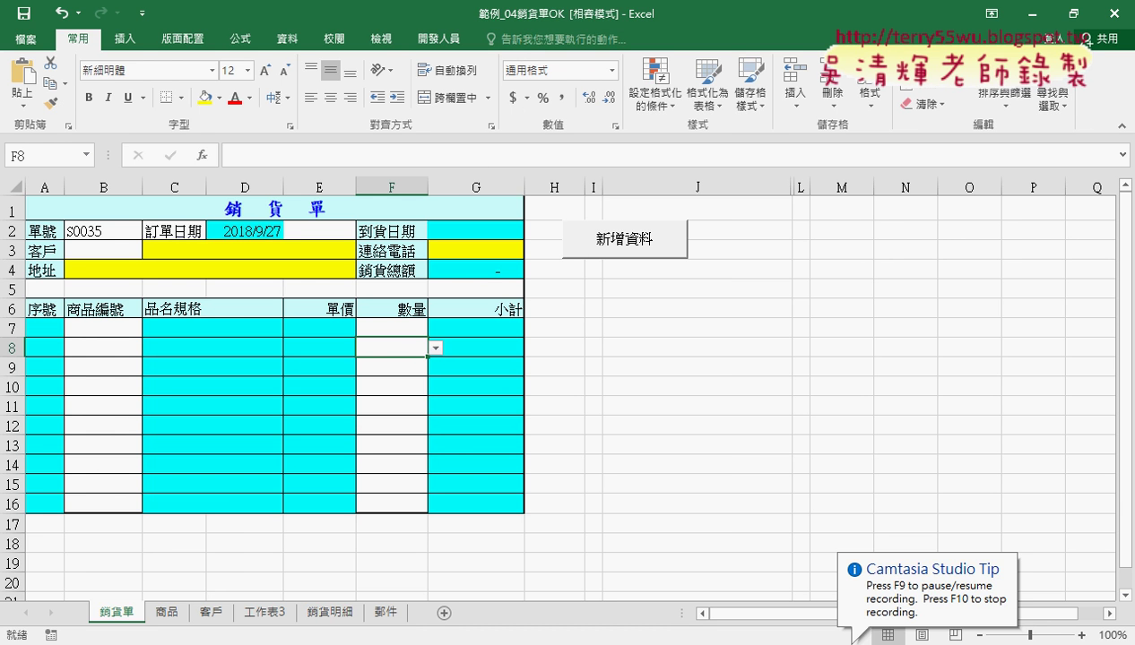
Sort the 範例檔(PCCU04) folder by name, then minimize it to return to the 銷貨單 sheet
left_click(237, 644)
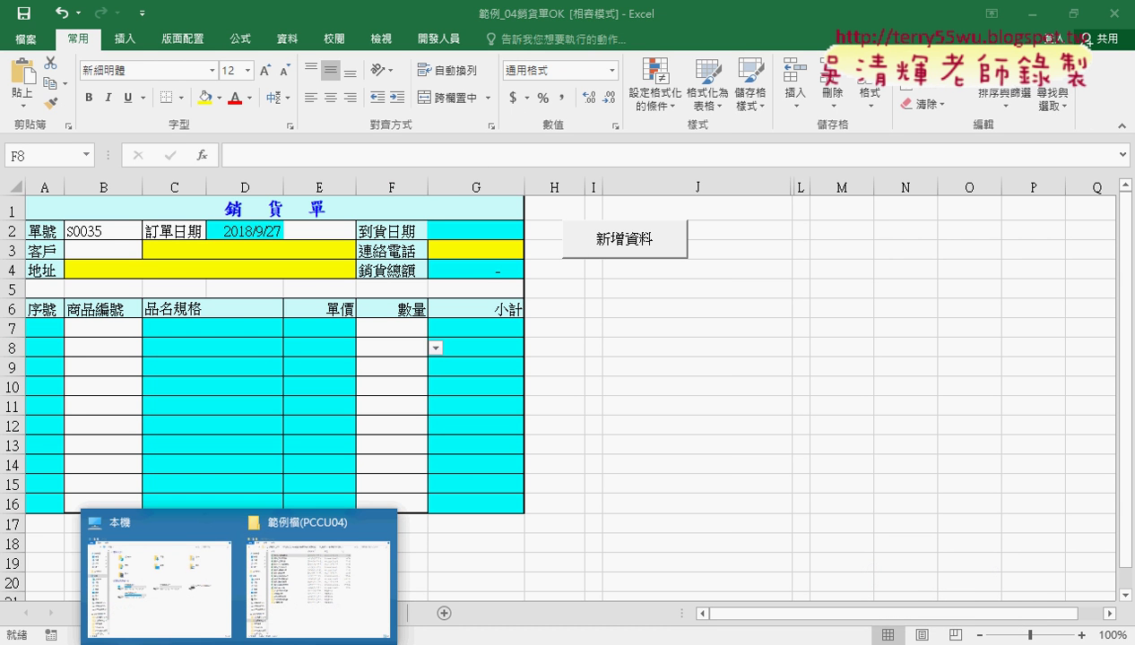
left_click(297, 583)
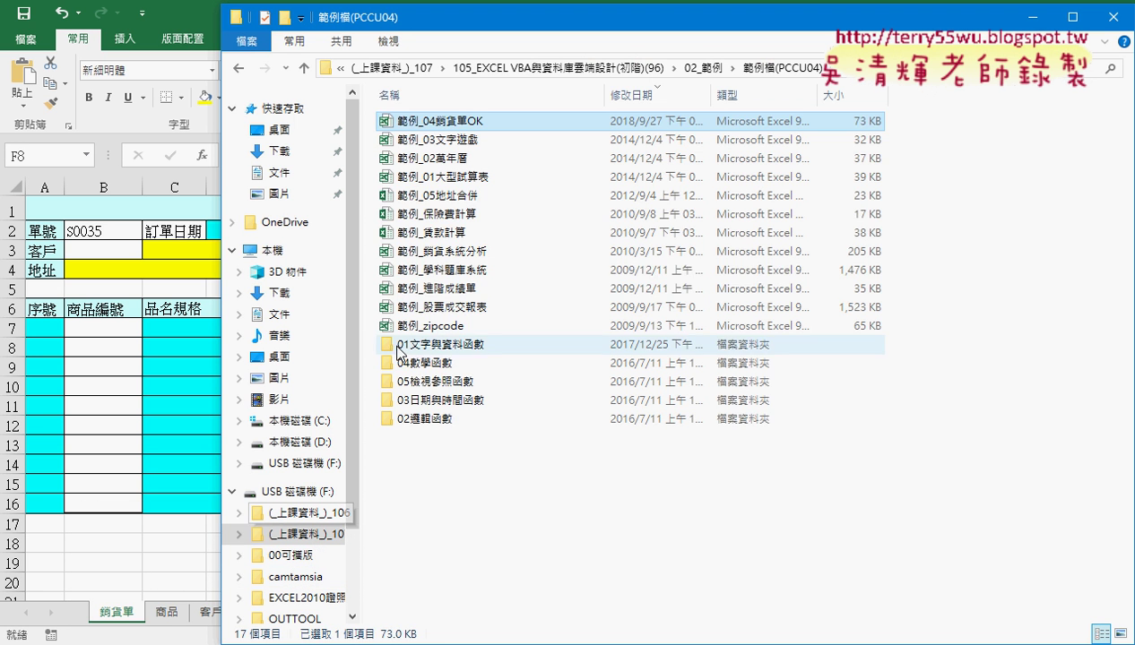
left_click(474, 99)
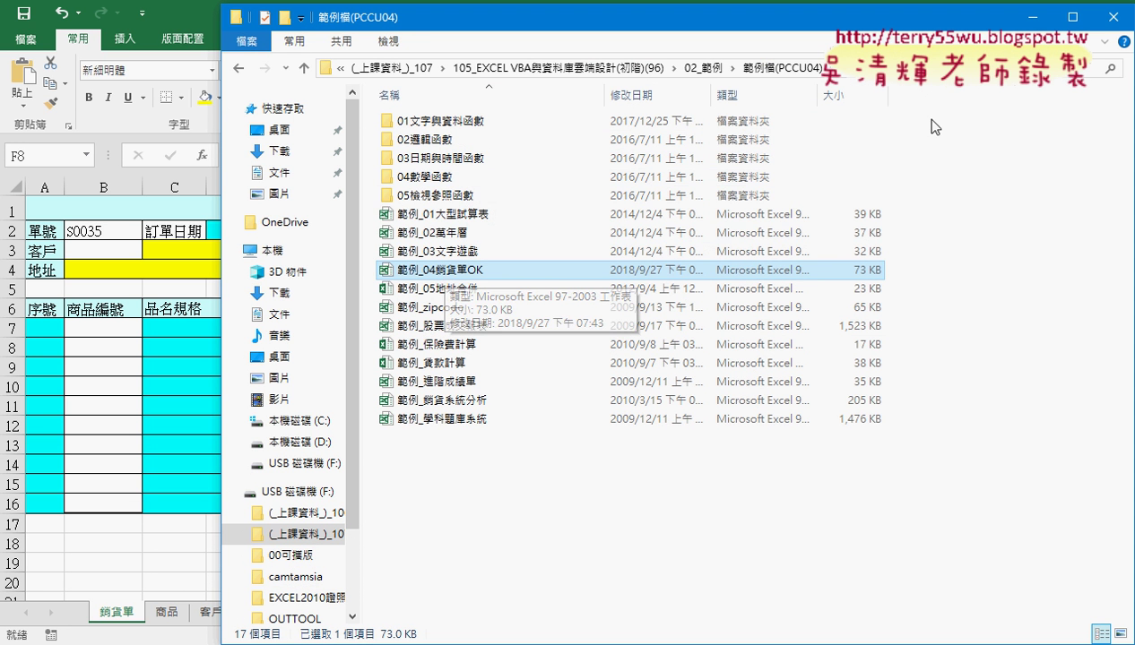
left_click(1031, 17)
left_click(785, 352)
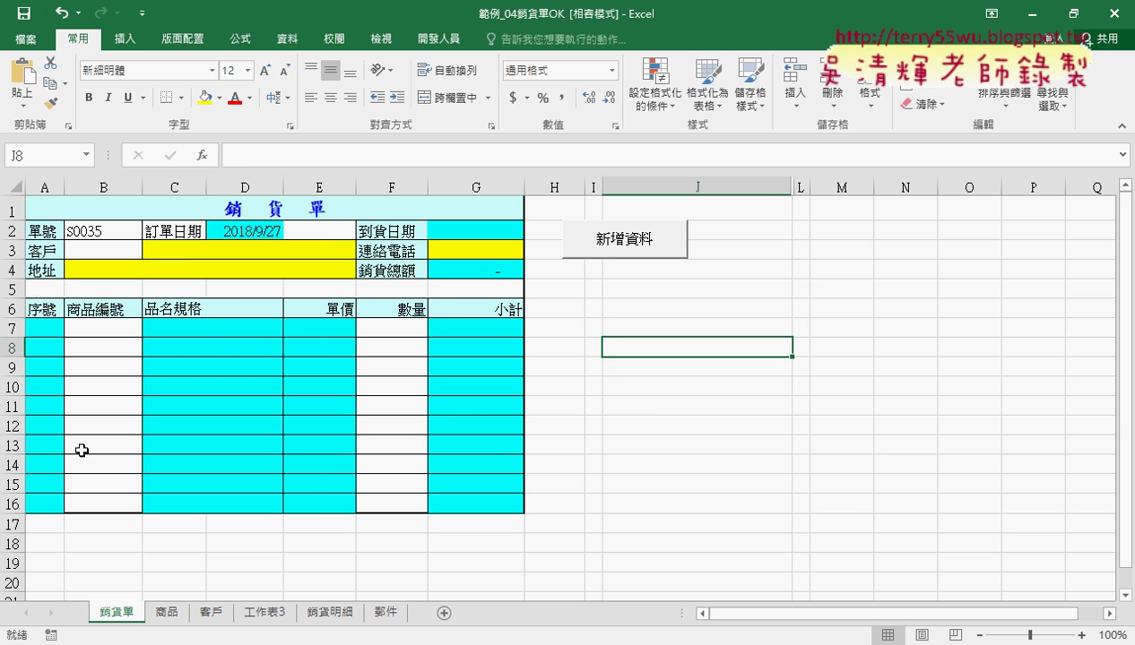
left_click(331, 615)
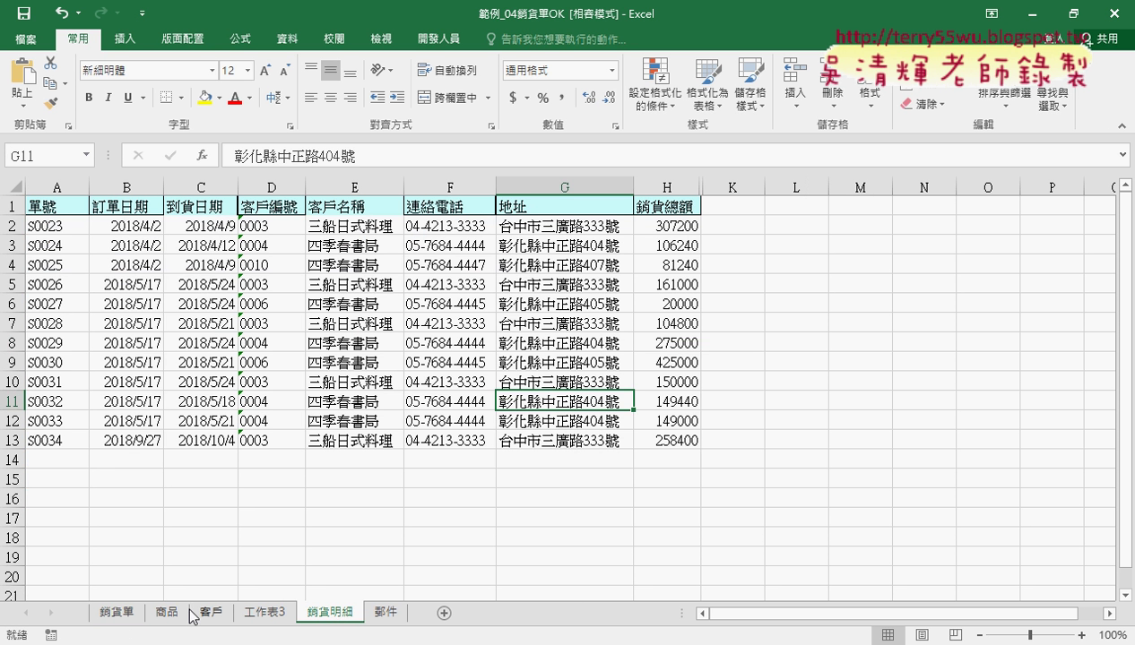
left_click(114, 613)
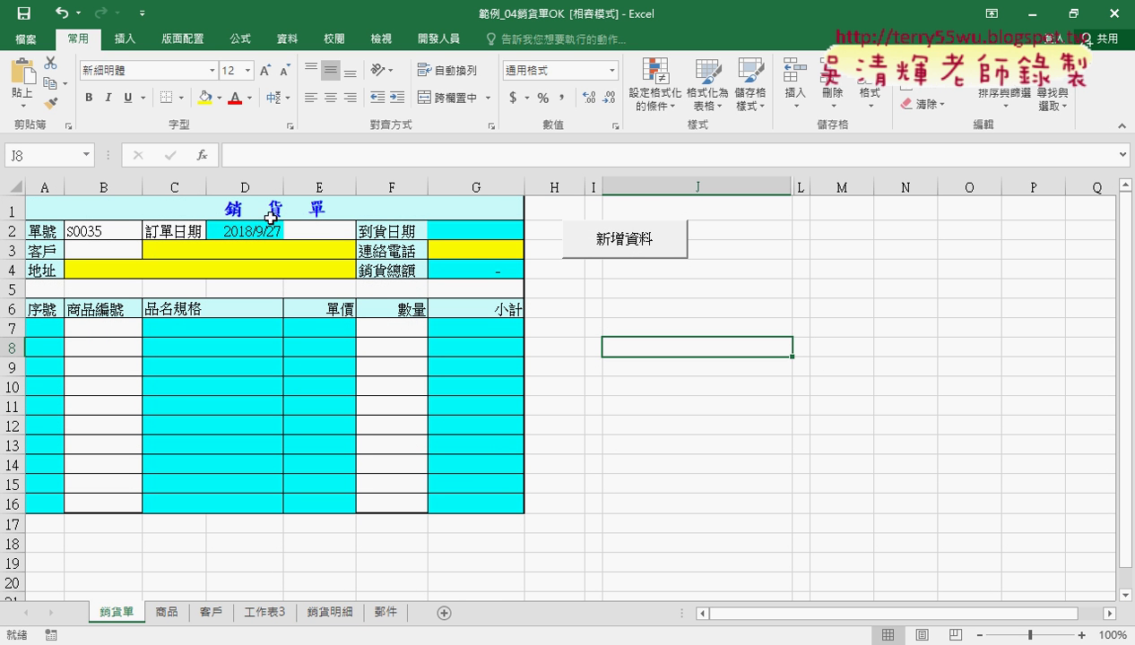
Choose 3普通件 as E2's shipping type and check G2's WORKDAY arrival-date formula
left_click(319, 230)
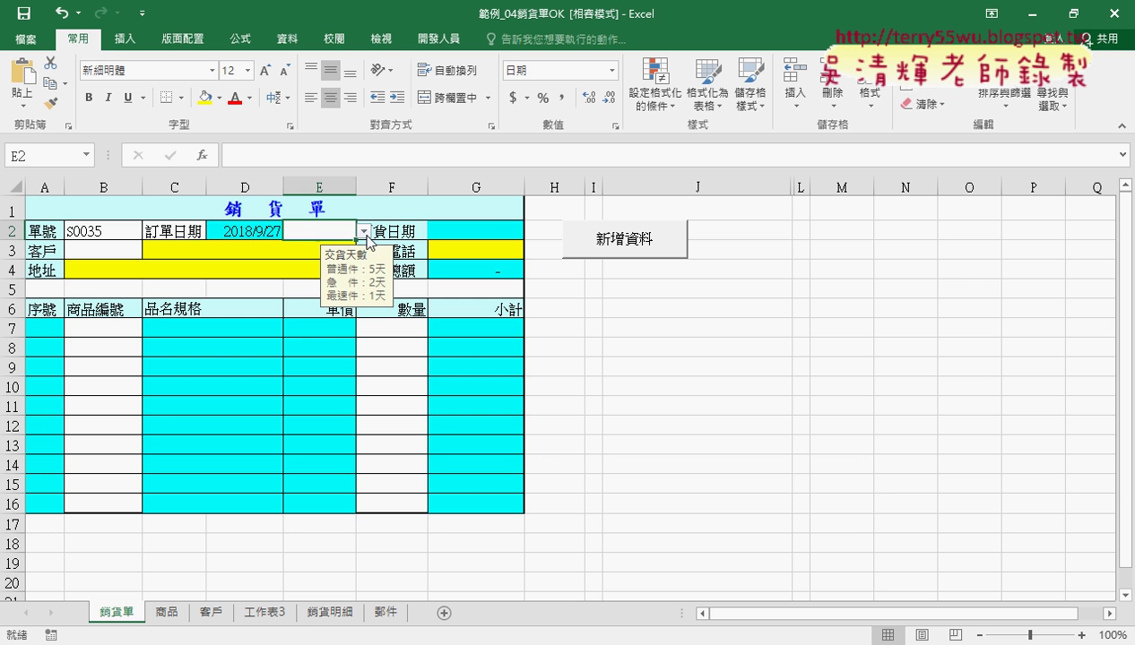
left_click(364, 231)
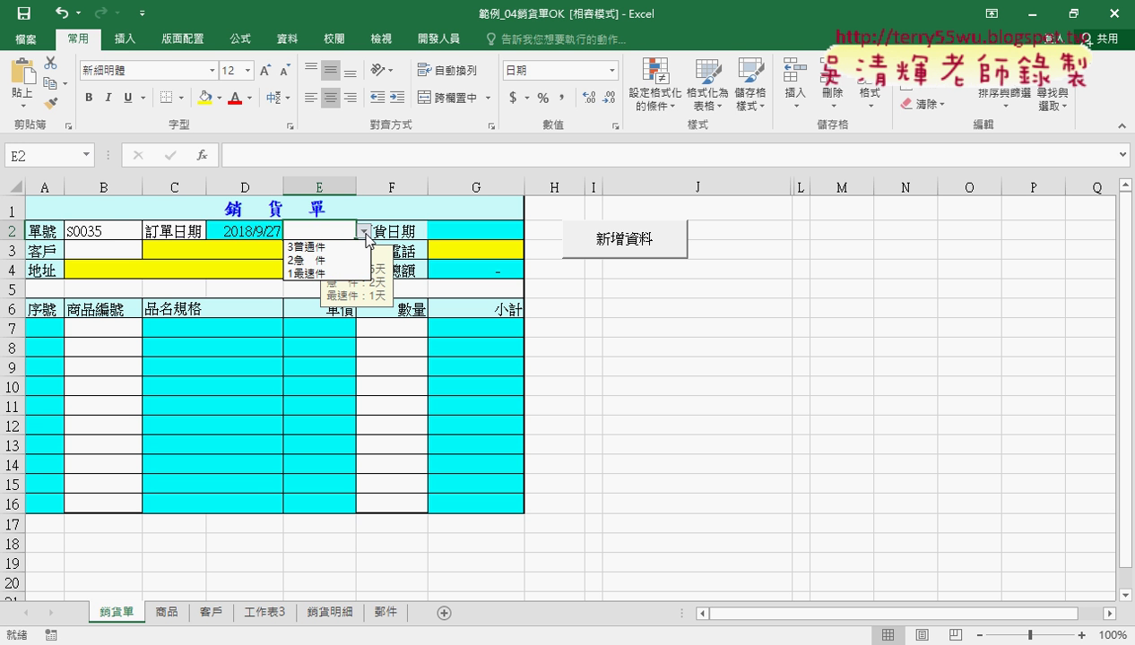
left_click(314, 248)
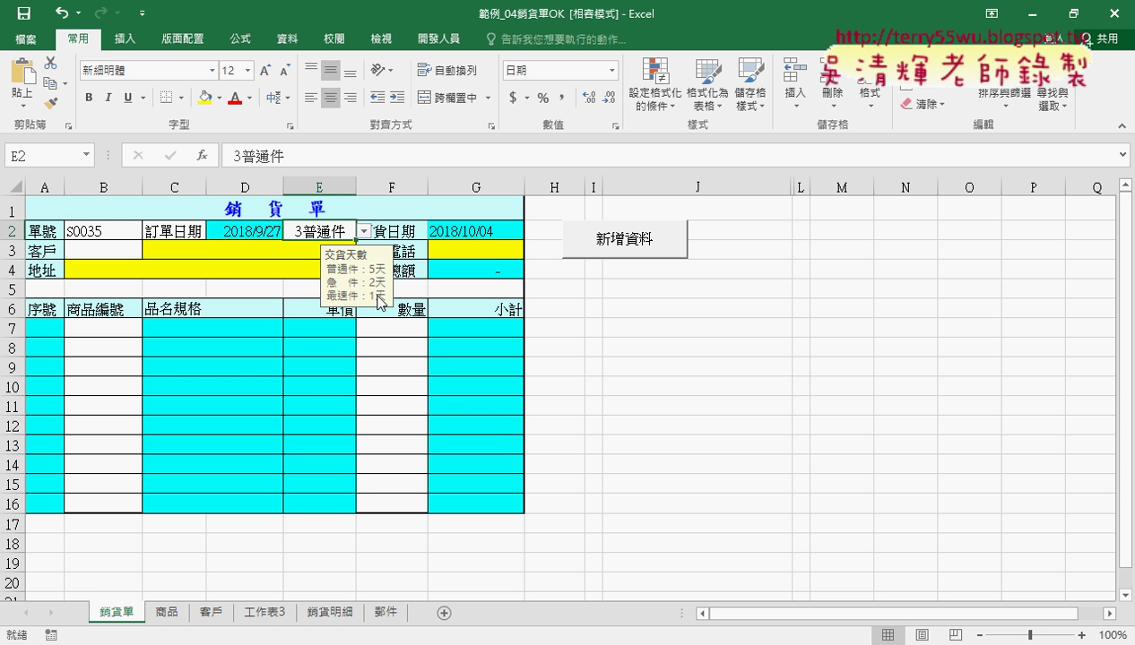
left_click(482, 231)
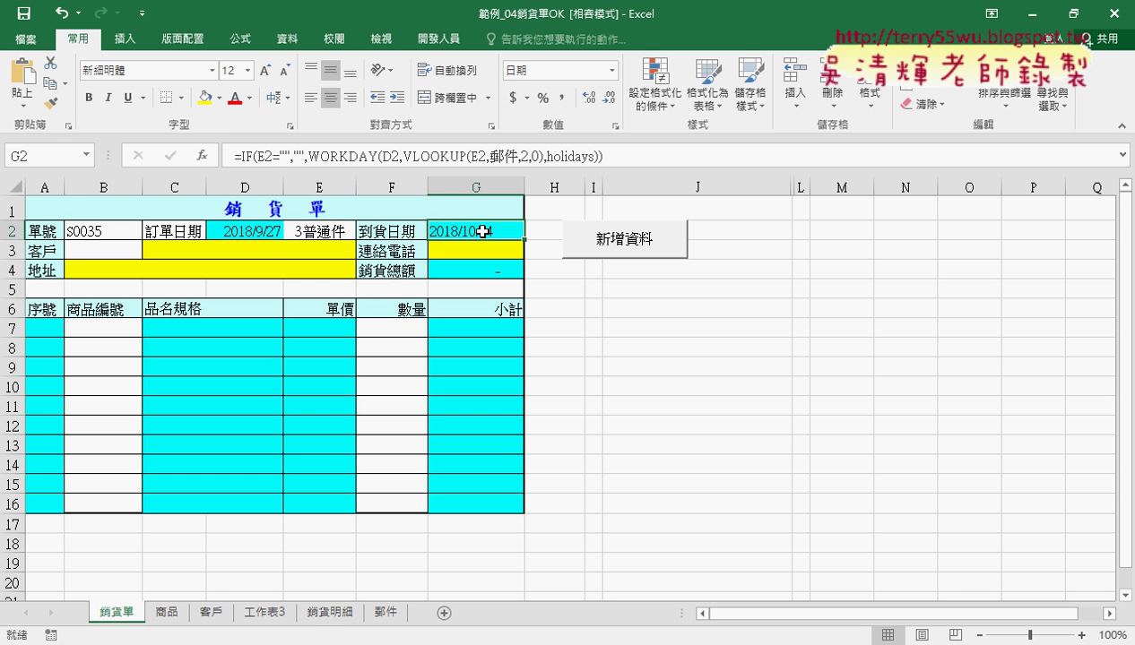
left_click(342, 231)
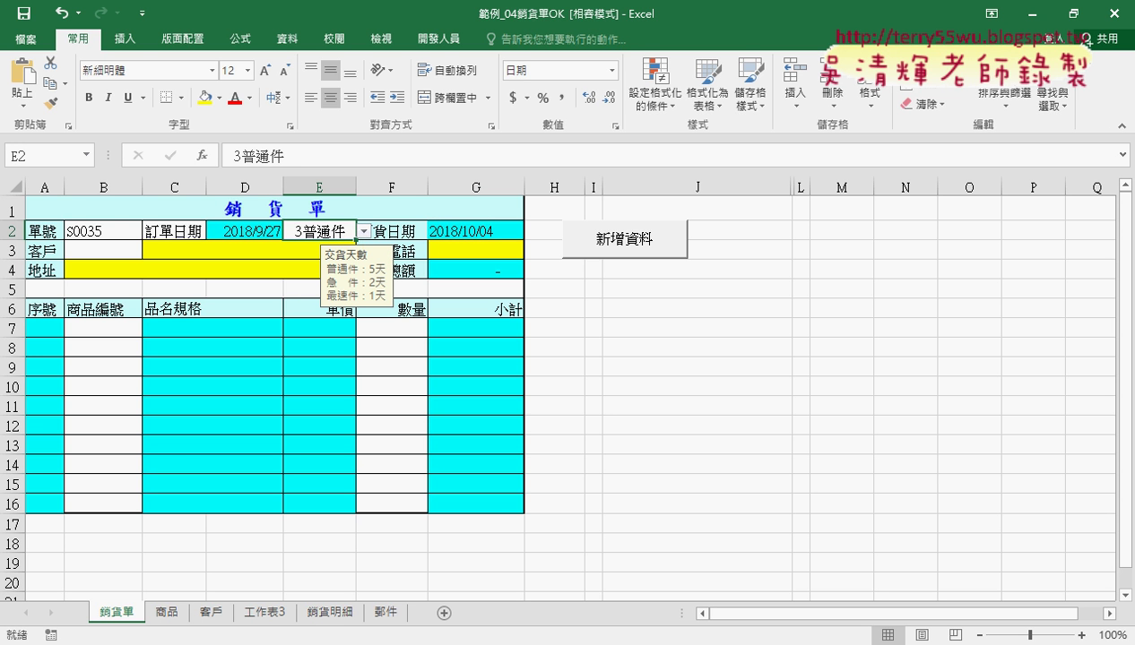
Check today's date, the 郵件 sheet's shipping-day table, and D2's order date formula
left_click(1094, 644)
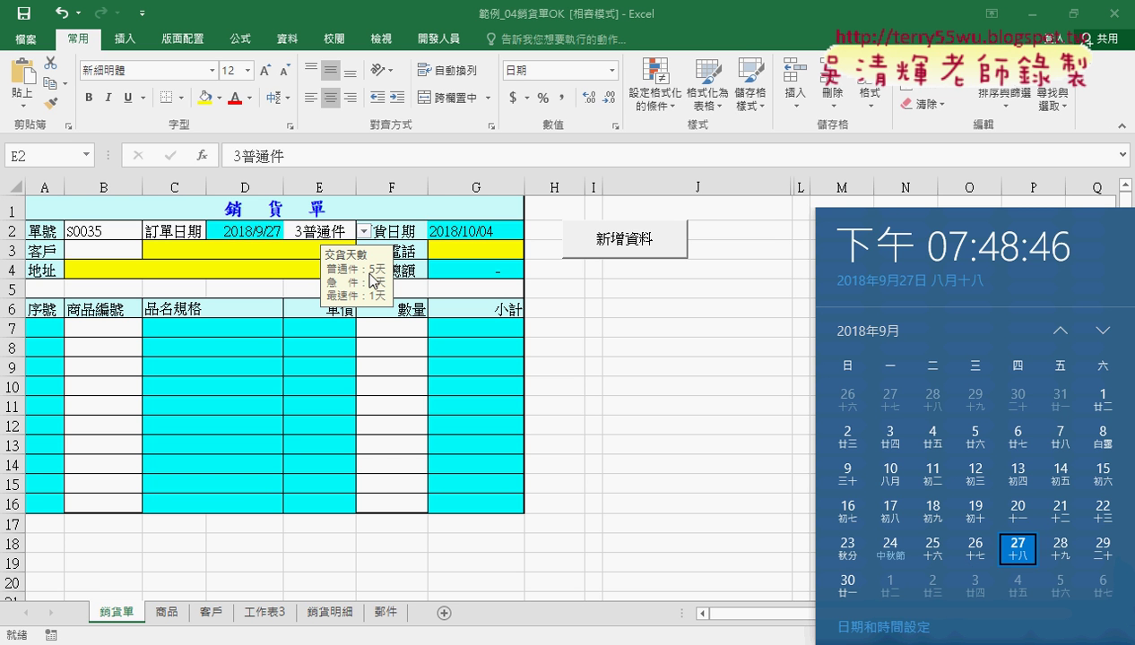
left_click(383, 614)
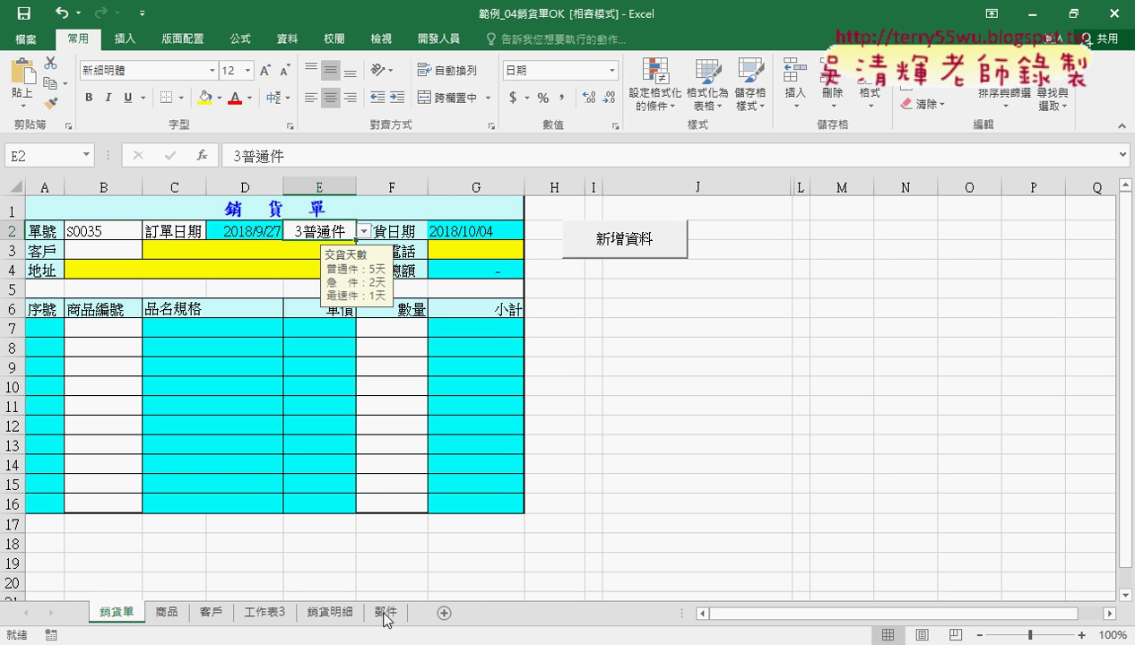
left_click(389, 617)
left_click_drag(49, 226, 128, 261)
left_click(52, 227)
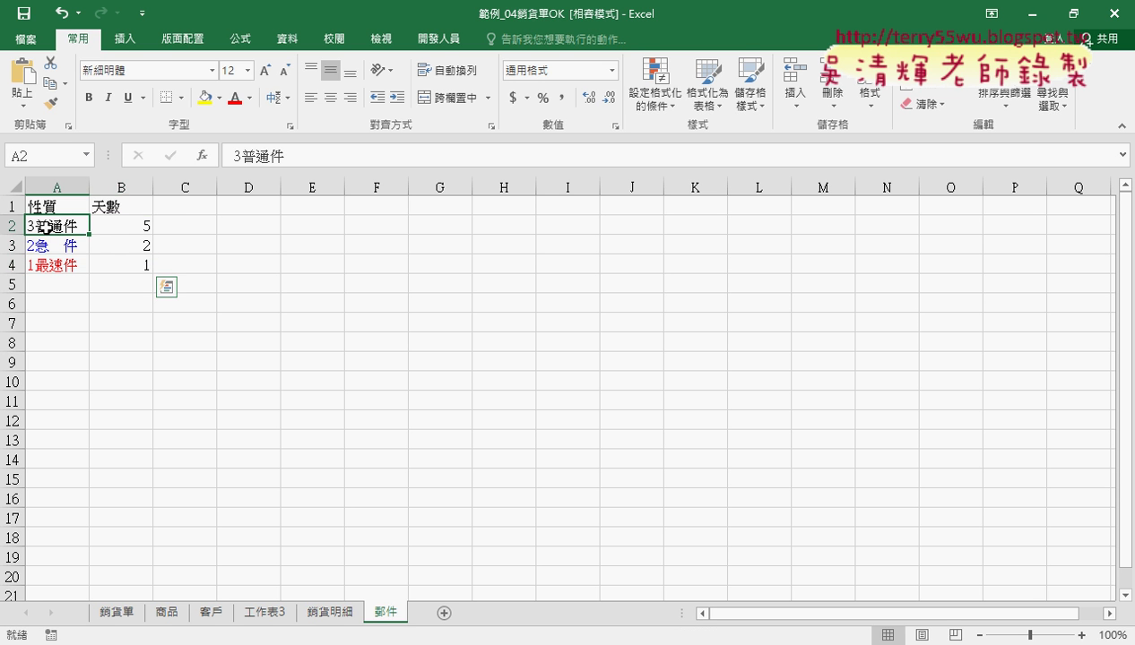
left_click(134, 225)
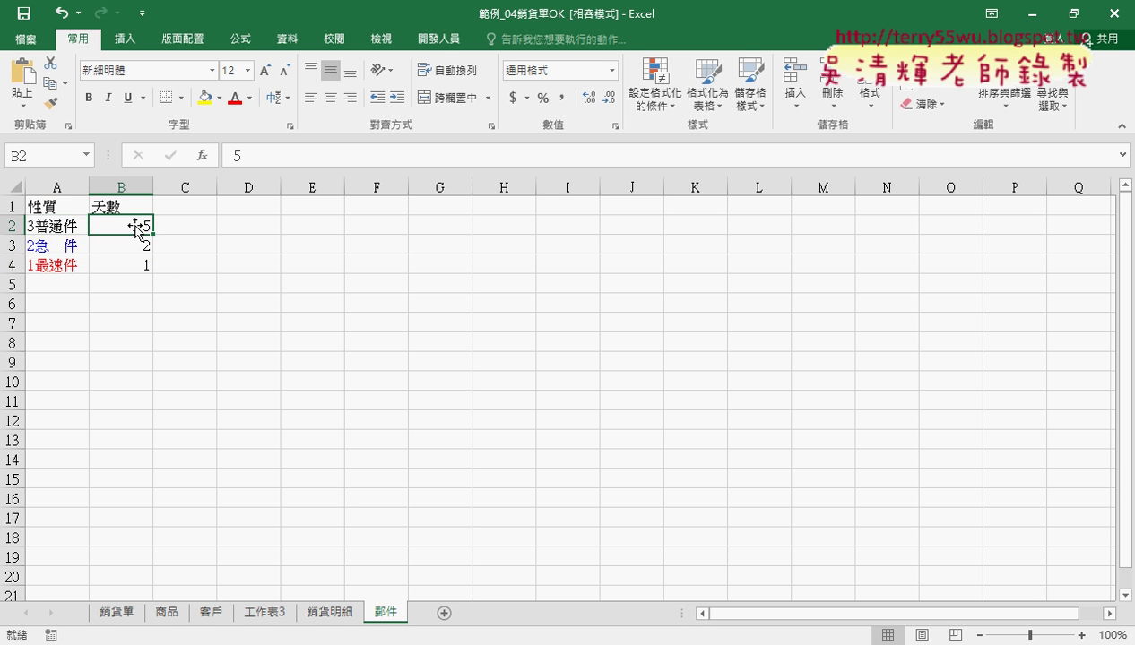
left_click(119, 613)
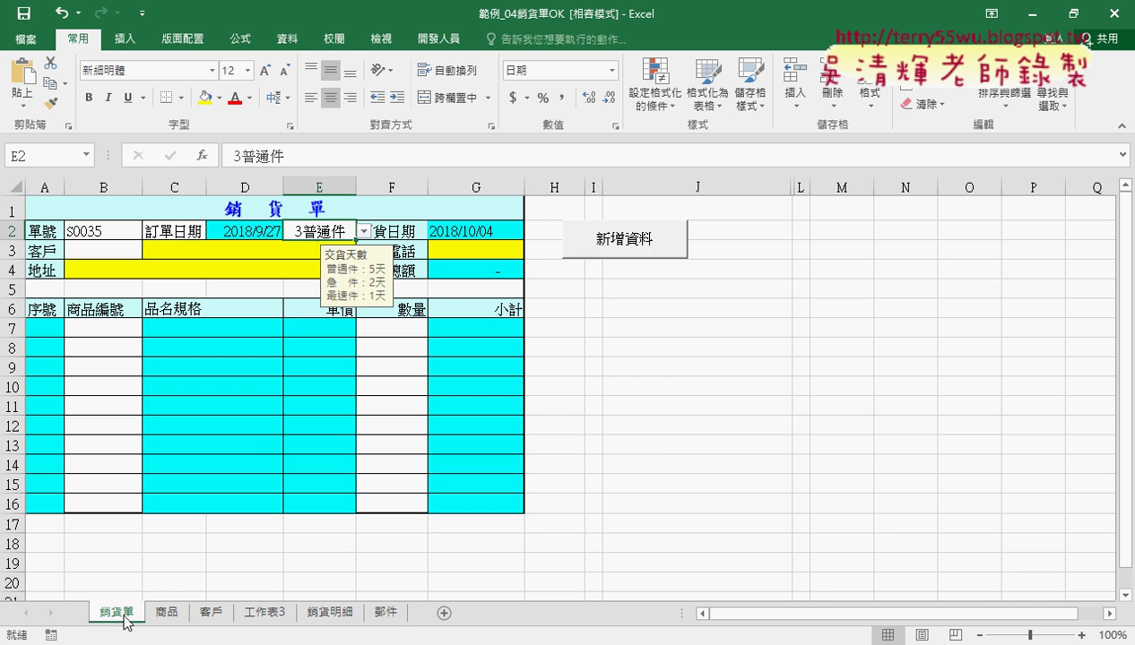
left_click(247, 230)
left_click(1103, 644)
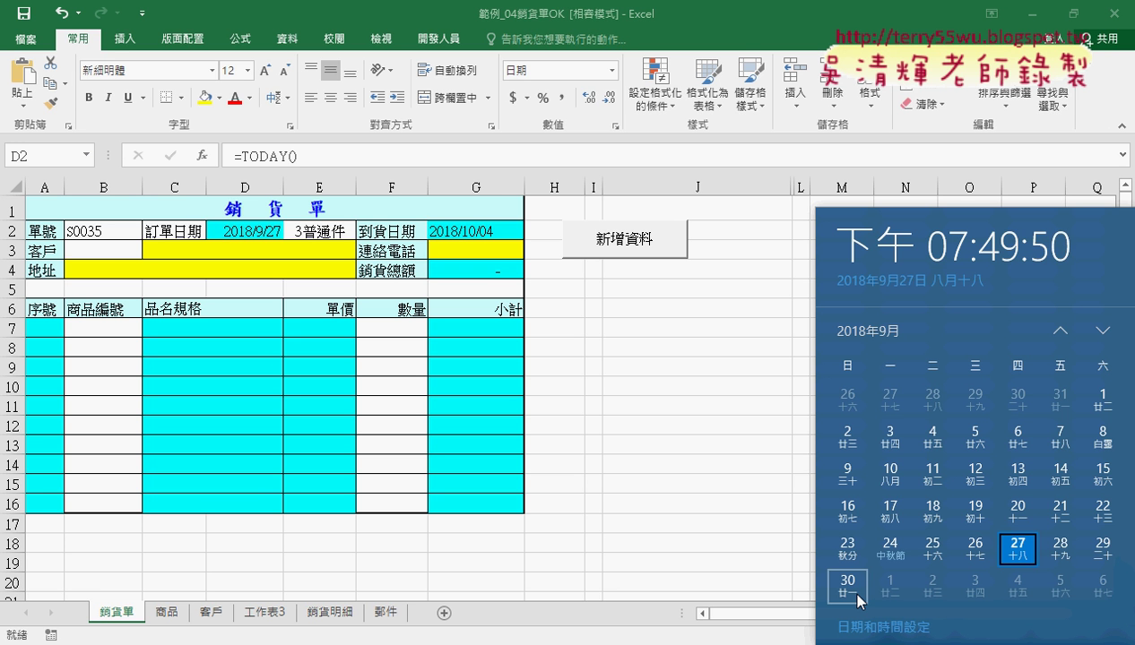
Browse B3's customer number list and review the 客戶 sheet's first customer name, phone and address
left_click(87, 244)
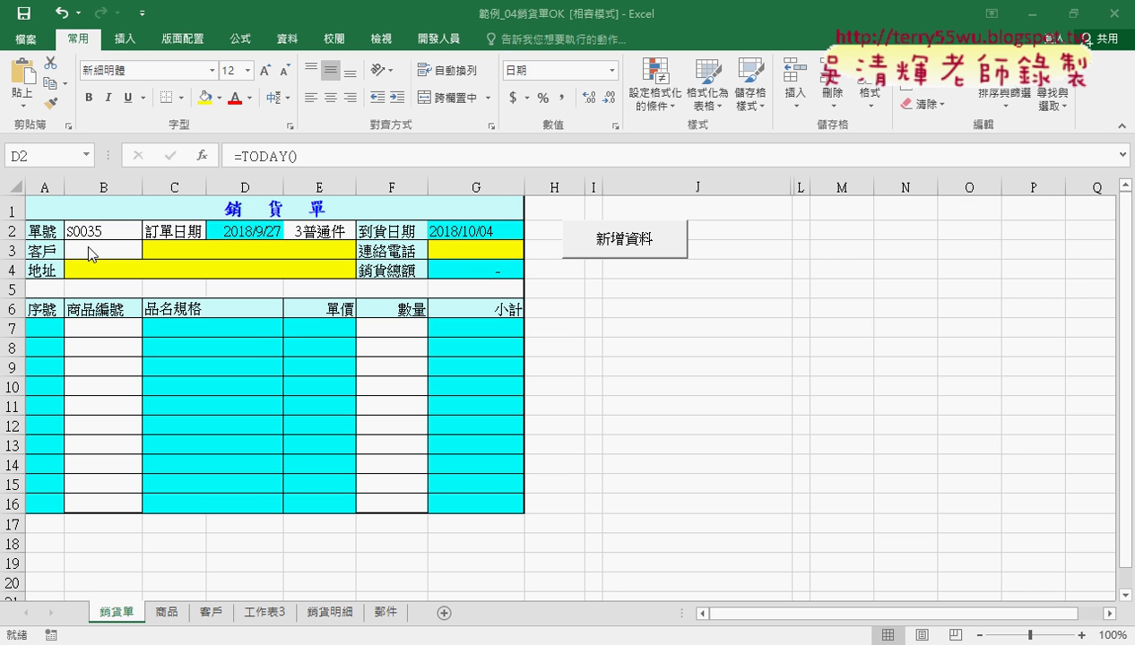
left_click(87, 244)
left_click(150, 252)
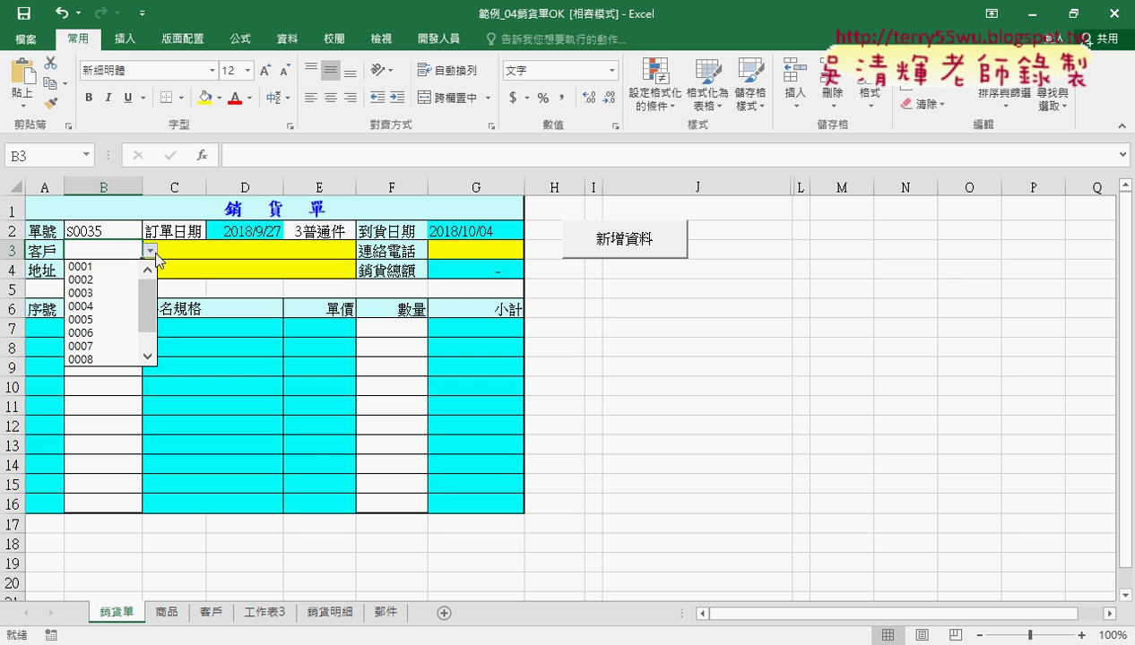
scroll(147, 281, "down", 1)
scroll(147, 280, "up", 1)
left_click(218, 619)
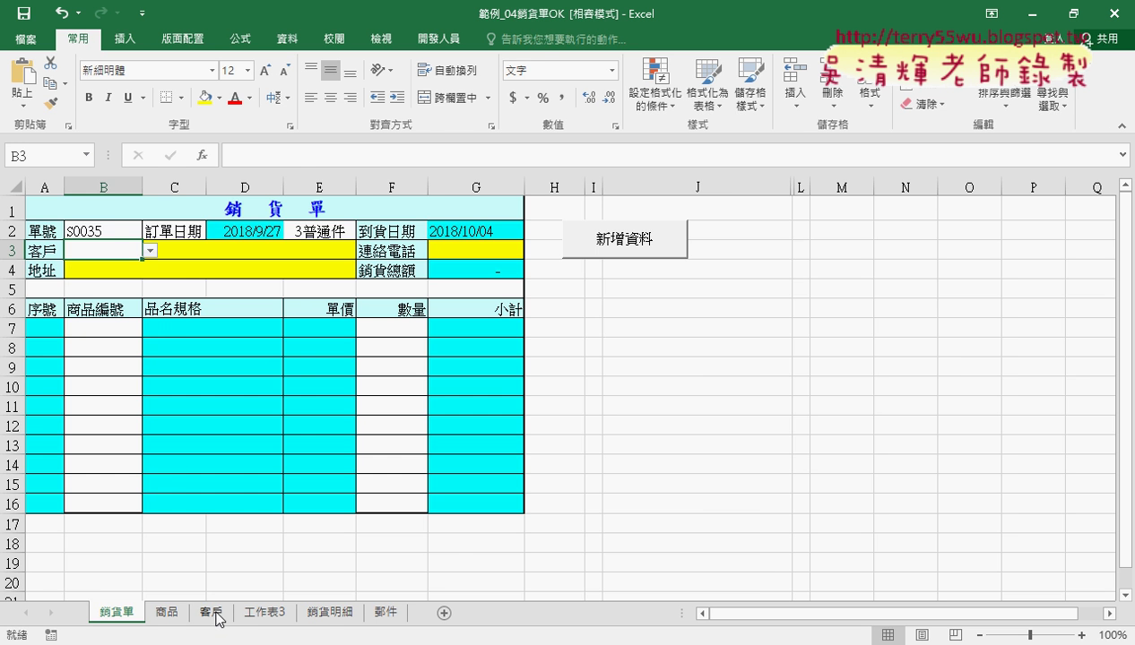
left_click(218, 618)
left_click(141, 222)
left_click(262, 227)
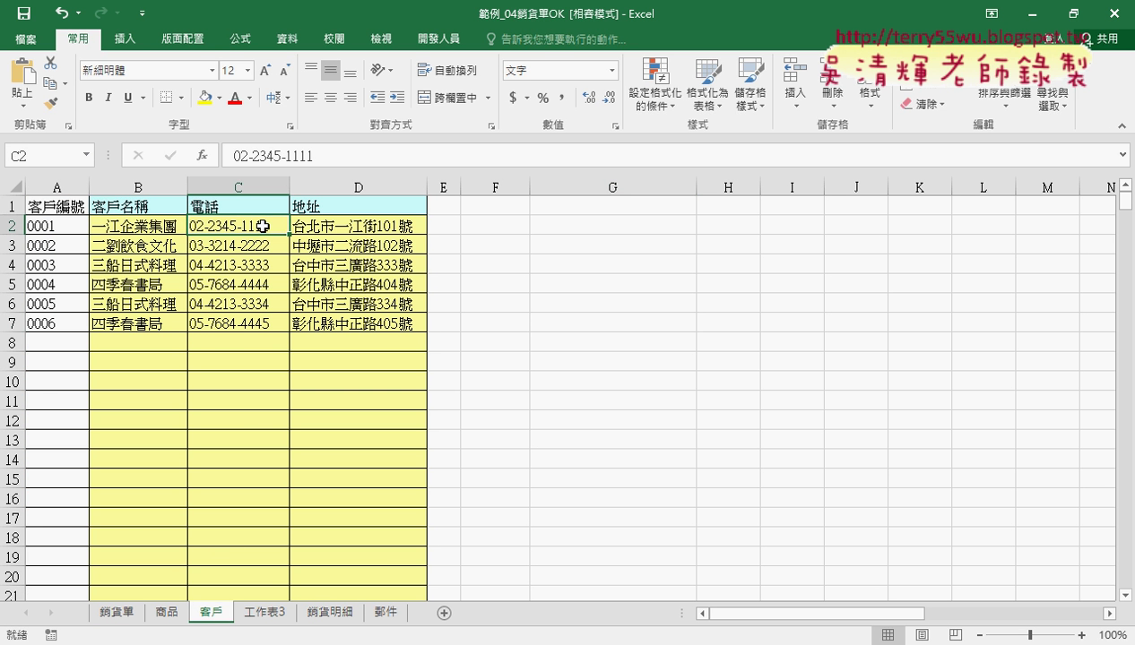
left_click(347, 225)
left_click(127, 613)
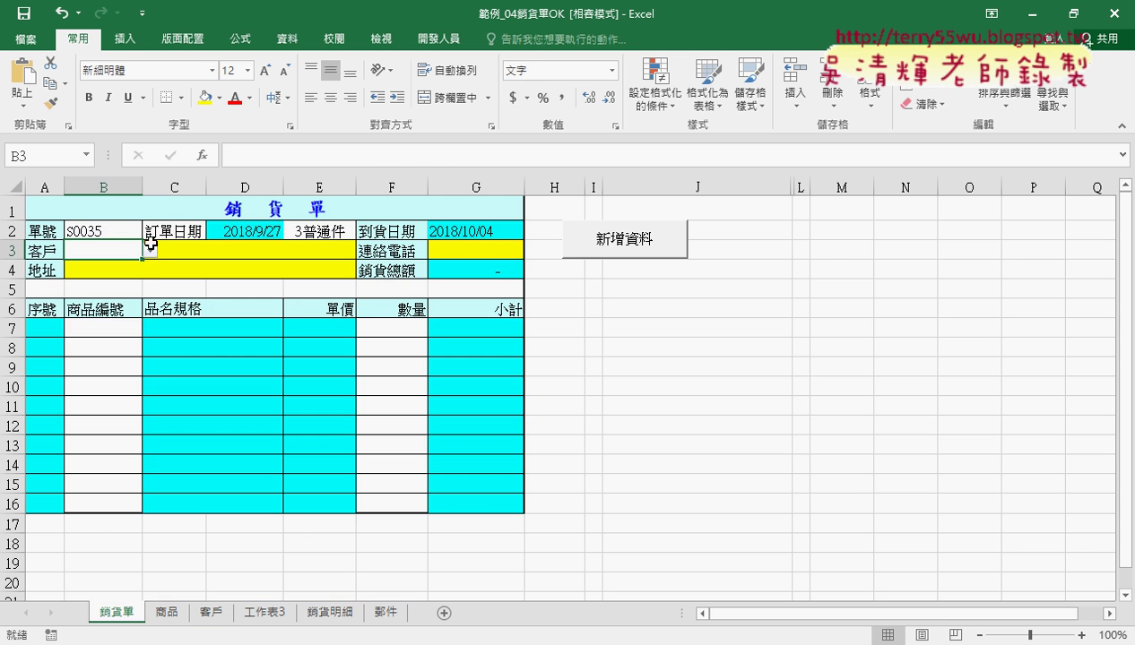
Choose customer 0001 in B3 and inspect the VLOOKUP formulas in C3, G3 and B4
left_click(150, 250)
left_click(99, 261)
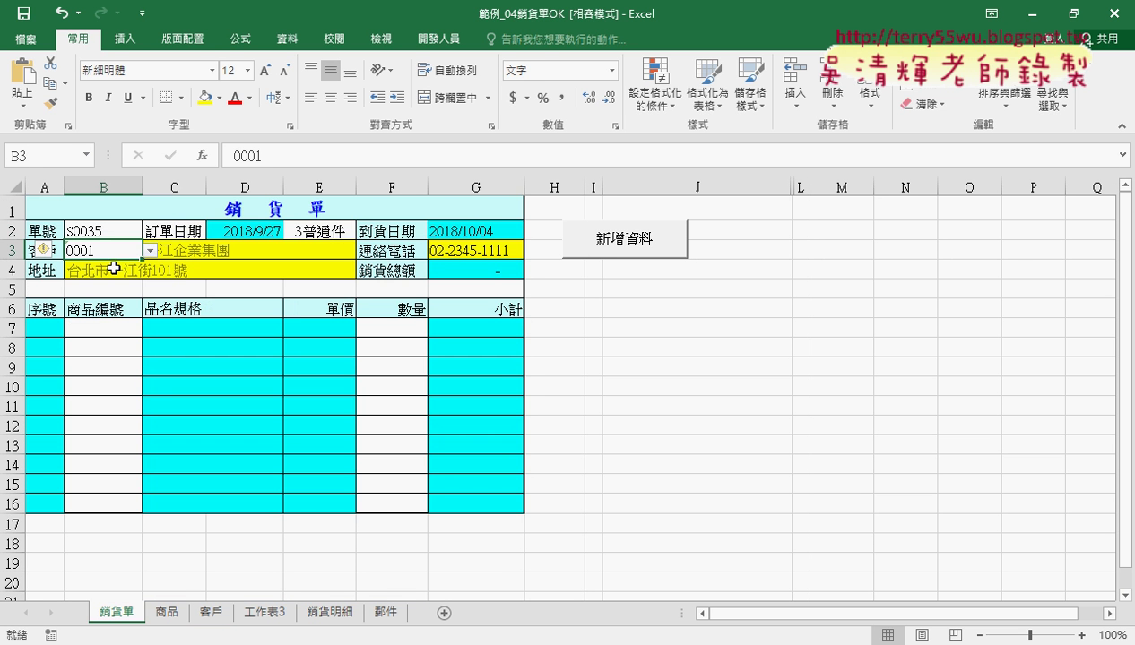
left_click(181, 254)
left_click(441, 251)
left_click(96, 270)
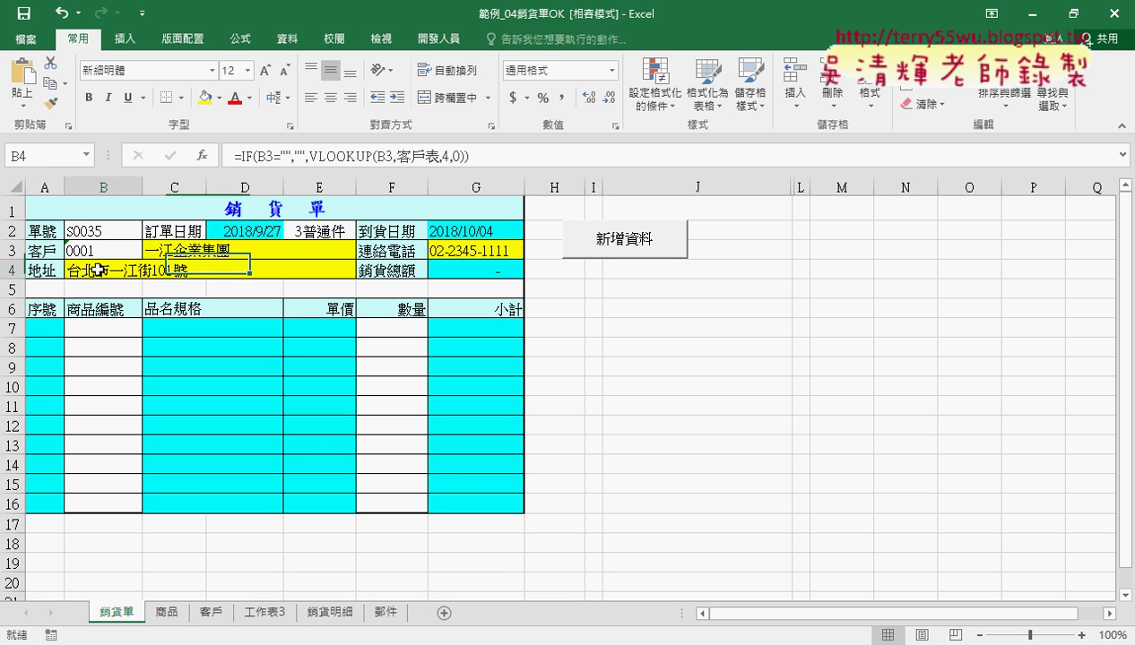
left_click(175, 249)
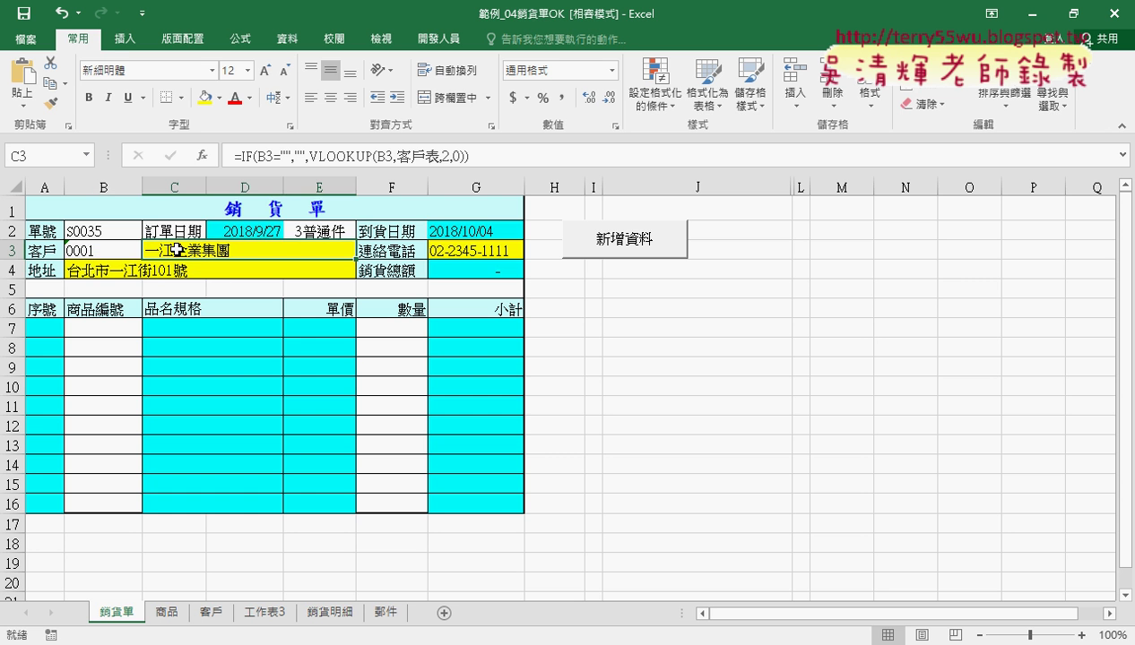
left_click(445, 250)
left_click(112, 273)
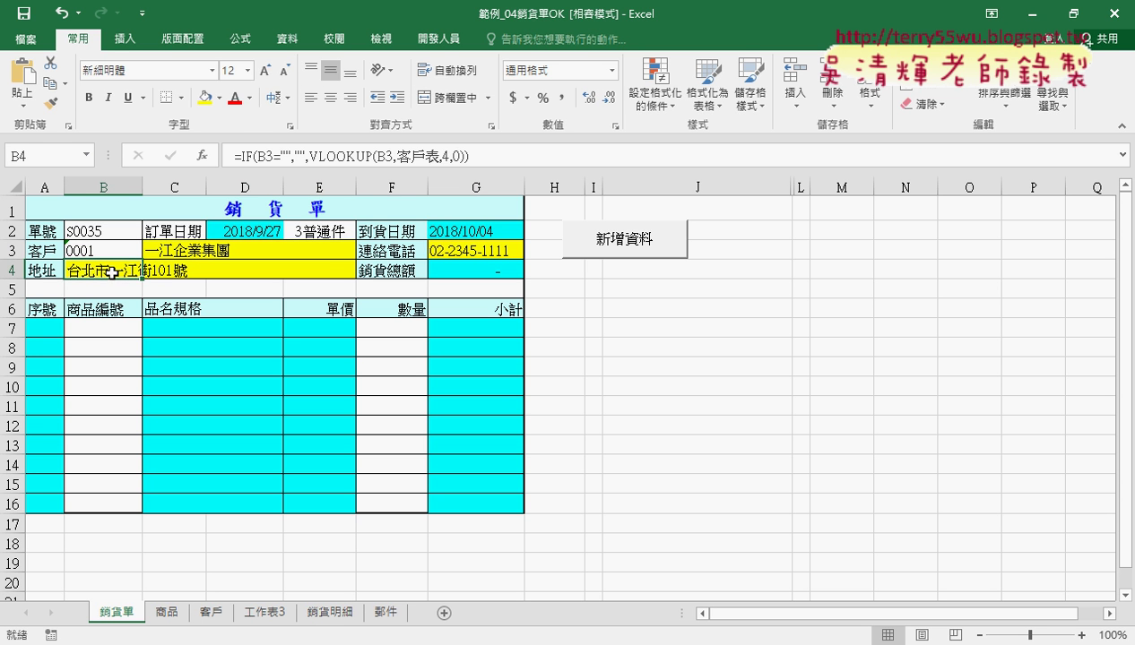
left_click(104, 249)
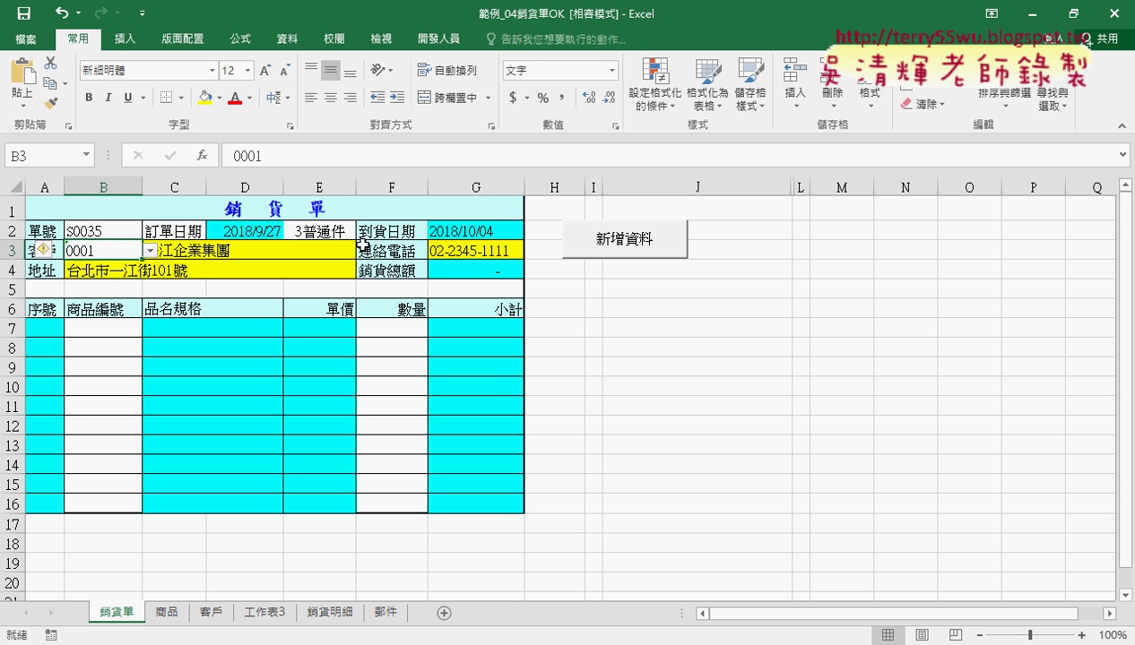
left_click(104, 327)
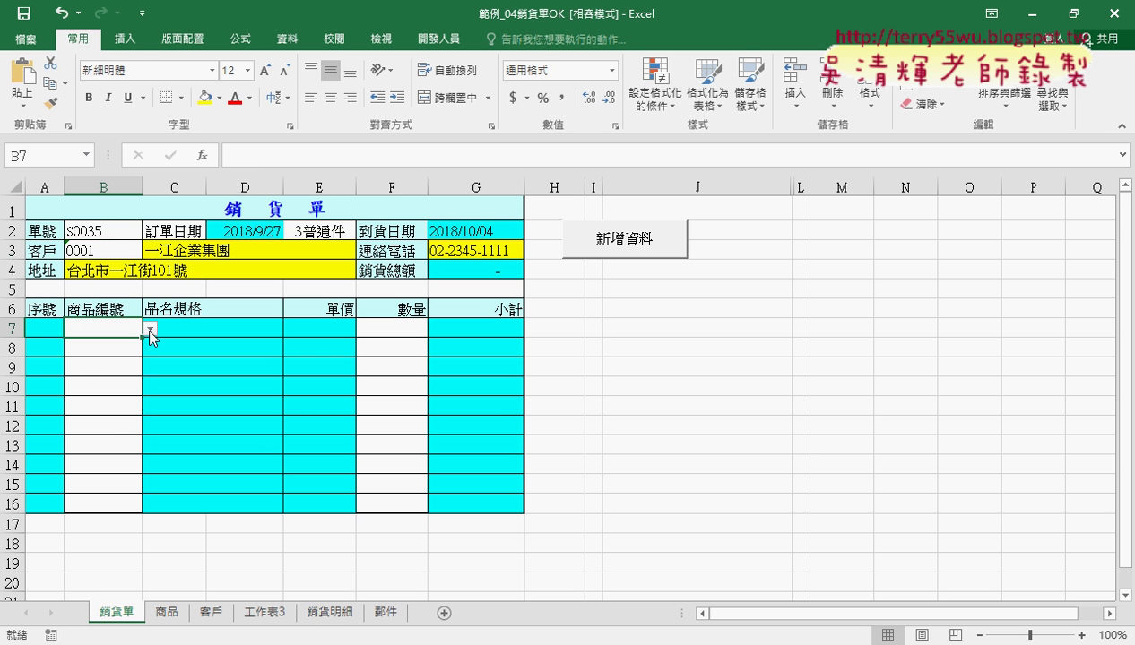
Fill the first line with product A1101 and quantity 5, checking the C7, E7 and A7 formulas
left_click(148, 330)
left_click(118, 359)
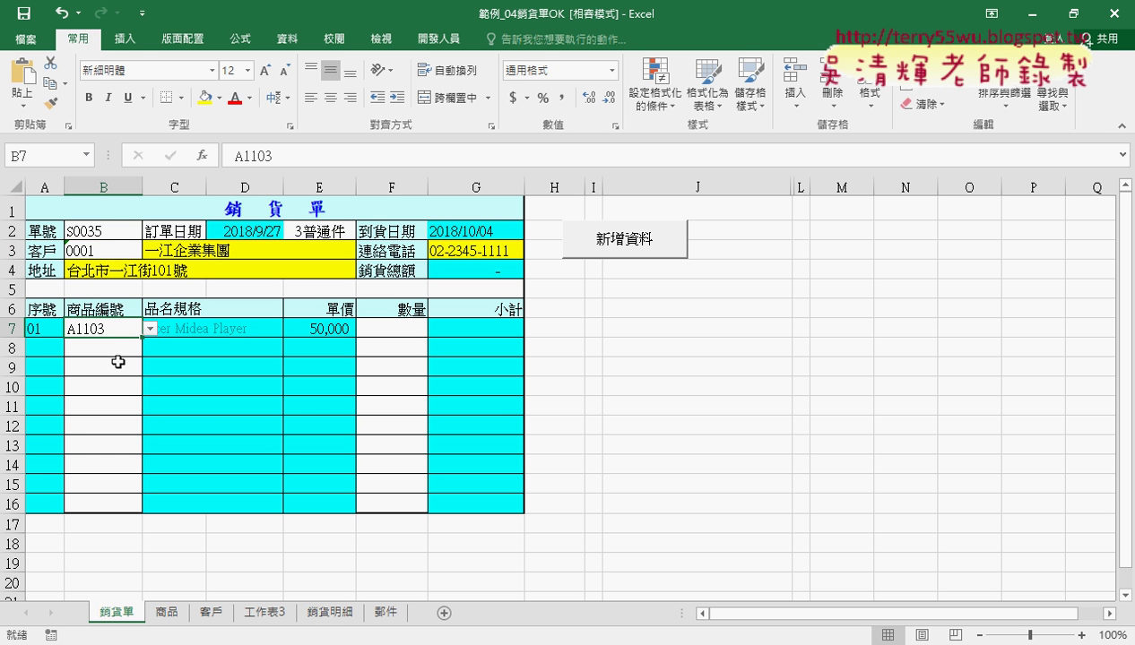
left_click(149, 329)
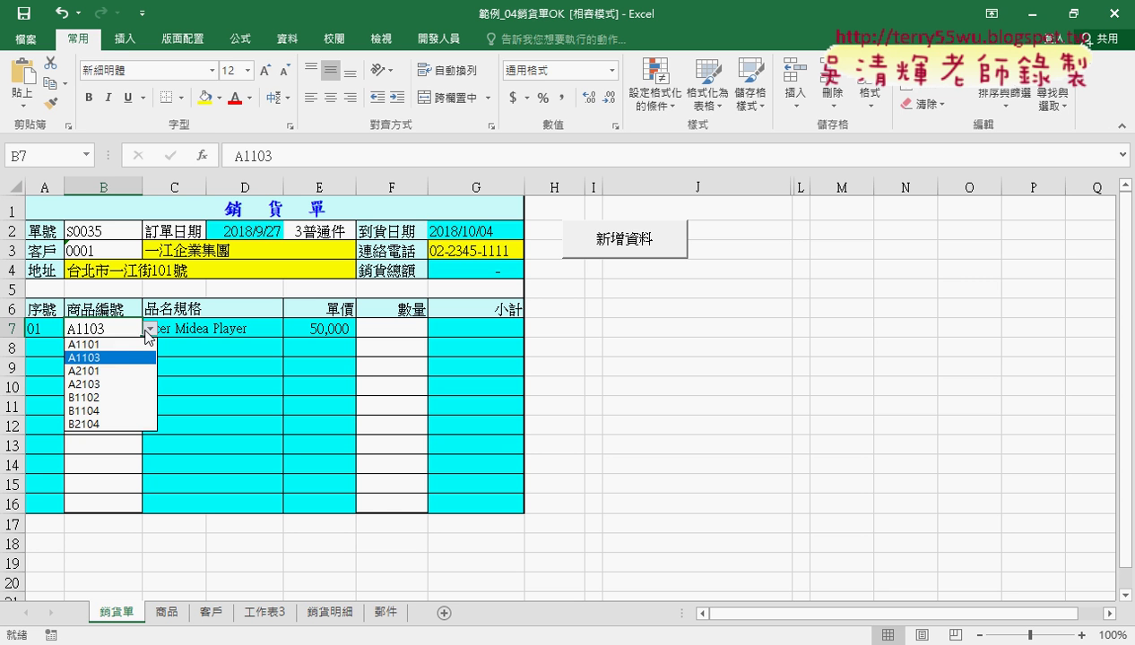
left_click(118, 346)
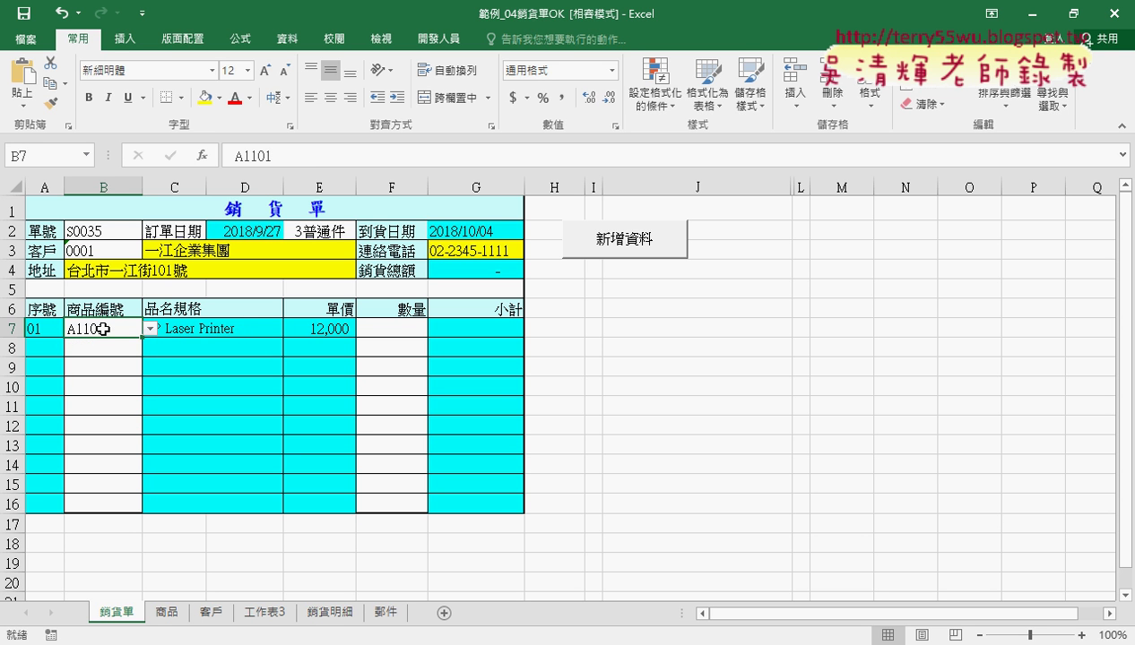
left_click(209, 328)
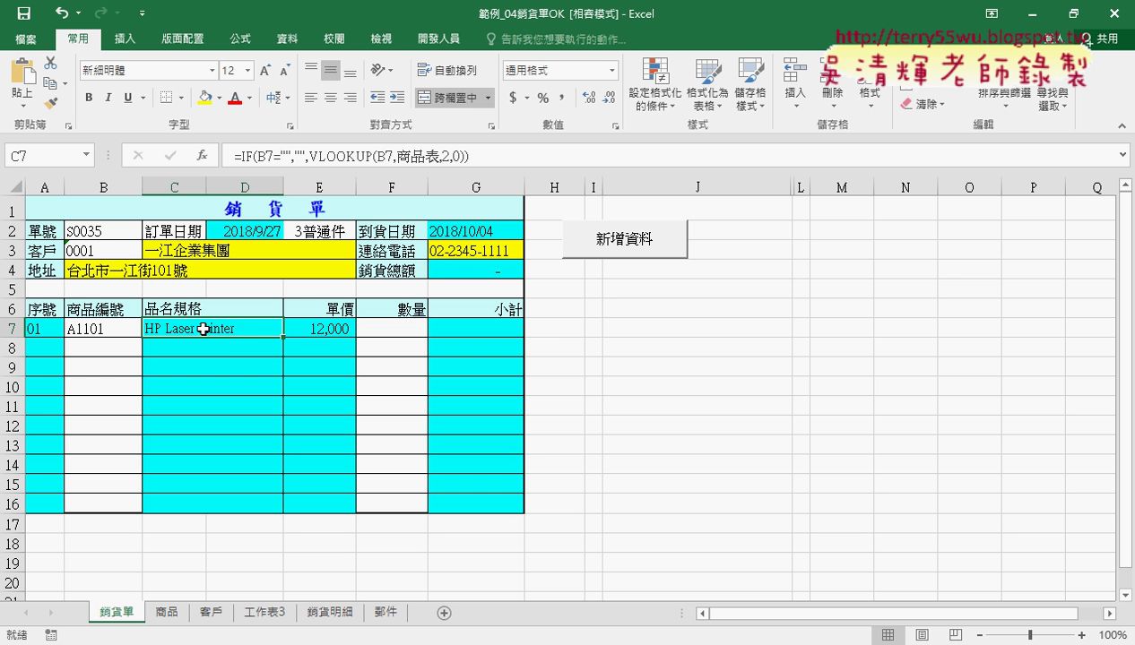
left_click(331, 332)
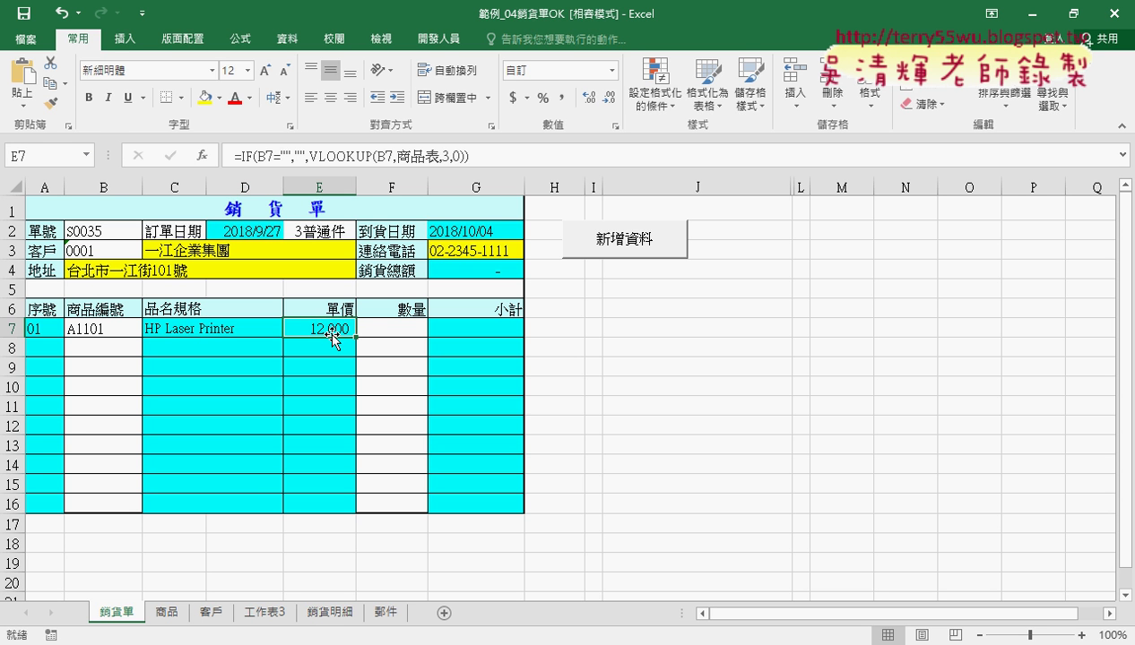
left_click(51, 329)
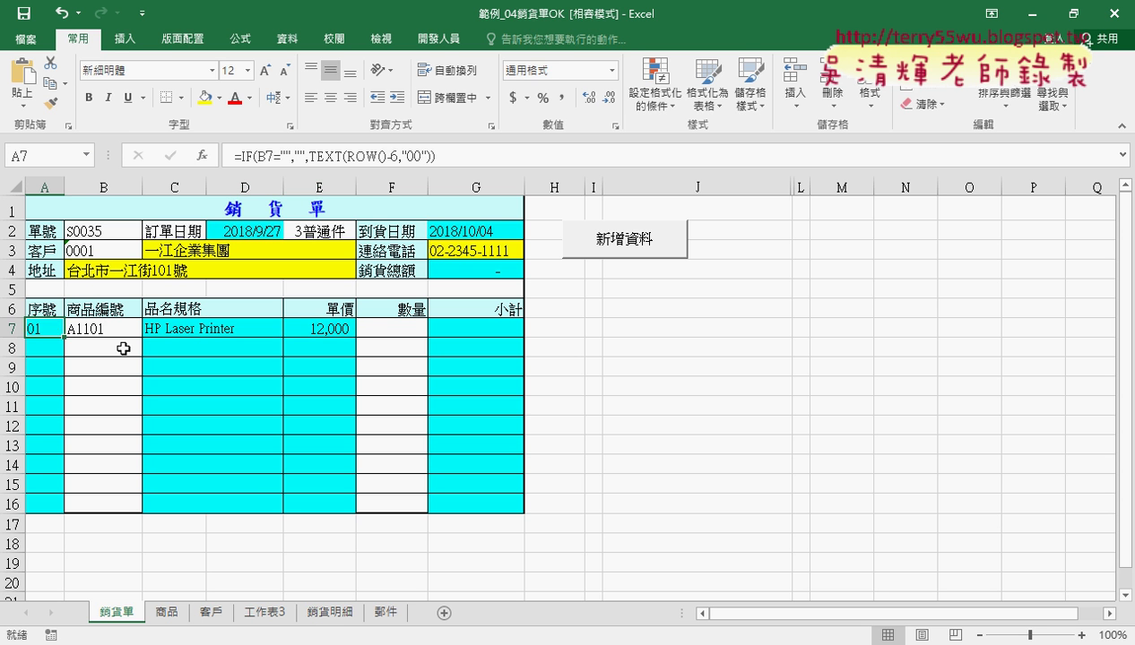
left_click(408, 329)
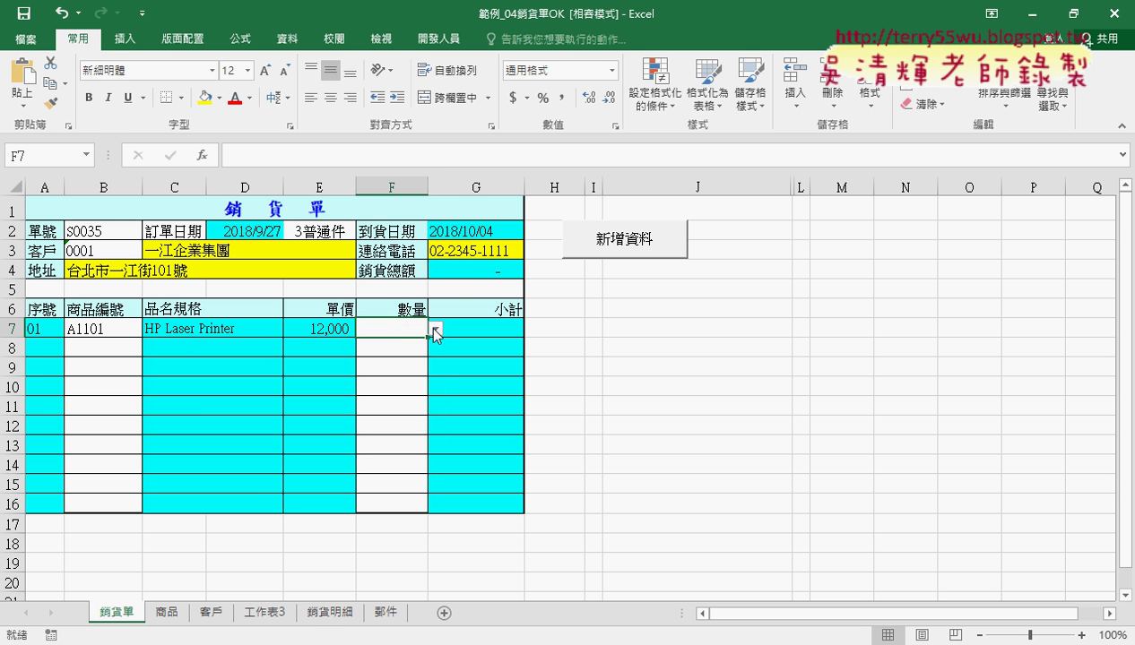
left_click(435, 329)
left_click(413, 398)
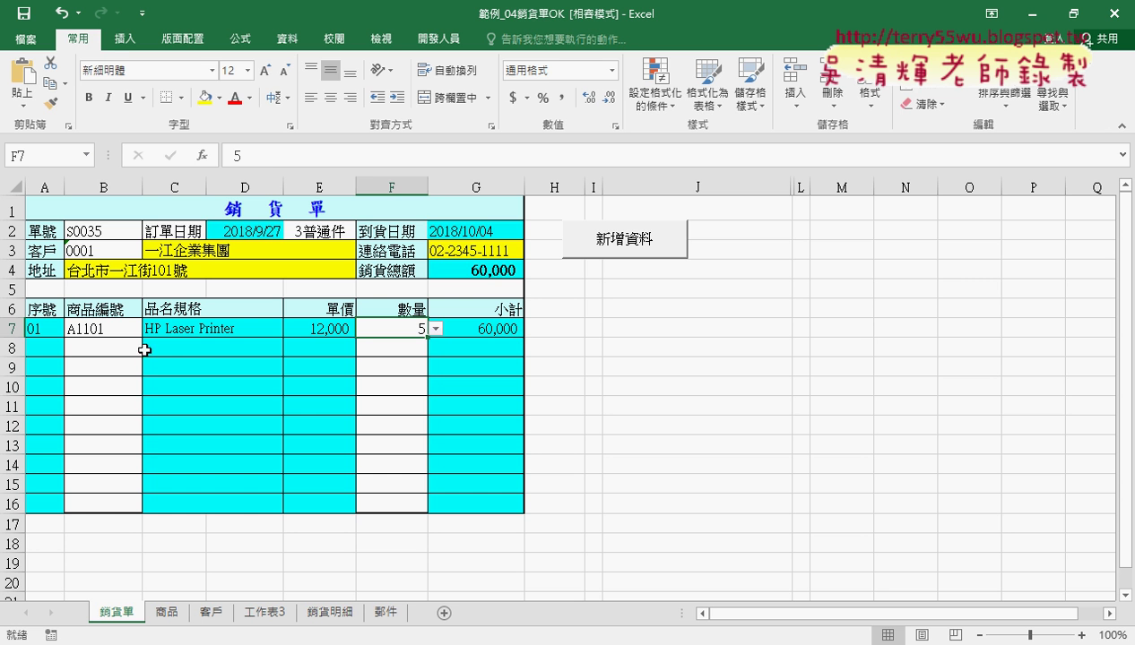
Add line two as A2103 ×7 and line three as B1102 ×2
left_click(114, 347)
left_click(150, 348)
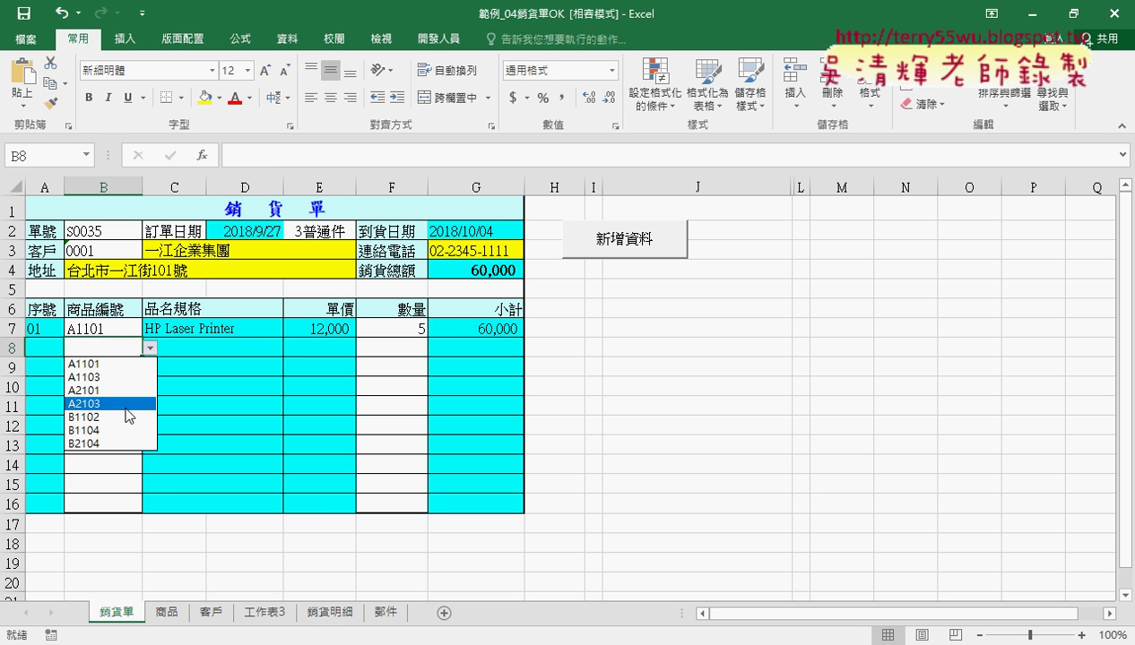
left_click(127, 404)
left_click(404, 351)
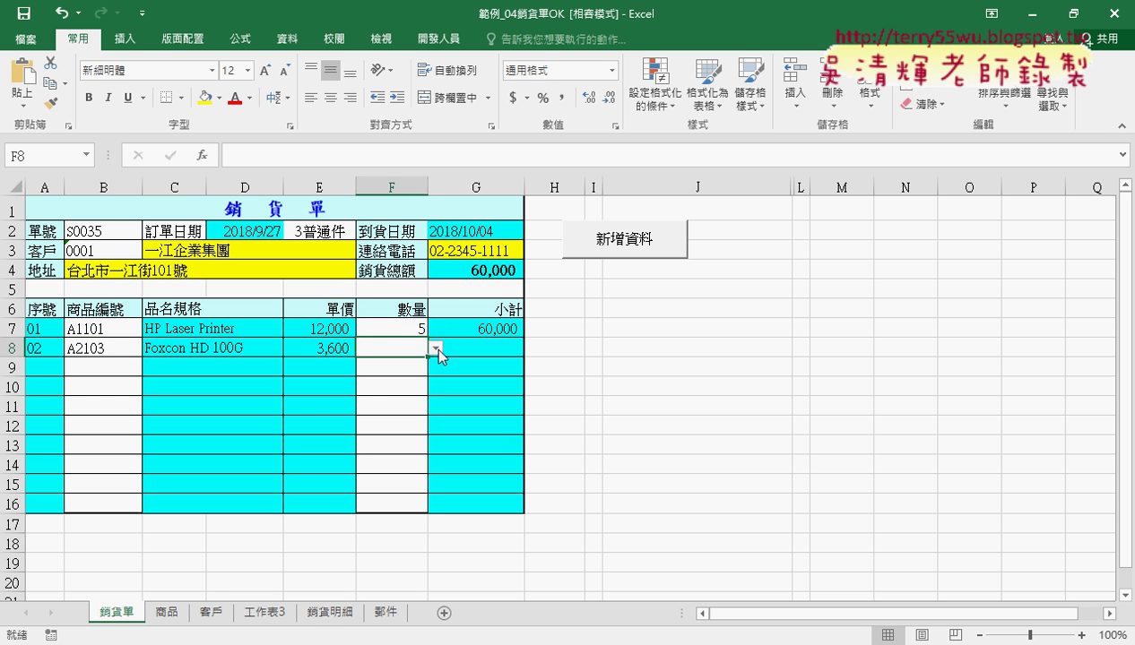
left_click(435, 347)
left_click(403, 445)
left_click(98, 363)
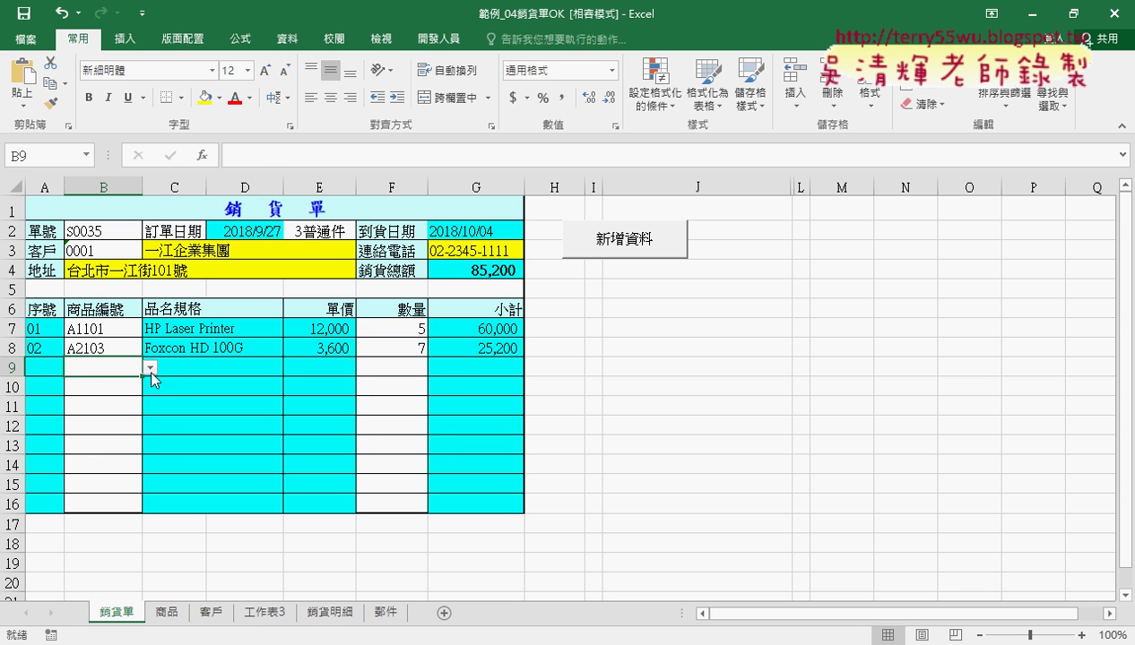
left_click(150, 367)
left_click(144, 436)
left_click(391, 368)
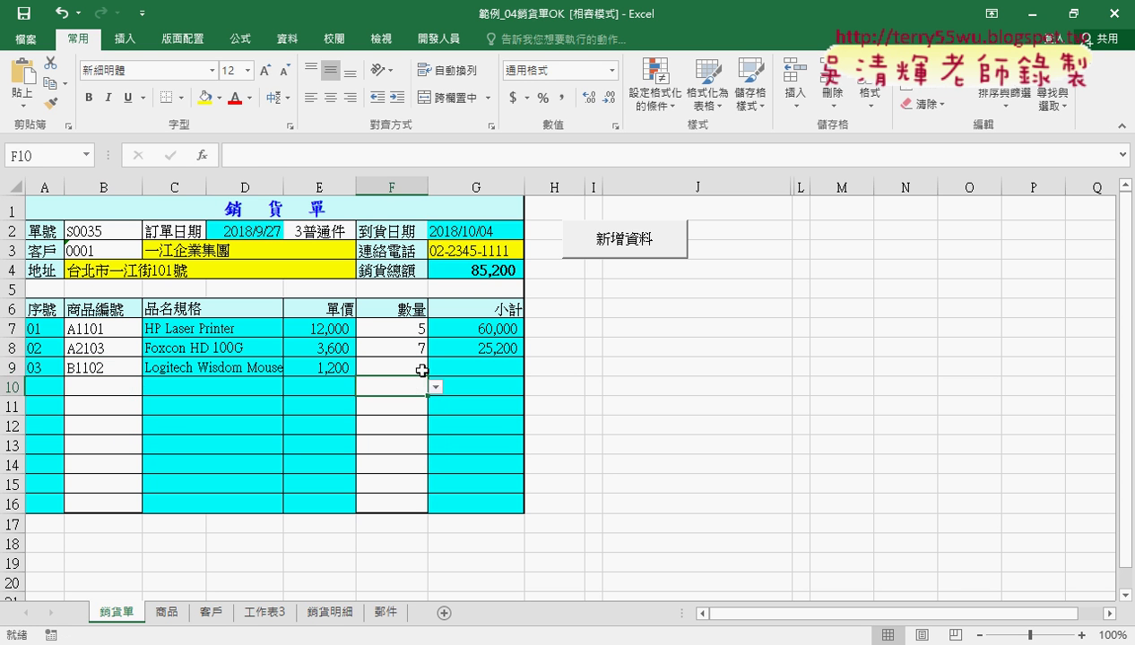
left_click(435, 368)
left_click(400, 392)
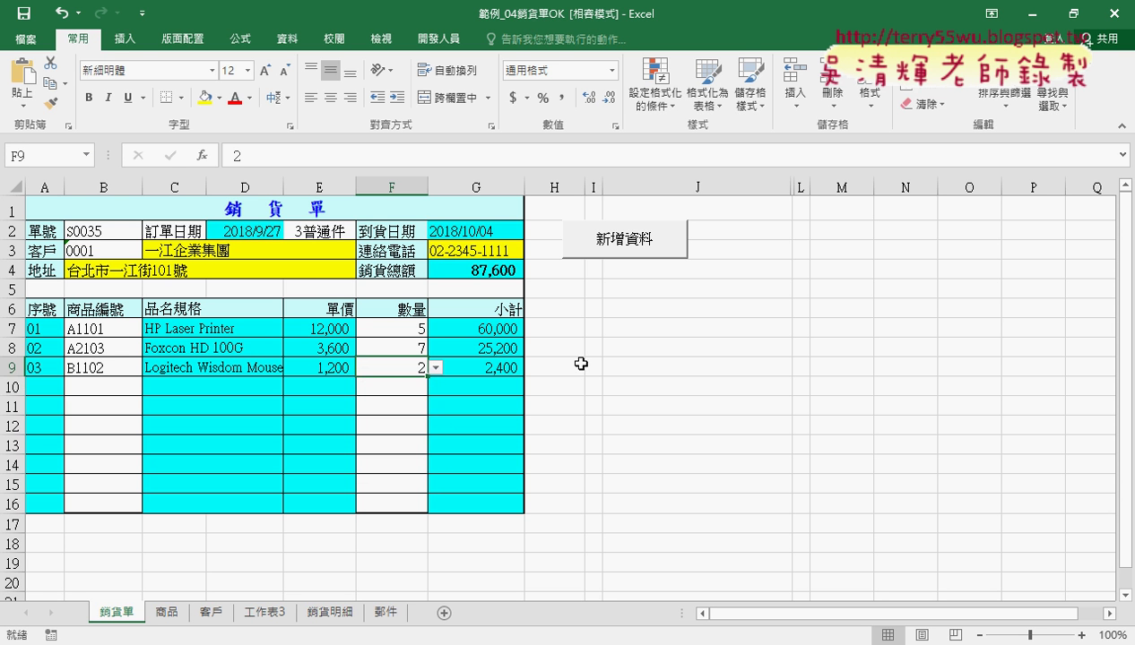
Inspect the G4 total's =SUM(G7:G16) formula and the G7 subtotal cells
left_click(494, 272)
left_click(496, 336)
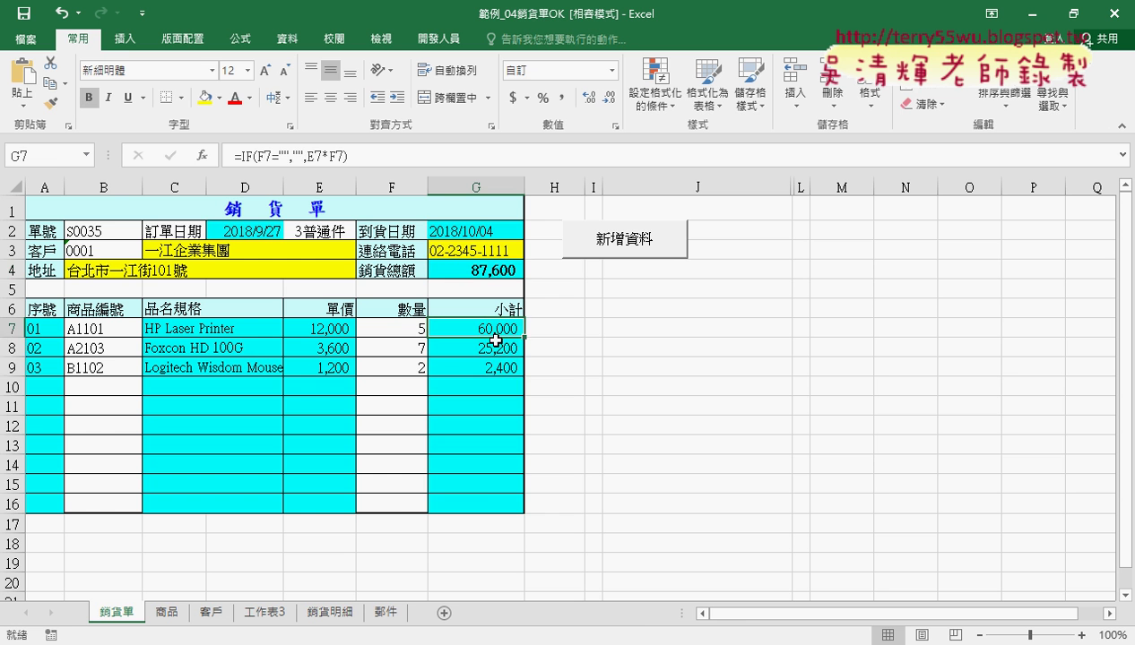
left_click_drag(496, 340, 482, 503)
left_click(487, 270)
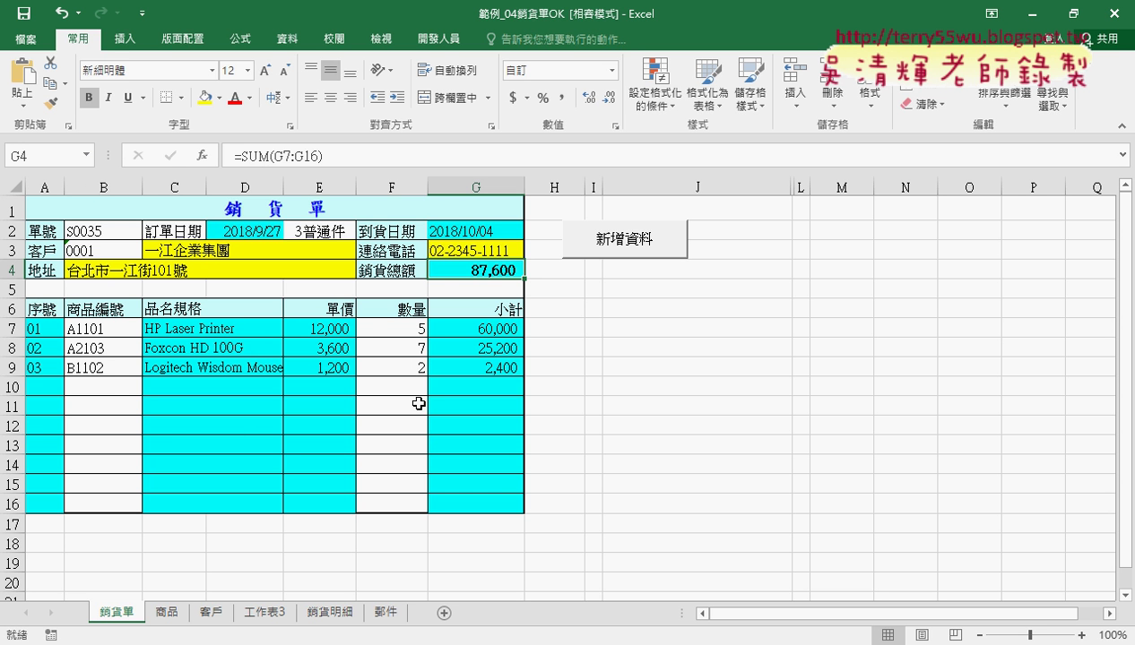
left_click(327, 613)
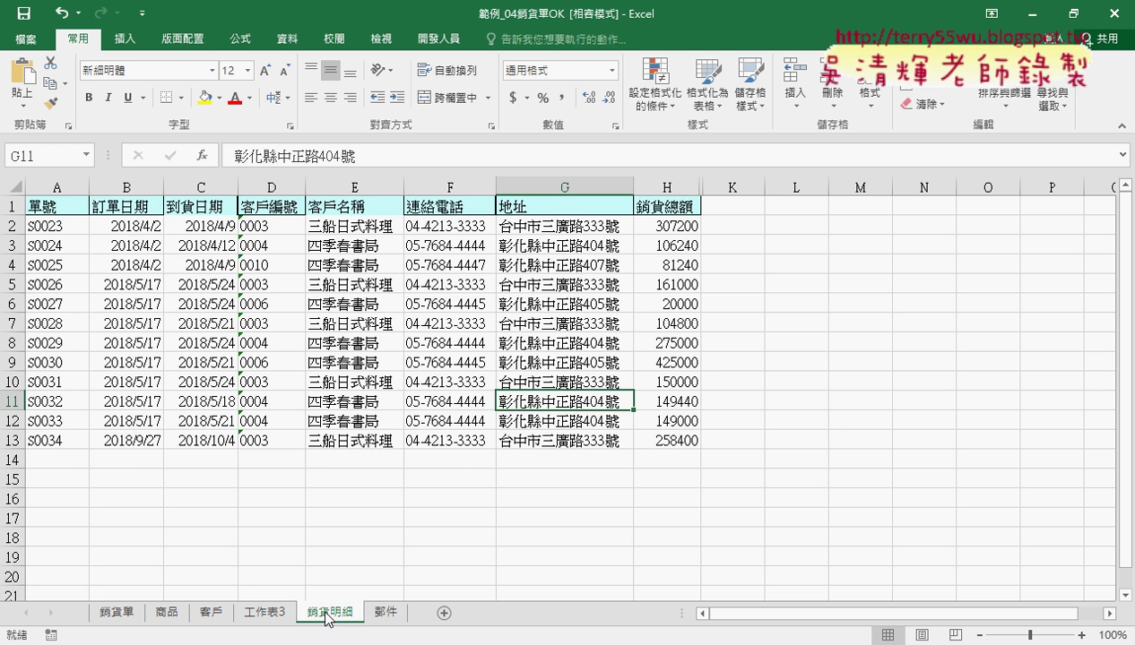
left_click_drag(47, 459, 674, 468)
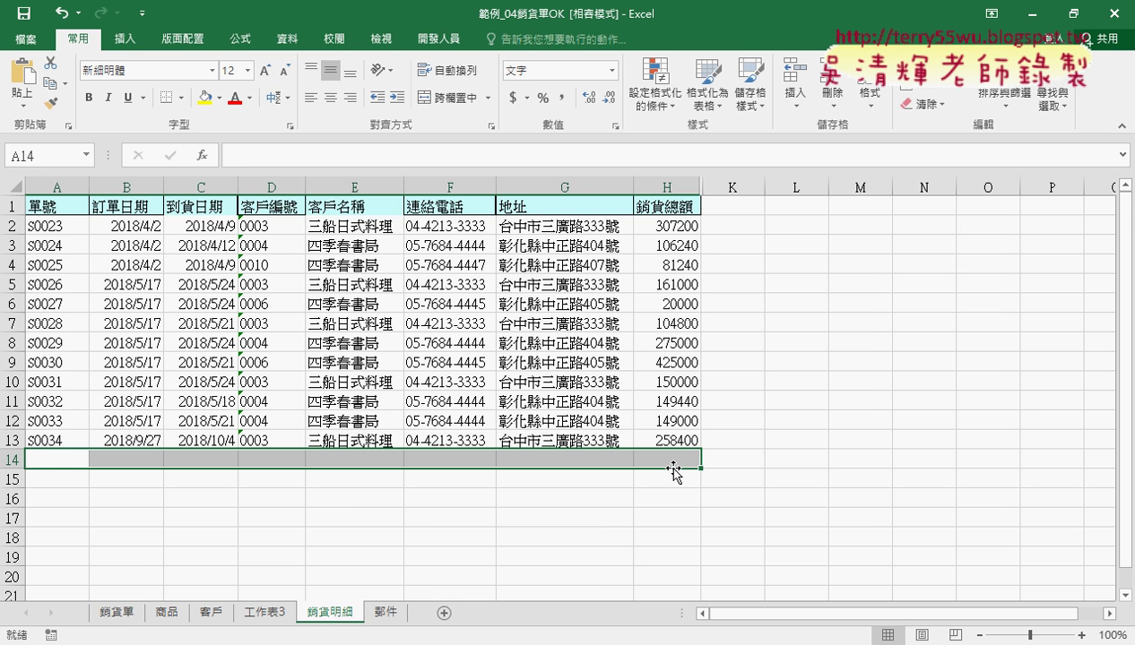
left_click(117, 613)
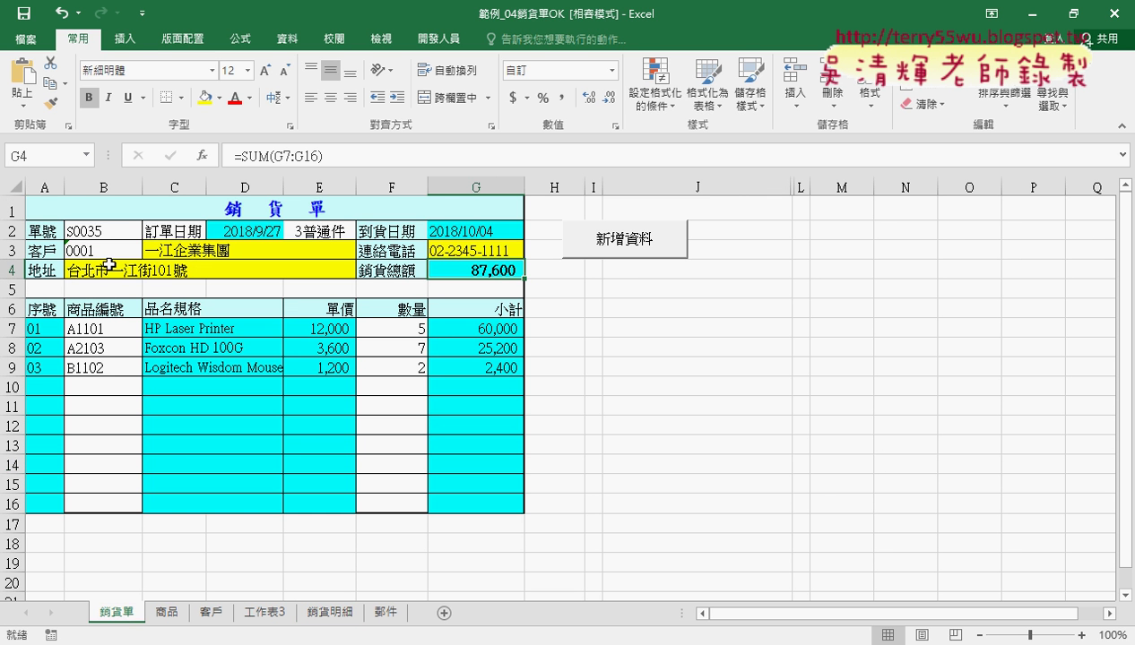
left_click(107, 231)
left_click(246, 231)
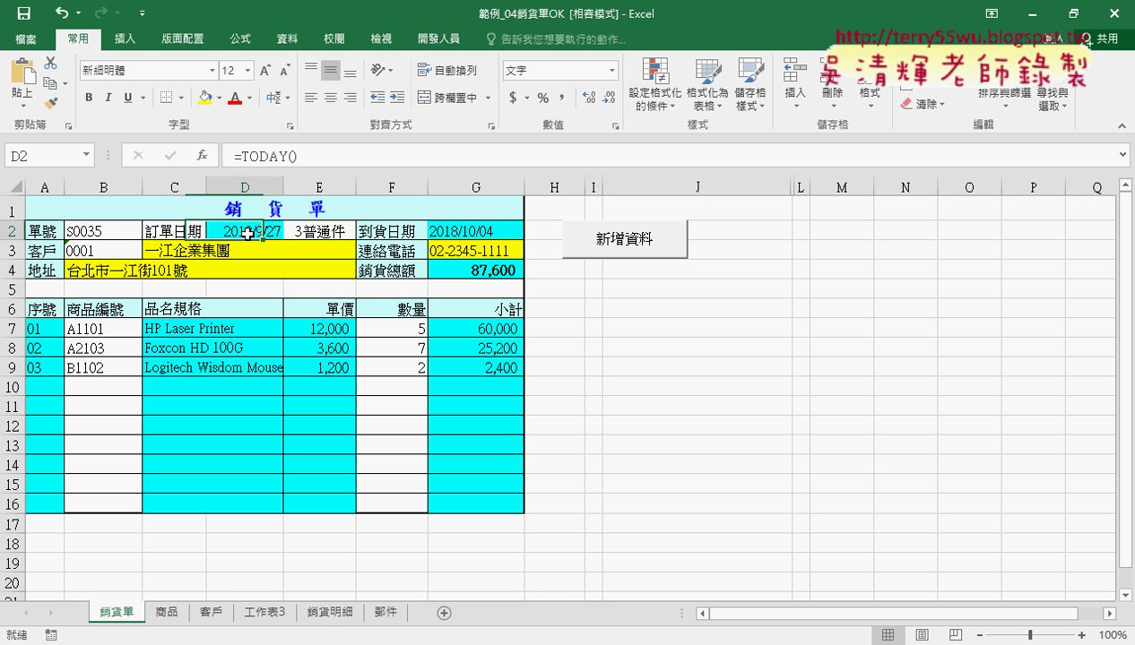
left_click(468, 235)
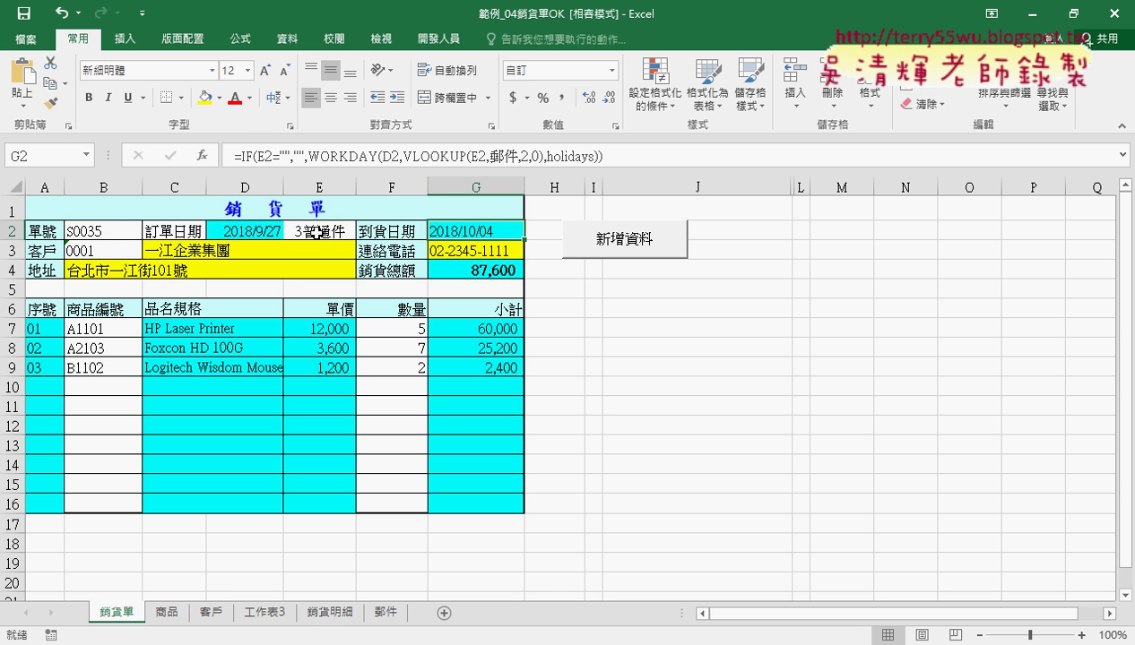
left_click(188, 261)
left_click(449, 250)
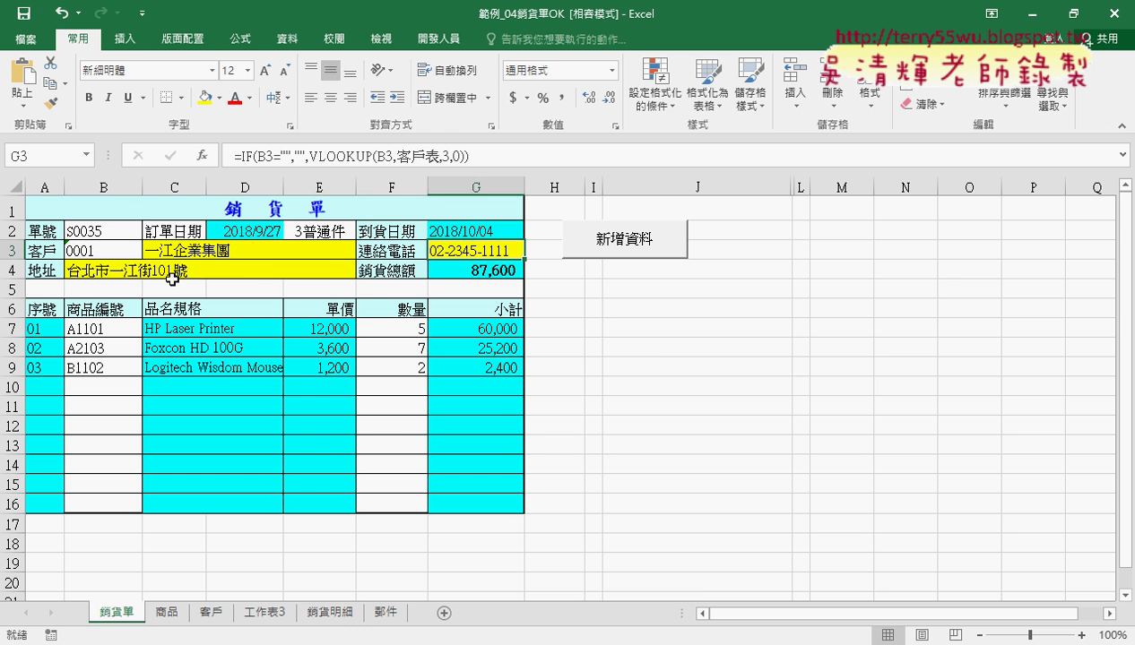
left_click(112, 271)
left_click(475, 271)
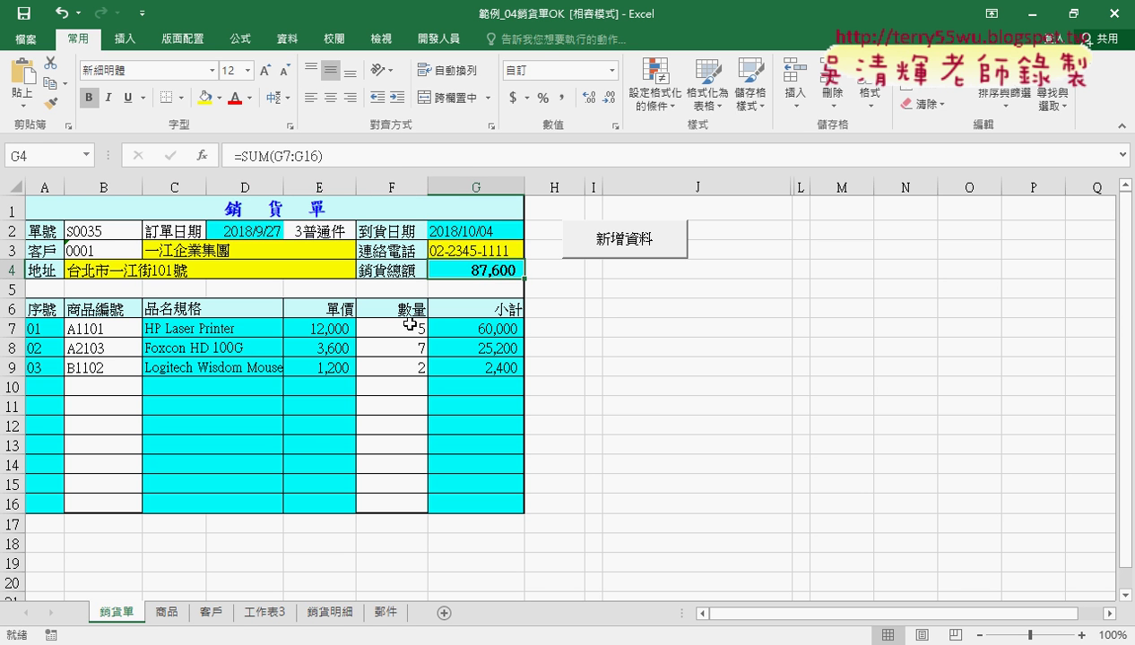
left_click(332, 613)
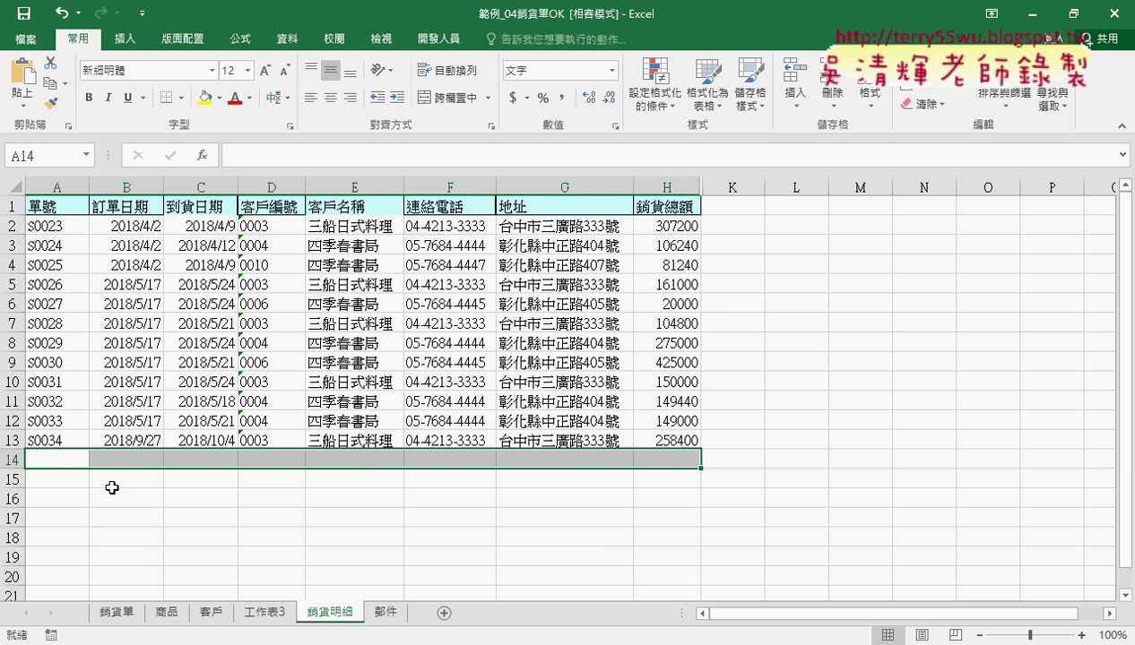
left_click(120, 613)
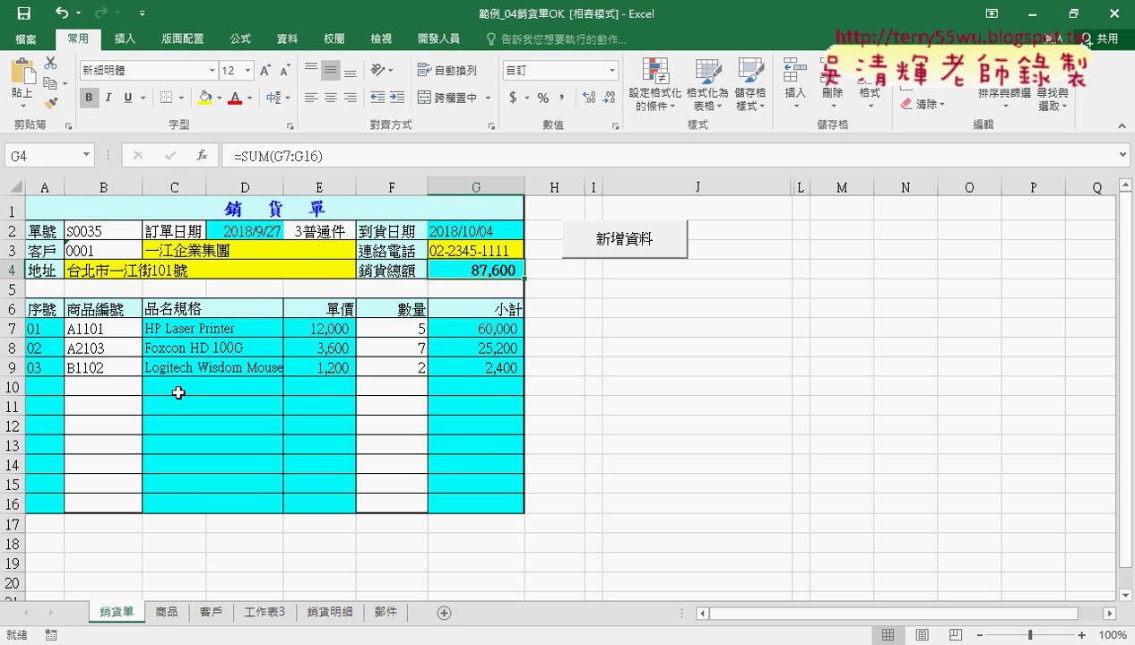
Run 新增資料 for order S0035, confirm it in 銷貨明細 row 14, and return to the blank form
left_click(97, 232)
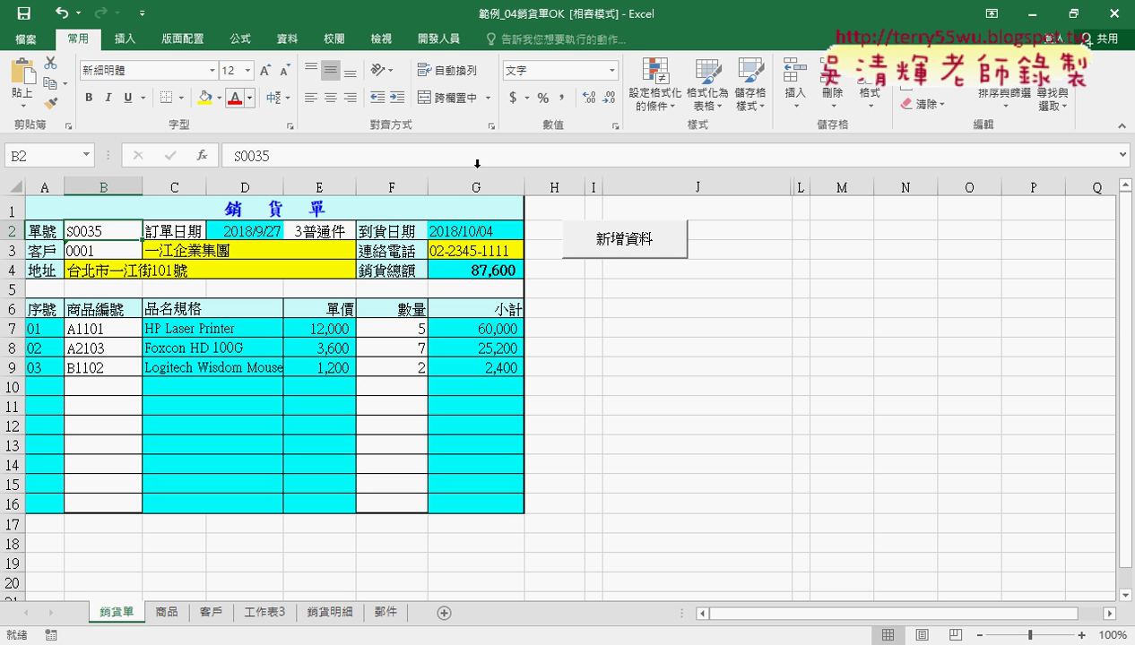
left_click(623, 248)
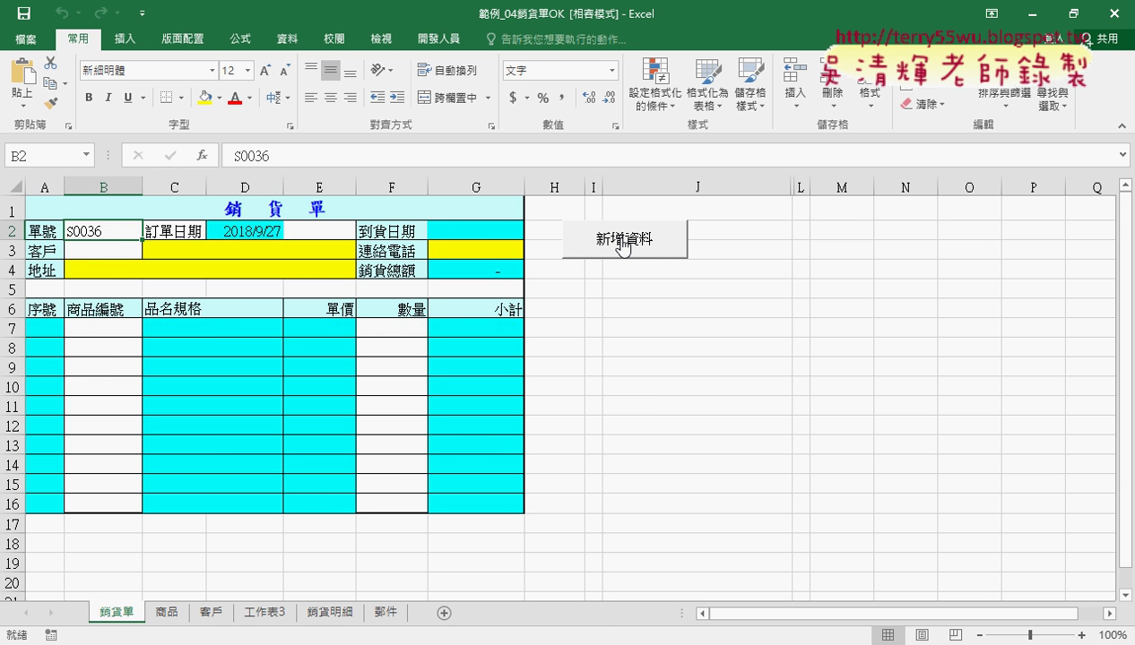
left_click(339, 614)
mouse_move(63, 460)
left_mouse_down()
mouse_move(649, 448)
mouse_move(681, 462)
left_mouse_up()
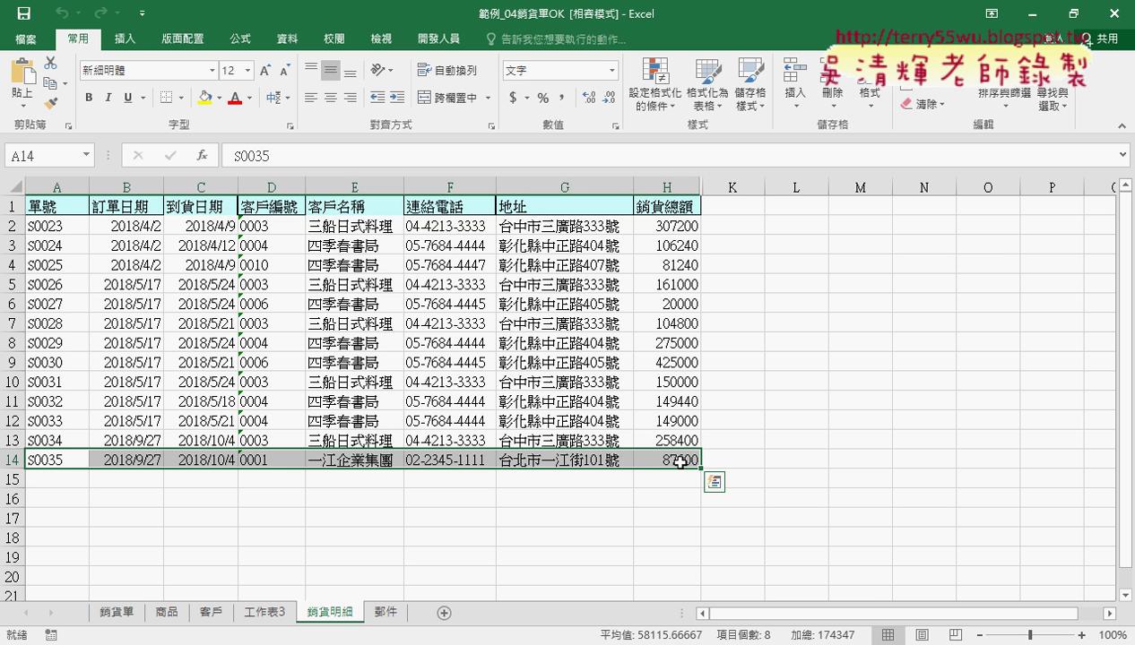
left_click(124, 614)
left_click(341, 231)
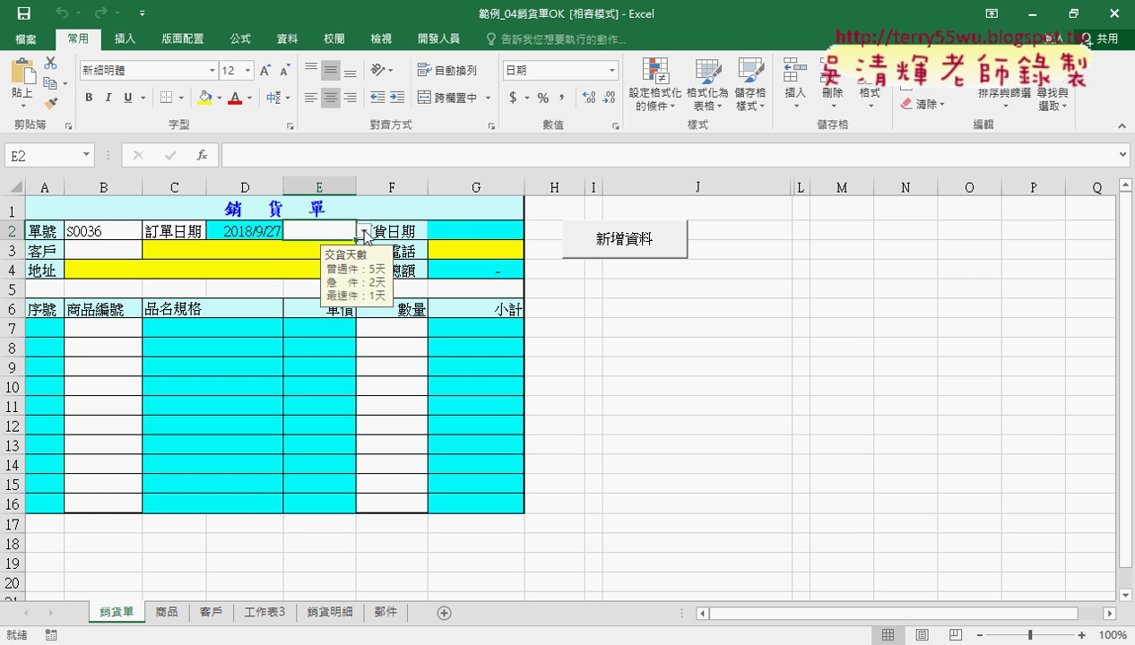
Set the delivery type to 2急 件 and the customer to 0005
left_click(363, 231)
left_click(345, 257)
left_click(132, 250)
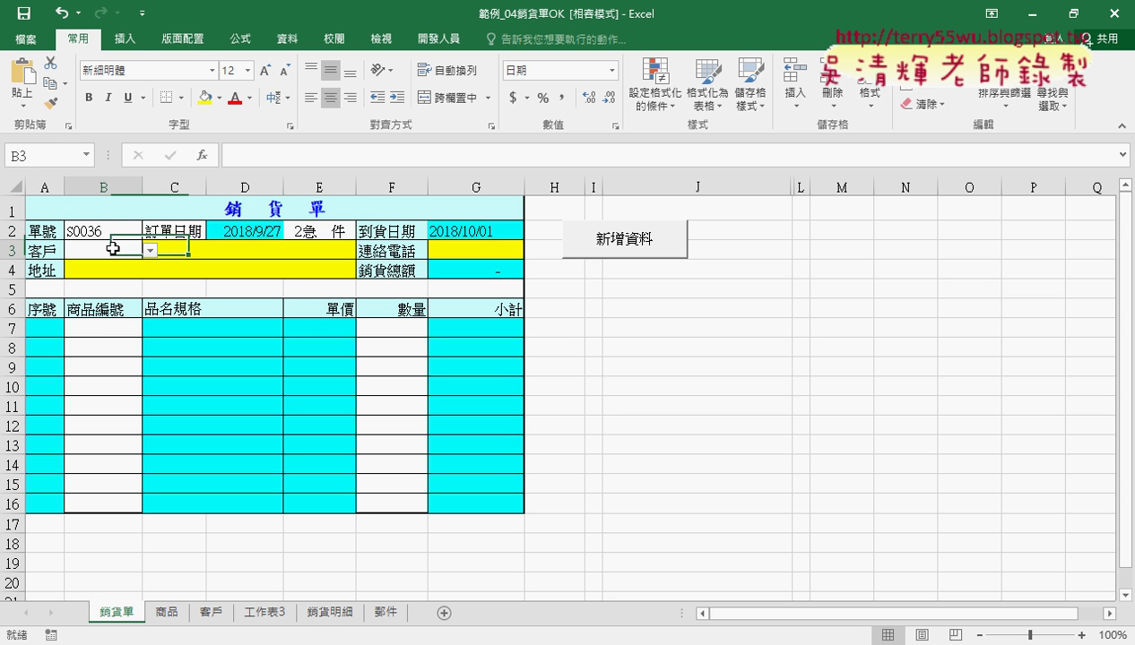
left_click(150, 252)
left_click(134, 319)
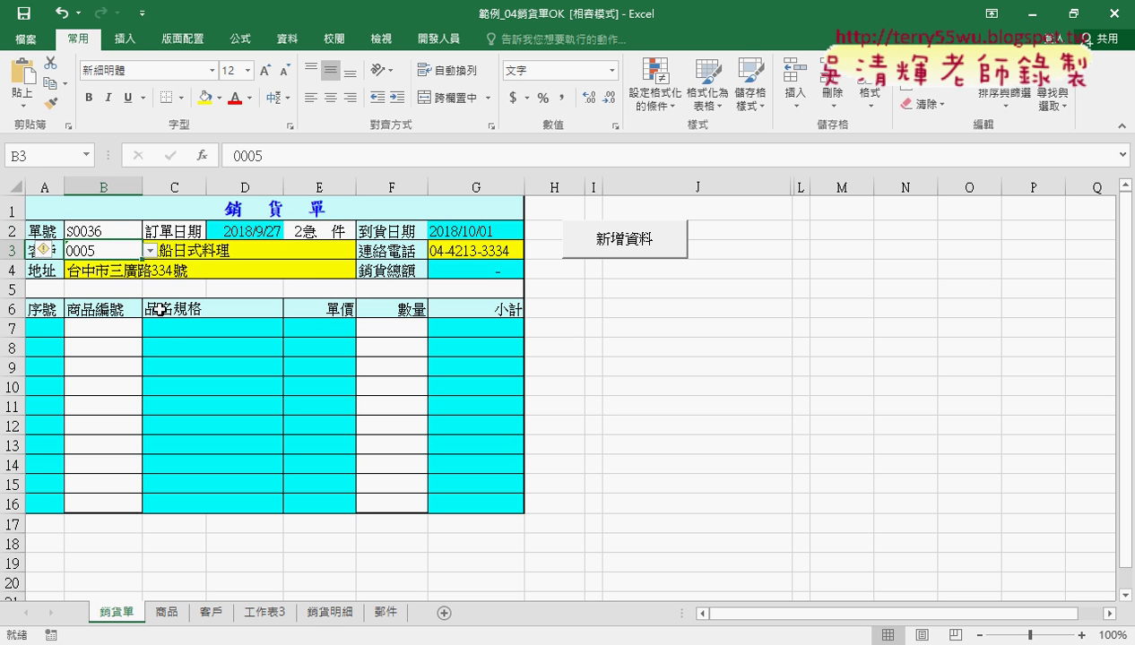
Choose product A2103 for the first two item lines
left_click(116, 328)
left_click(149, 328)
left_click(113, 384)
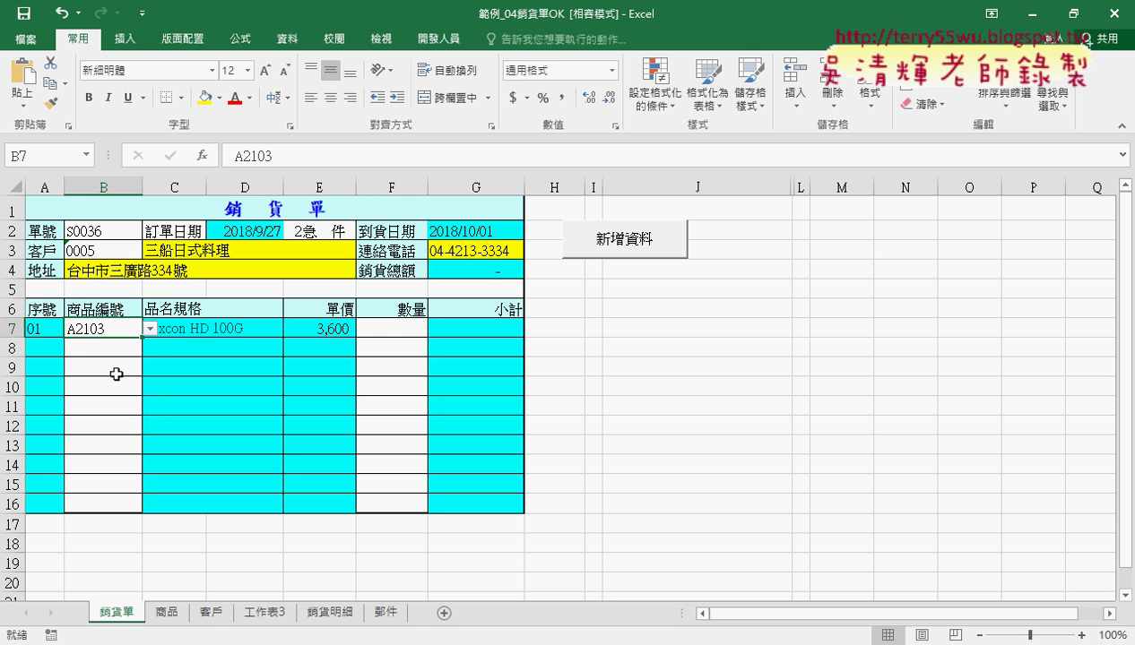
left_click(113, 348)
left_click(149, 348)
left_click(112, 404)
Set the two lines' quantities to 4 and 5 and save the order with 新增資料
left_click(392, 328)
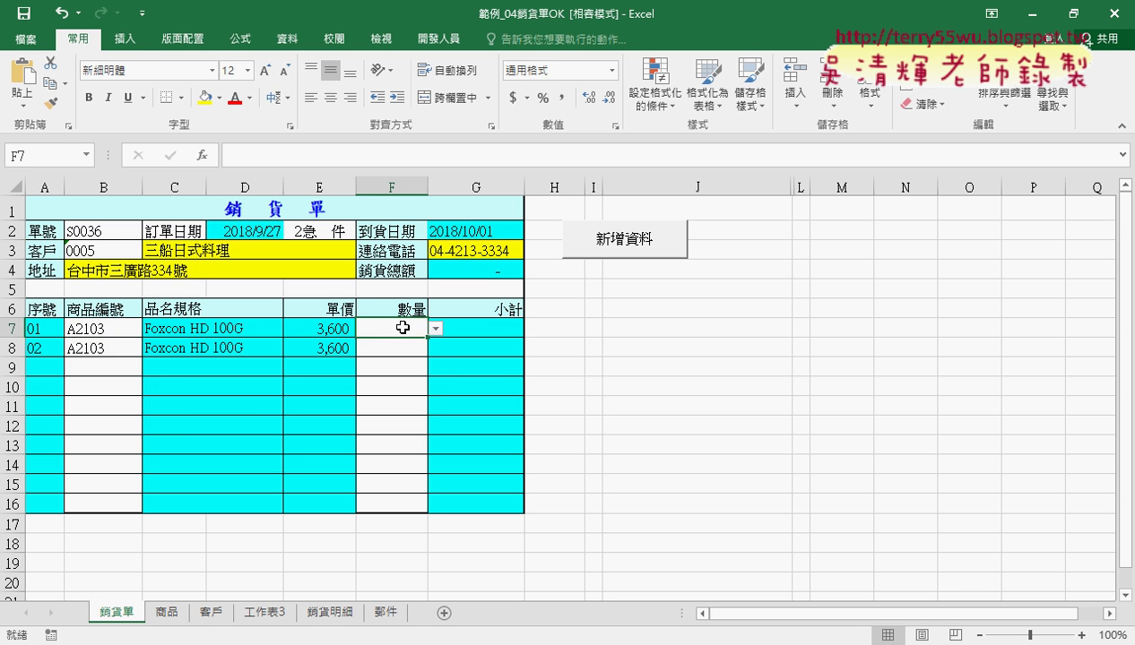
left_click(435, 329)
left_click(412, 384)
left_click(405, 348)
left_click(436, 348)
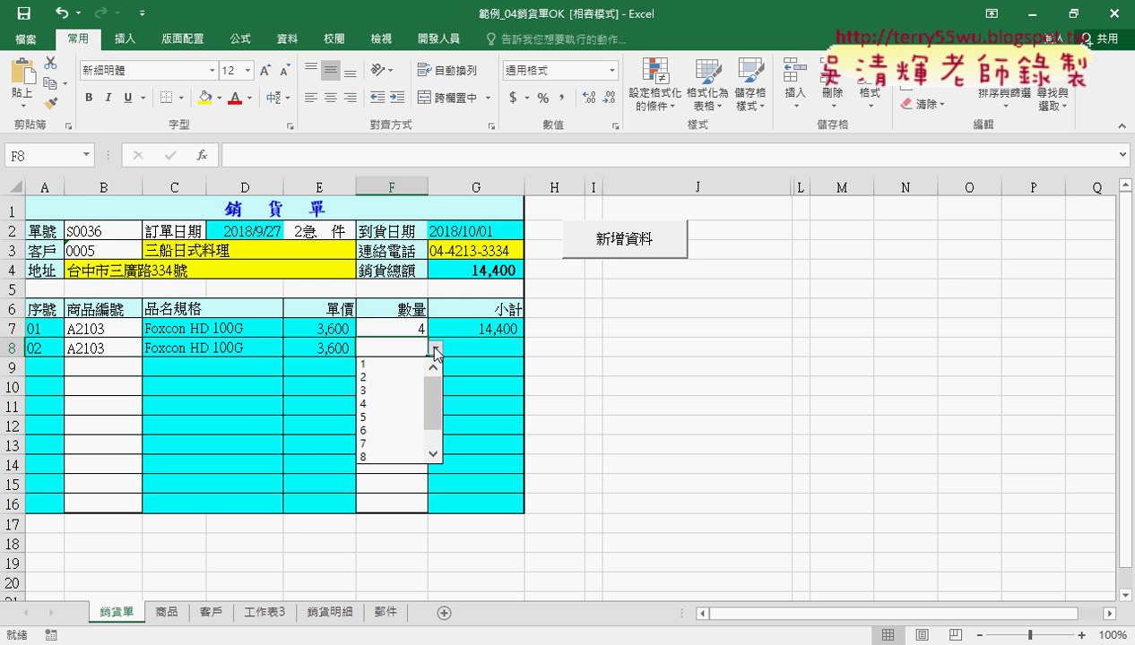
left_click(405, 415)
left_click(624, 260)
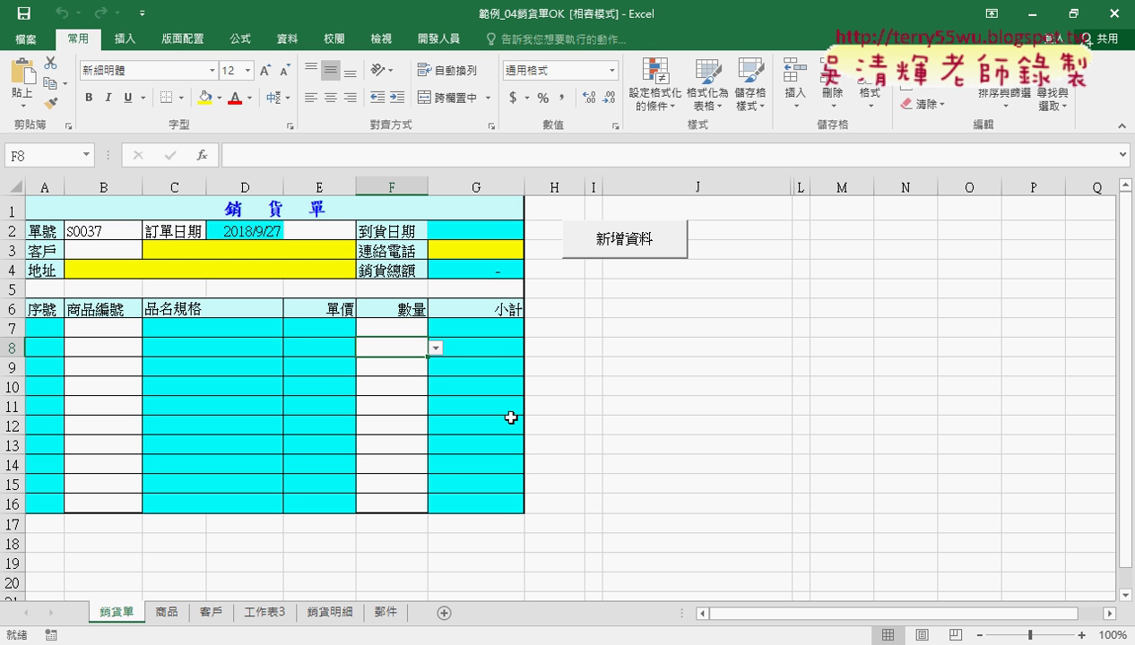
left_click(332, 613)
left_click_drag(63, 480, 690, 484)
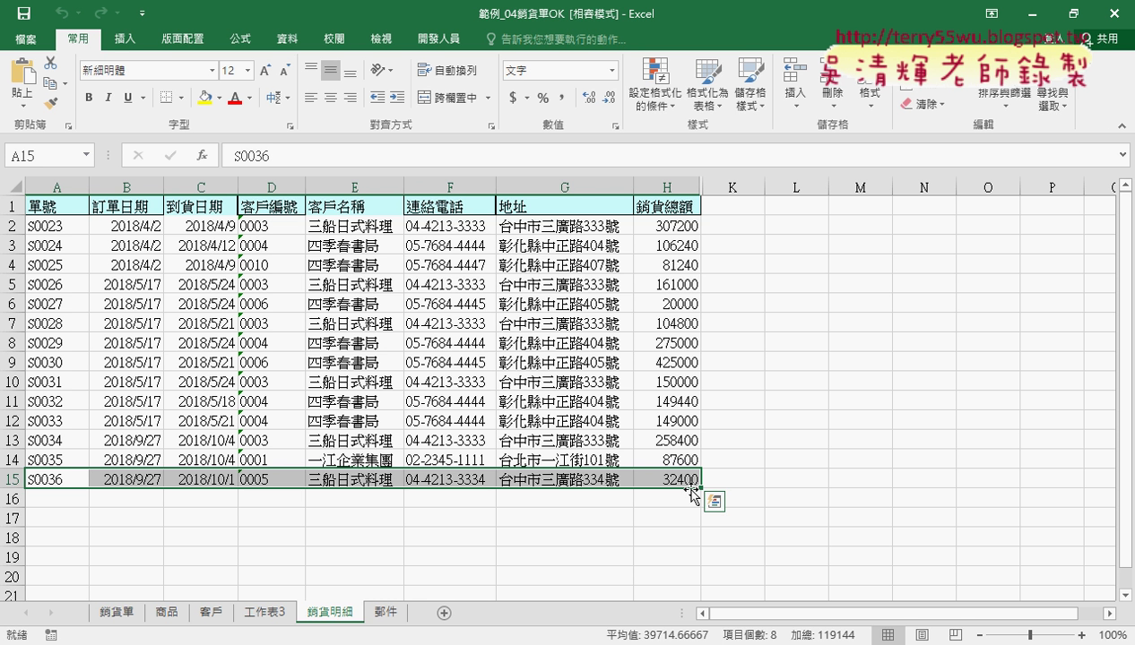
left_click(130, 614)
mouse_move(239, 644)
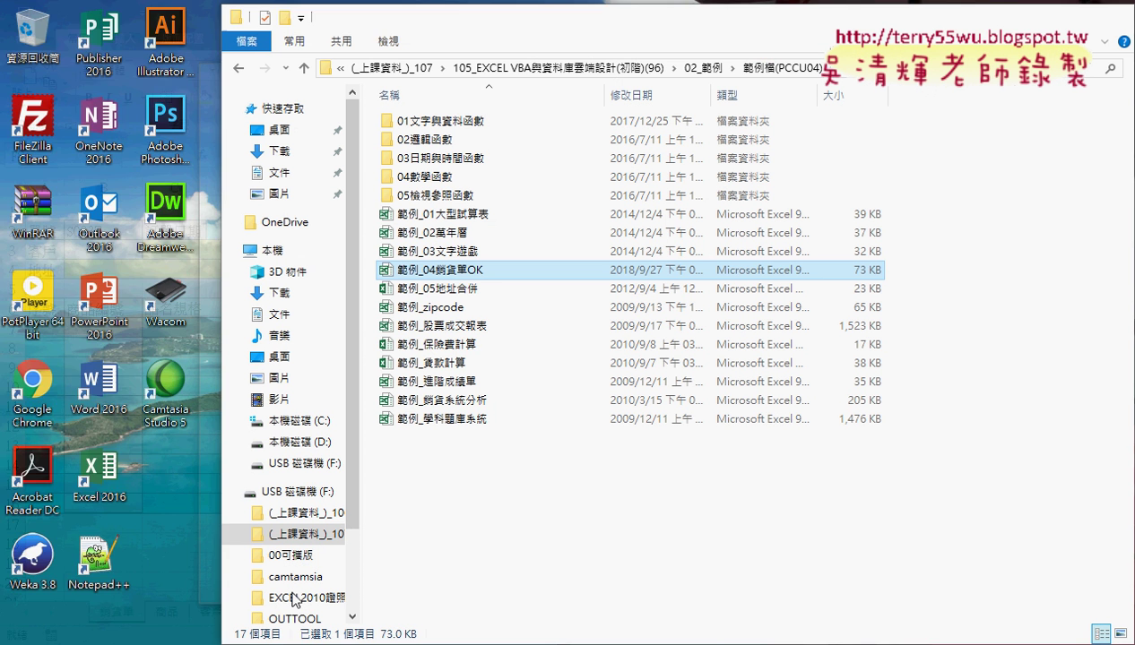
left_click(319, 587)
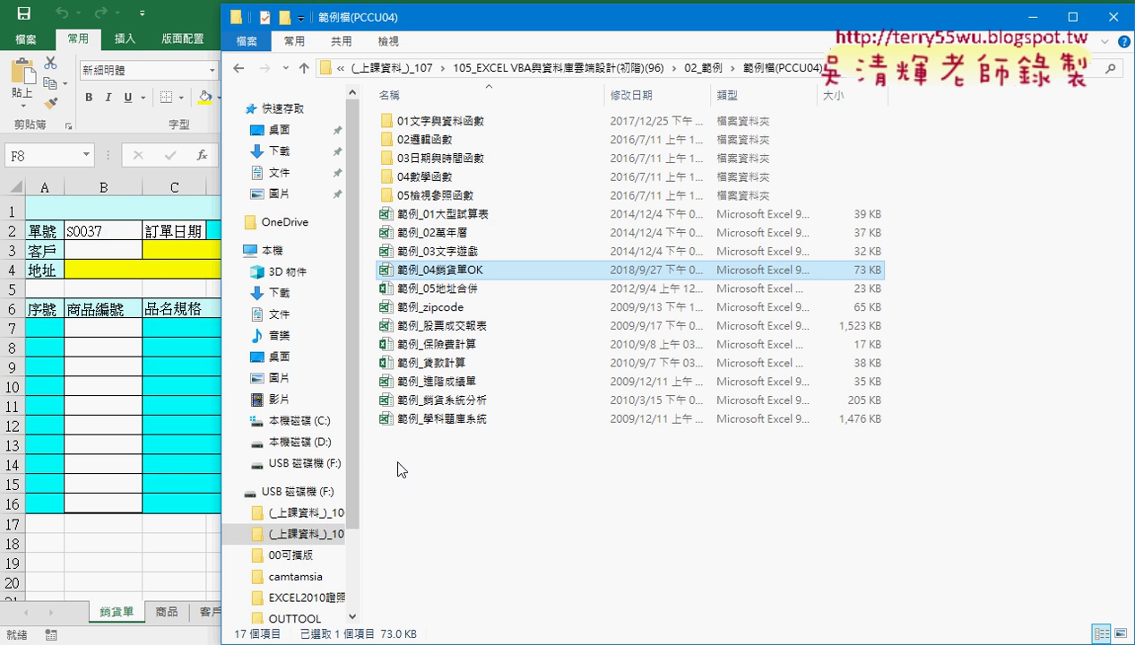
double_click(464, 271)
left_click(260, 232)
Choose 2急 件 as E2's delivery type for arrival 2018/10/01, then switch to Google Drive
left_click(328, 231)
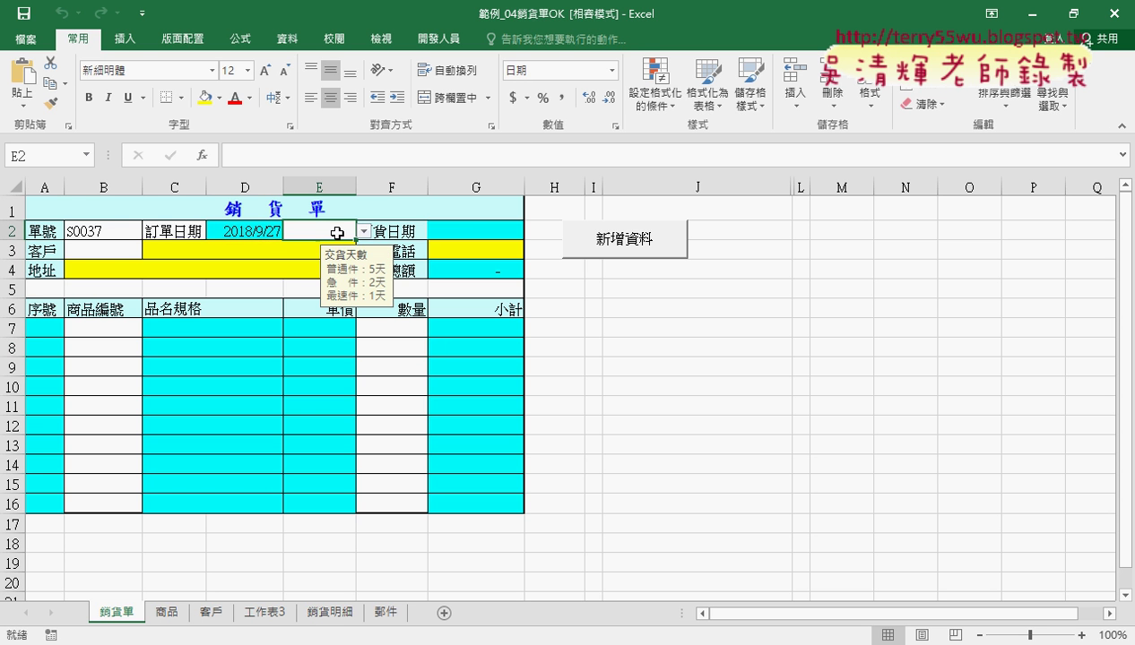
left_click(363, 232)
left_click(348, 260)
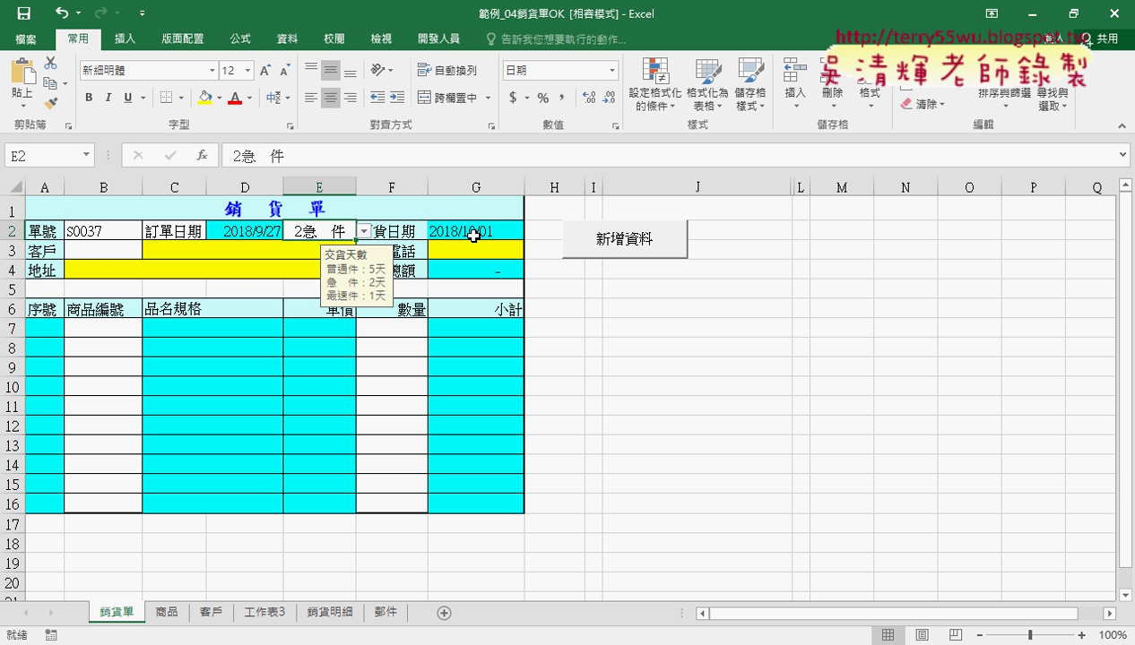
key("alt+Tab")
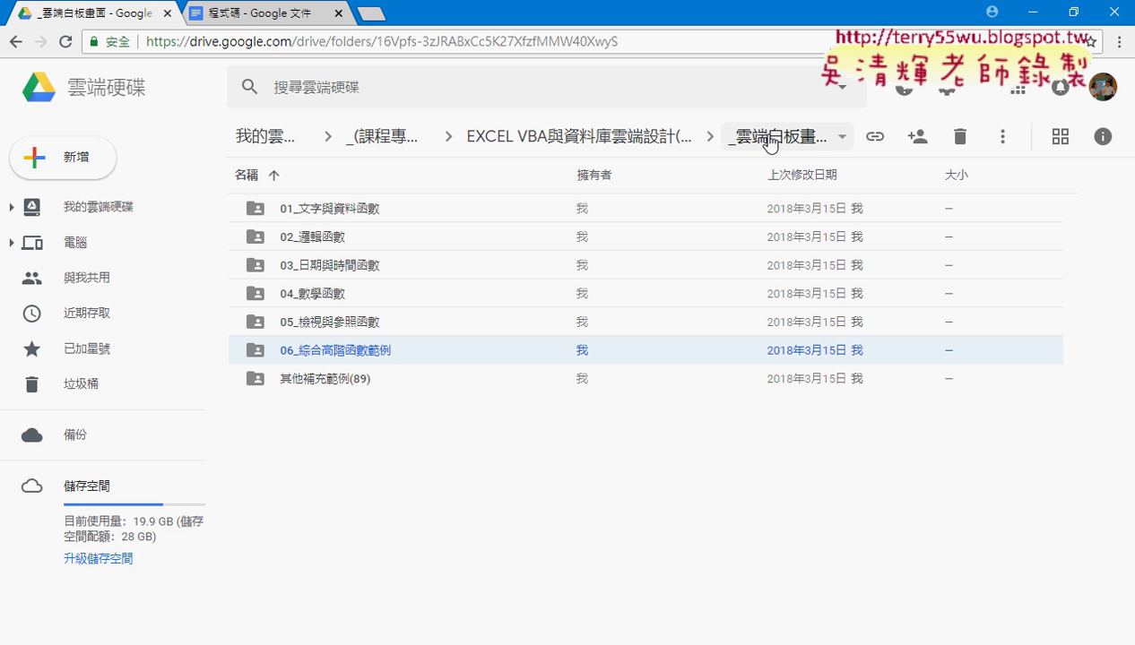
Open 06_綜合高階函數範例 and then 04_銷貨單 in Drive, and switch to the 程式碼 document
double_click(329, 355)
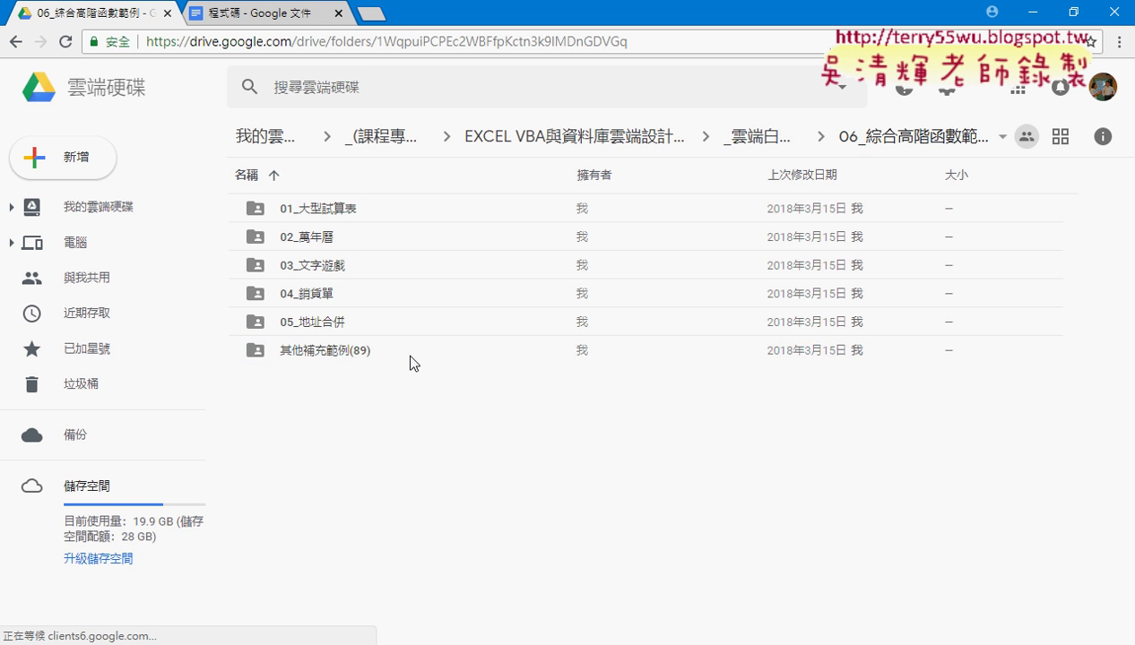
double_click(329, 295)
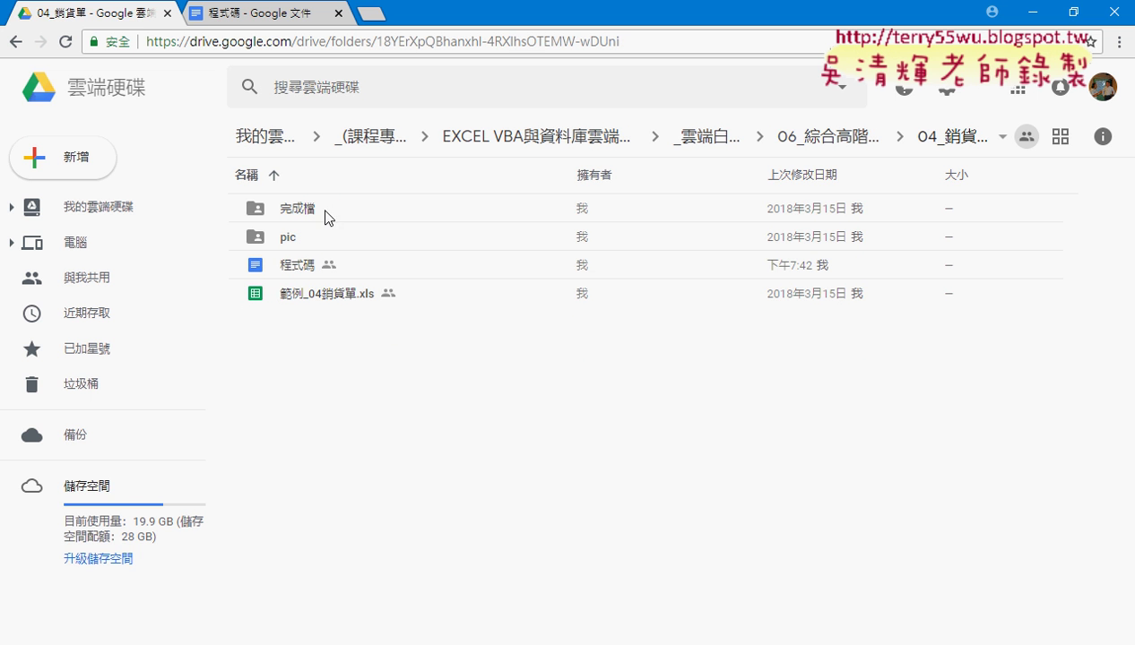
left_click(262, 16)
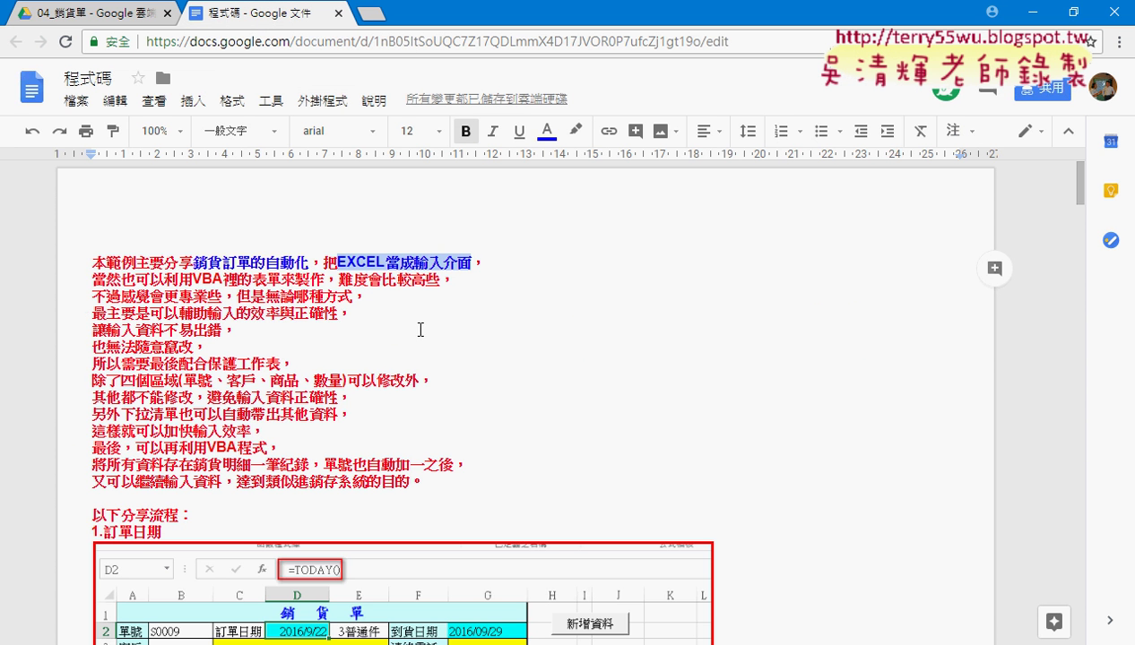
Scroll the 程式碼 notes down to the 02_到貨日期 example, then minimize Chrome
left_click(451, 395)
left_click(565, 443)
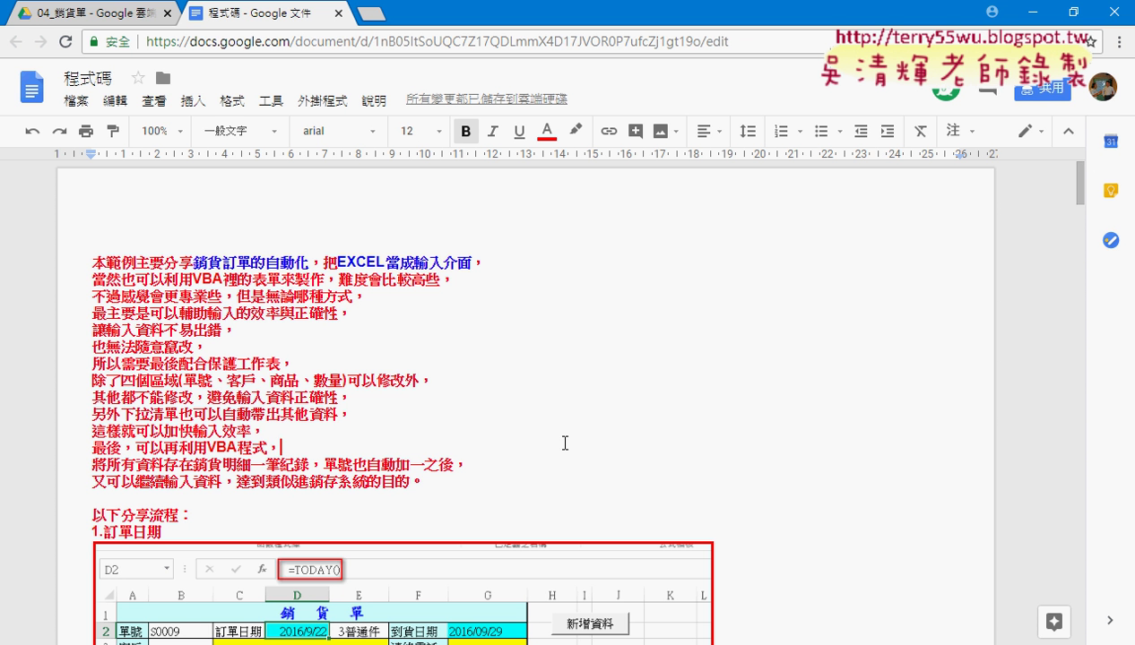
scroll(756, 470, "down", 2)
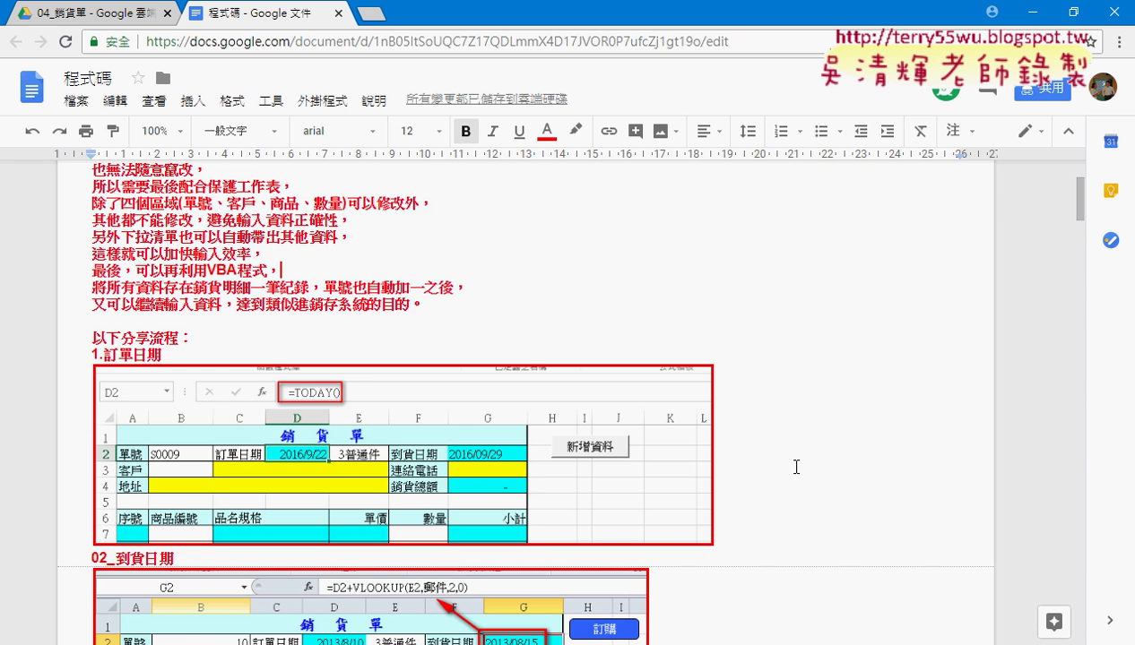
scroll(764, 470, "down", 2)
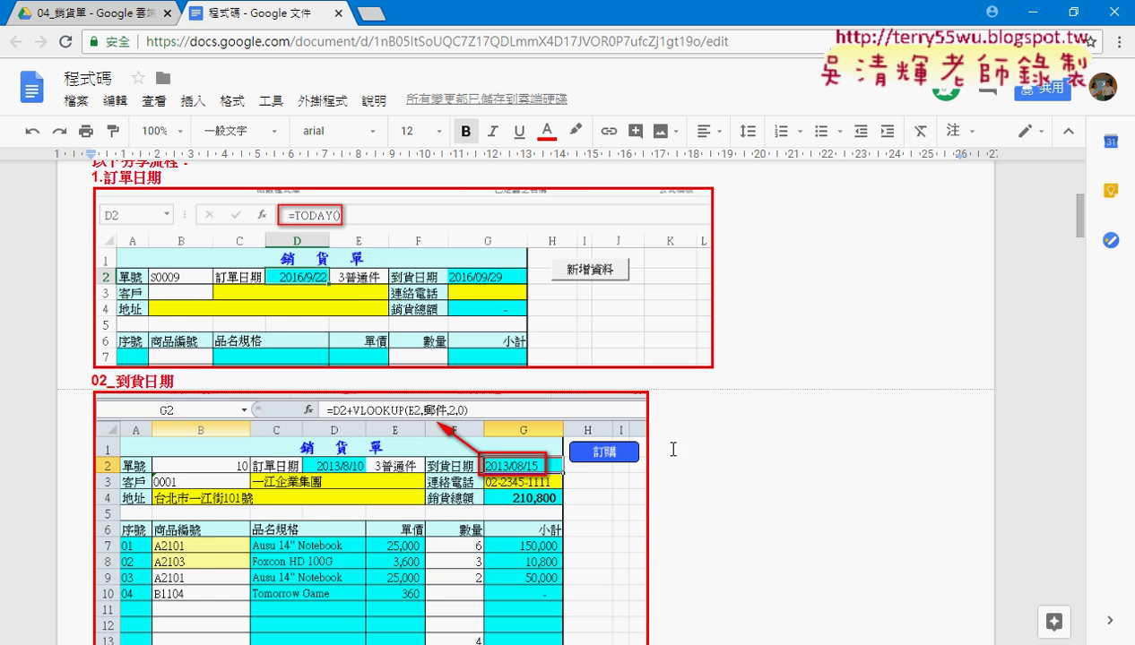
left_click(1029, 14)
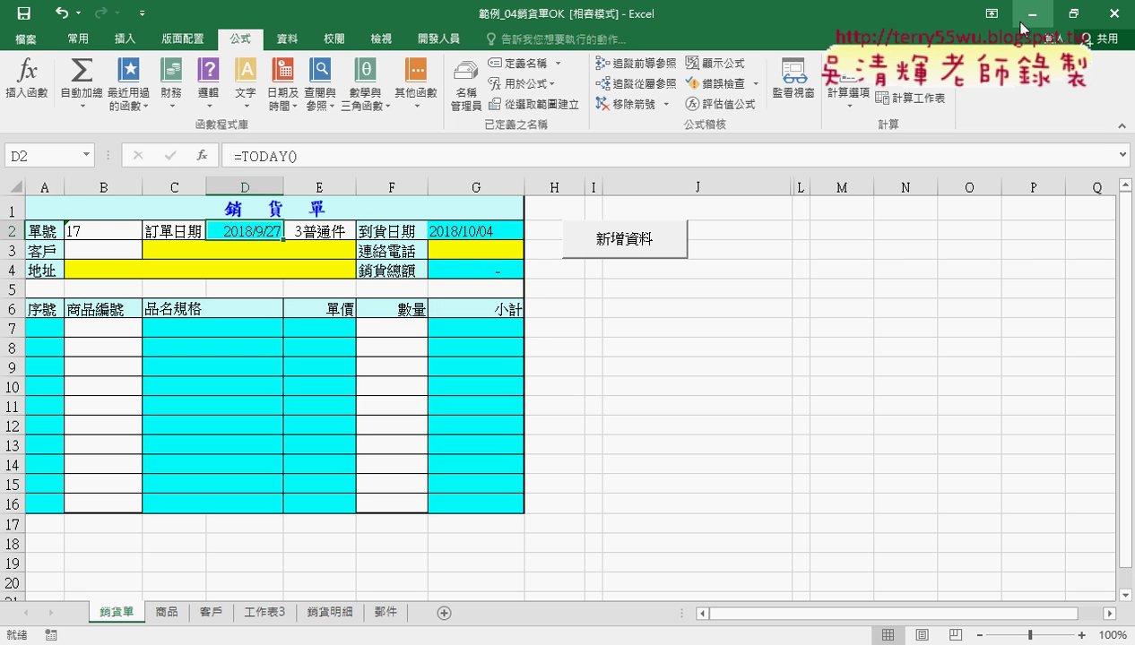
Show D2's =TODAY() formula and annotate the date and formula with pen marks, then clear them
left_click(721, 414)
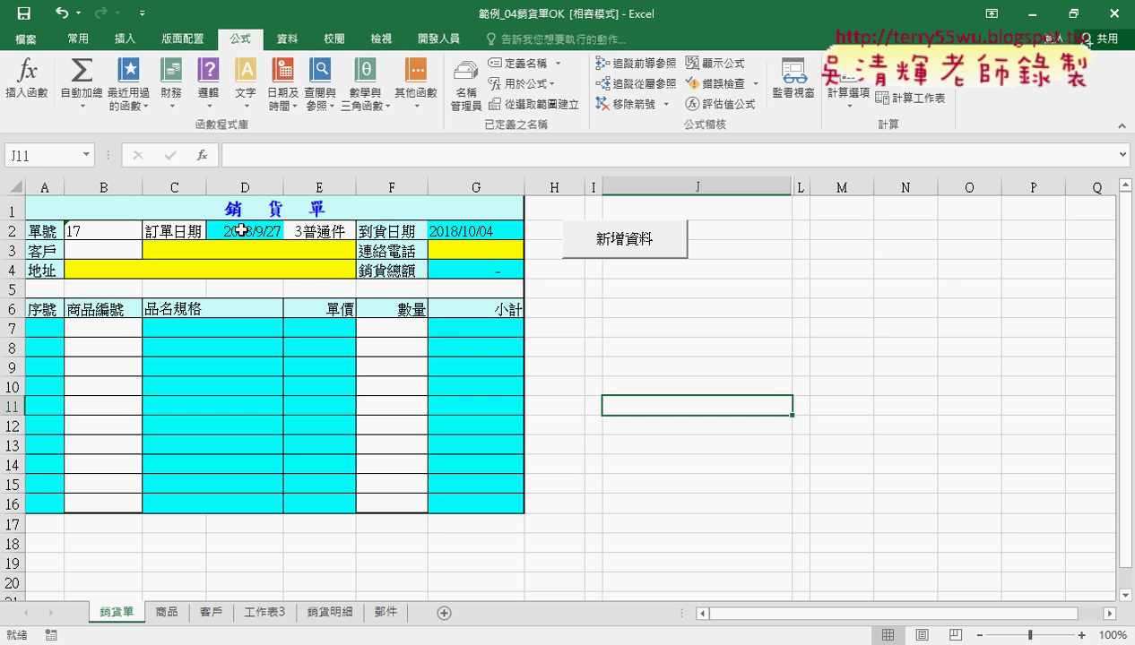
left_click(262, 229)
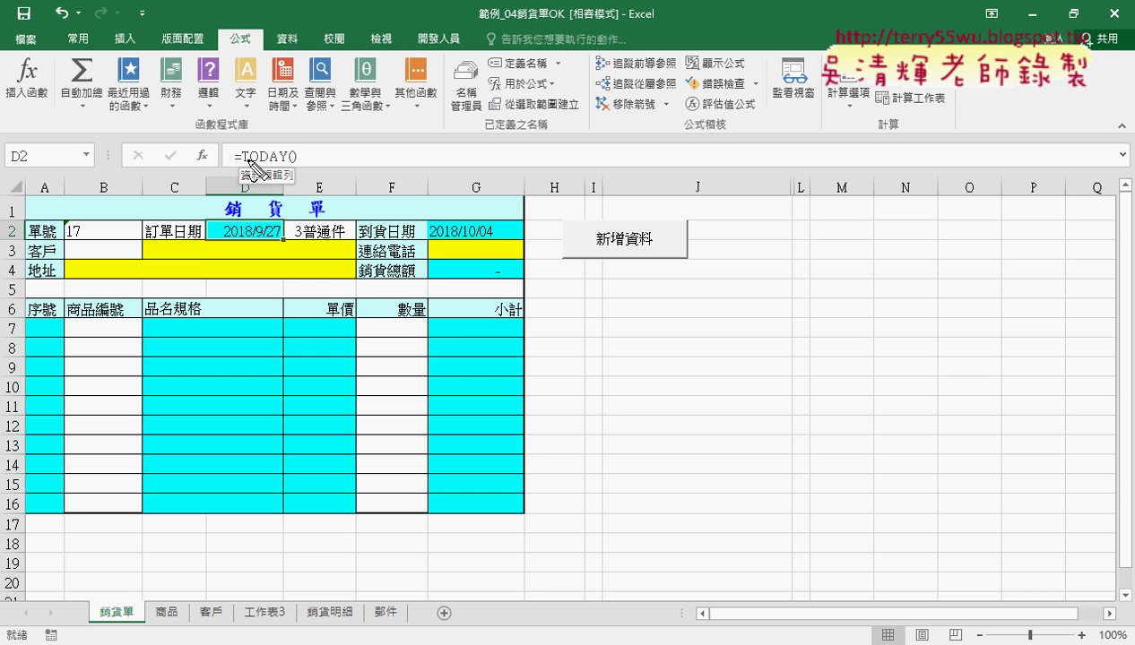
left_click_drag(273, 235, 285, 230)
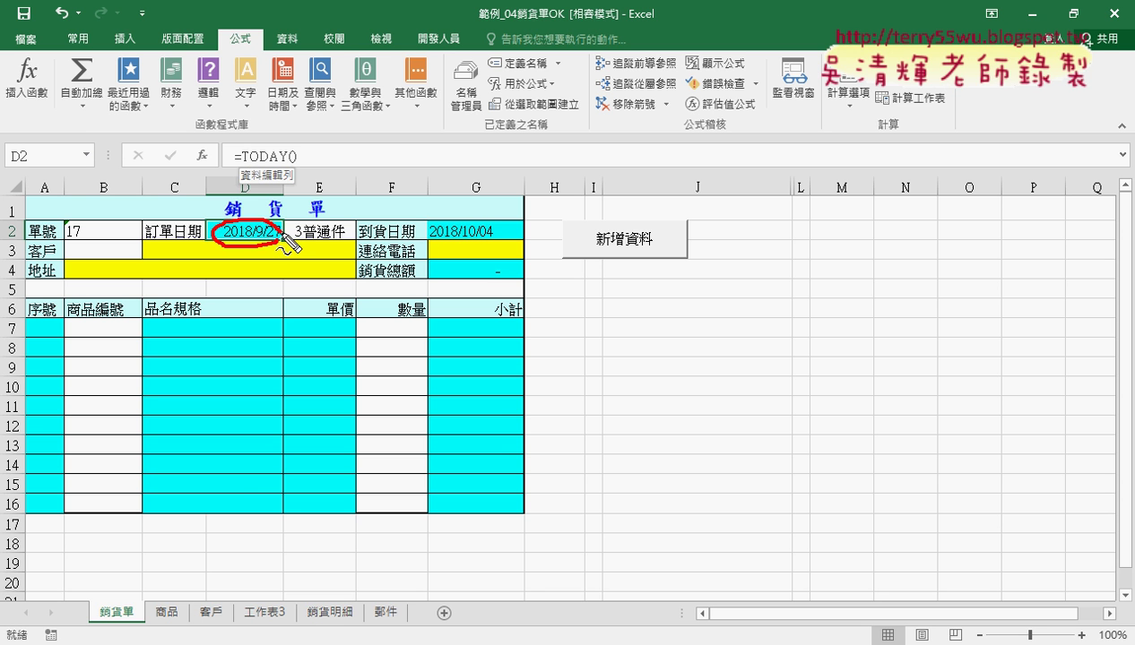
left_click_drag(203, 175, 220, 187)
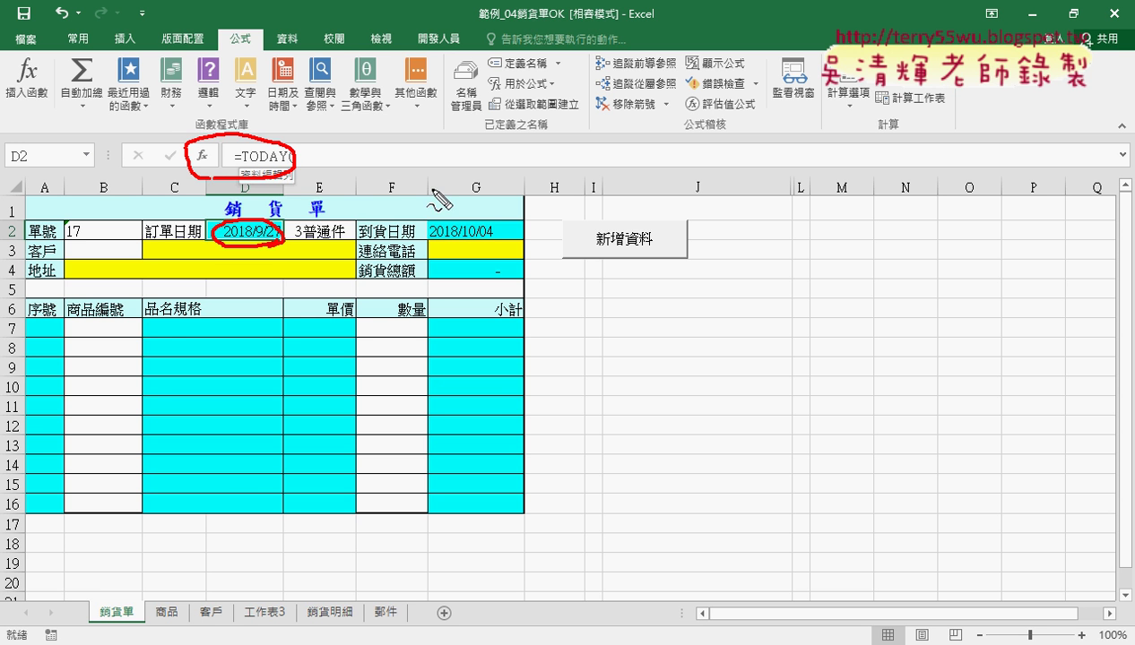
mouse_move(259, 305)
left_mouse_down()
mouse_move(254, 258)
mouse_move(265, 269)
left_mouse_up()
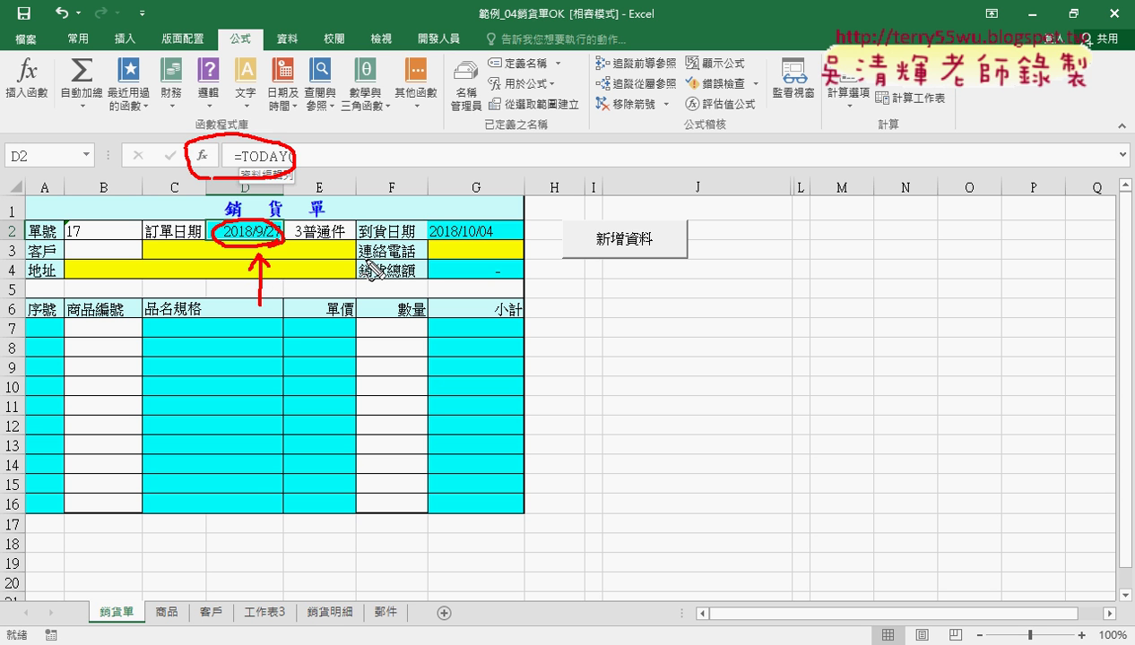
key("Escape")
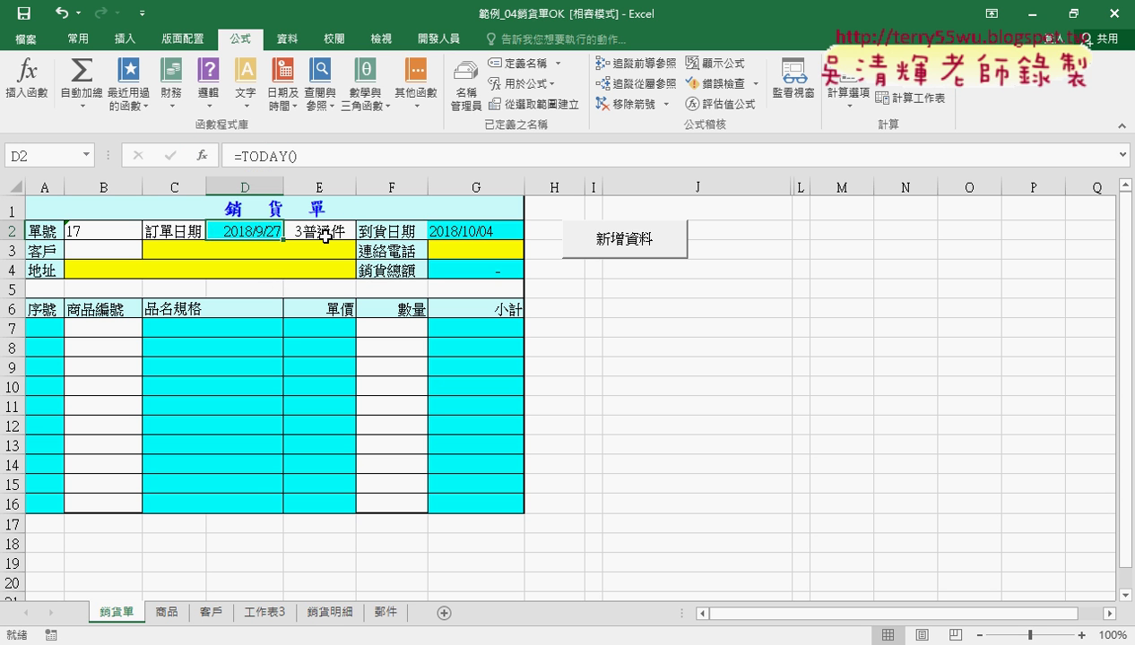
Display E2's delivery type dropdown without changing it, then switch to the 資料 ribbon
left_click(321, 232)
left_click(363, 232)
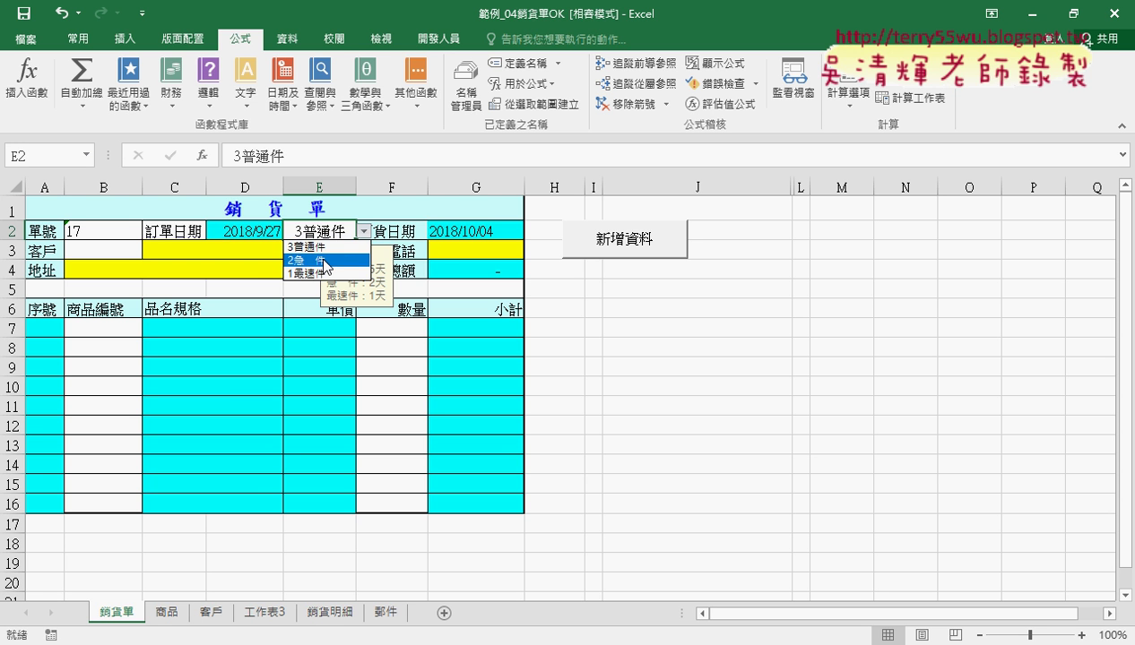
left_click(323, 230)
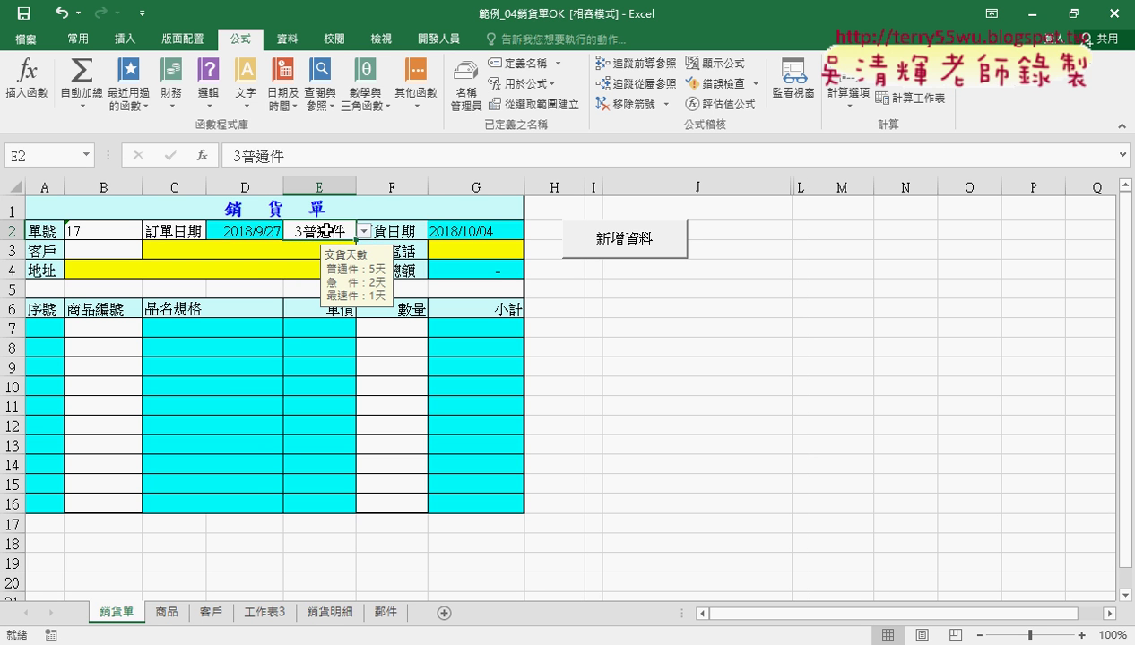
left_click(286, 39)
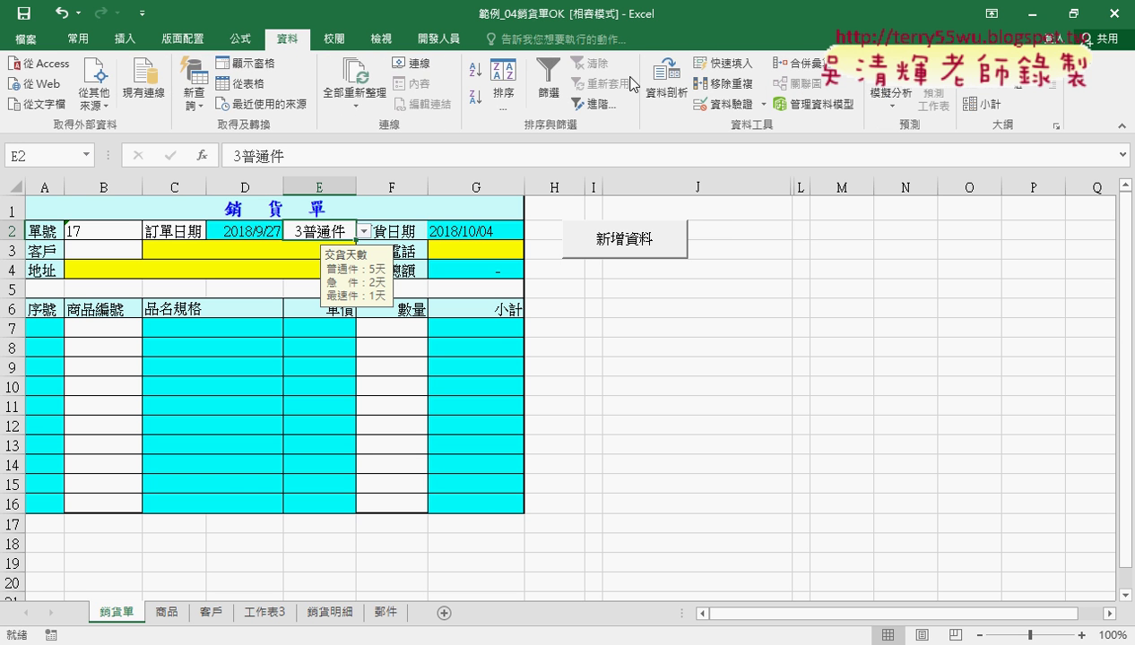
Check that E2's validation list uses the source =性質, then switch to the 郵件 sheet
left_click(725, 106)
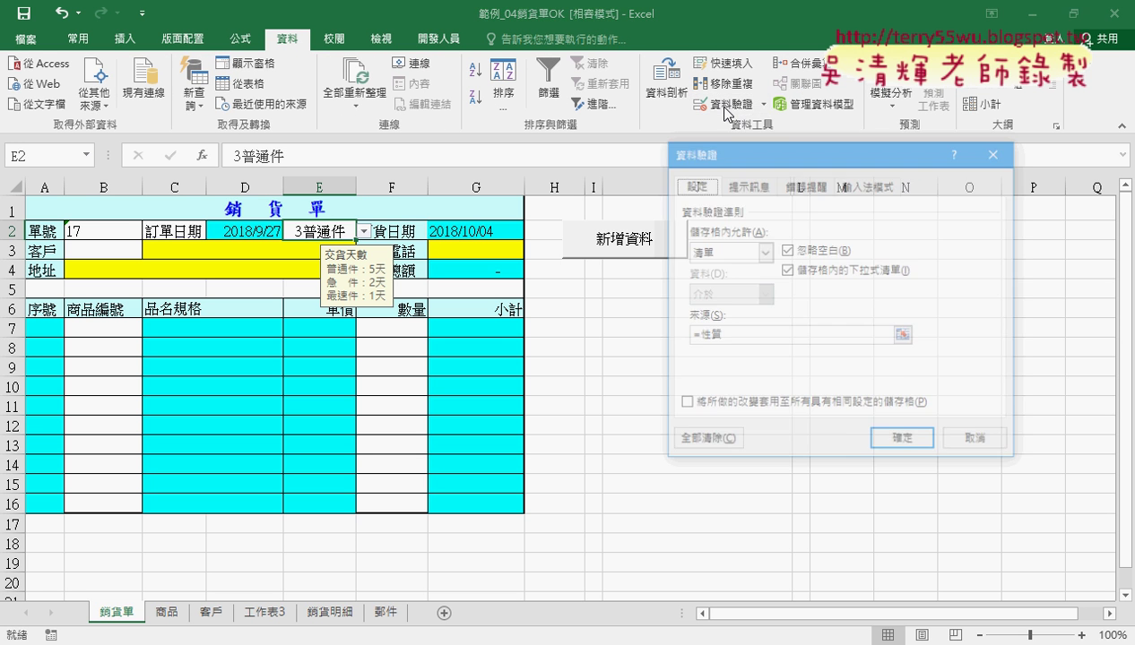
left_click(720, 254)
left_click(720, 254)
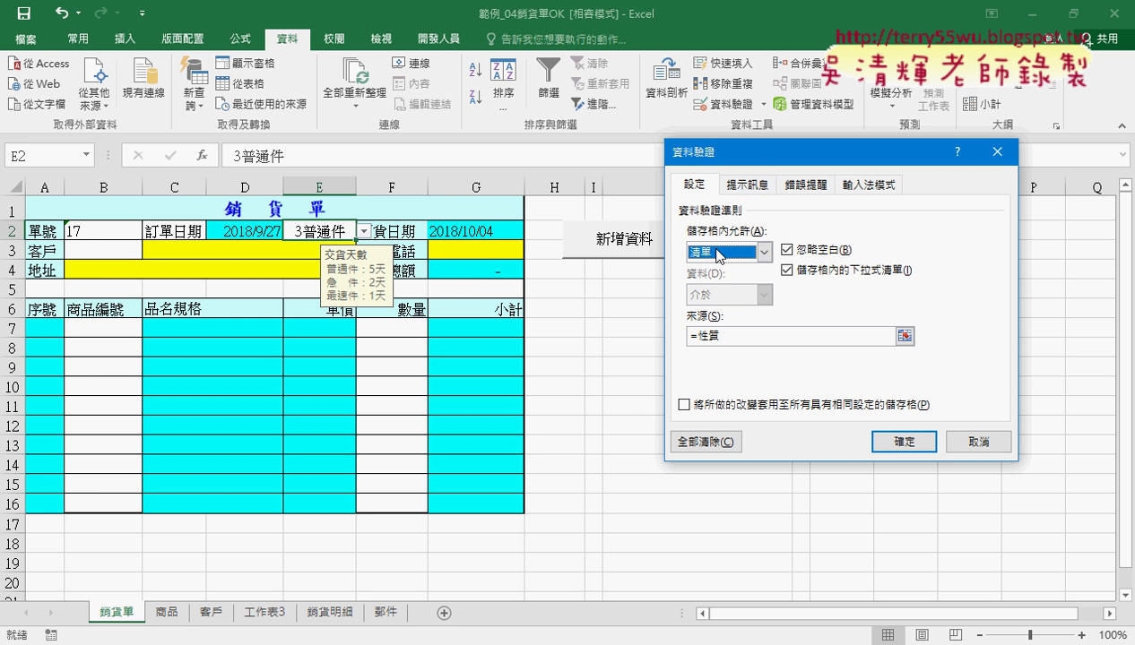
left_click(732, 341)
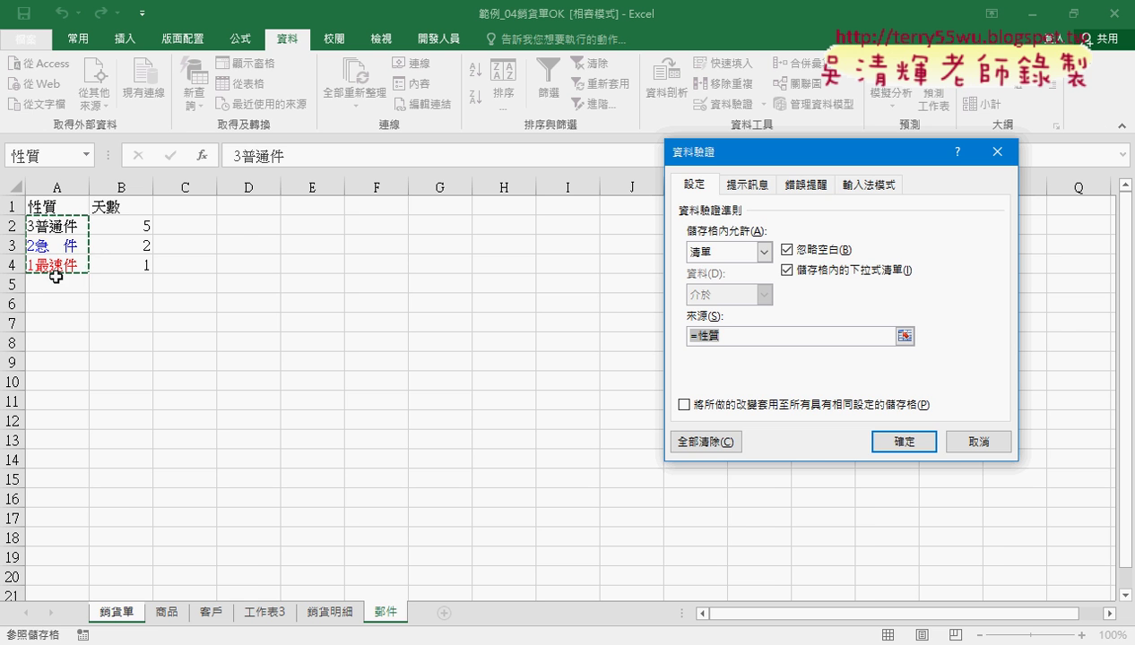
left_click(976, 439)
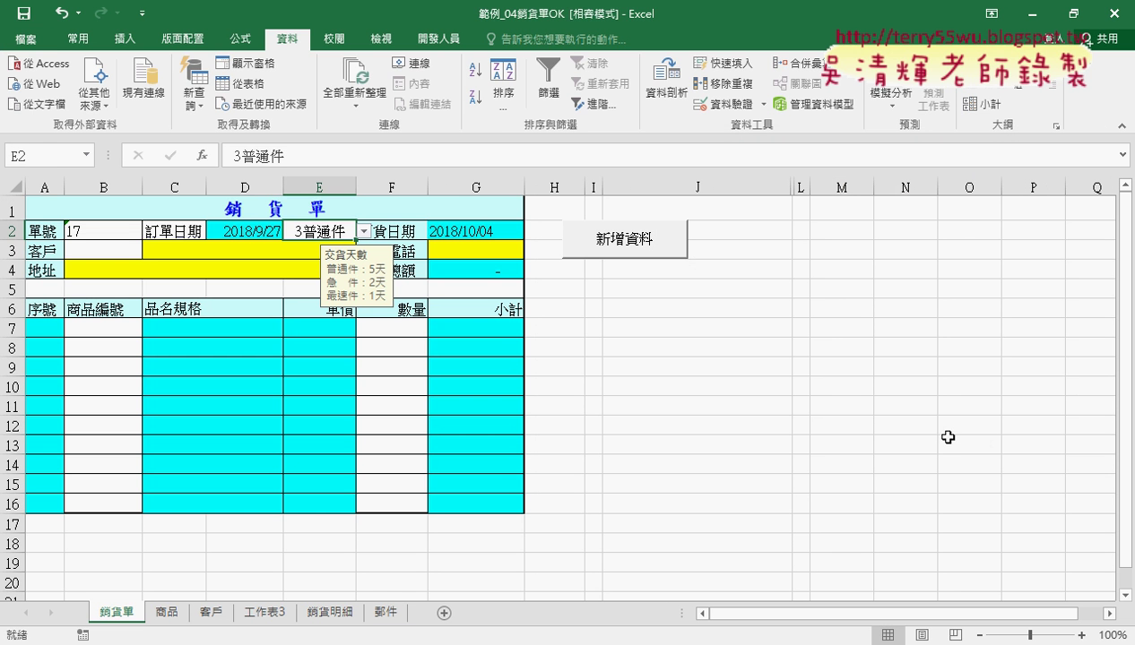
left_click(387, 614)
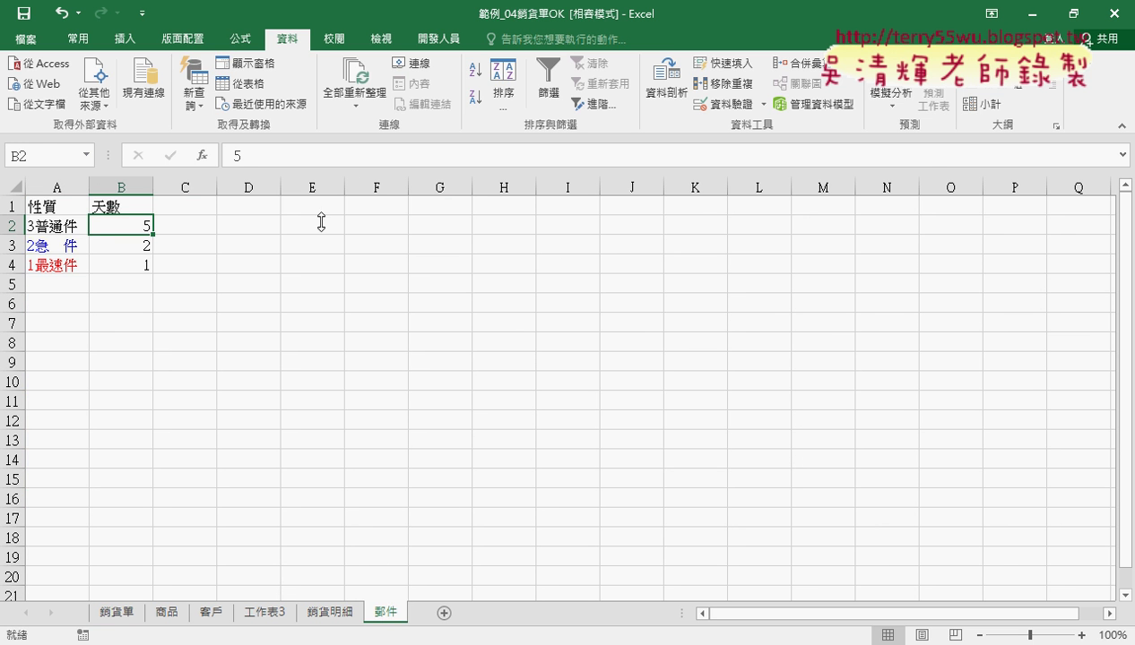
left_click(244, 40)
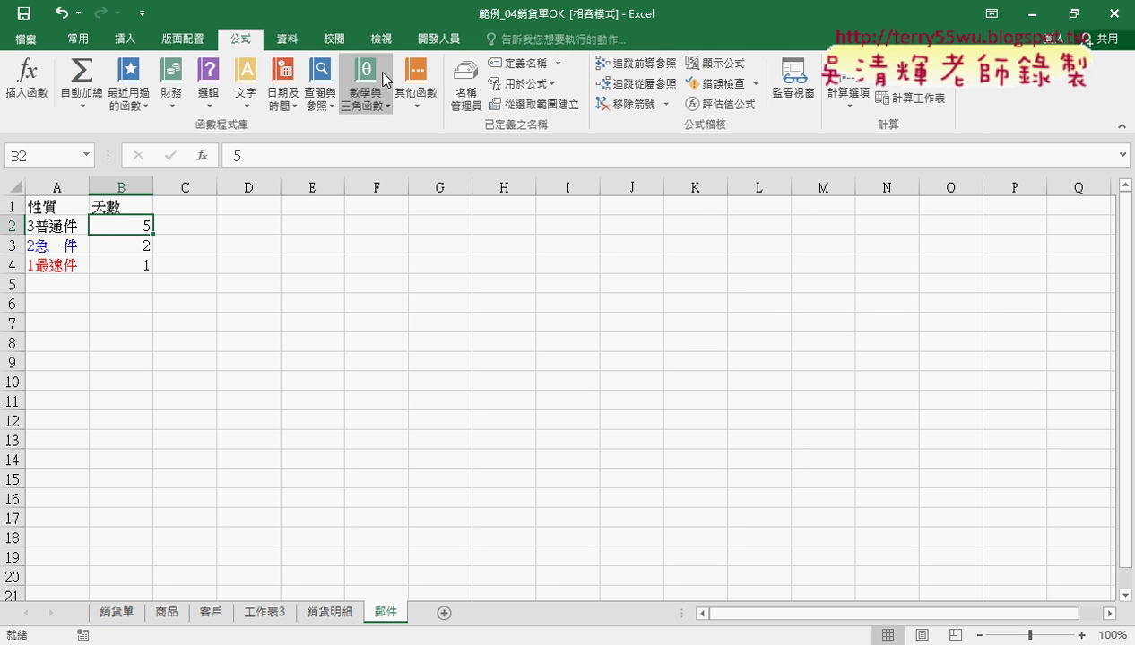
Delete every defined name in the workbook through Name Manager
left_click(465, 89)
left_click_drag(659, 383, 668, 192)
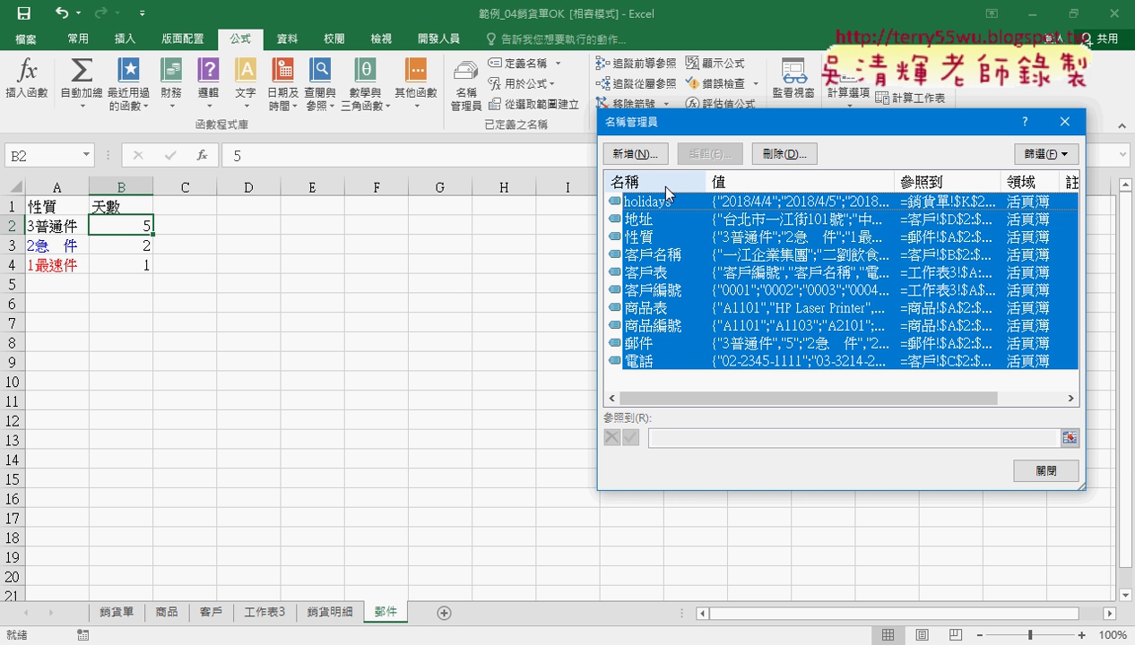
left_click(793, 157)
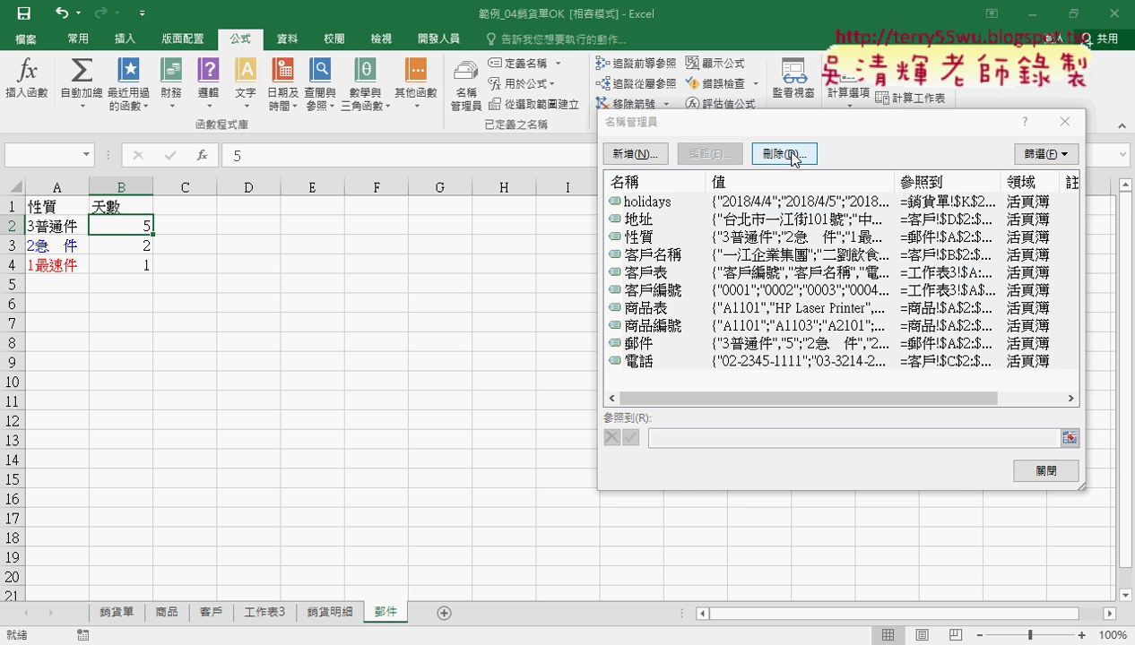
left_click(528, 378)
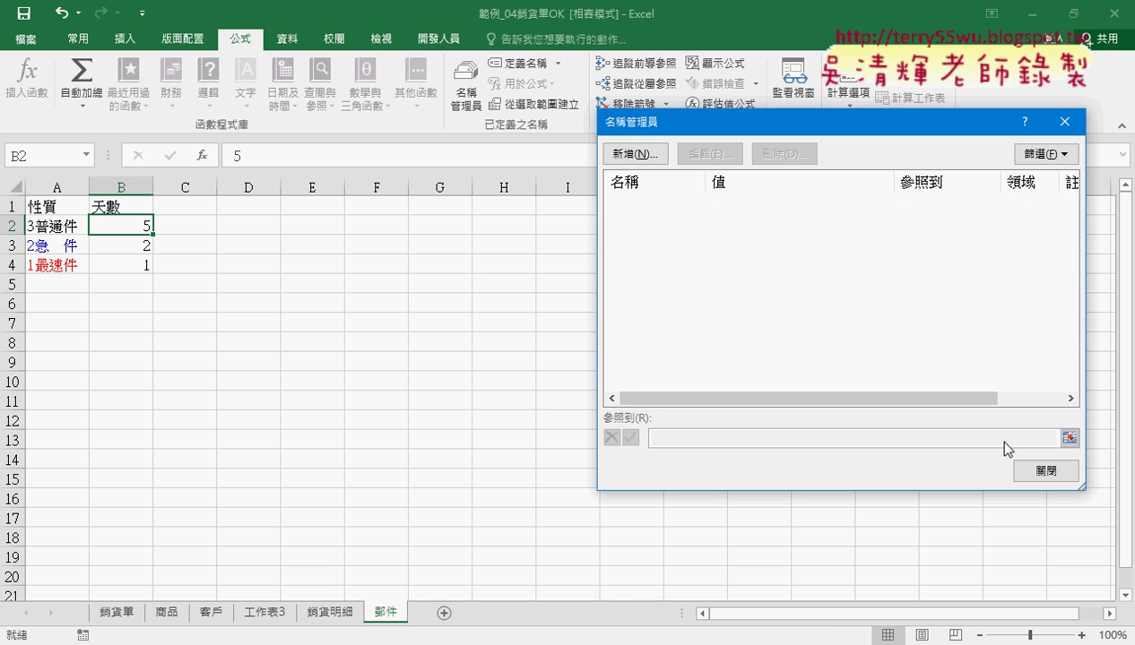
left_click(1040, 475)
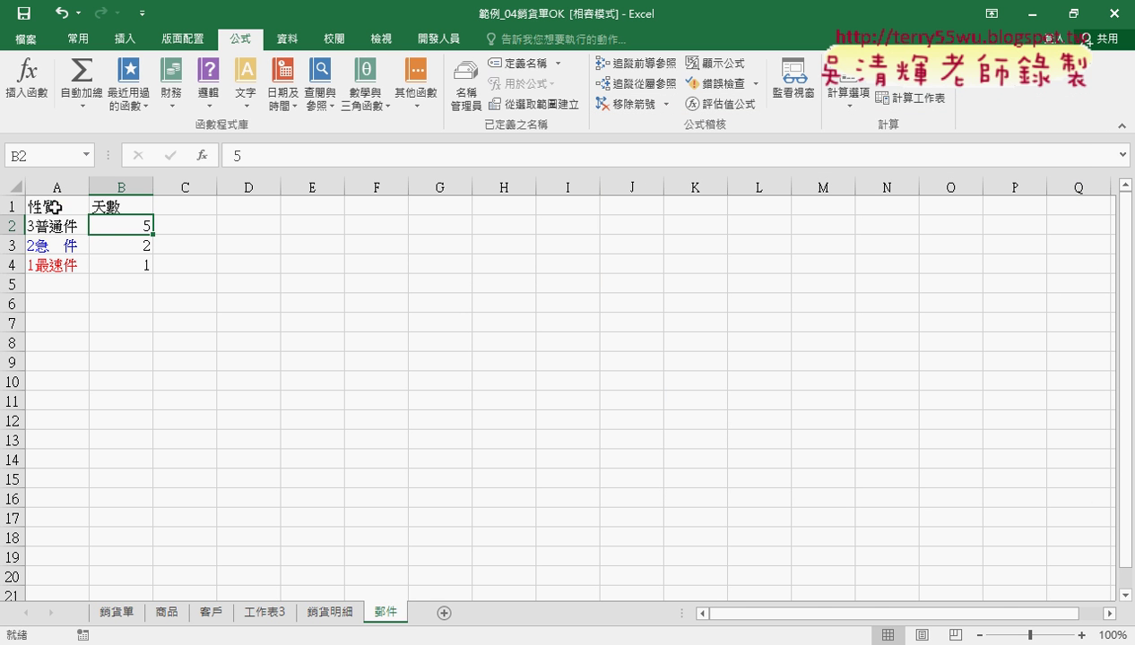
Create the 性質 name from A1:A4 using the top row, then return to 銷貨單
left_click_drag(54, 206, 54, 266)
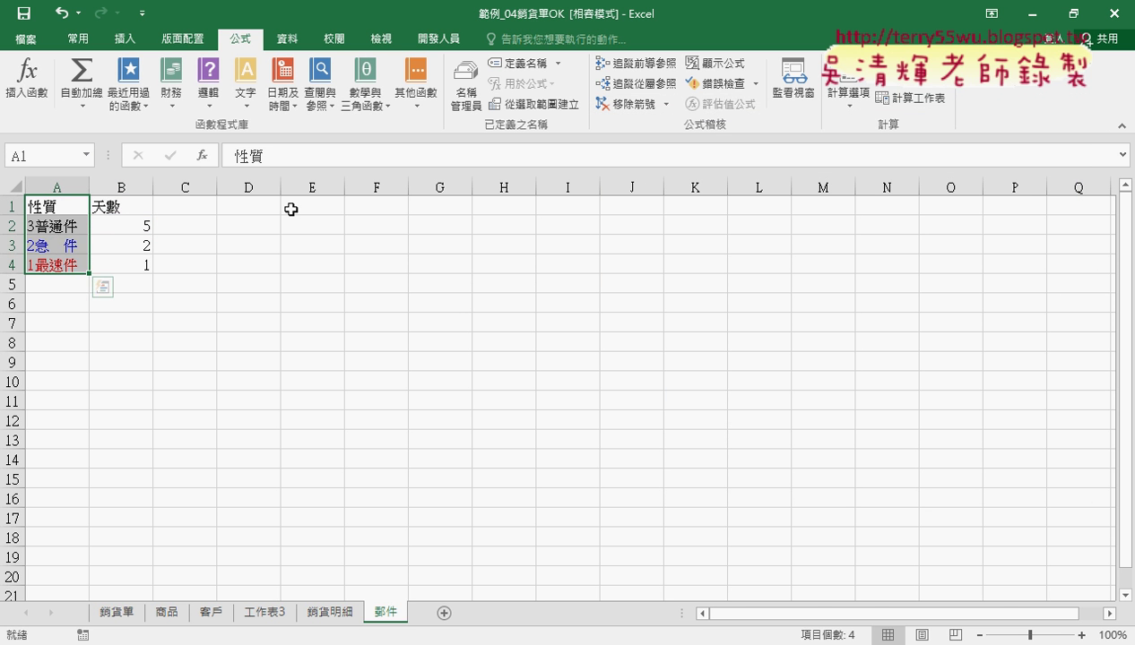
left_click(560, 105)
left_click(832, 373)
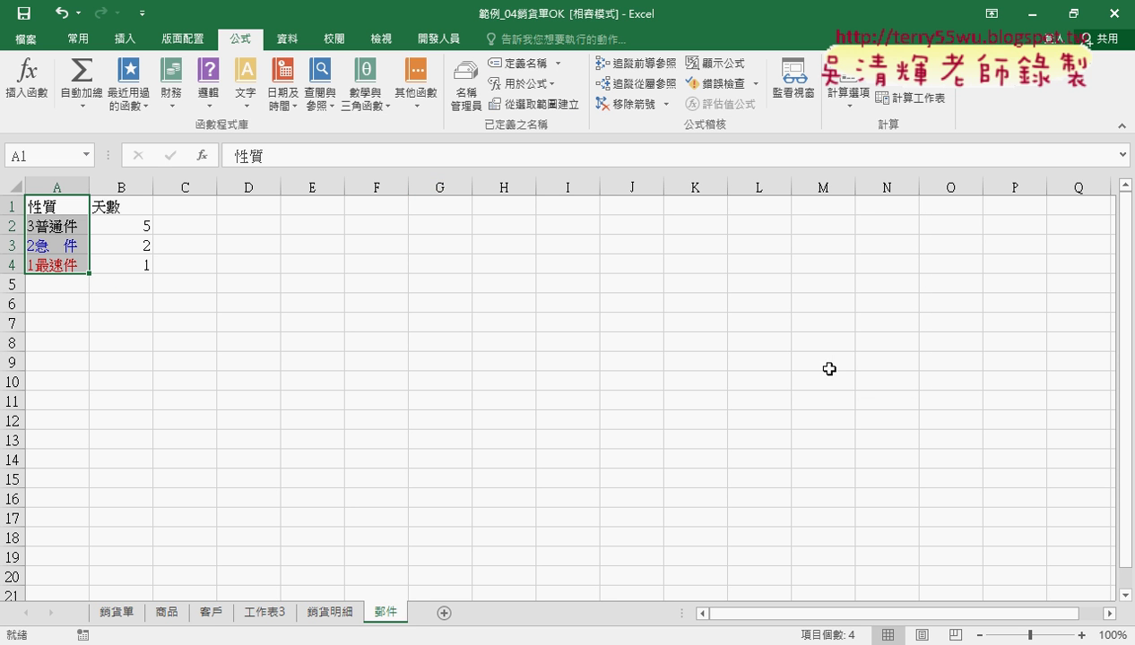
left_click(116, 614)
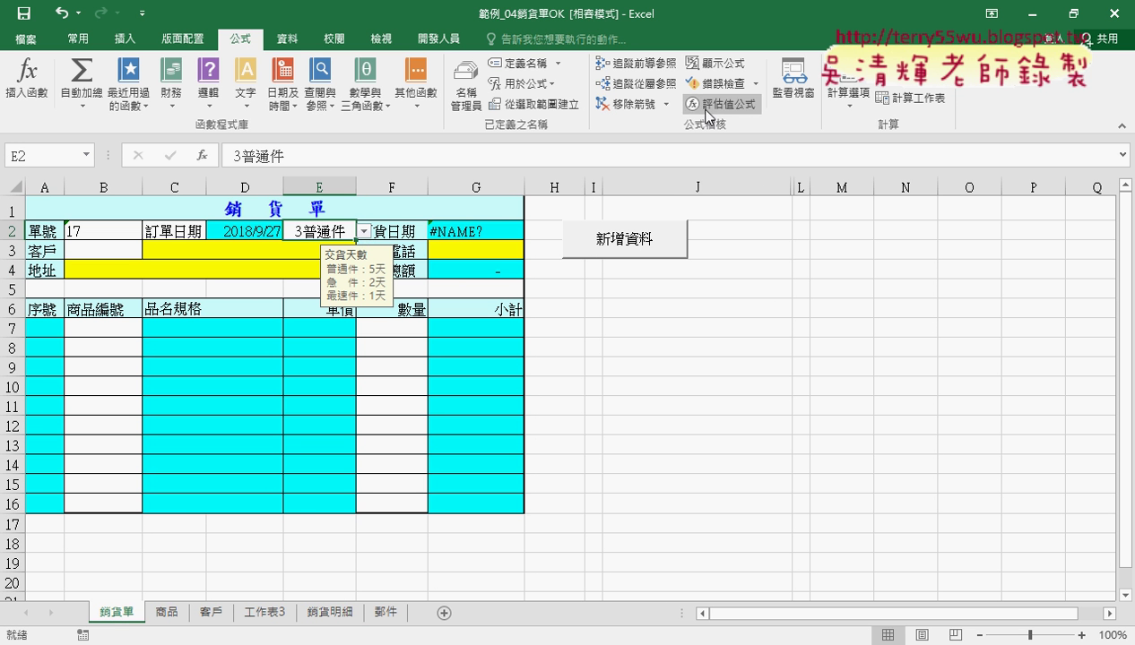
Set E2's validation list source to the 性質 name and test the dropdown
left_click(288, 40)
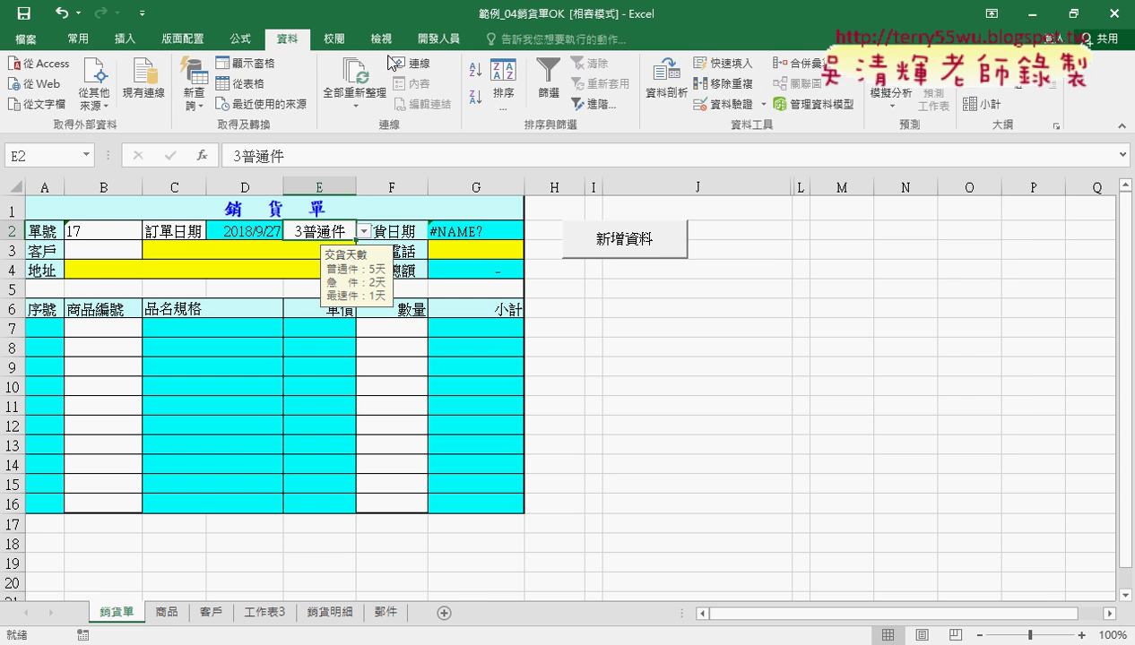
left_click(722, 106)
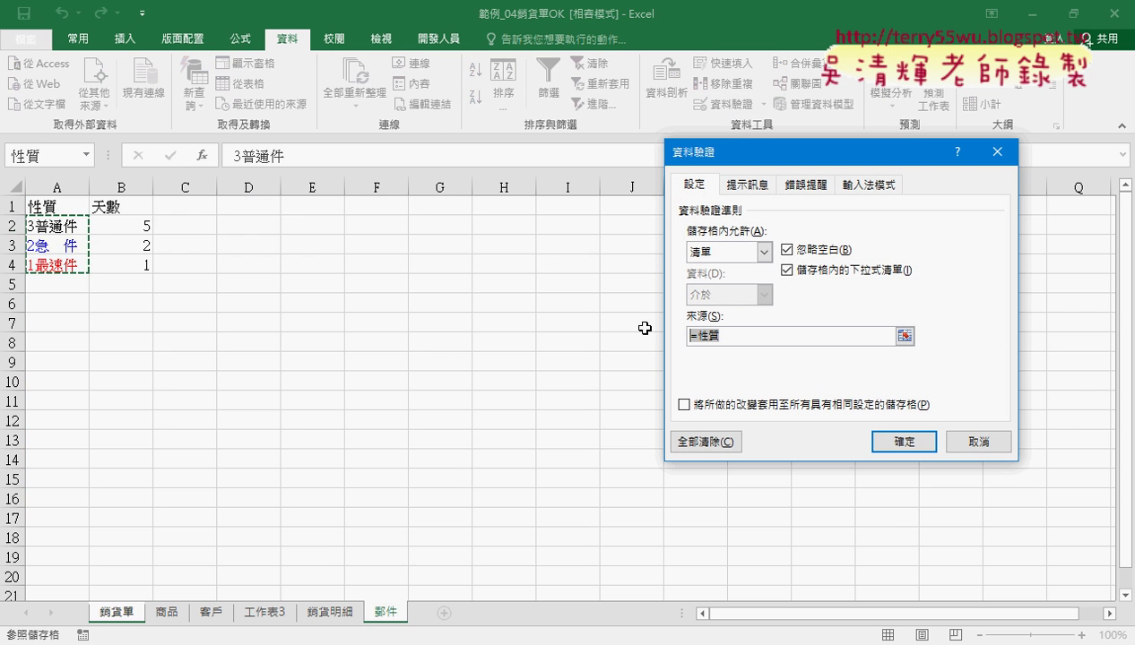
key("BackSpace")
key("BackSpace")
key("BackSpace")
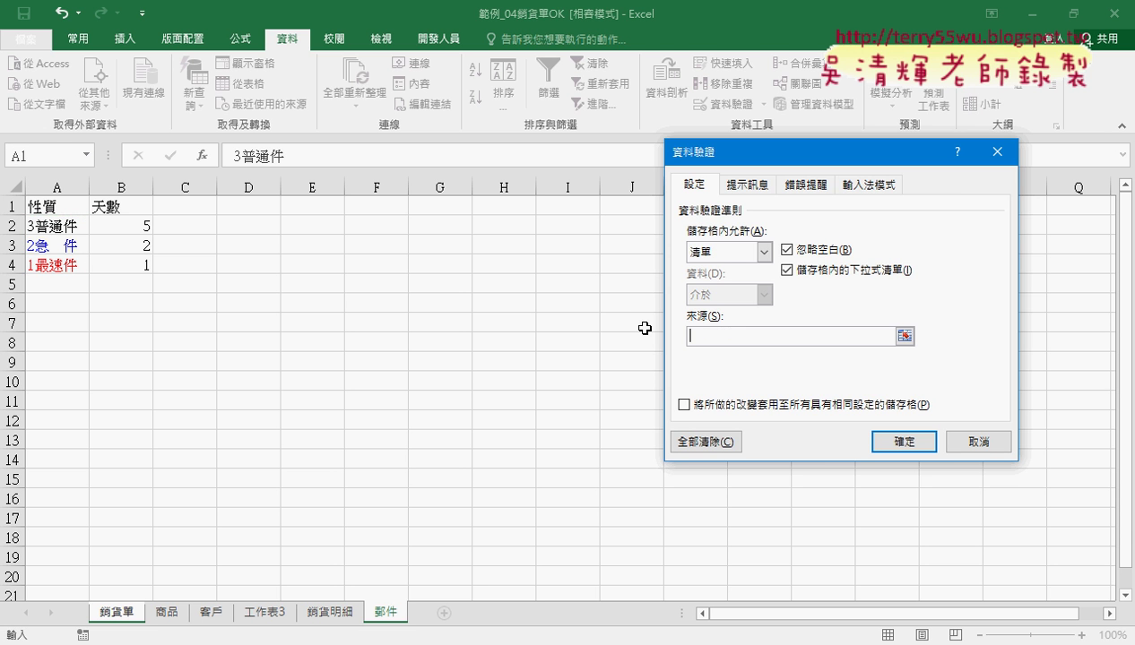
key("F3")
double_click(762, 258)
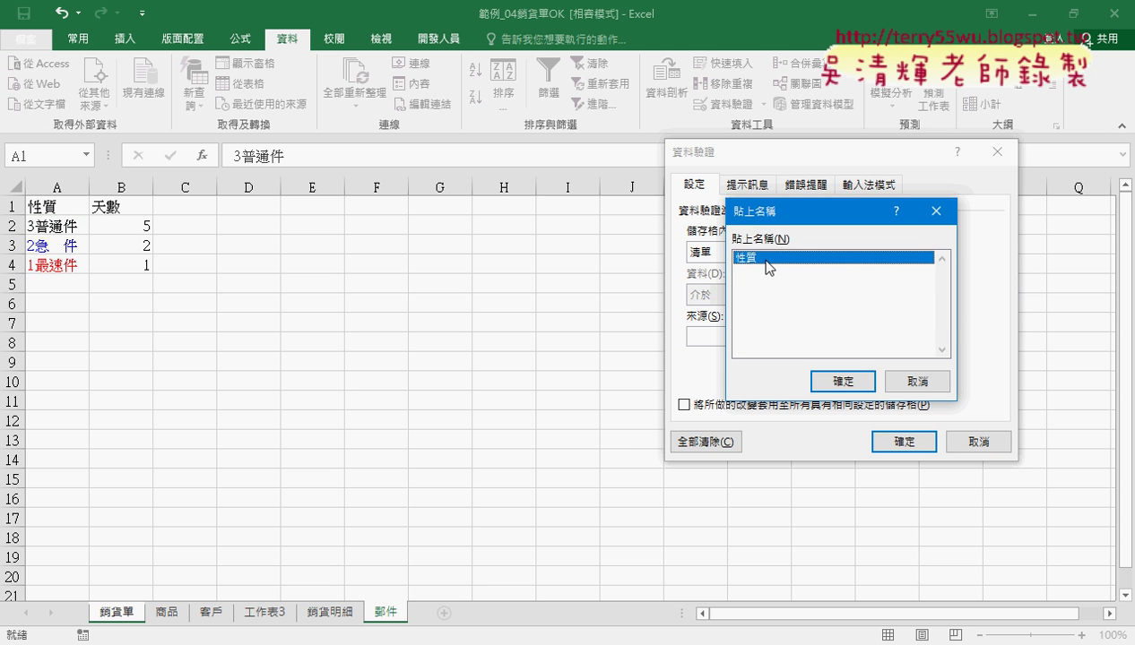
left_click(902, 442)
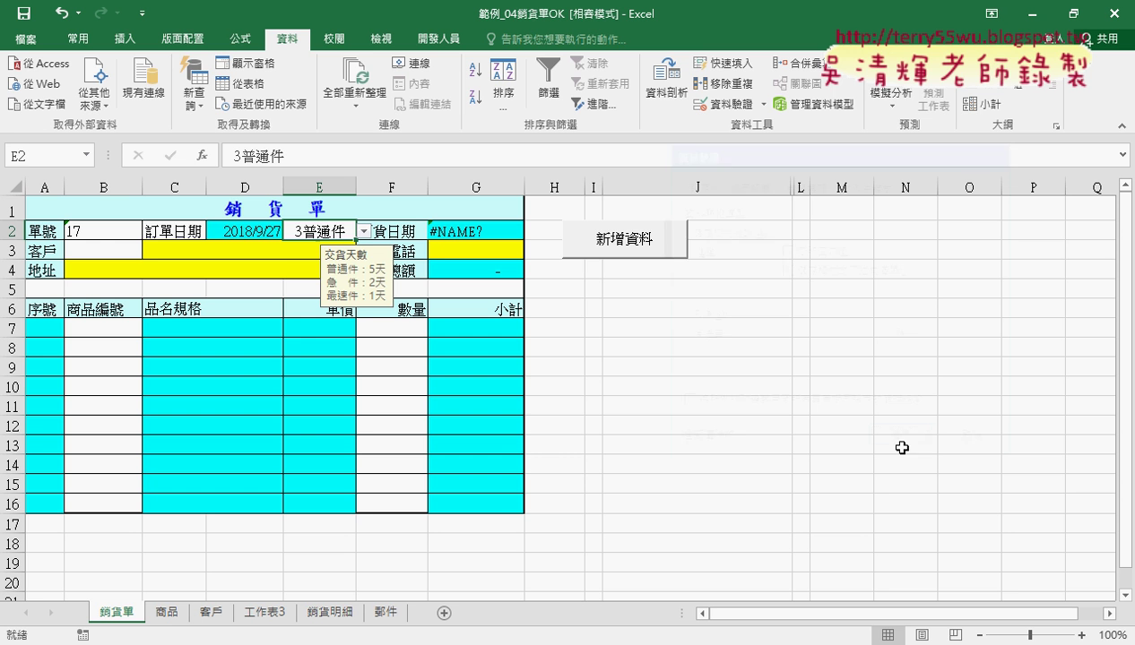
left_click(364, 232)
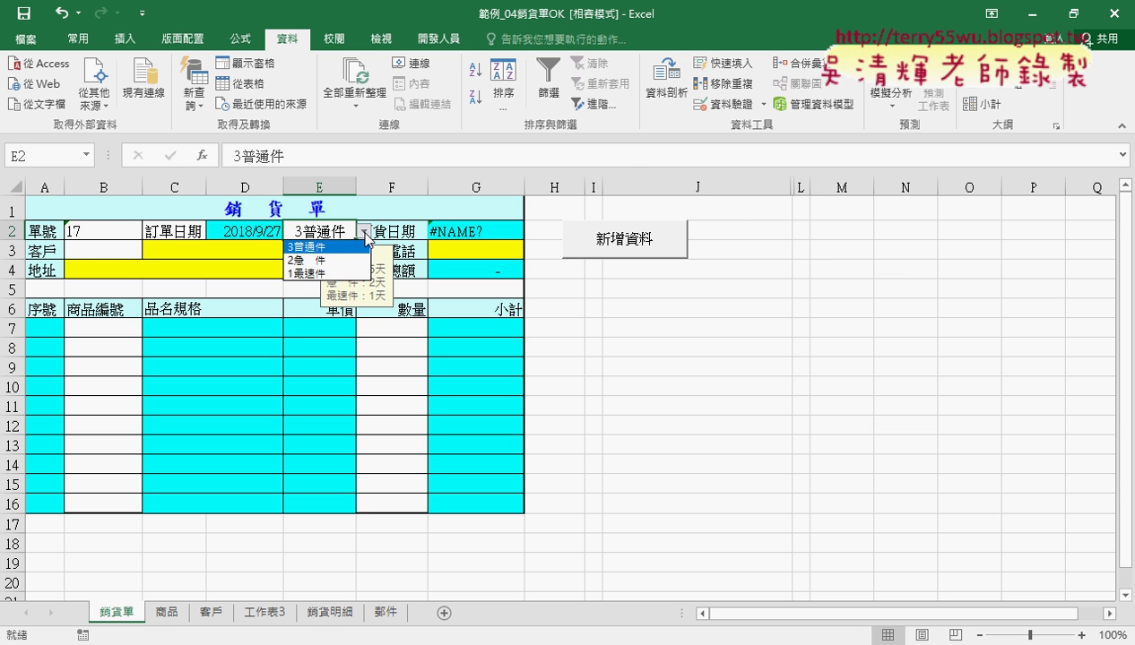
left_click(717, 109)
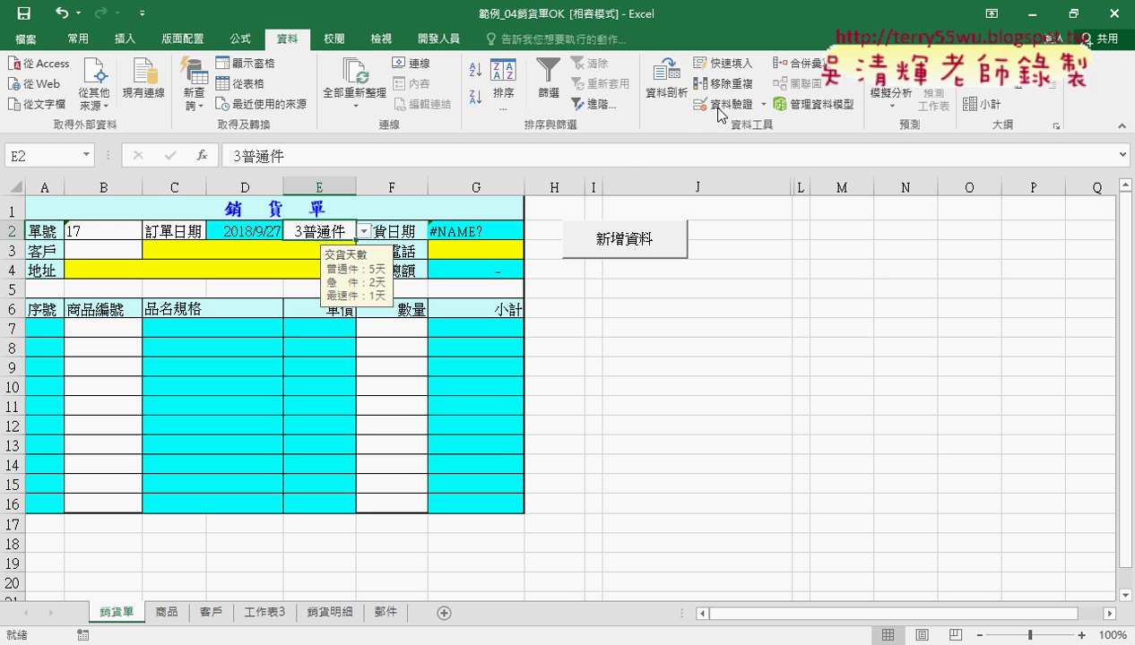
Review E2's 交貨天數 input message listing the delivery days, then close the dialog
left_click(733, 110)
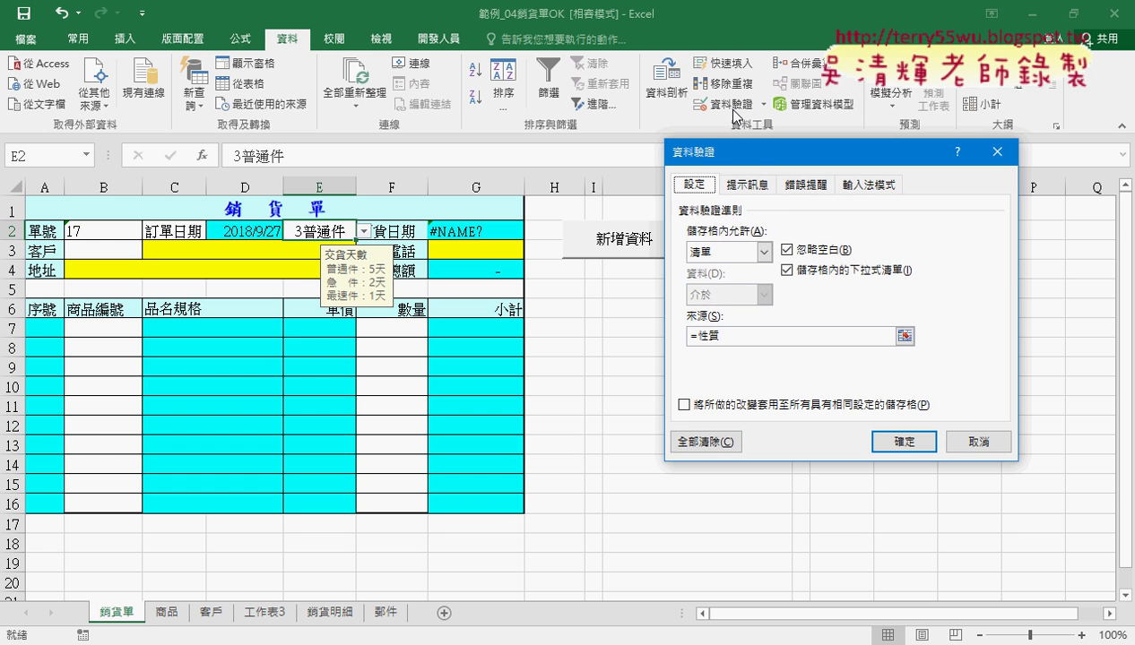
left_click(748, 185)
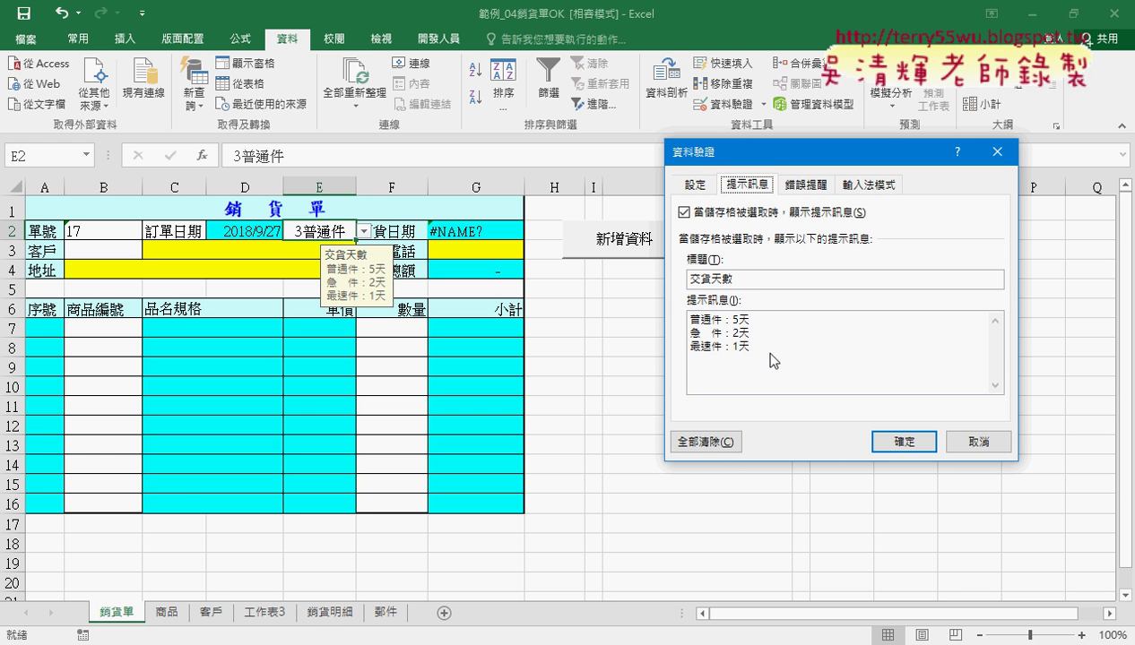
left_click_drag(749, 348, 684, 316)
left_click_drag(735, 278, 687, 279)
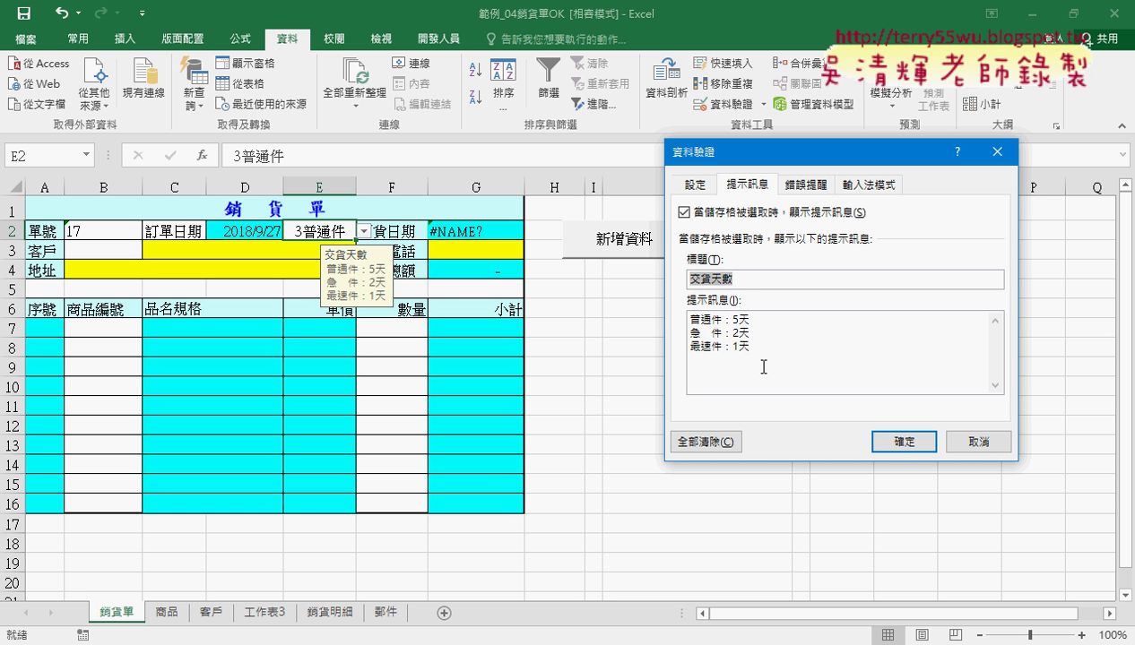
left_click_drag(763, 366, 673, 323)
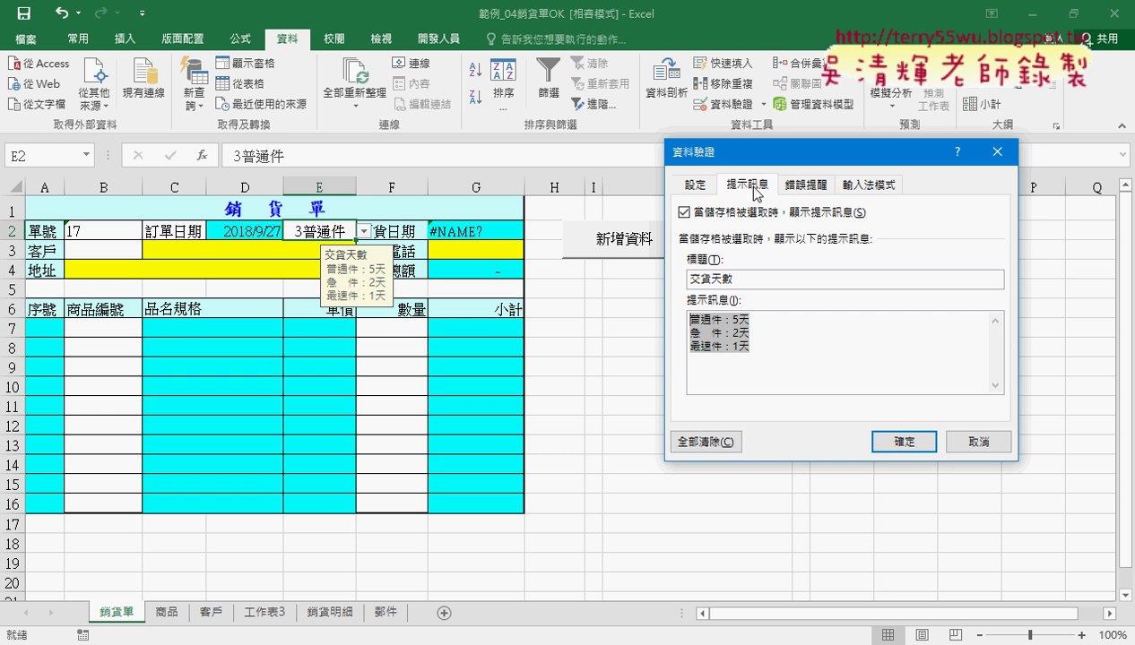
left_click(905, 443)
left_click(857, 441)
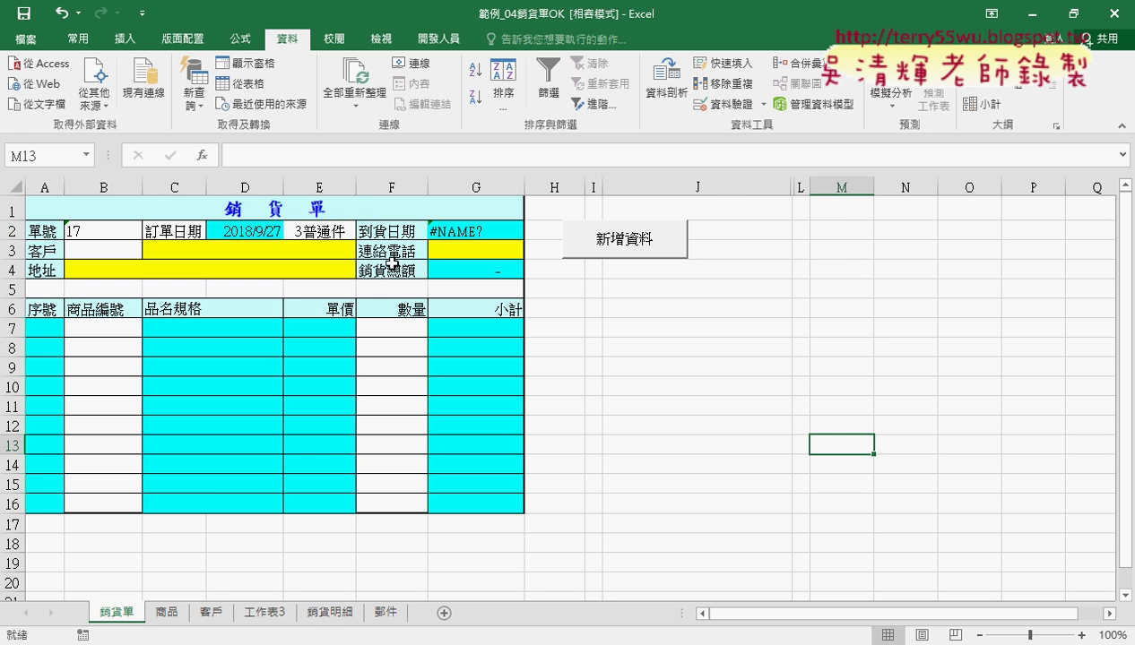
Inspect the D2 and G2 formulas, then delete G2's #NAME?-erroring WORKDAY formula
left_click(331, 231)
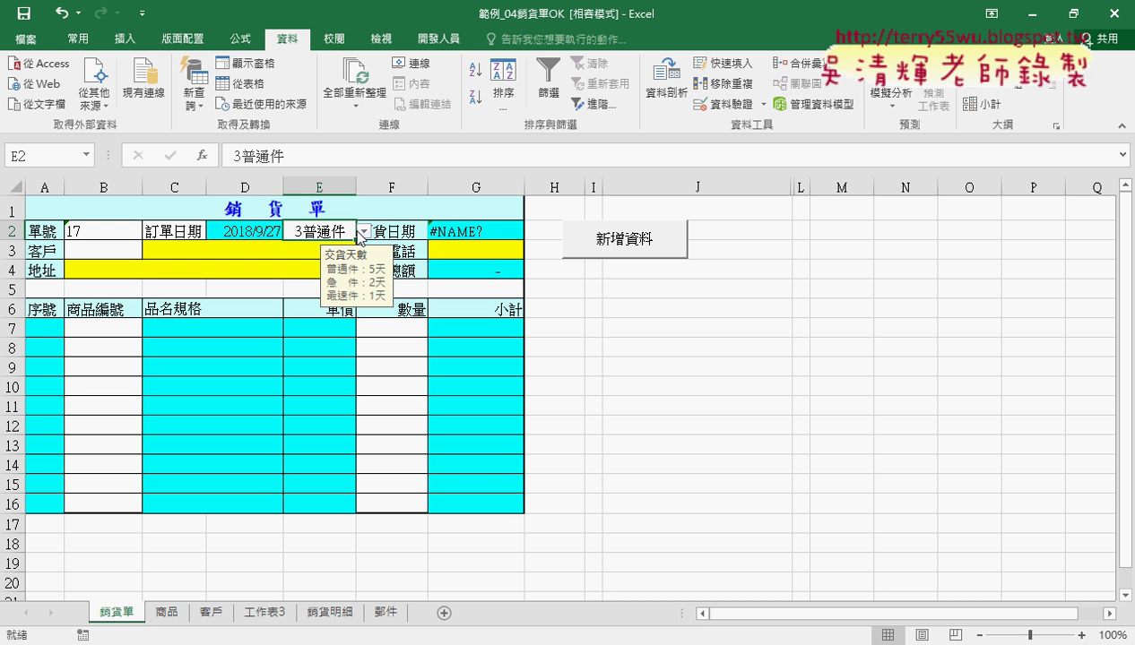
left_click(251, 231)
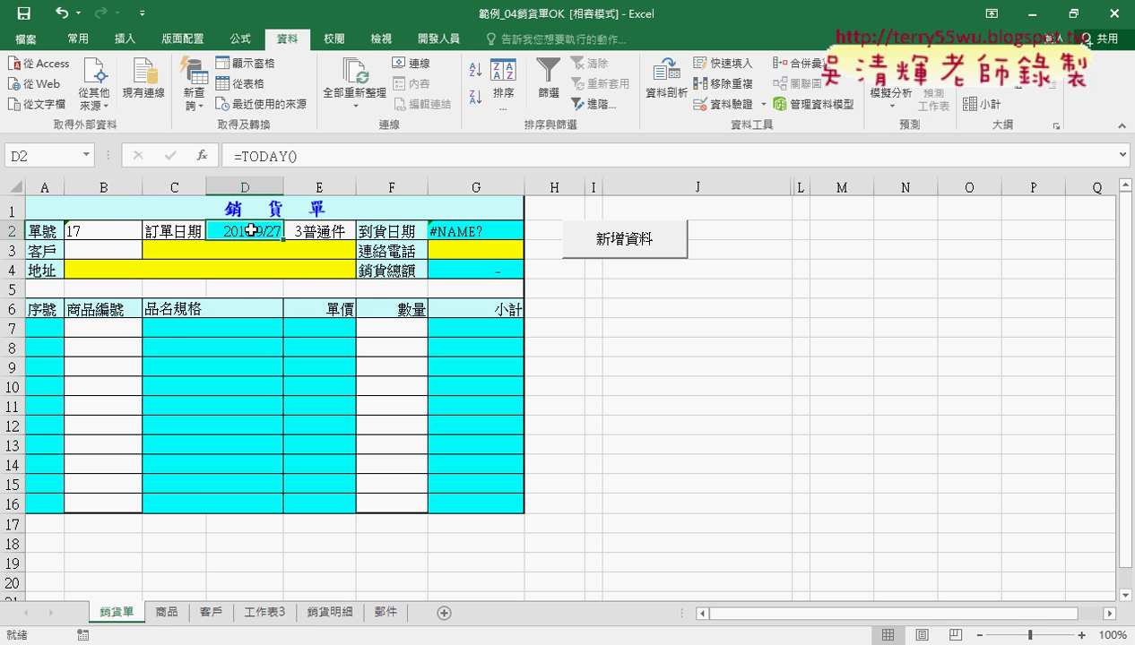
left_click(477, 232)
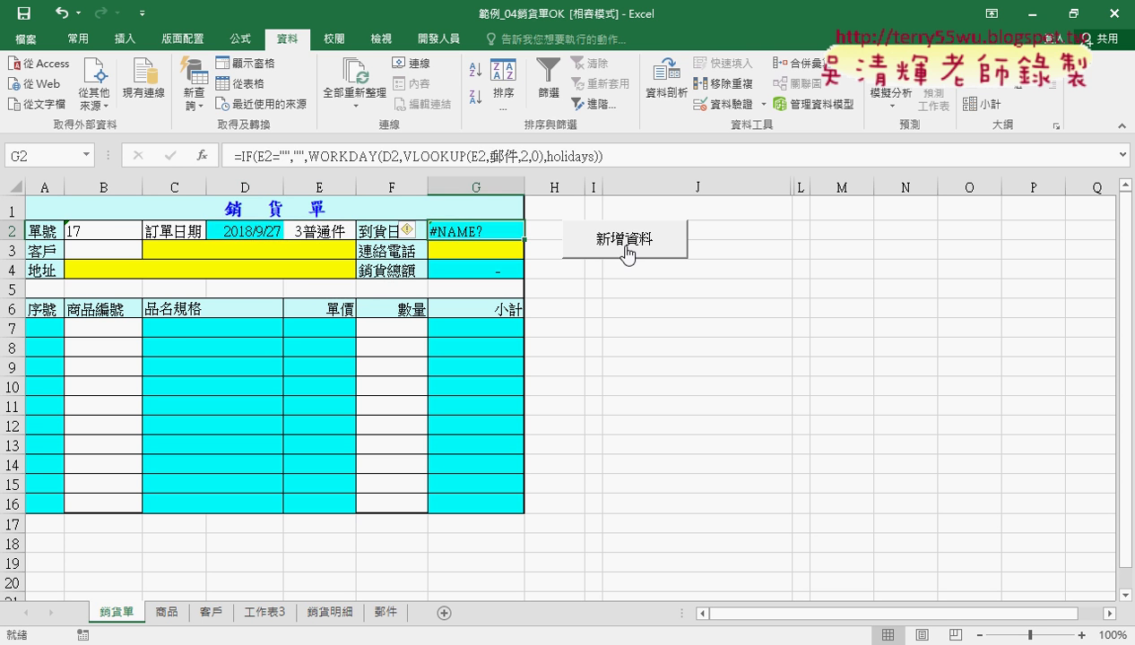
key("Delete")
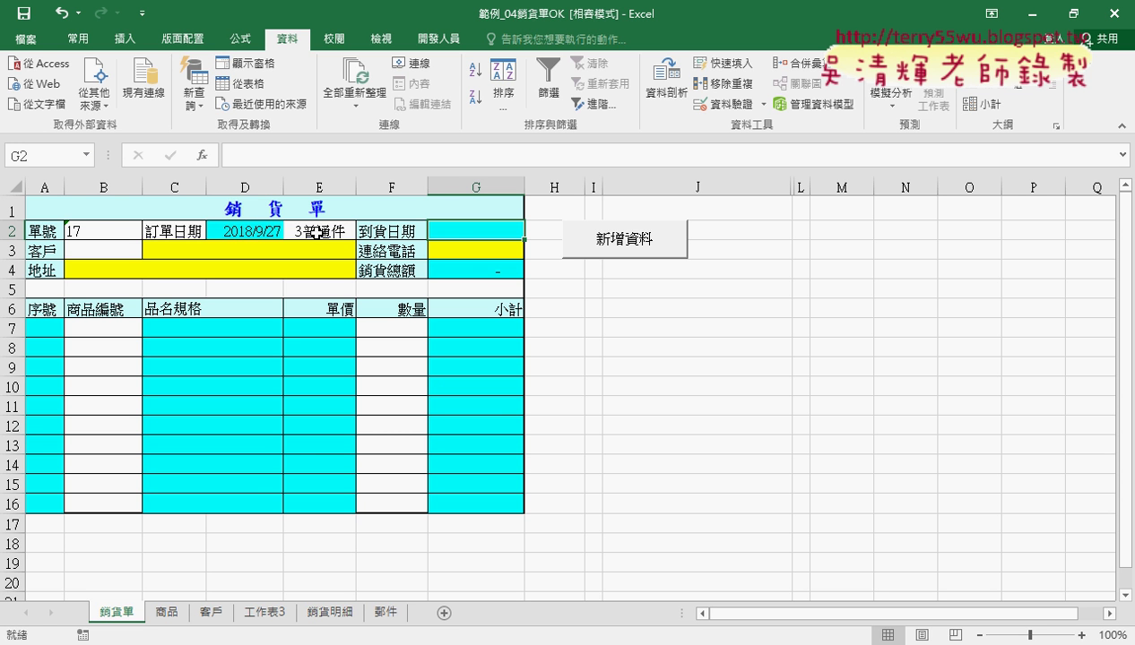
Begin a =D2+VLOOKUP(E2, 郵件!A2:B4…) formula in G2, then discard it unfinished
left_click(280, 158)
type("=")
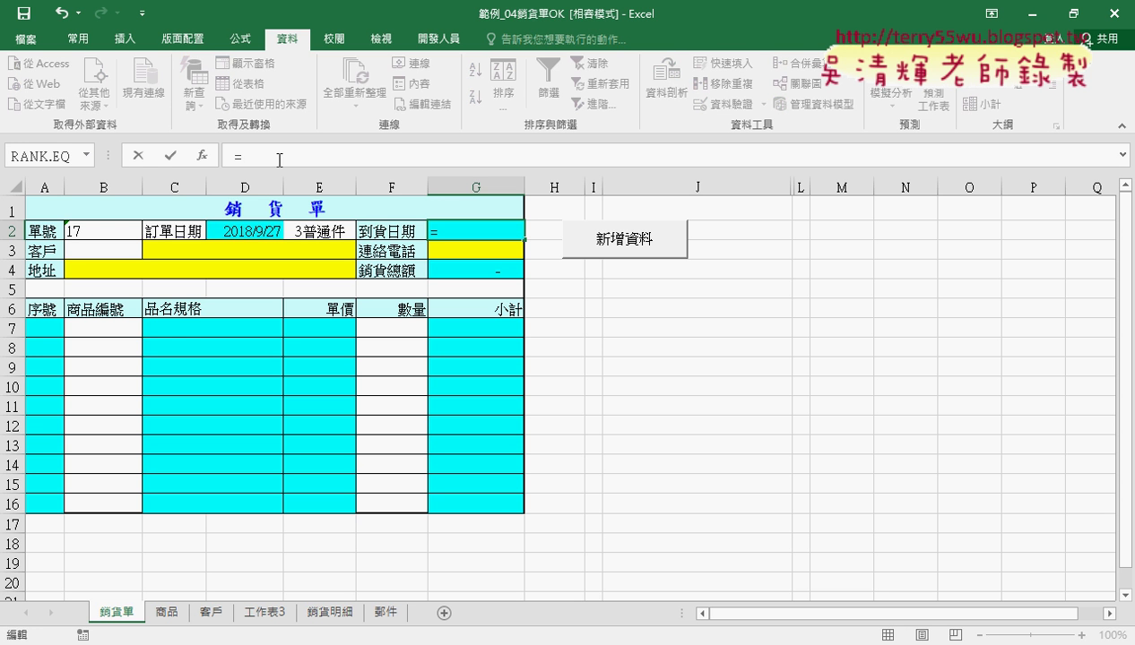
left_click(268, 230)
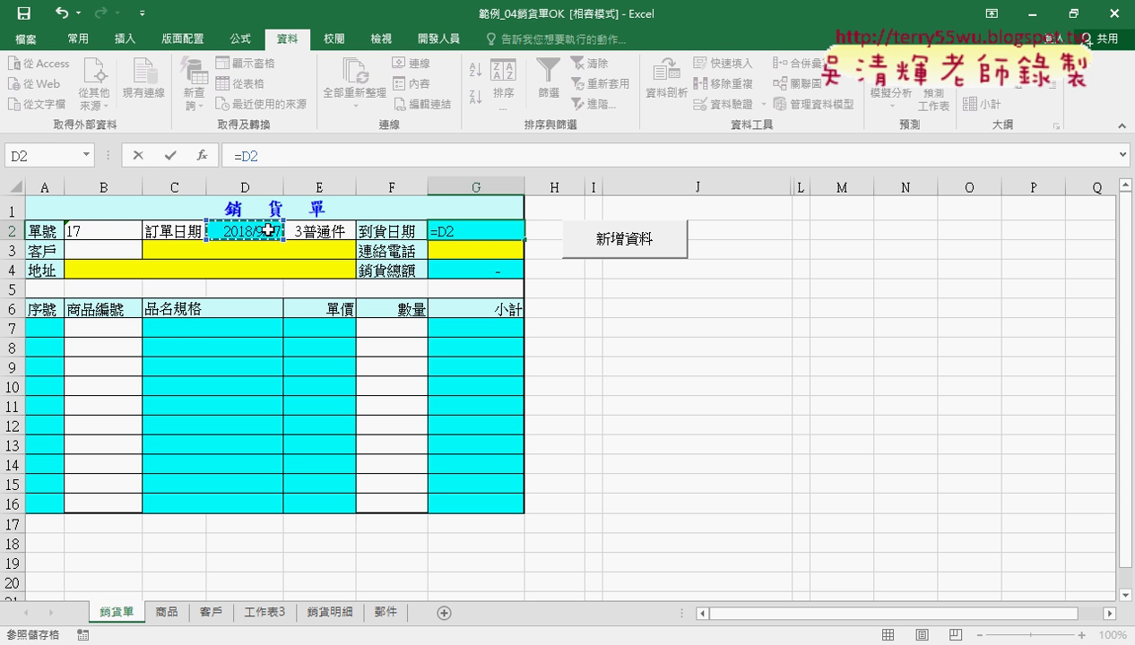
type("+")
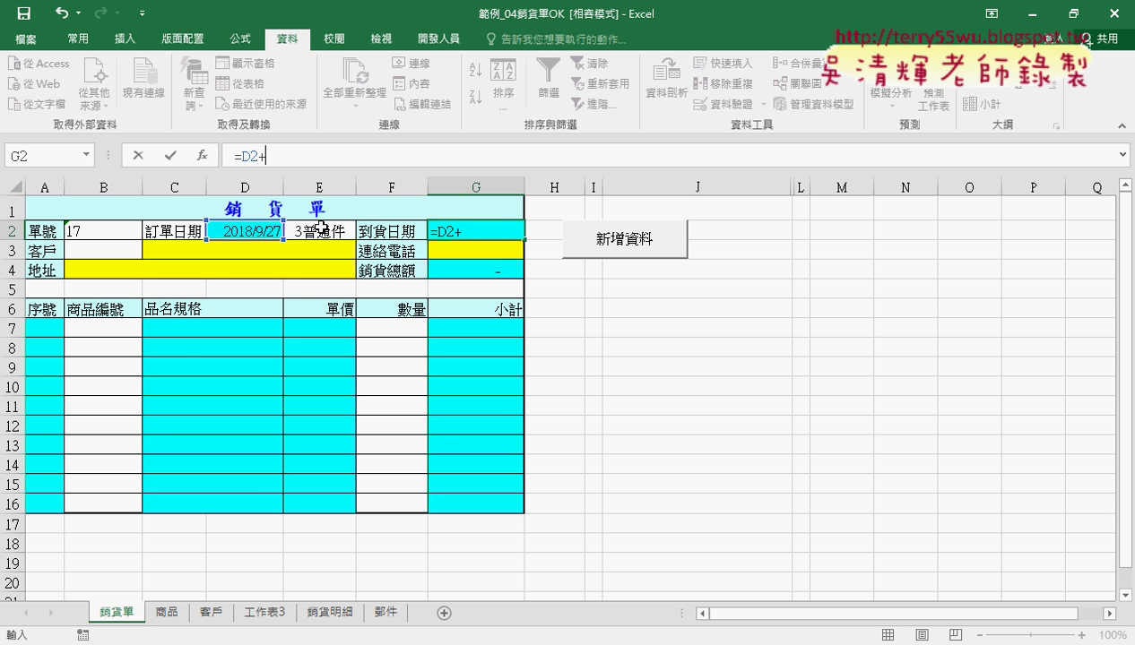
left_click(87, 156)
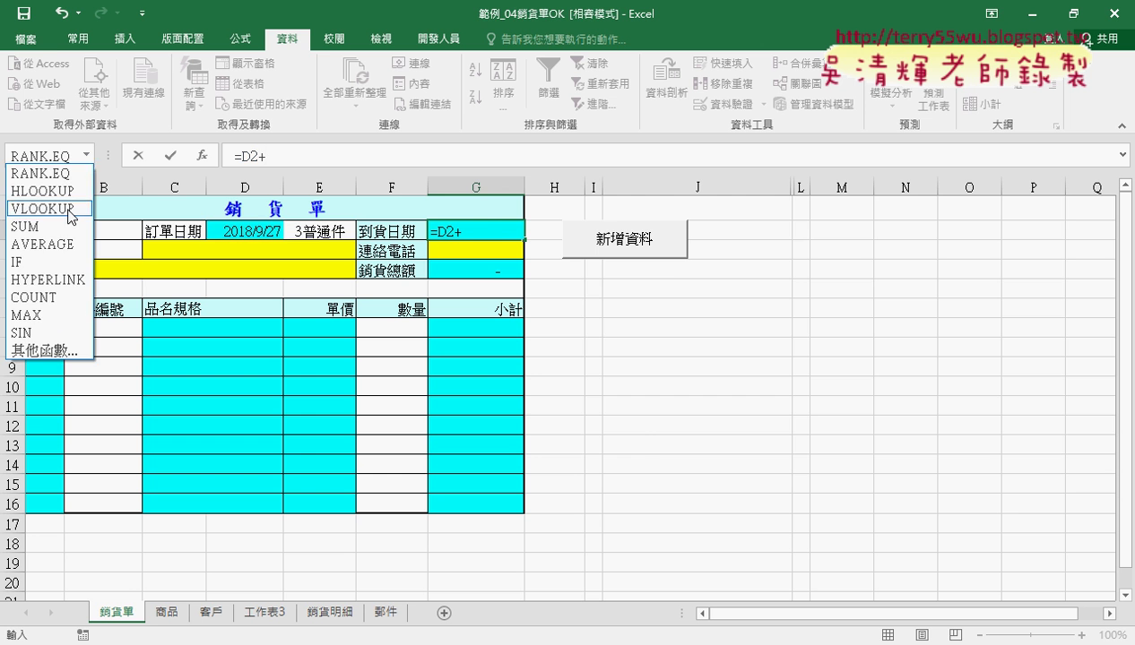
left_click(45, 208)
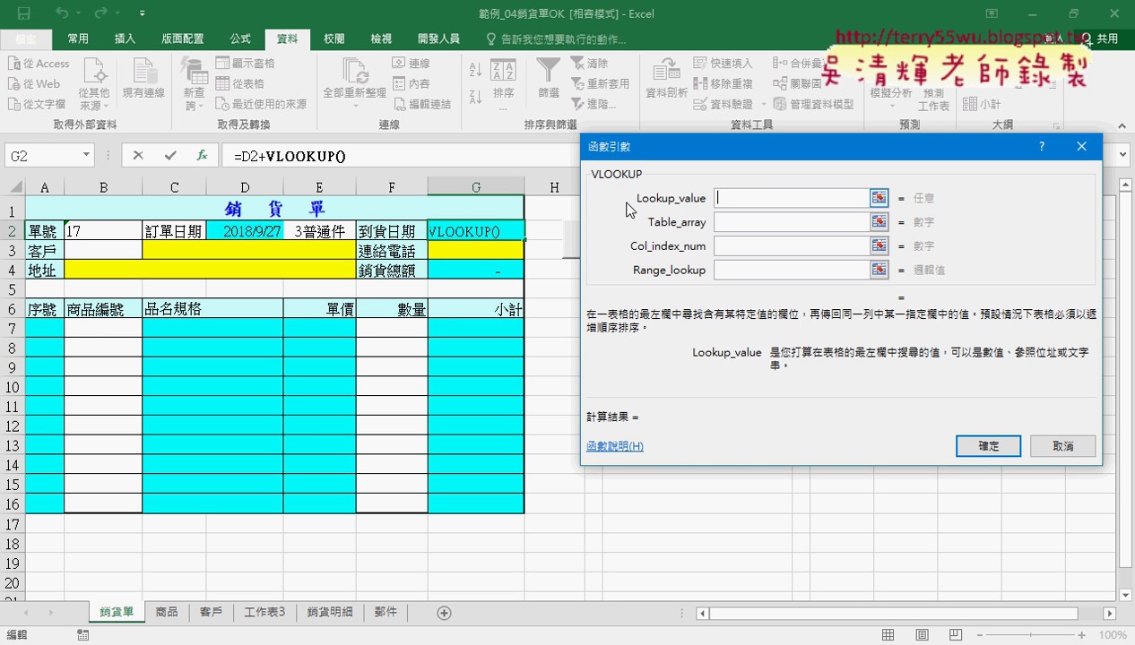
left_click(310, 231)
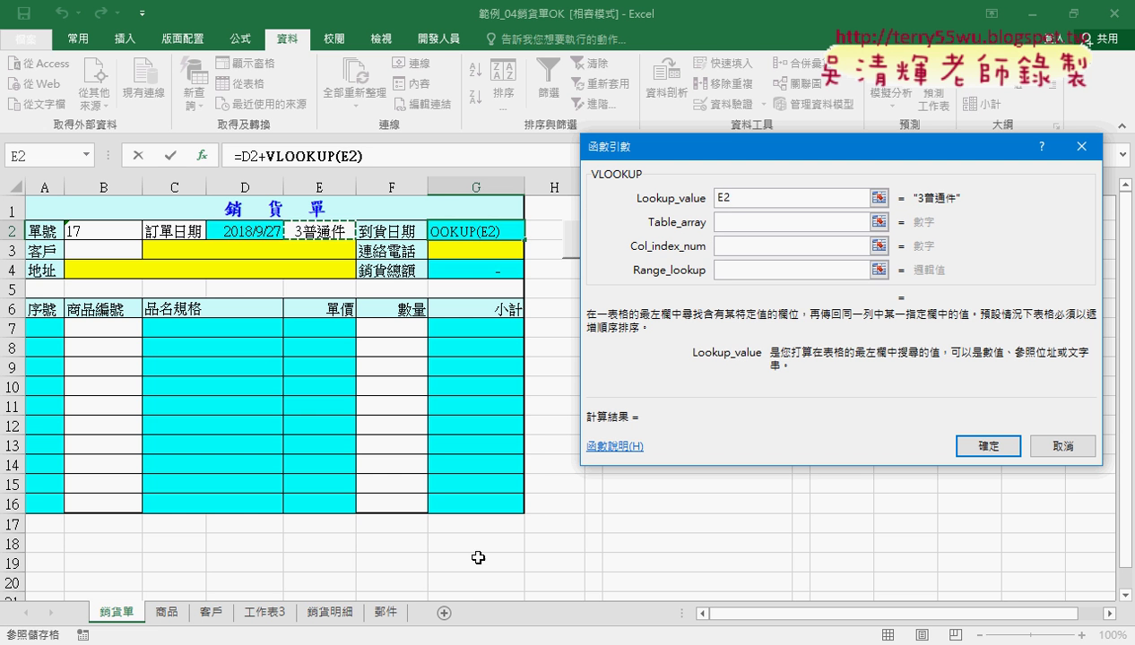
left_click(386, 614)
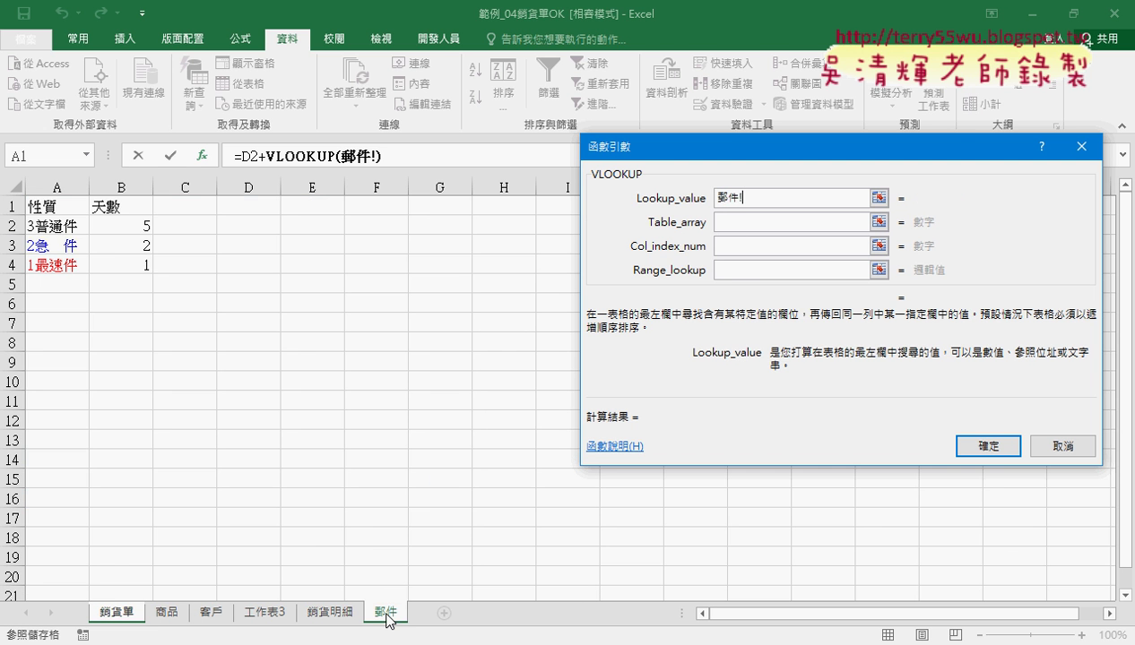
left_click_drag(45, 229, 133, 262)
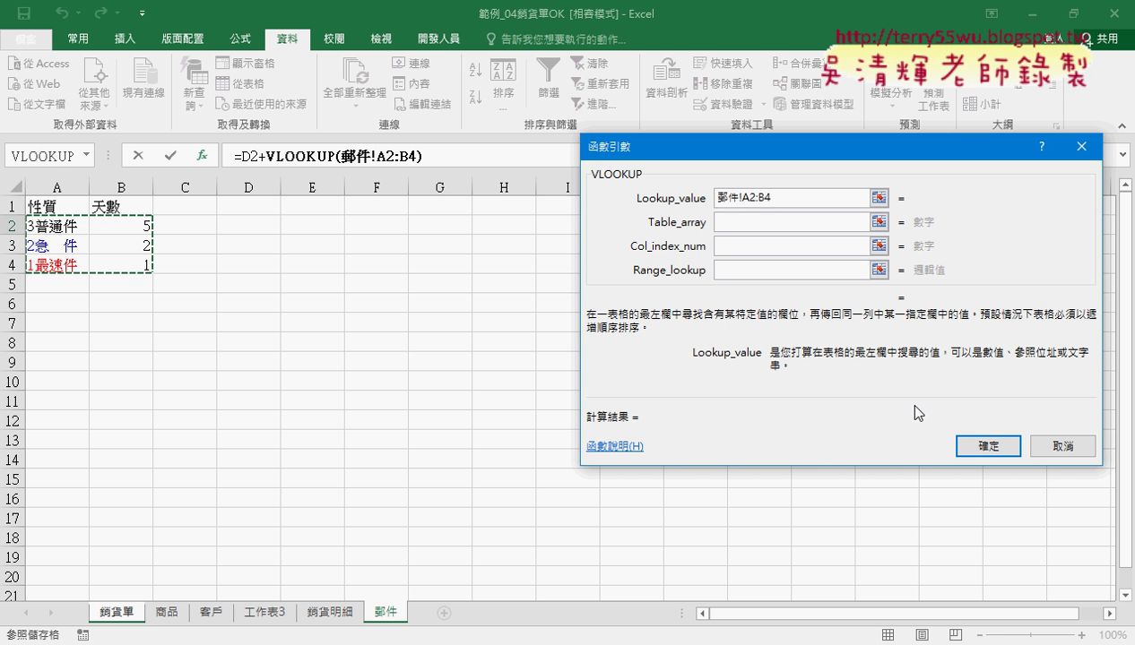
left_click(1054, 446)
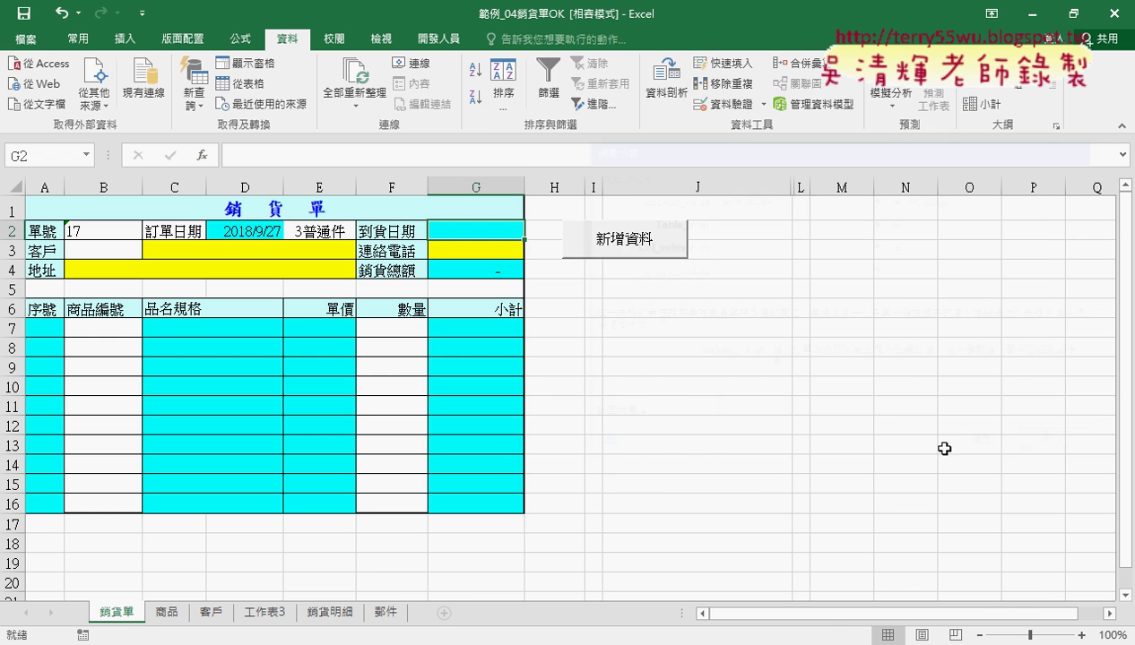
Name the 郵件 sheet's A2:B4 shipping table 郵件 via the Name Box, then return to 銷貨單
left_click(387, 613)
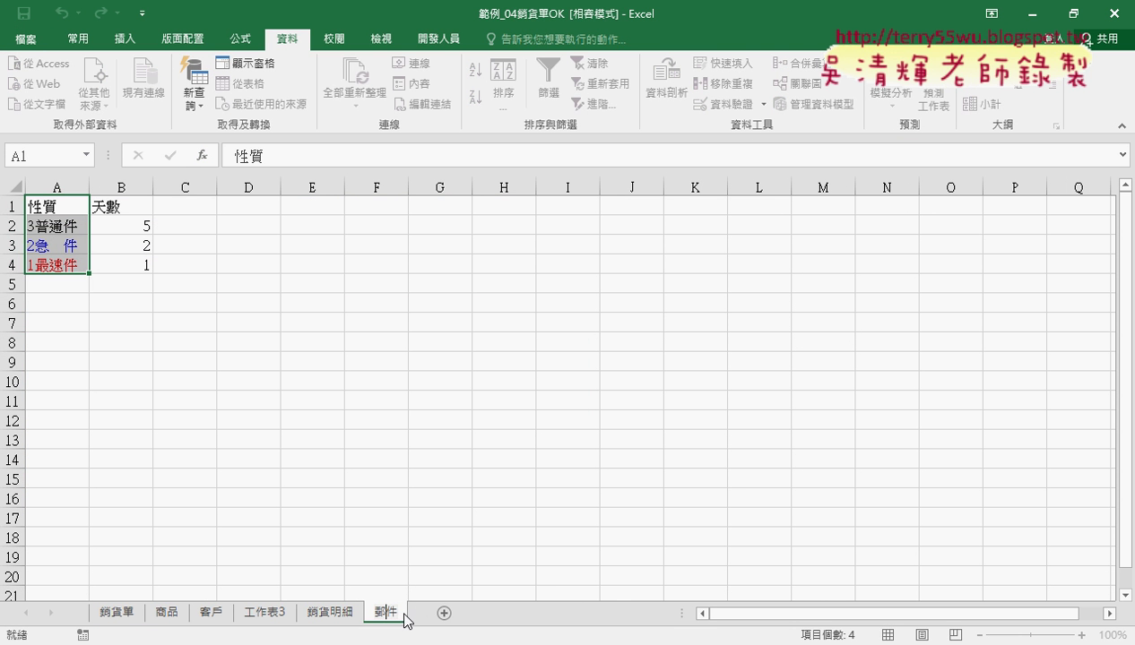
double_click(393, 616)
left_click(159, 397)
left_click_drag(67, 228, 121, 261)
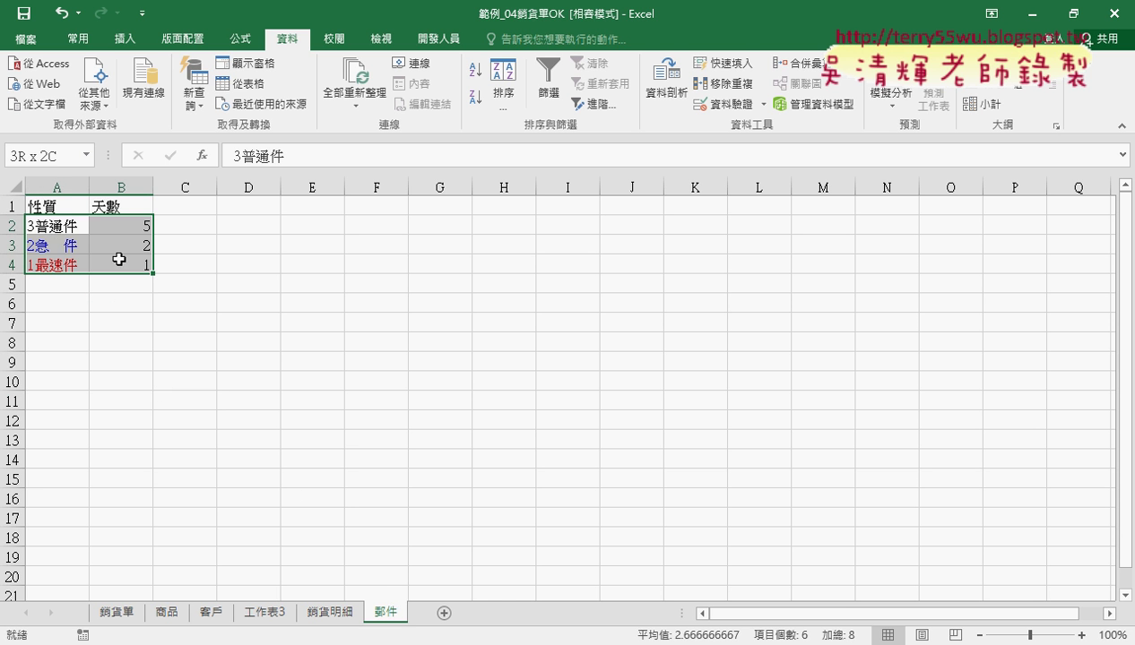
left_click(44, 157)
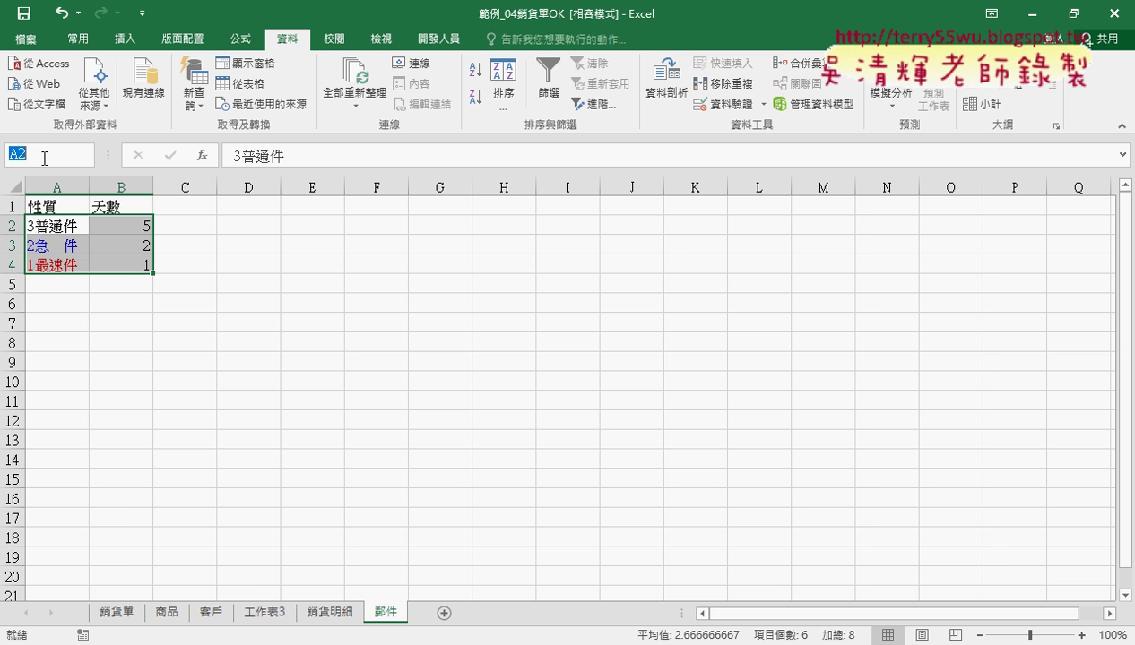
type("郵件")
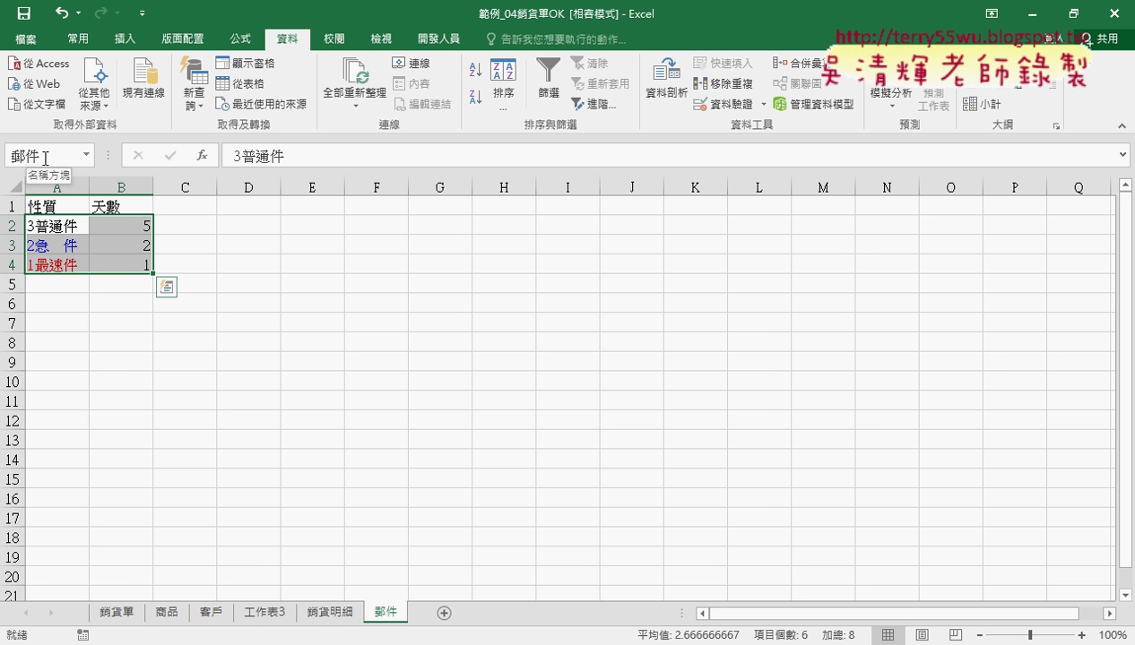
key("Return")
left_click(117, 613)
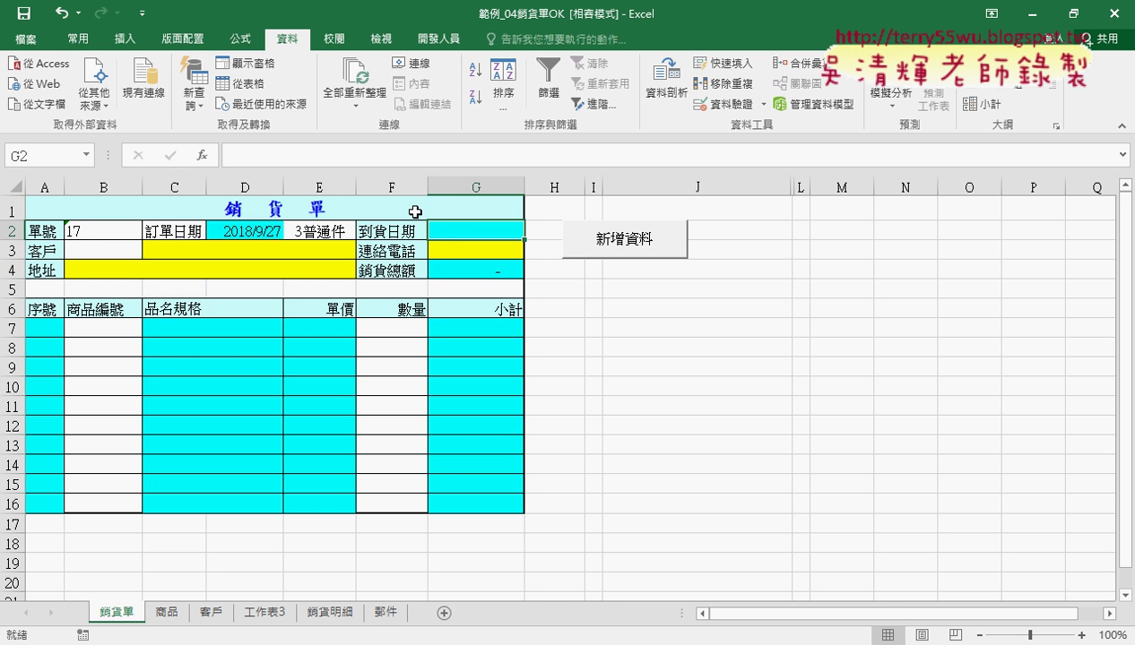
left_click(285, 157)
Start G2's formula as =D2+VLOOKUP with E2 as the lookup value
type("=")
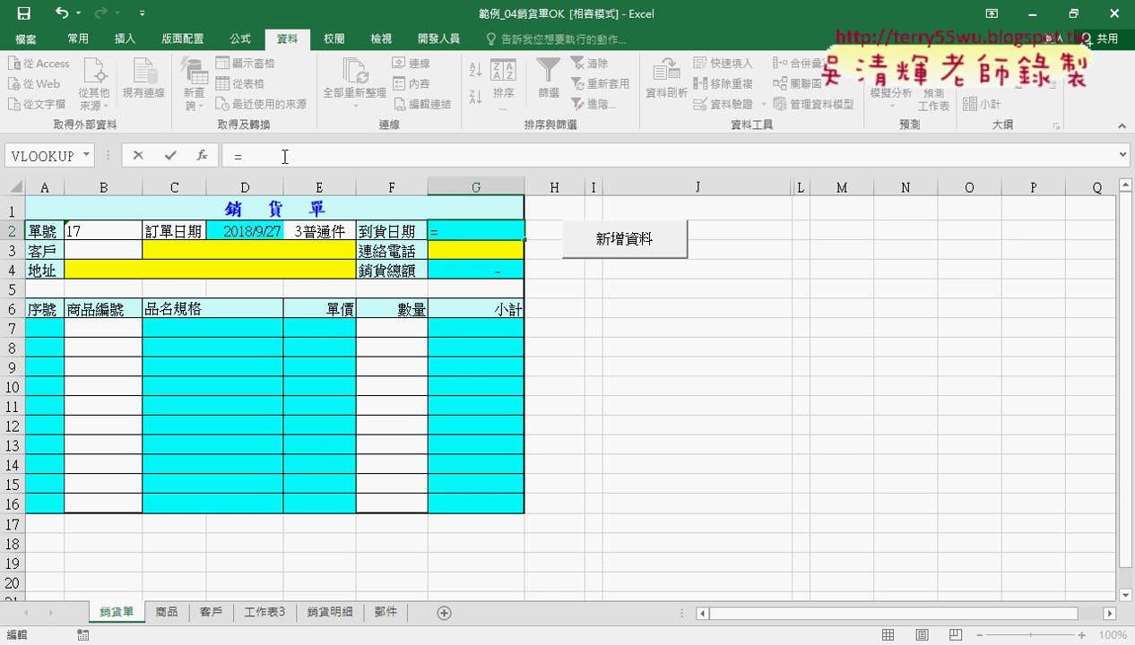
left_click(256, 232)
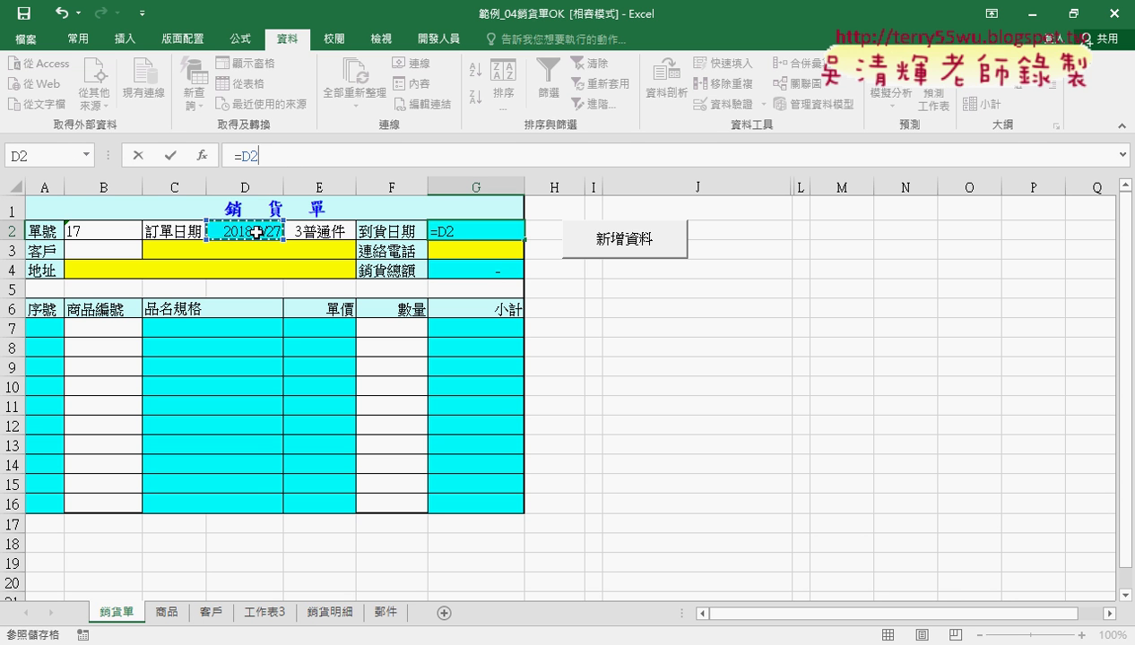
type("+")
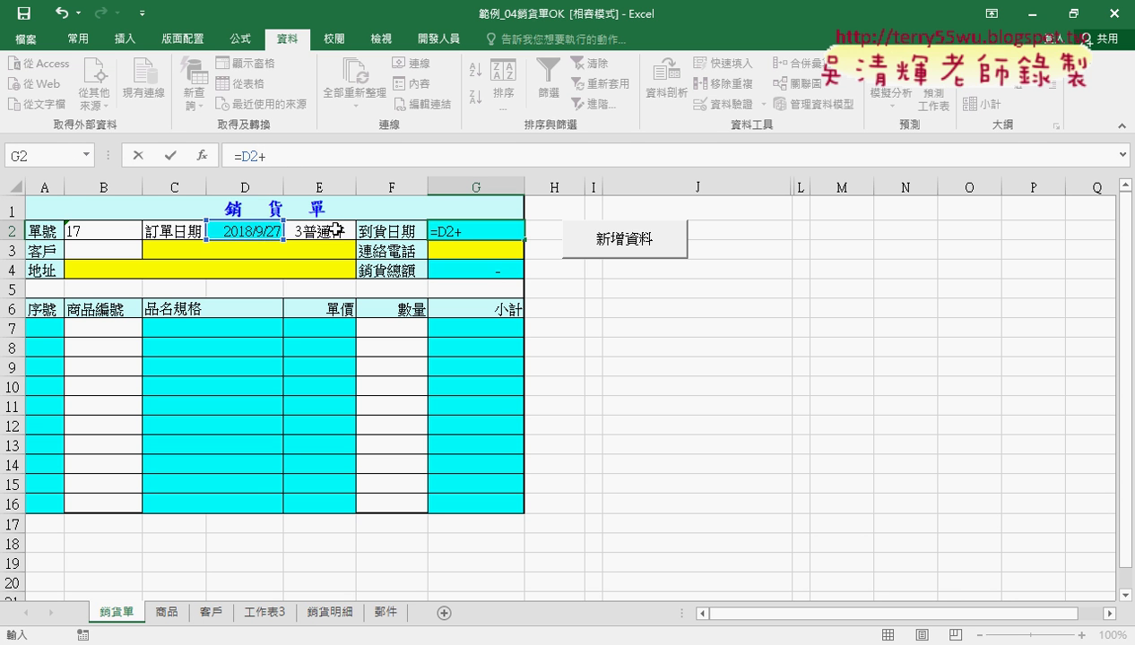
left_click(87, 155)
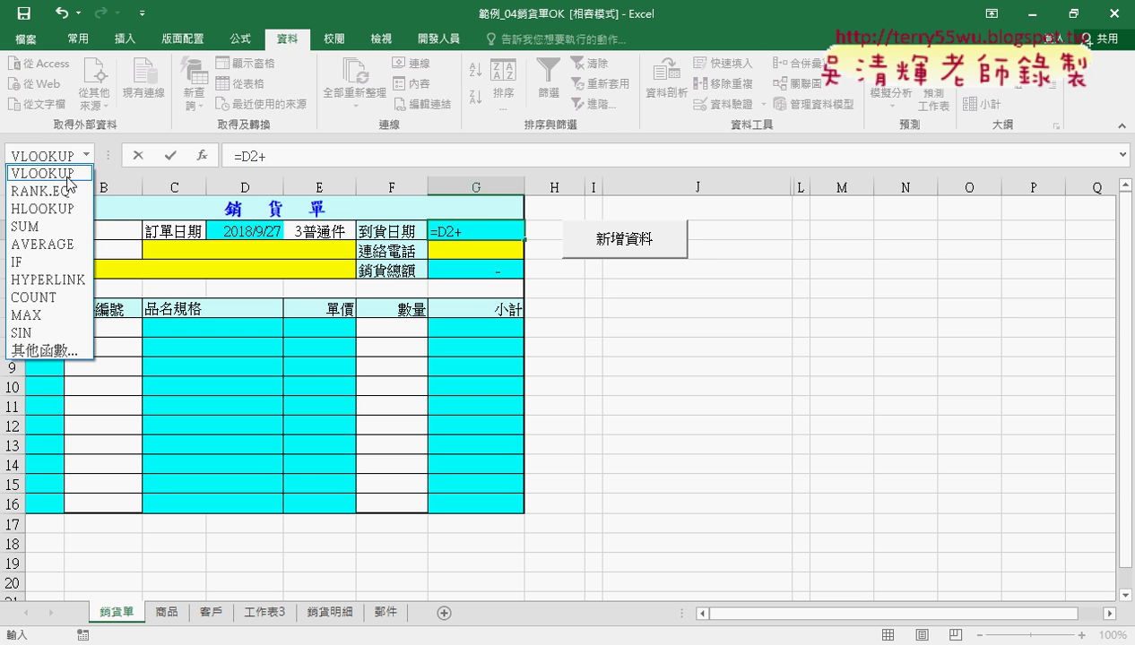
left_click(70, 173)
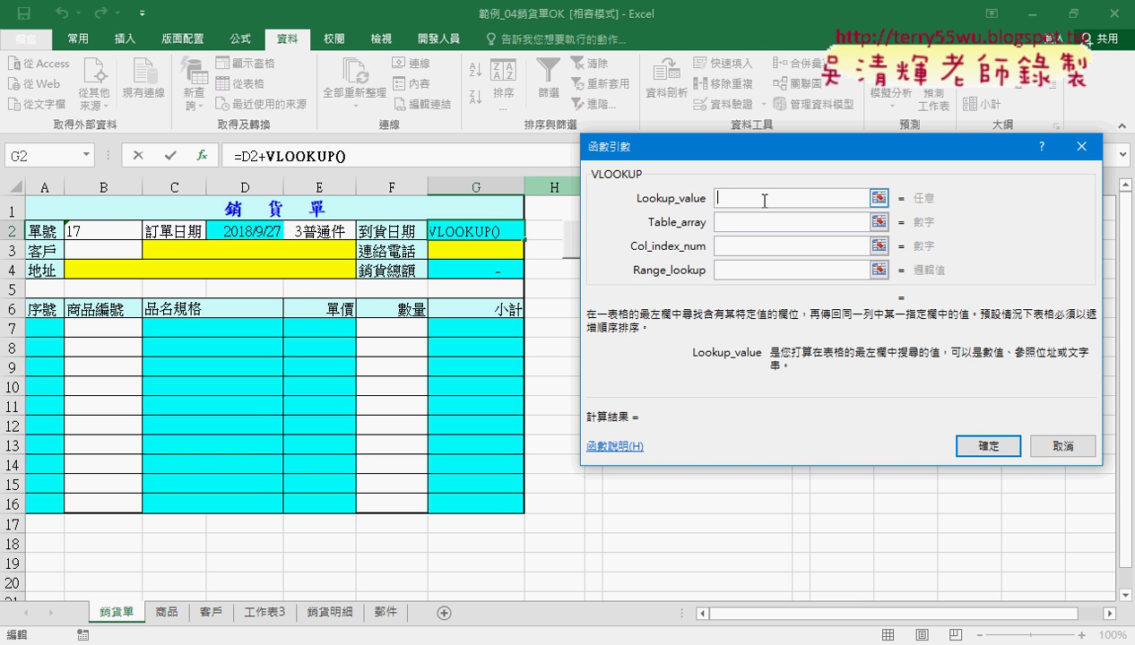
left_click(326, 231)
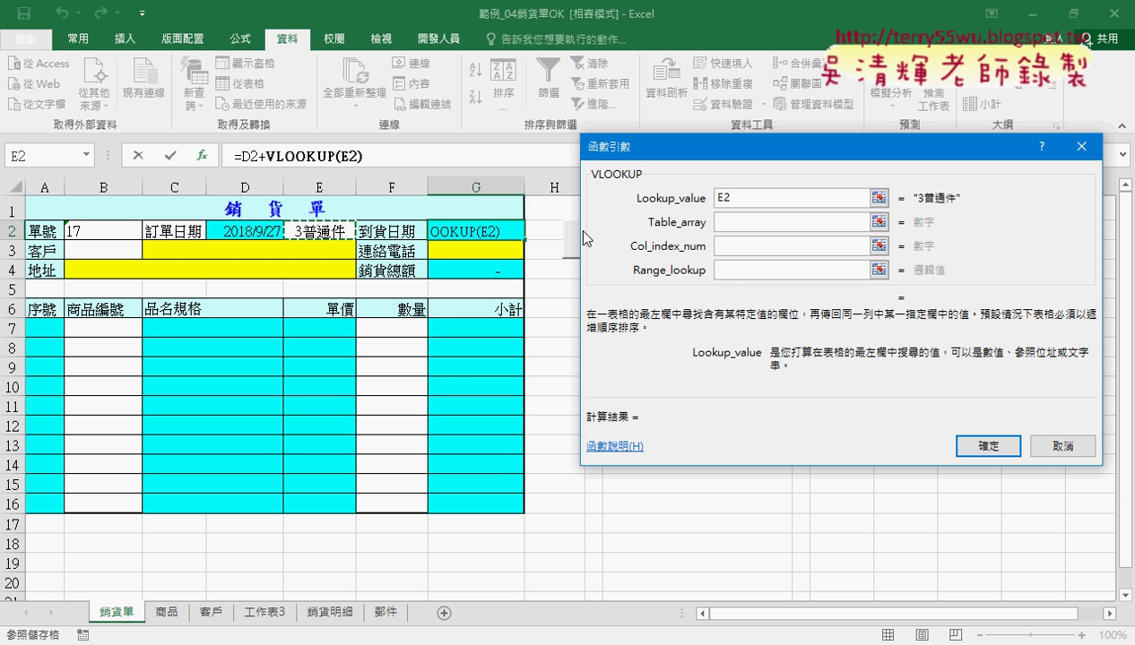
Complete the VLOOKUP with table 郵件, column 2 and match 0, giving 2018/10/02
left_click(752, 224)
key("F3")
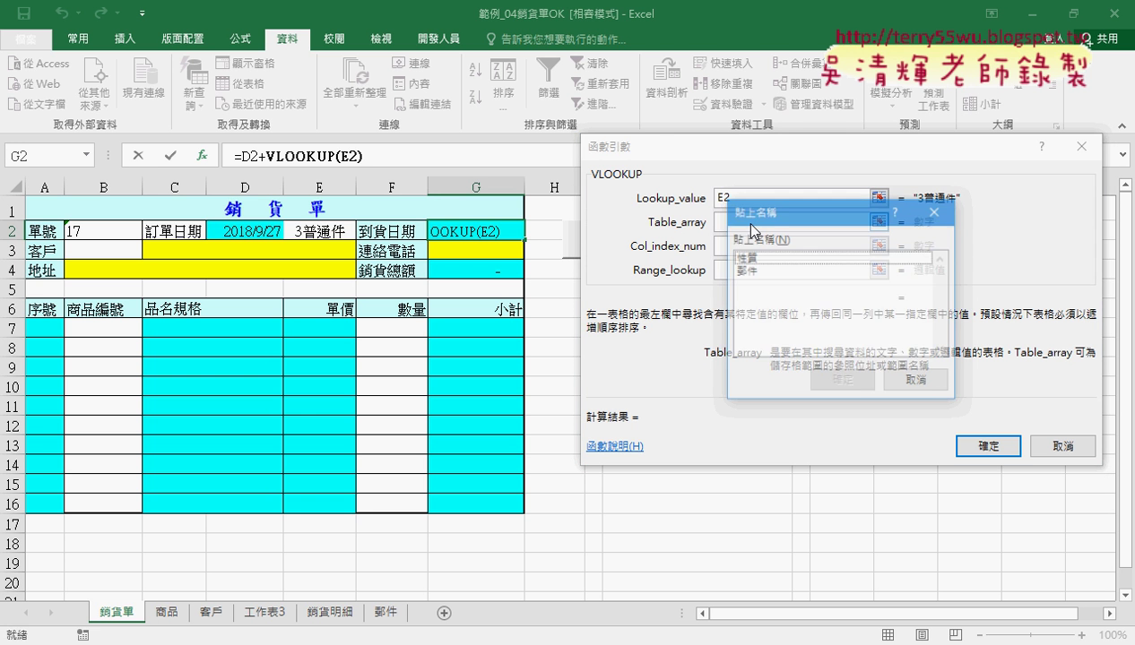
left_click(762, 271)
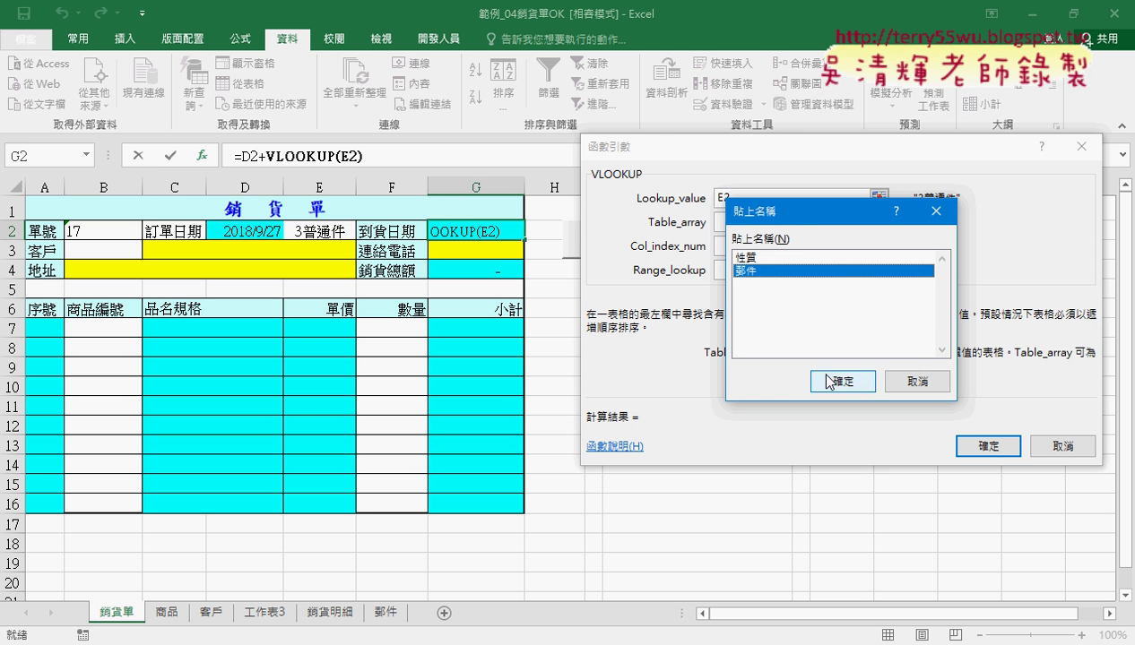
left_click(843, 381)
left_click(762, 223)
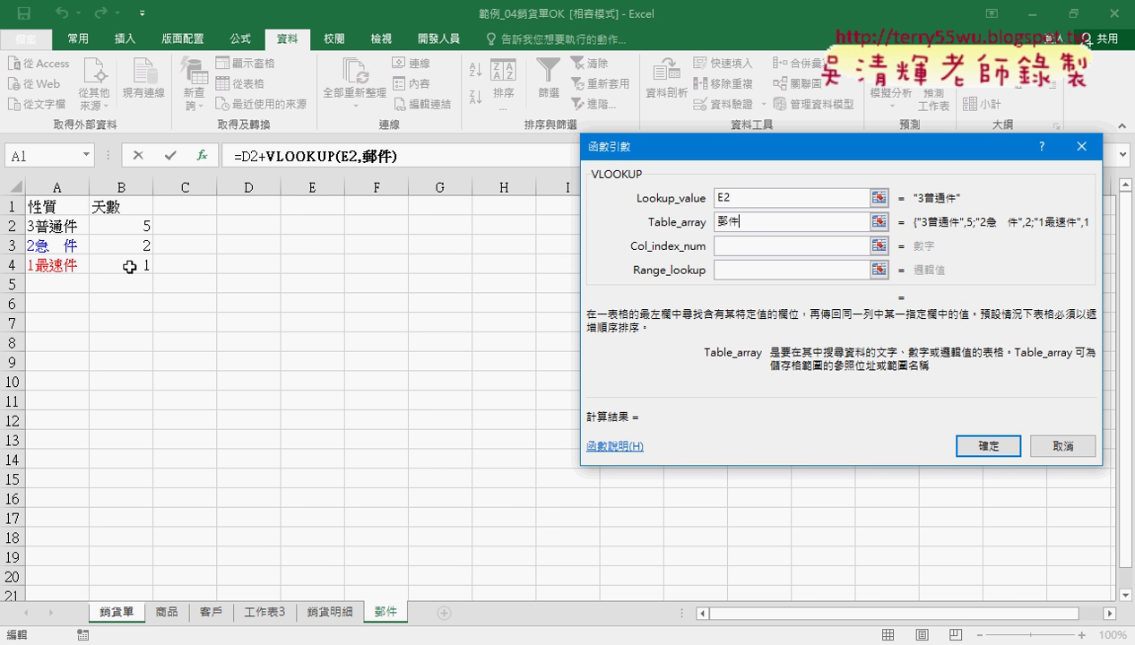
left_click(747, 246)
type("2")
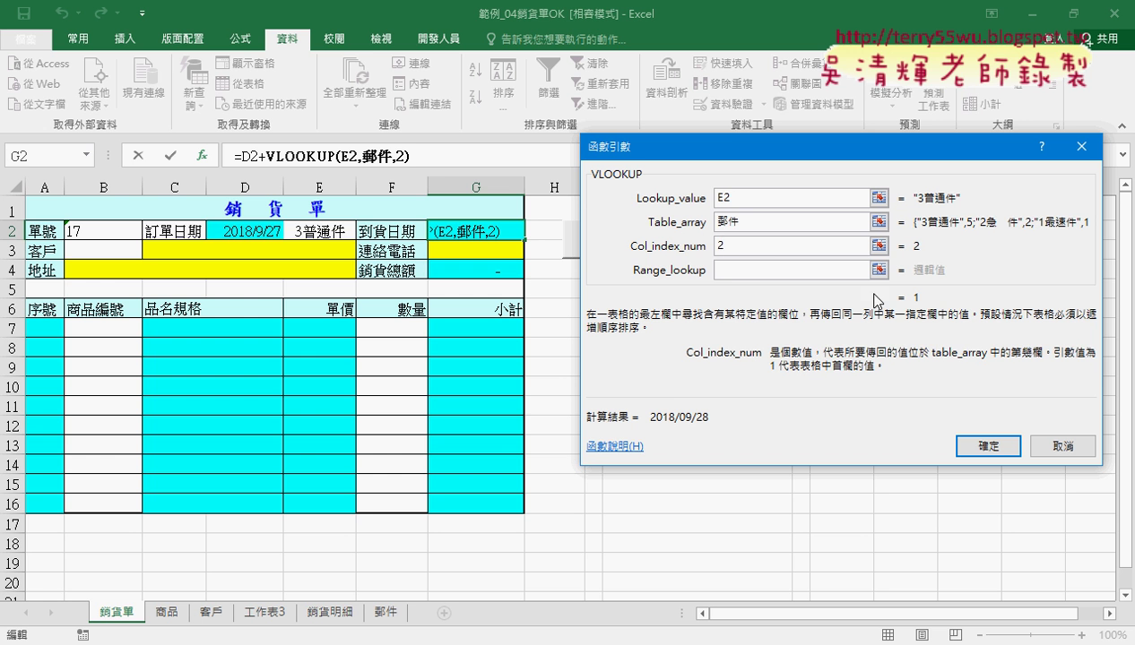
left_click(755, 269)
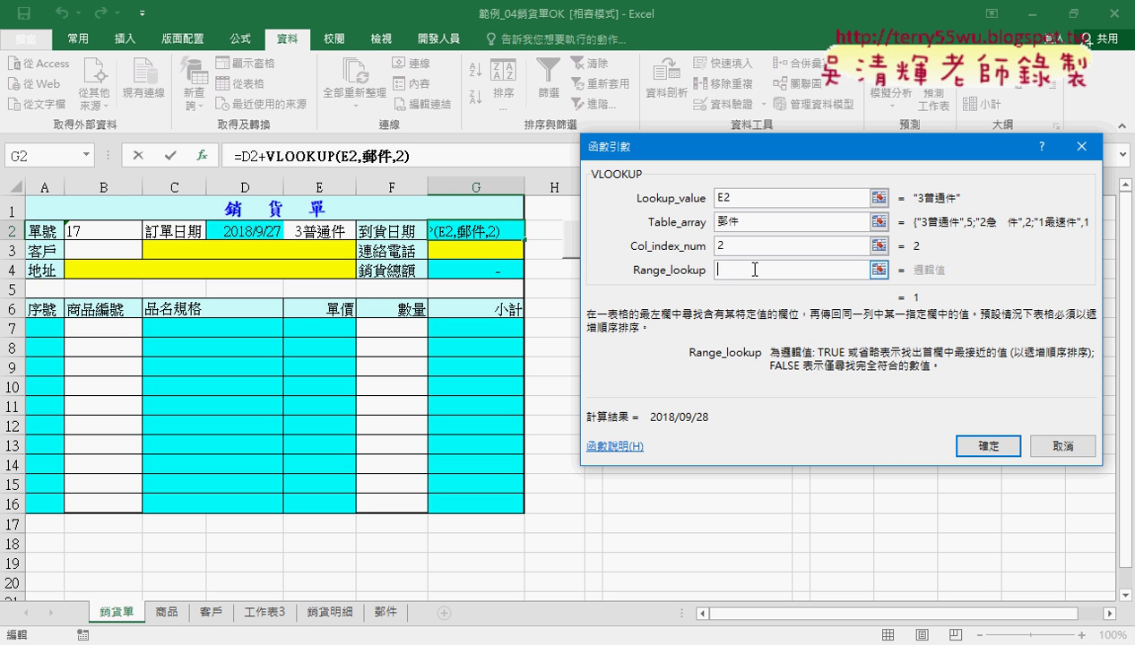
type("0")
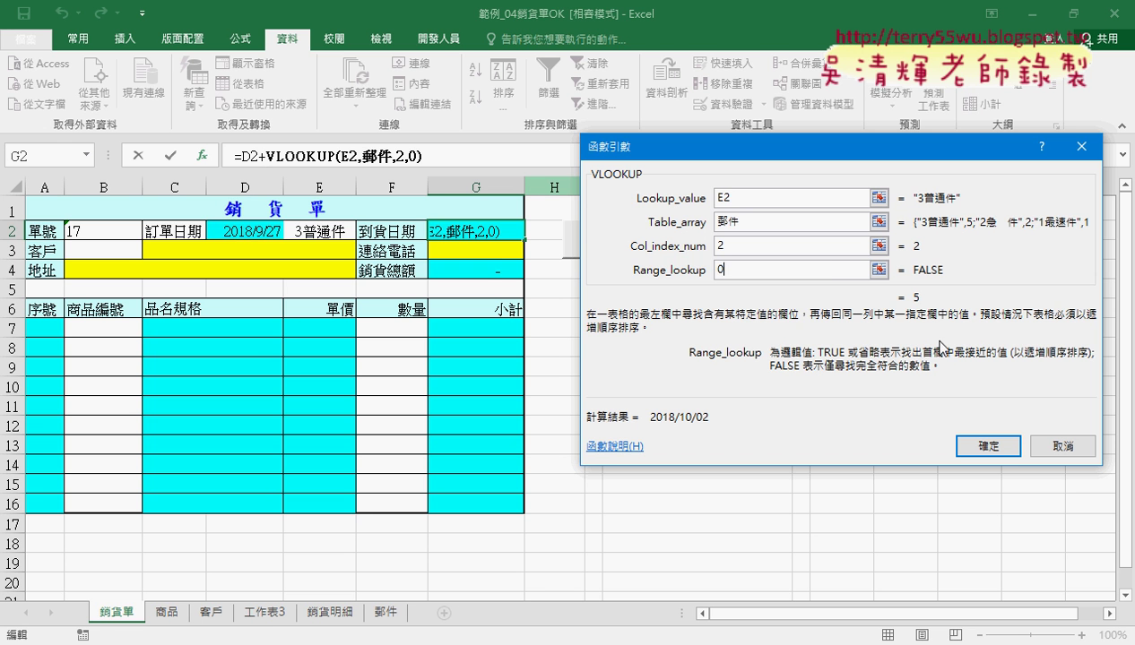
left_click(995, 447)
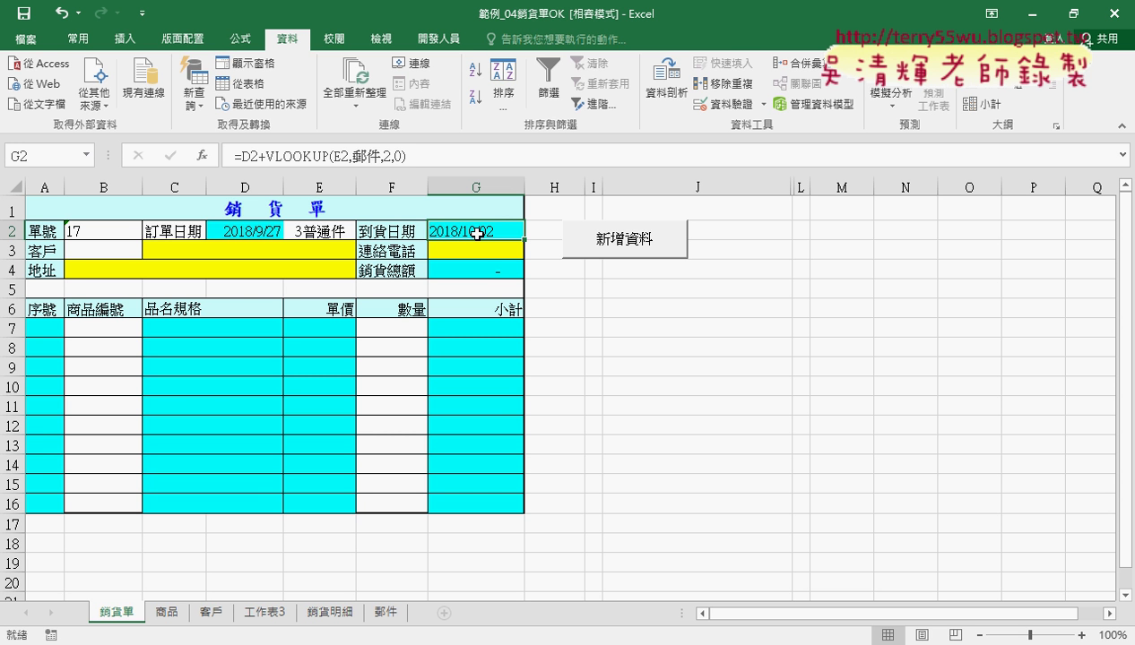
Clear G2 and insert the WORKDAY function from the 日期及時間 category
key("Delete")
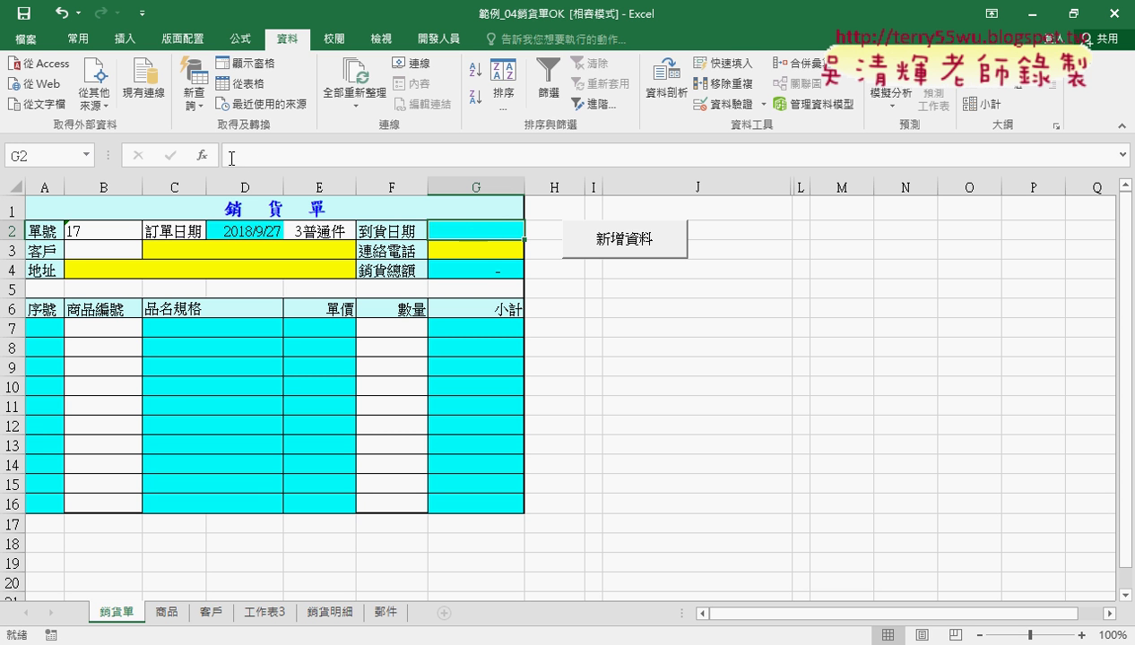
left_click(204, 156)
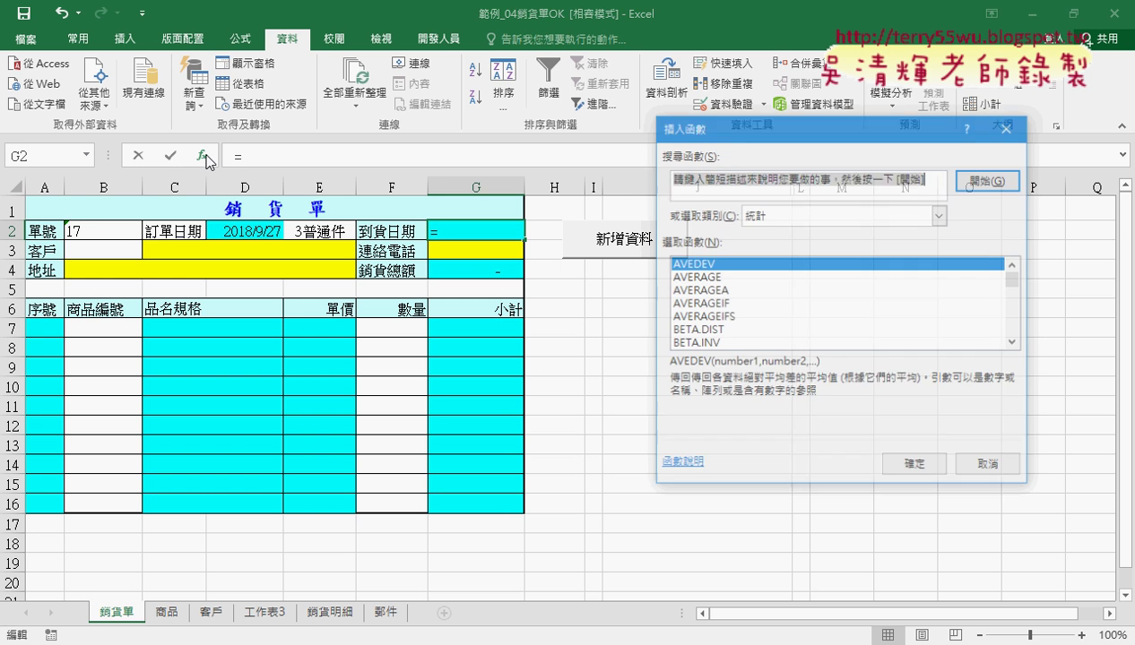
left_click(845, 221)
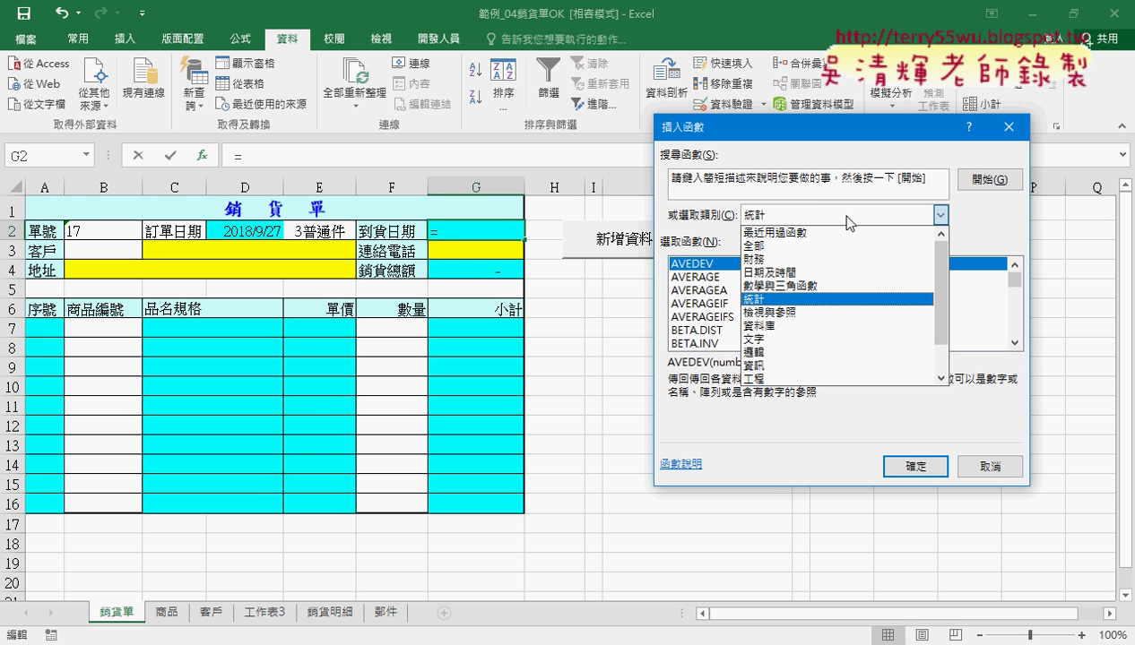
left_click(822, 273)
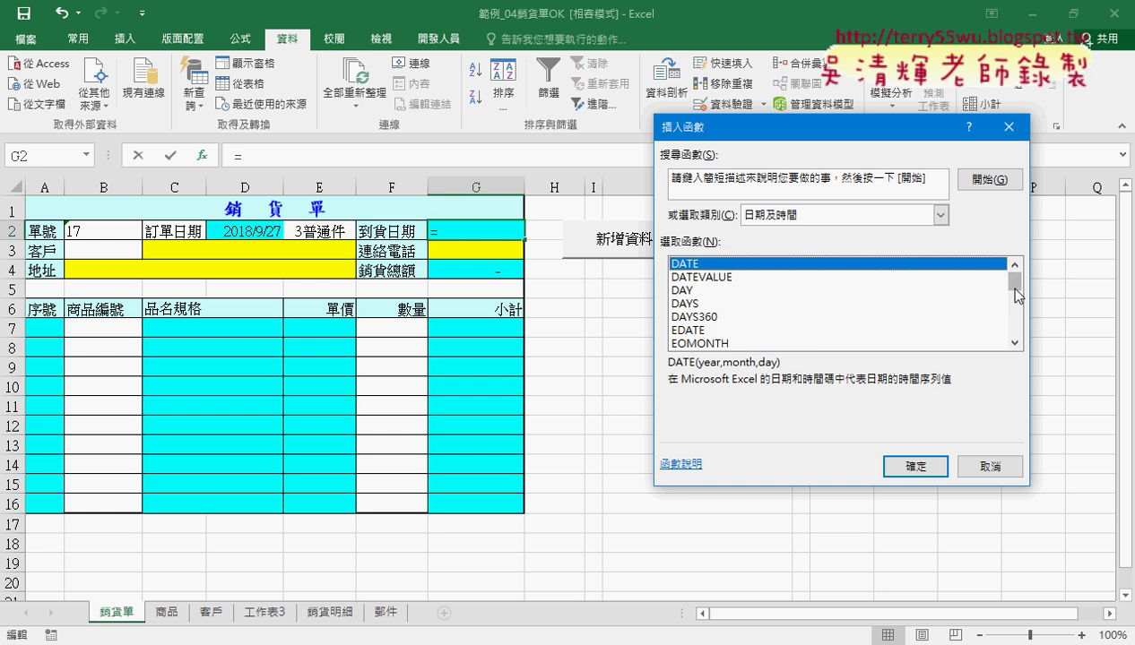
left_click_drag(1016, 296, 1022, 348)
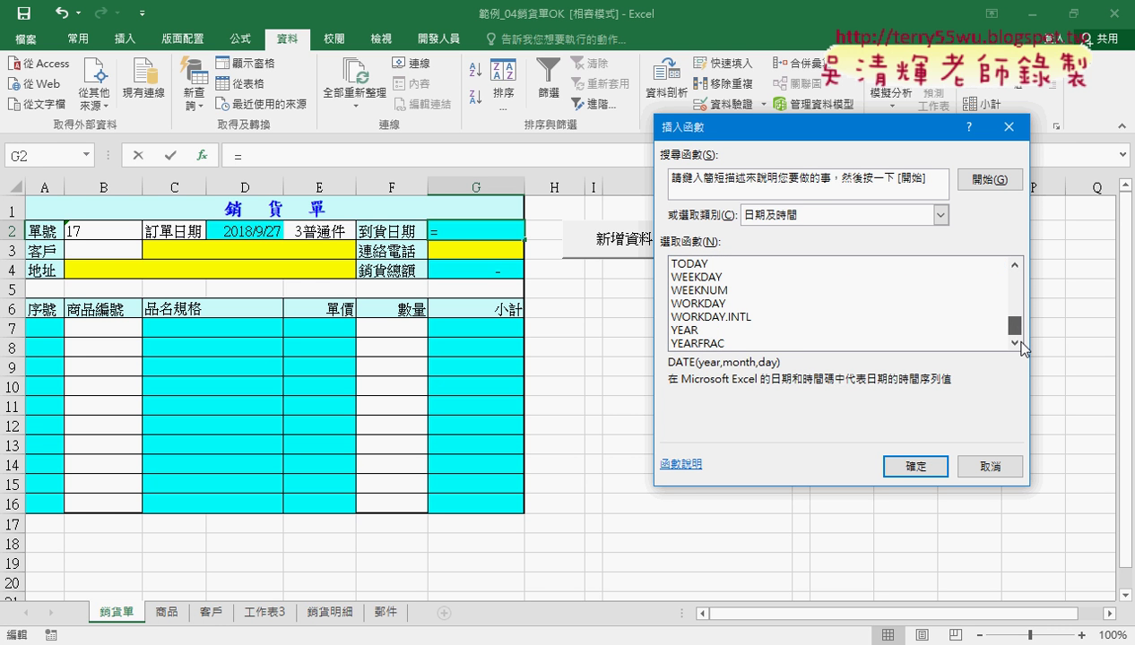
left_click(722, 308)
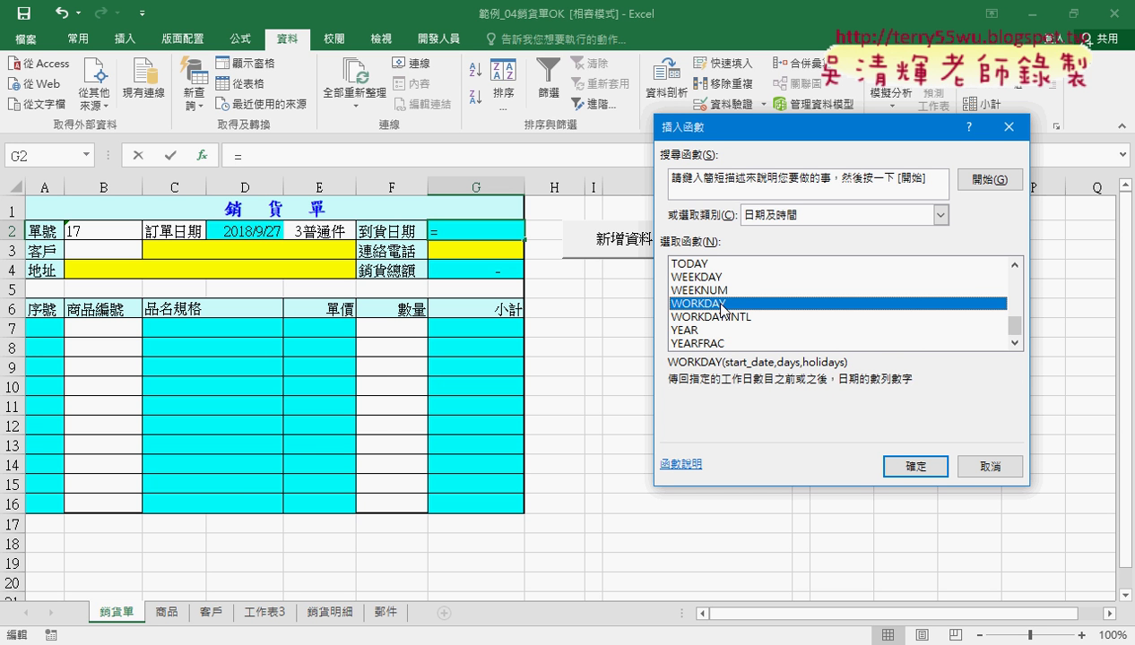
left_click(907, 467)
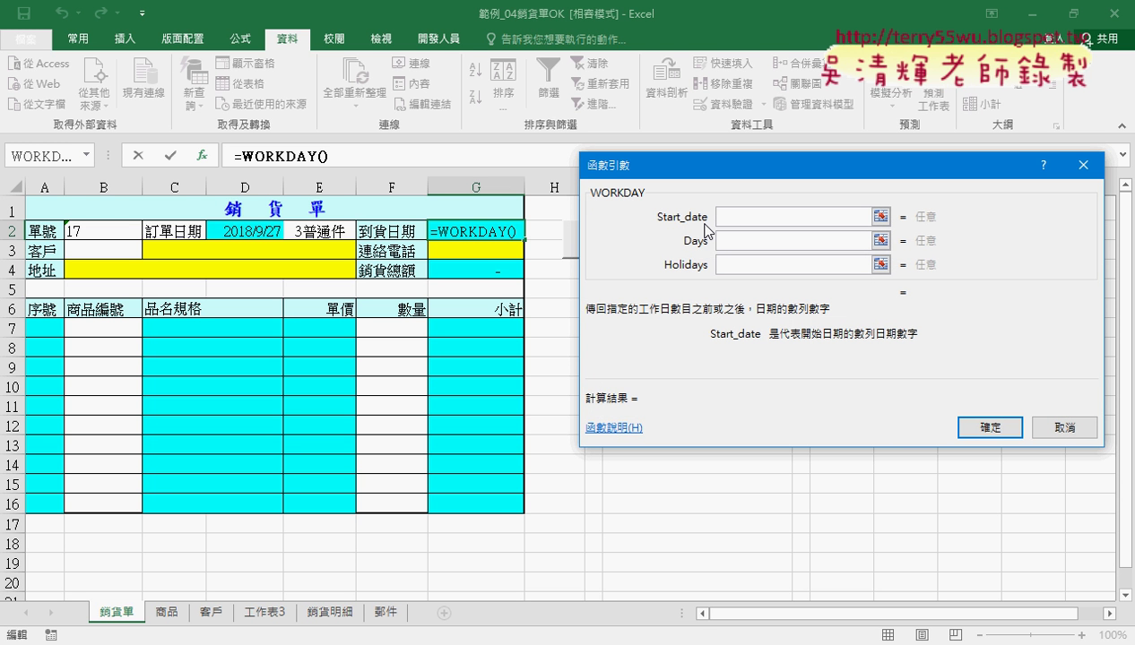
Set WORKDAY's start date to D2 and nest a VLOOKUP on E2 for the days
left_click(274, 240)
left_click(743, 237)
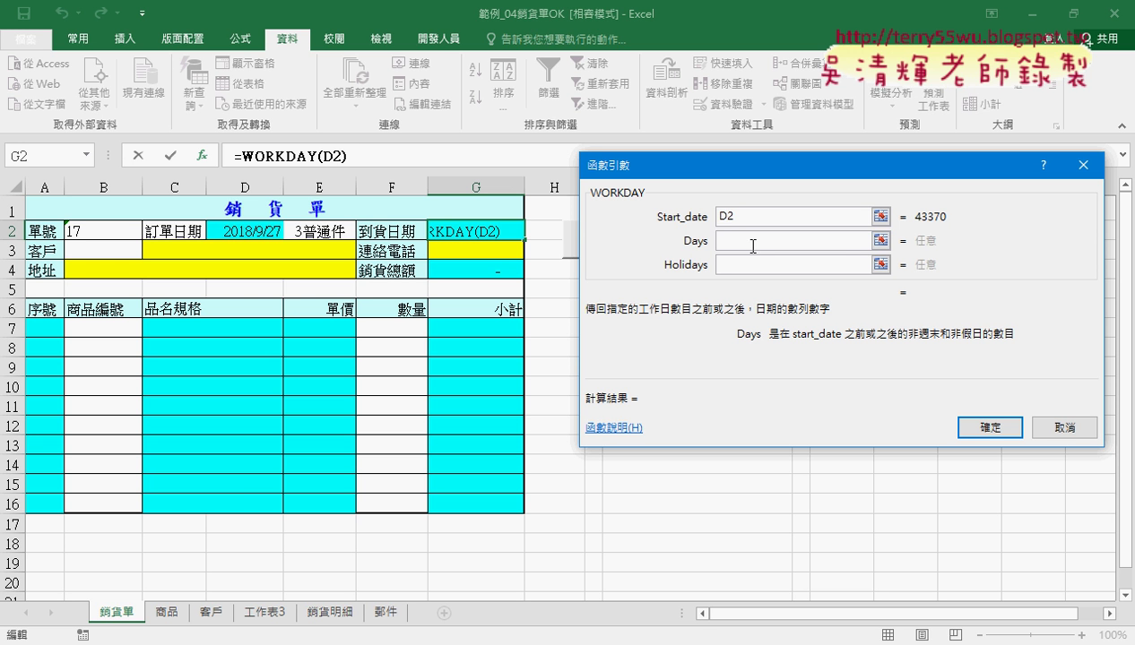
left_click(90, 157)
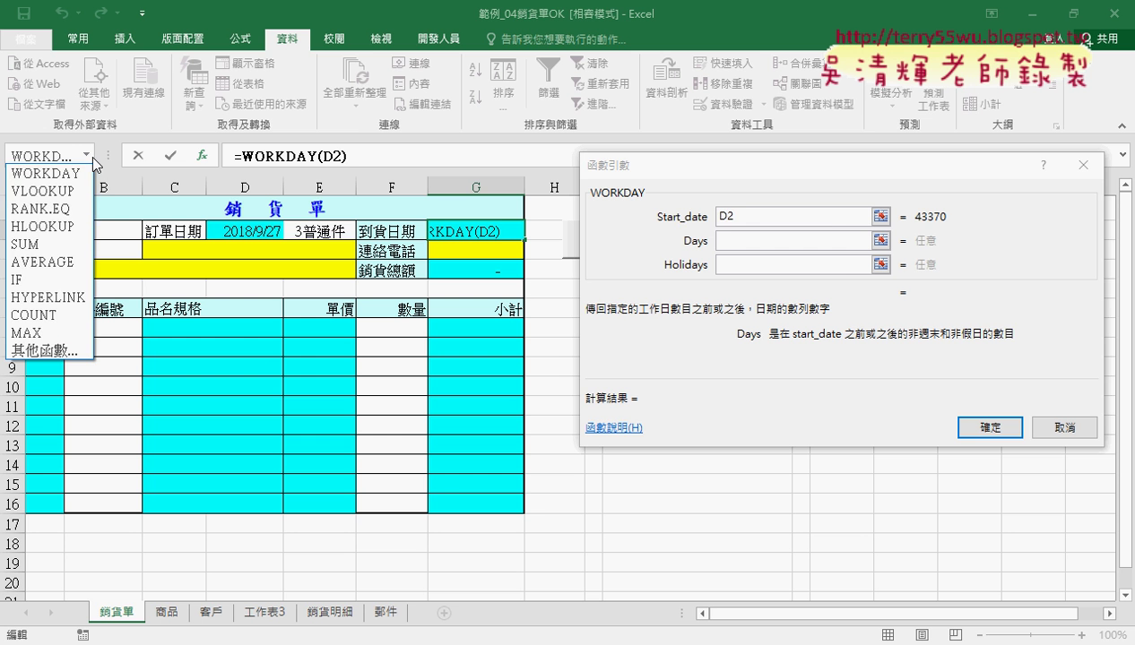
left_click(77, 191)
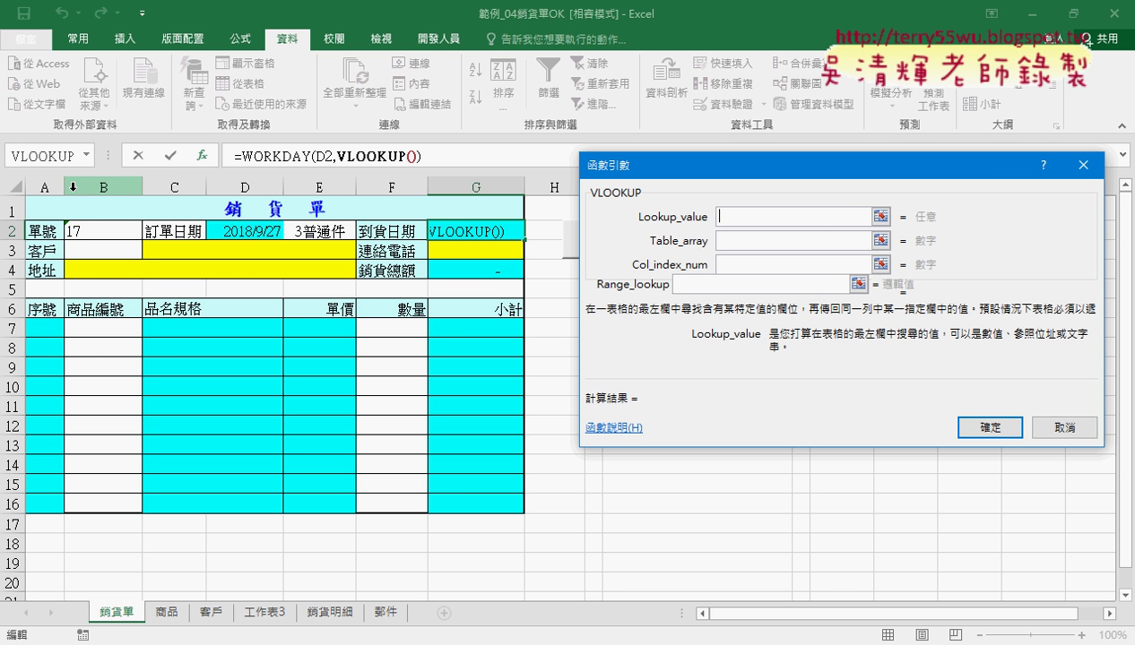
left_click(320, 226)
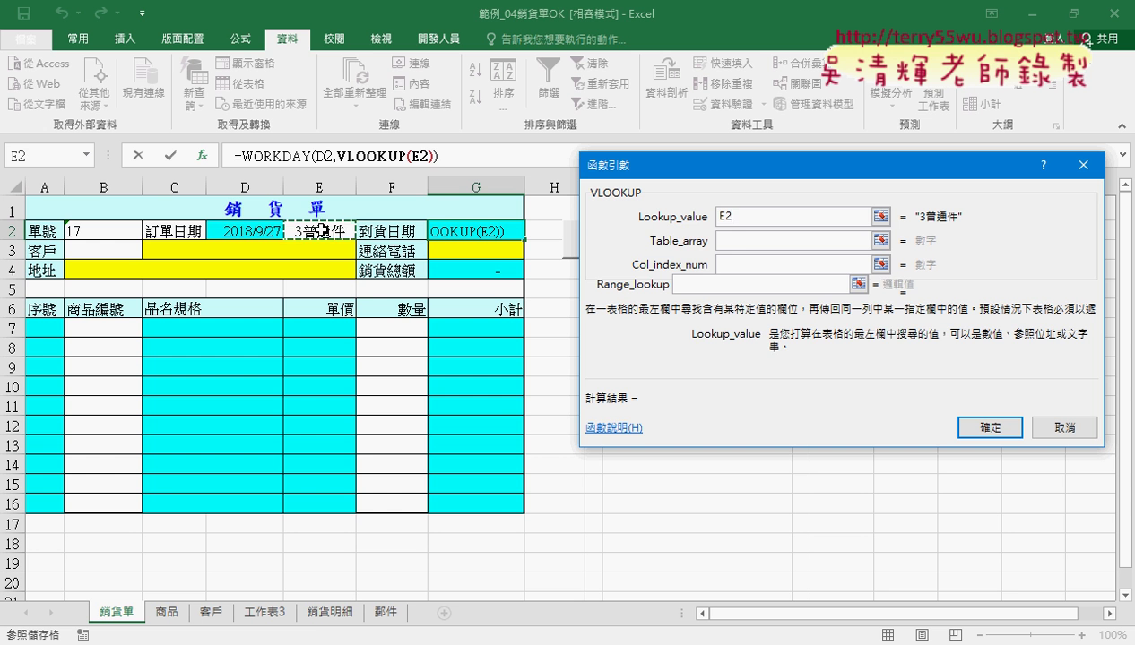
Finish the nested VLOOKUP with table 郵件, column 2, match 0, giving 2018/10/04
left_click(740, 240)
key("F3")
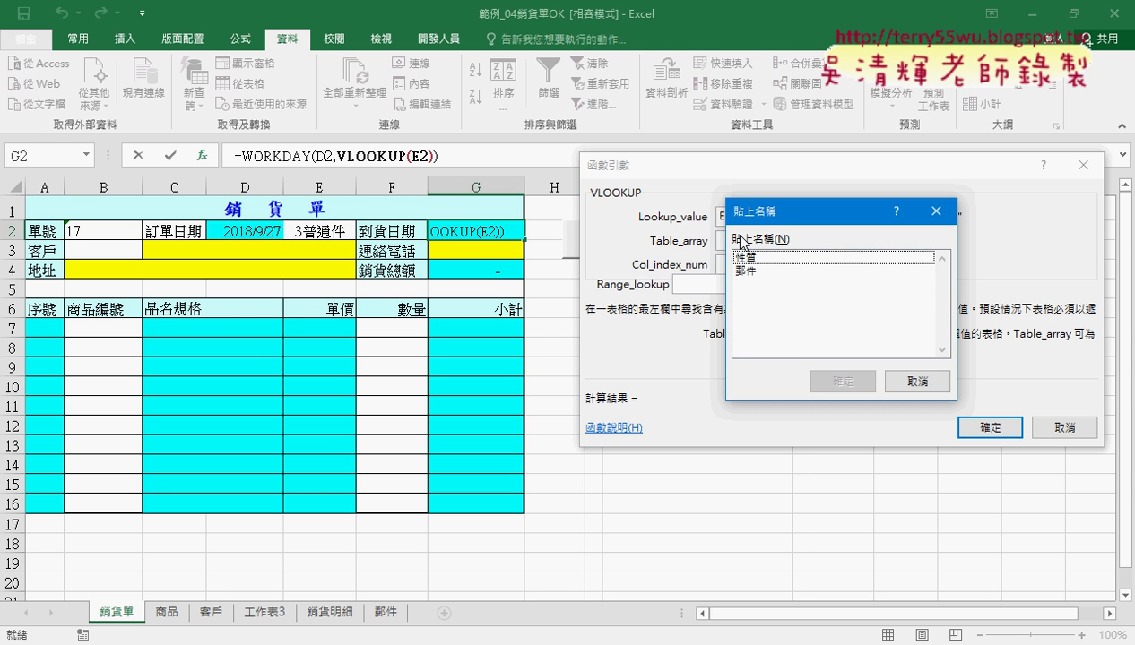
double_click(747, 270)
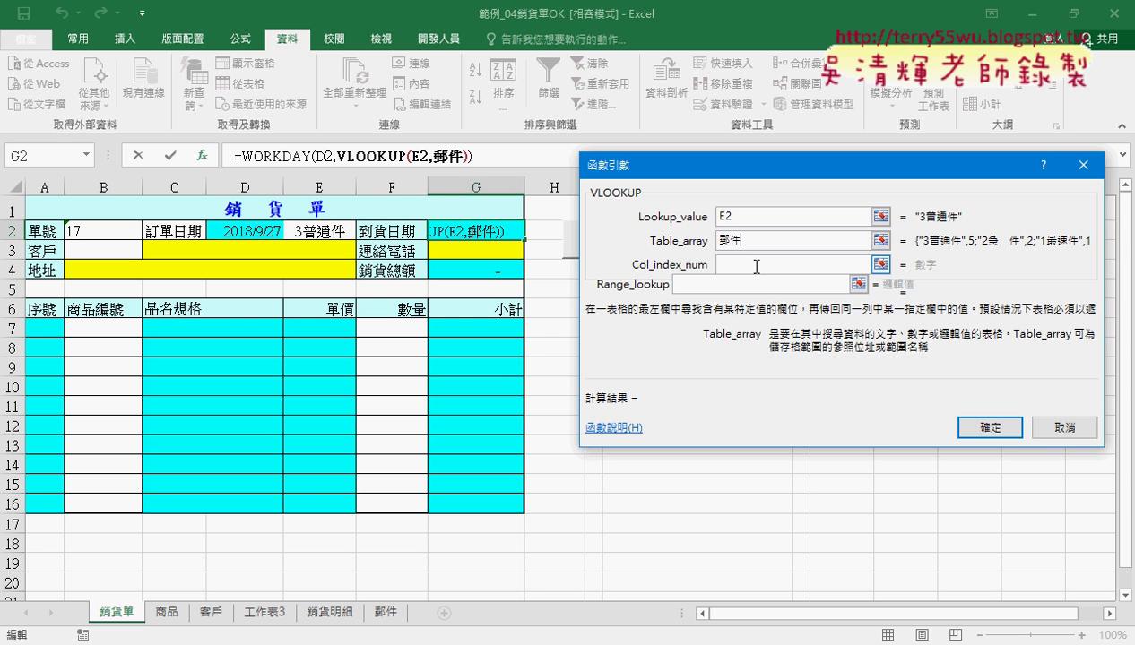
left_click(755, 266)
type("2")
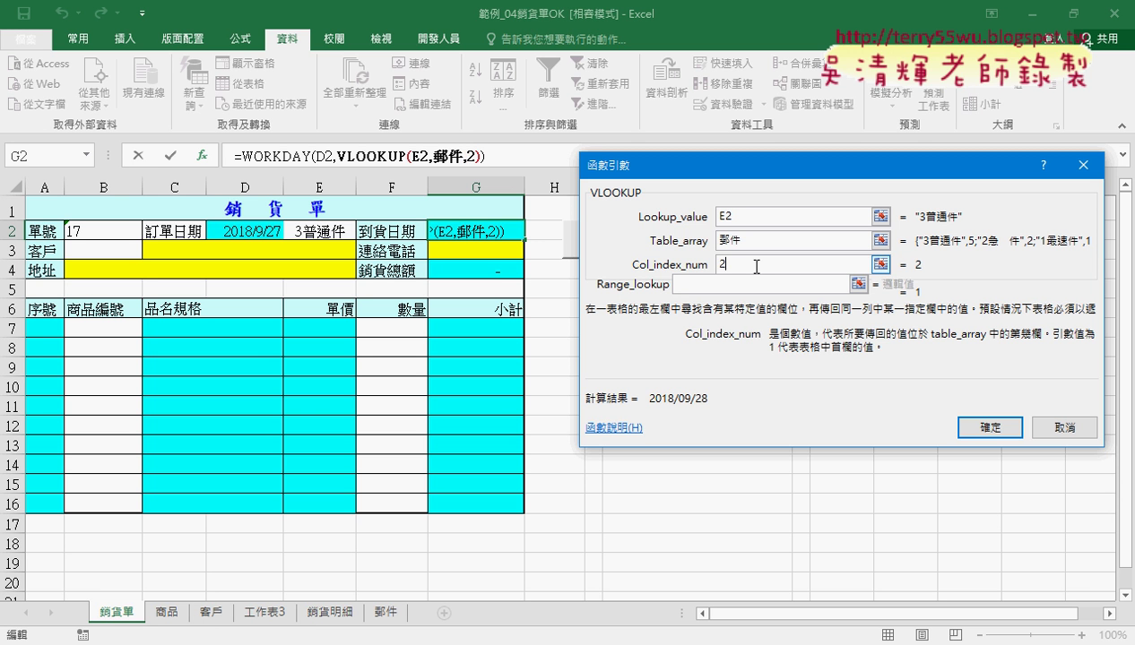
left_click(731, 286)
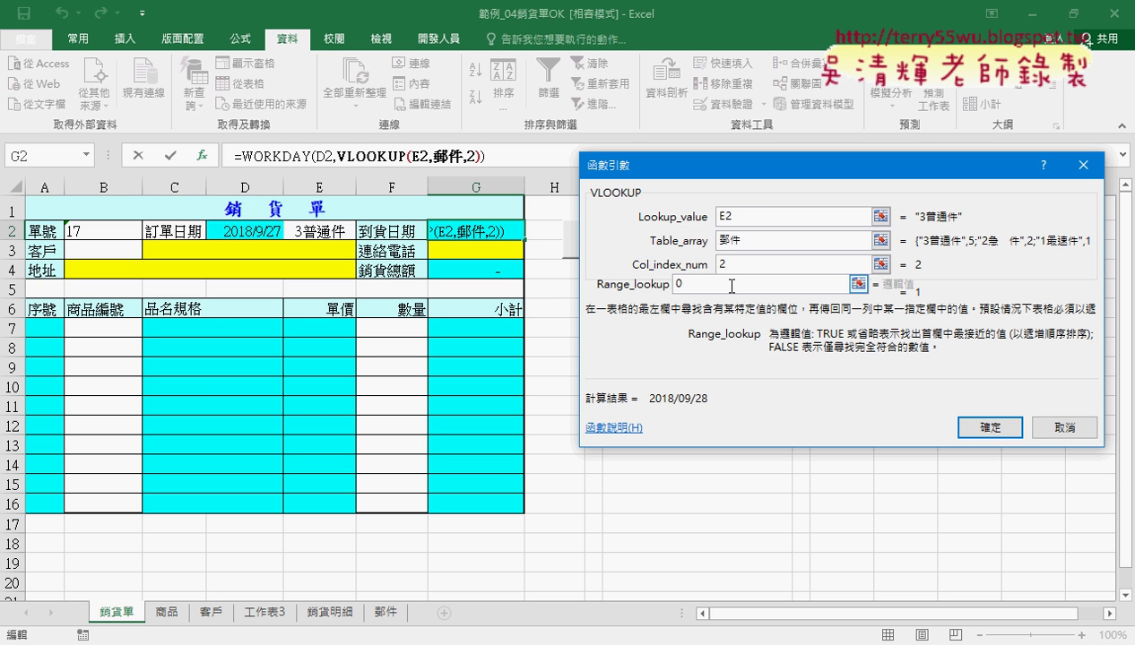
type("0")
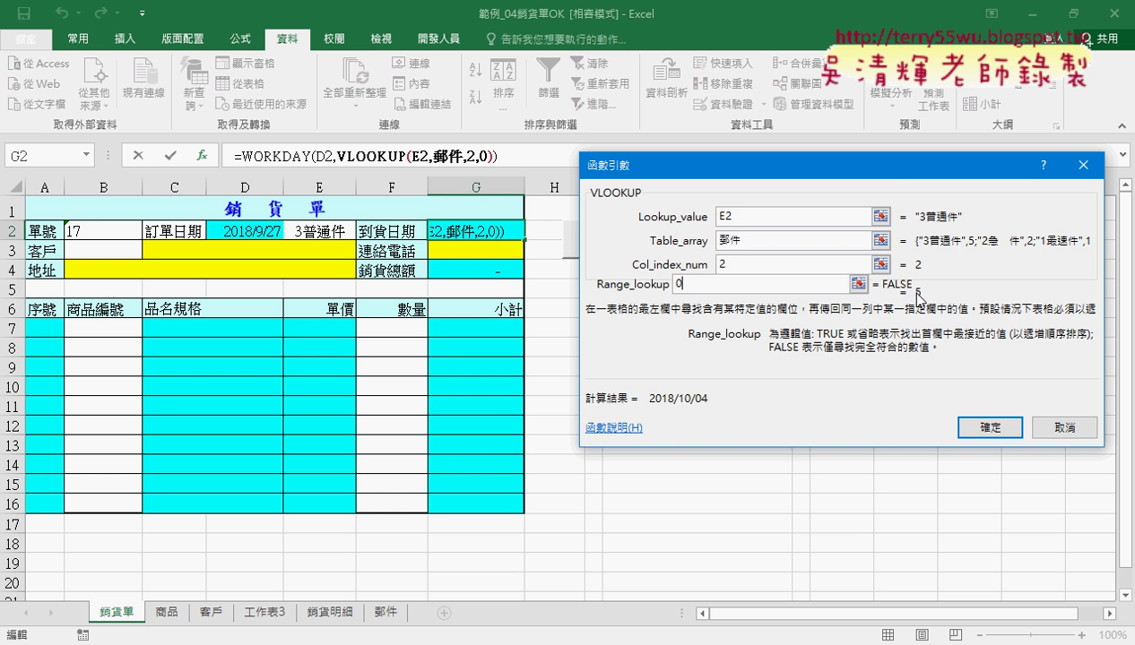
left_click(992, 428)
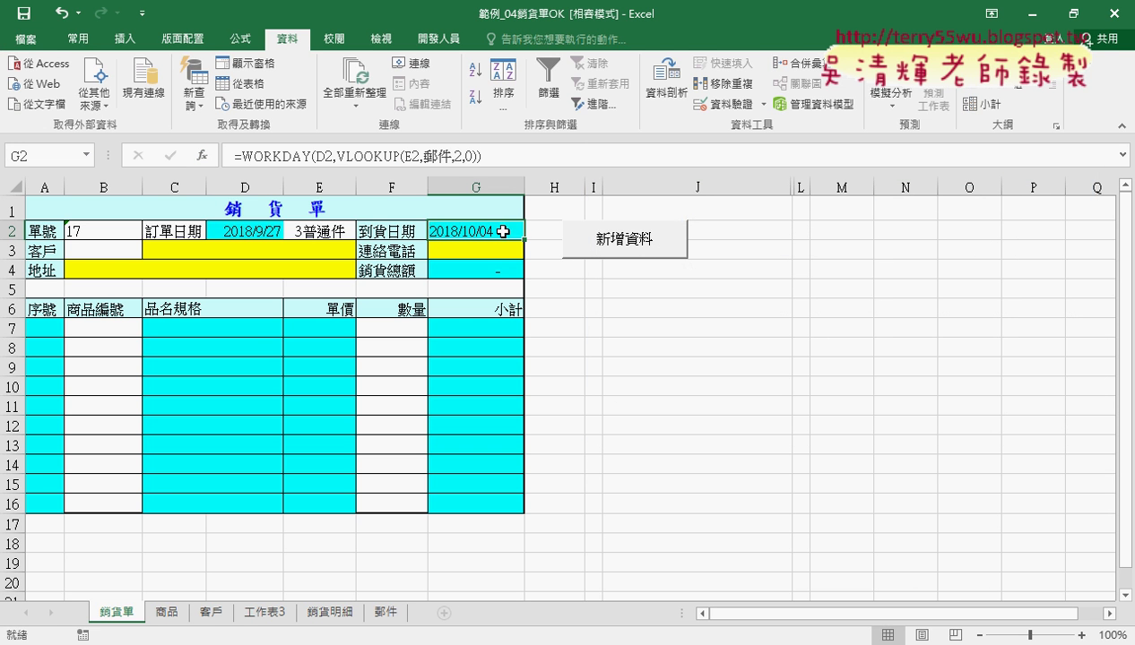
left_click(265, 153)
left_click(203, 155)
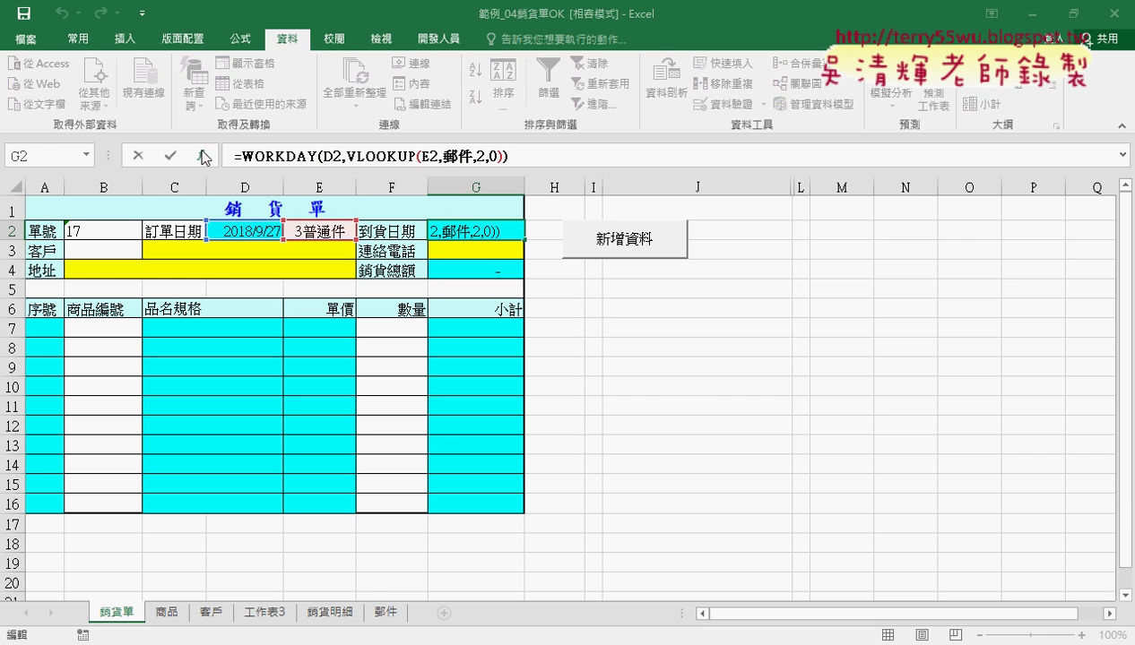
left_click(747, 266)
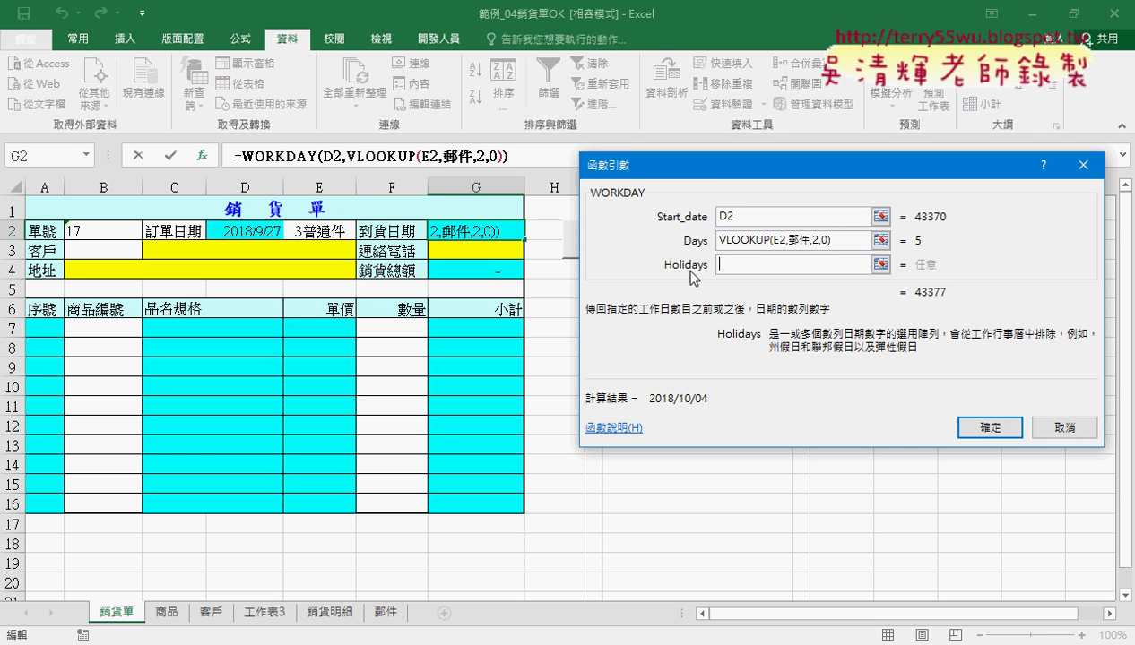
left_click_drag(713, 173, 220, 214)
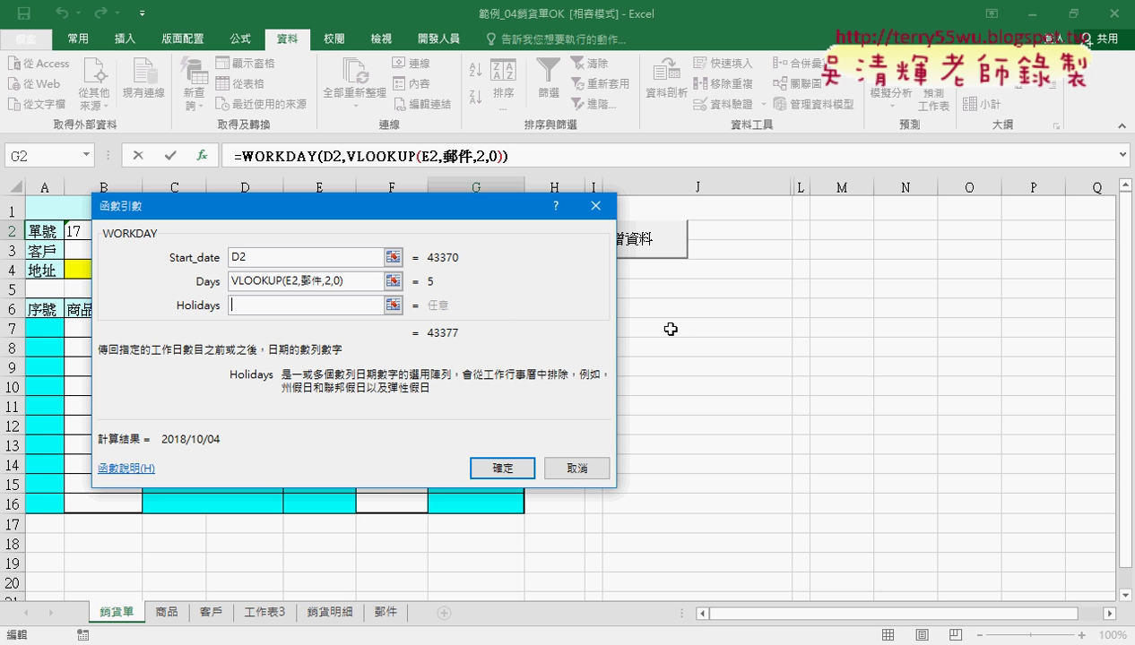
left_click(499, 469)
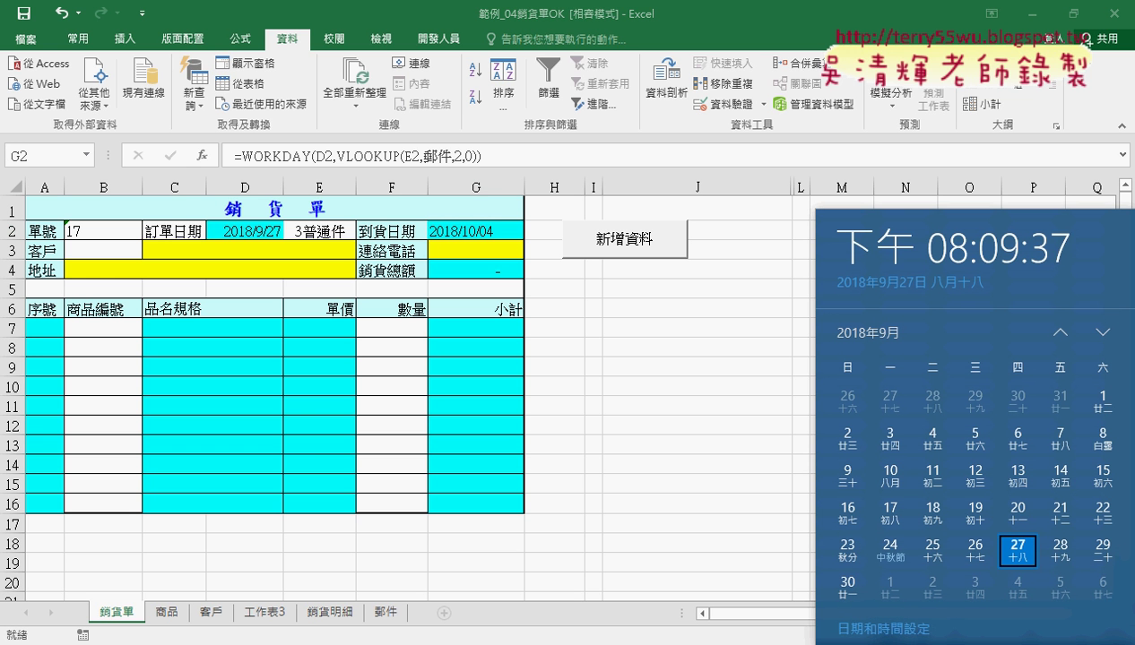
key("super+alt+d")
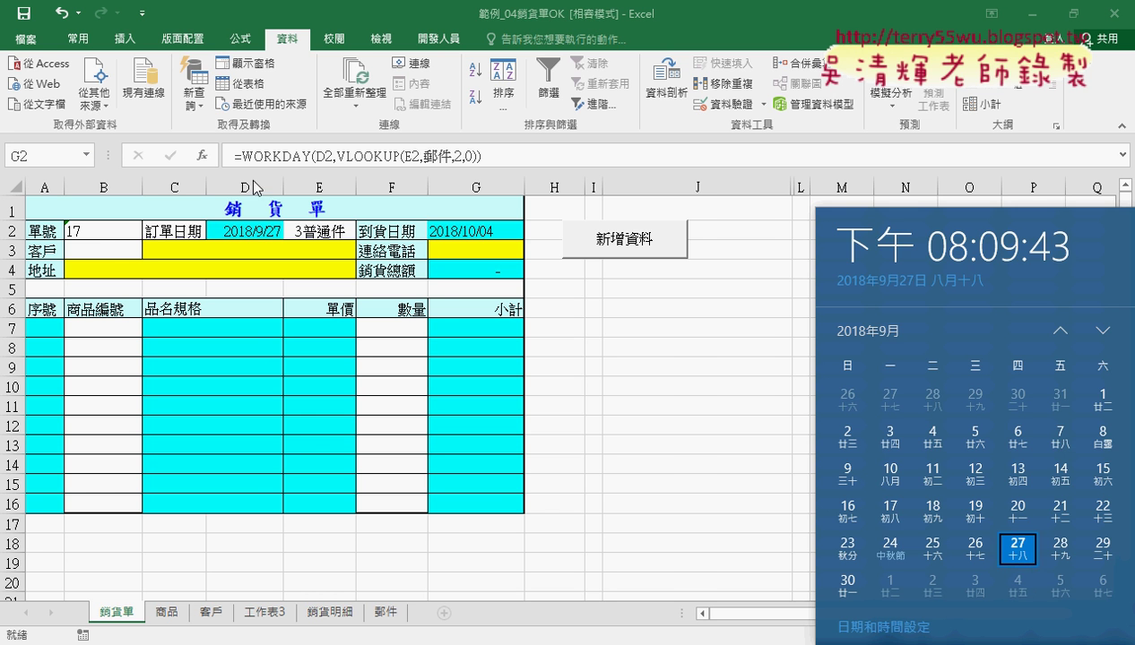
left_click(105, 250)
left_click(101, 248)
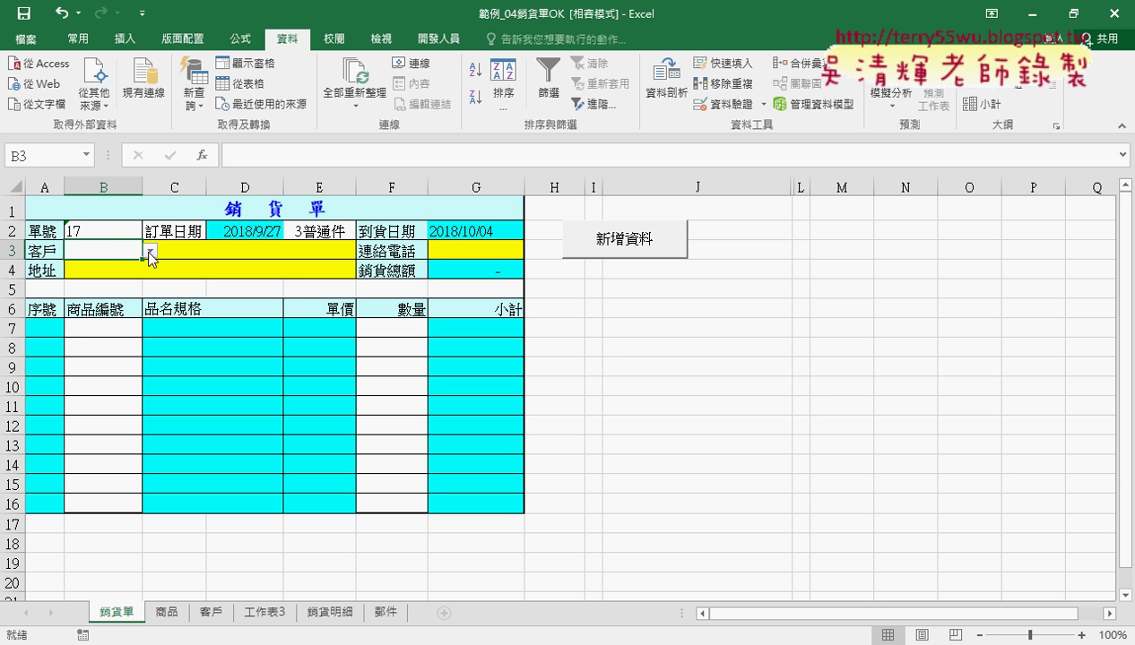
Select the 客戶 customer table and try Create from Selection, then cancel it
left_click(210, 613)
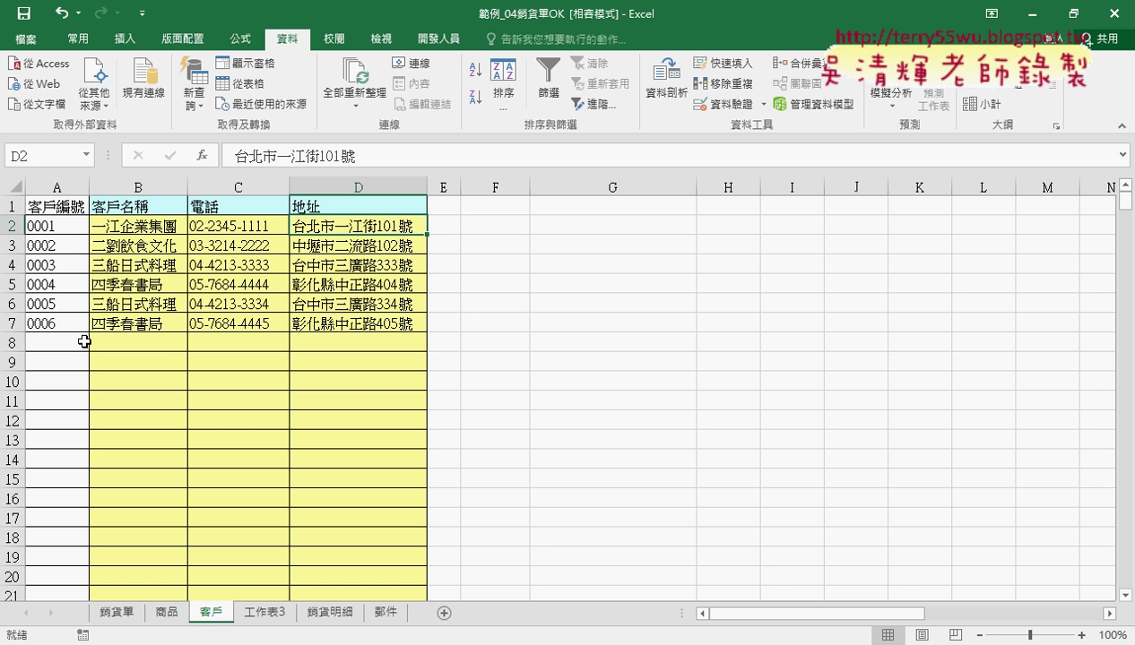
left_click_drag(54, 206, 59, 328)
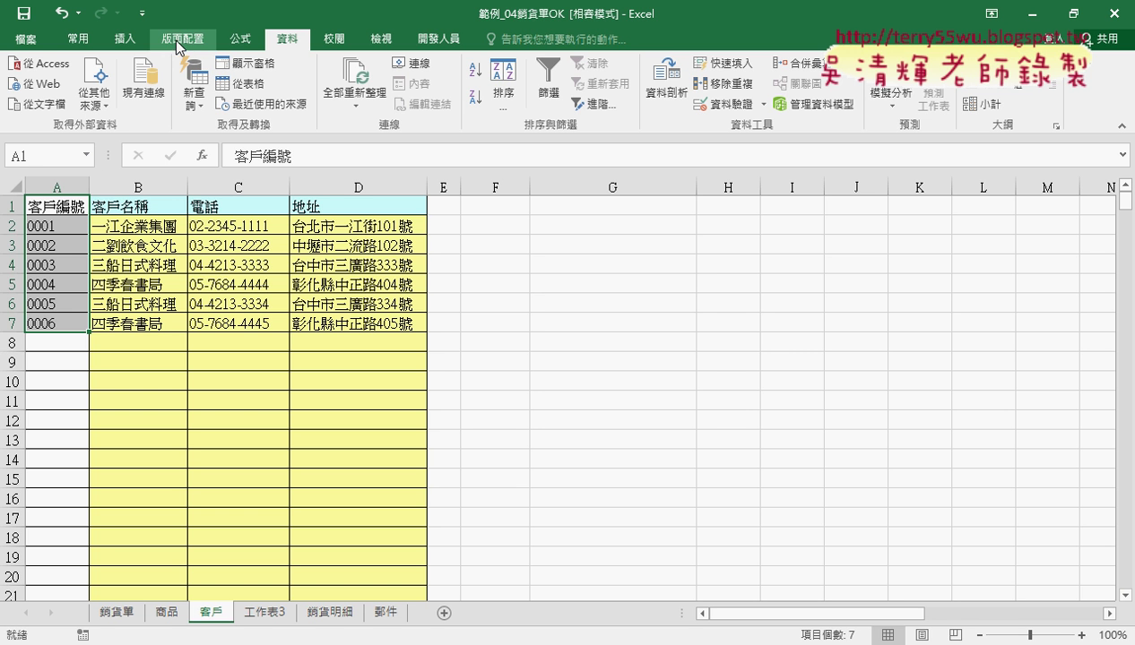
left_click_drag(63, 206, 360, 323)
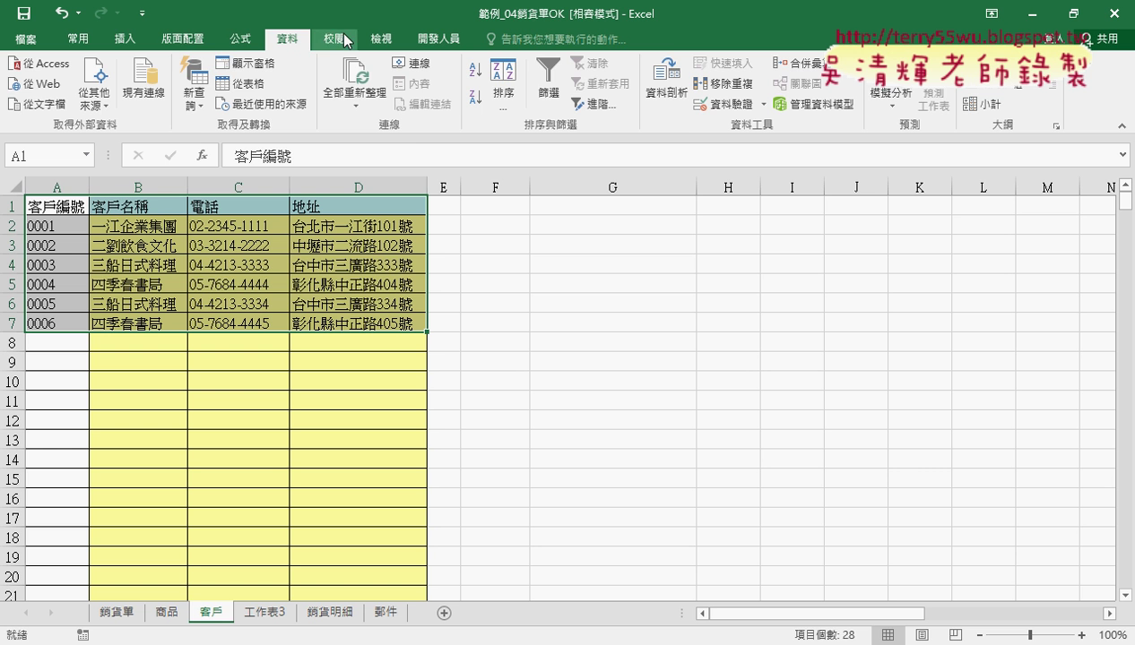
left_click(239, 40)
left_click(543, 106)
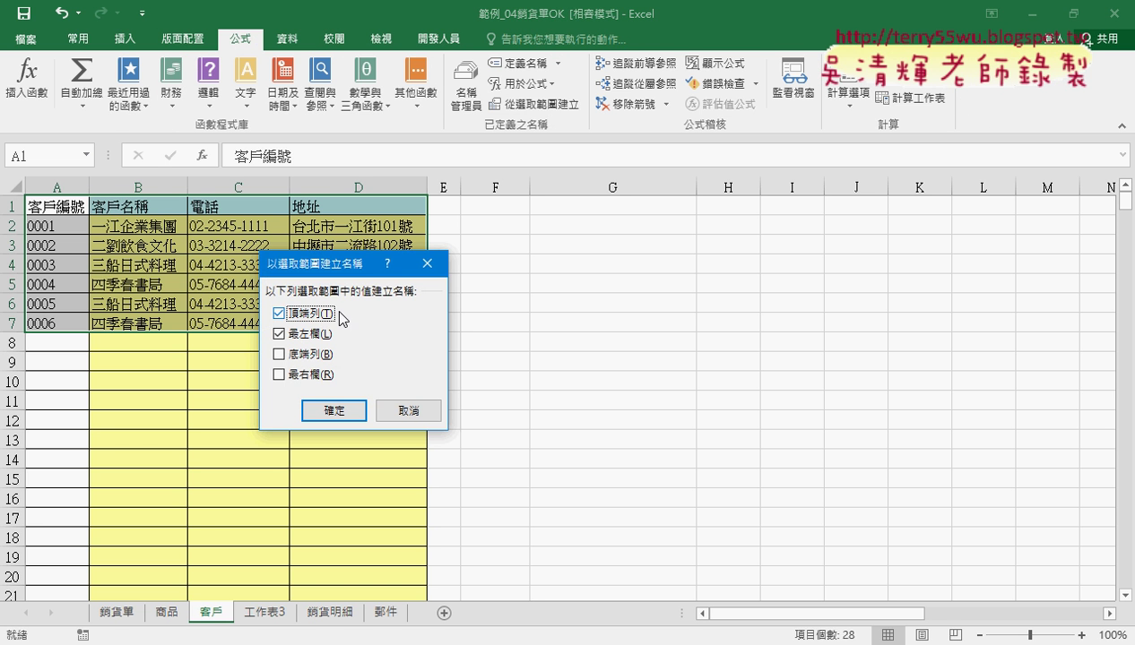
left_click(278, 334)
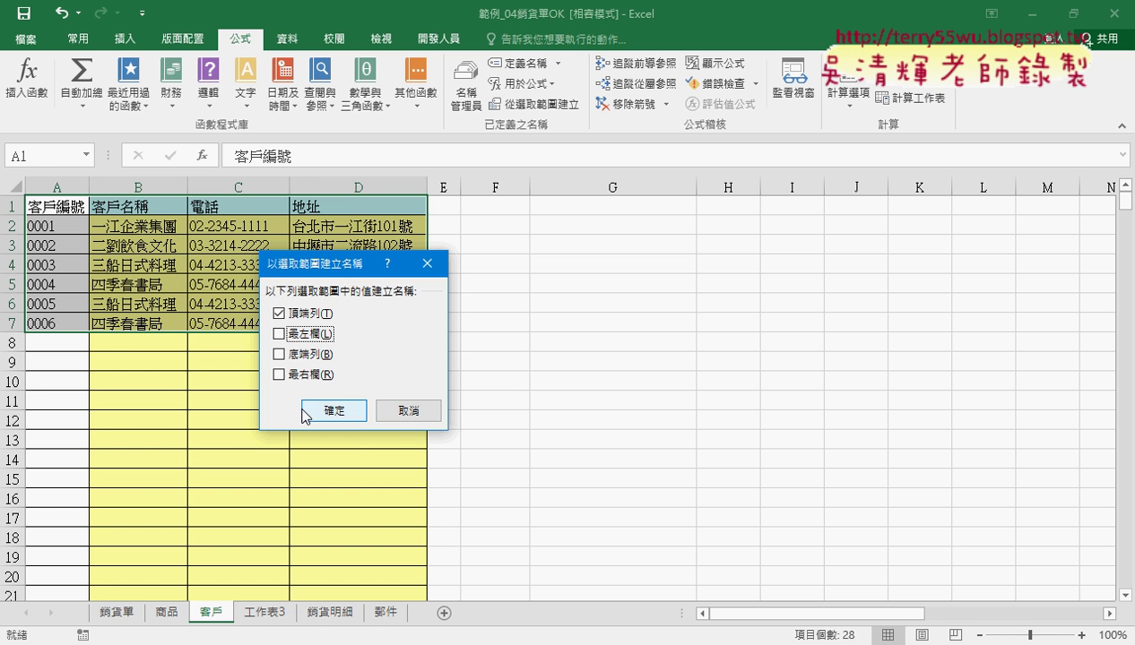
left_click(410, 411)
Name columns A:D from their top-row headers, then return to the 銷貨單 form
left_click(66, 183)
left_click_drag(65, 183, 357, 186)
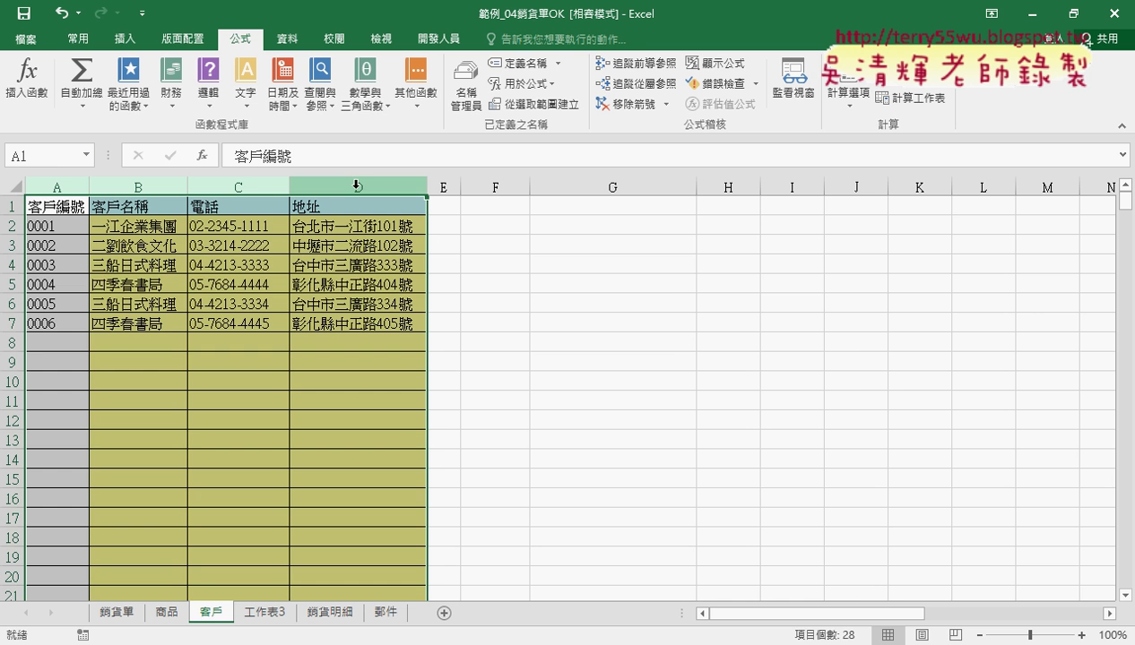
left_click_drag(63, 207, 359, 325)
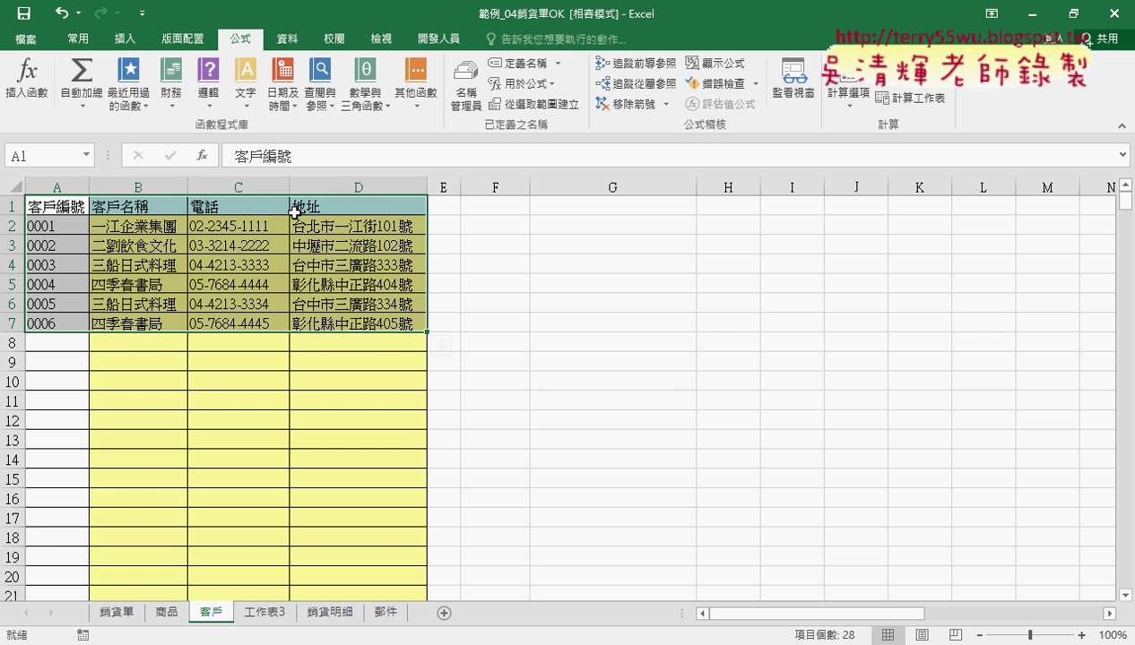
left_click_drag(12, 343, 42, 528)
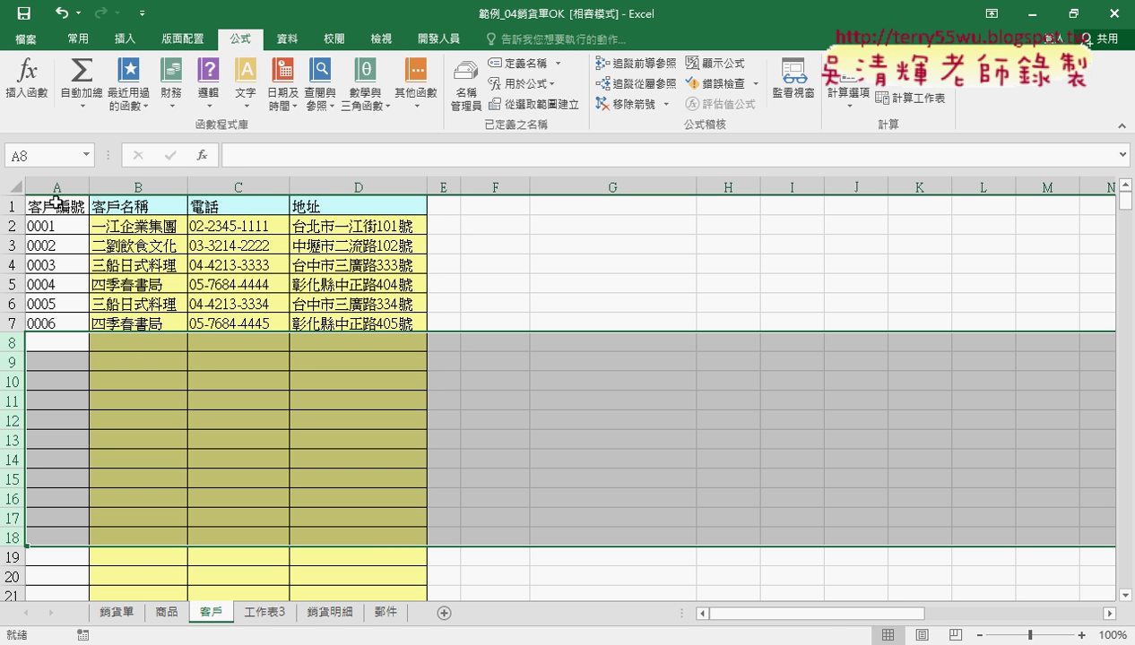
mouse_move(54, 202)
left_mouse_down()
mouse_move(236, 324)
mouse_move(370, 324)
left_mouse_up()
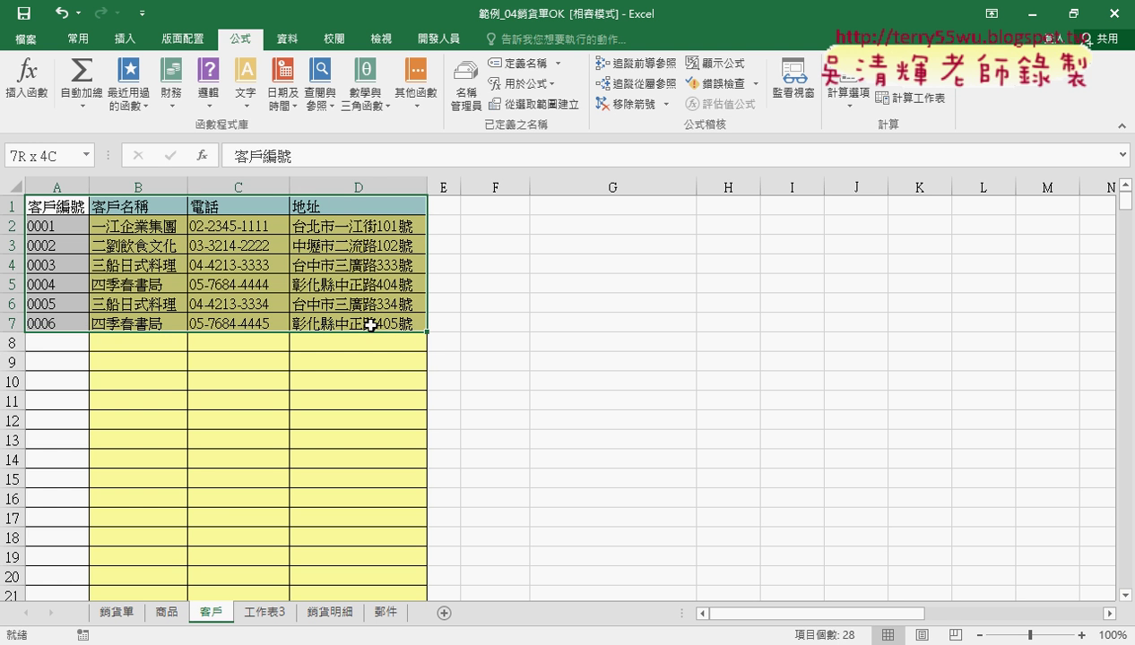
left_click_drag(58, 188, 367, 199)
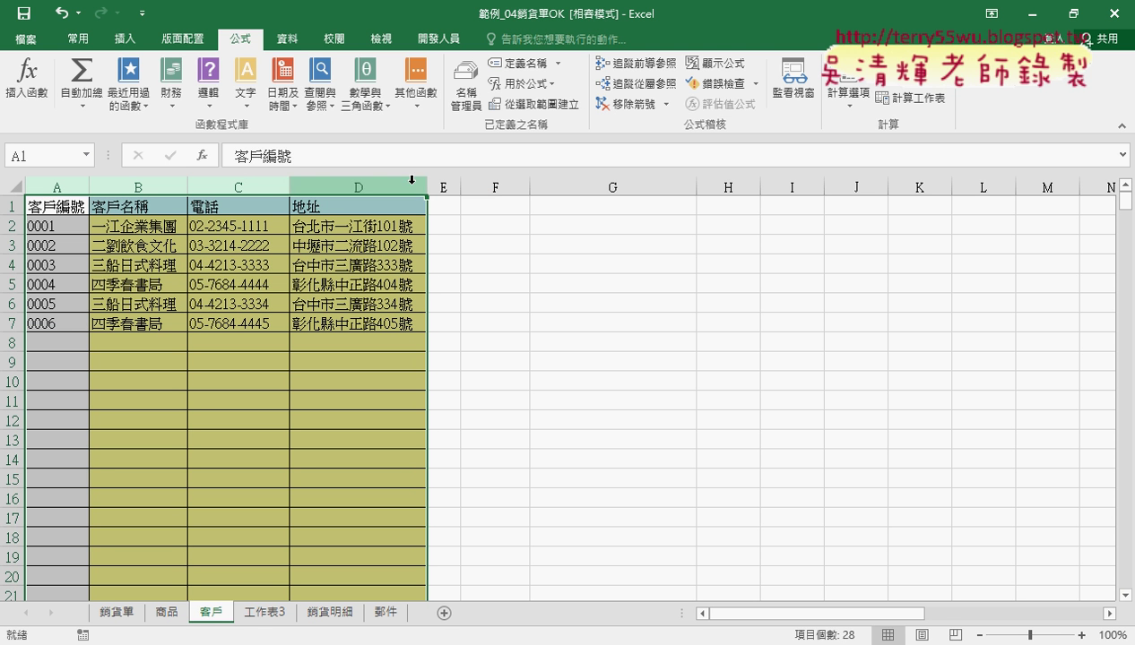
left_click(541, 105)
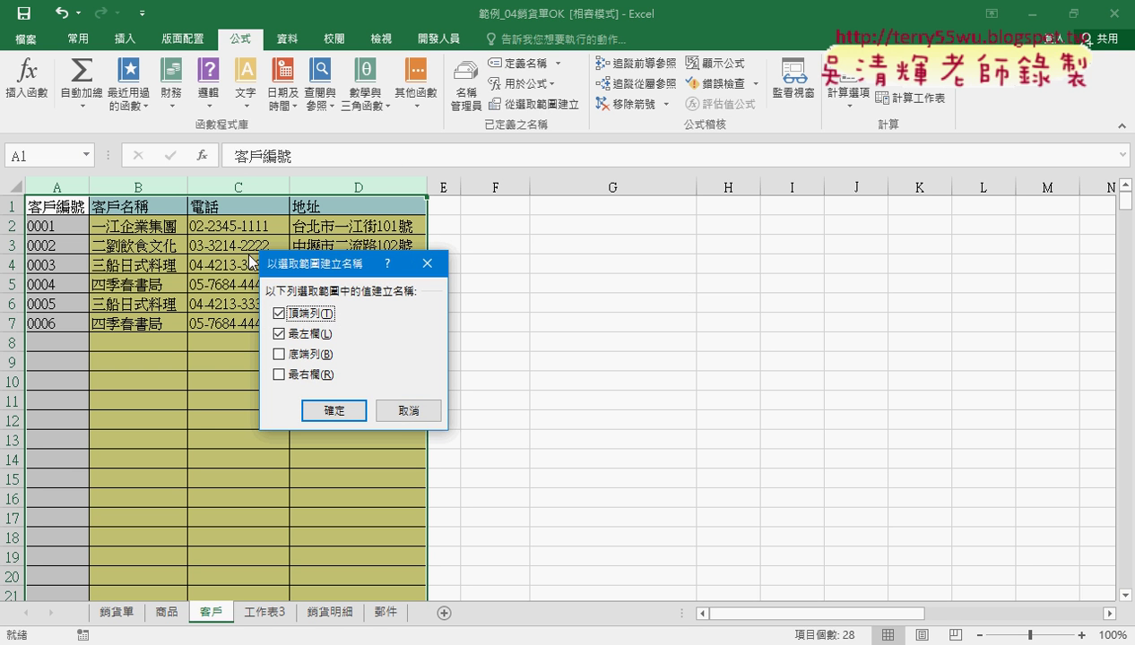
left_click(280, 335)
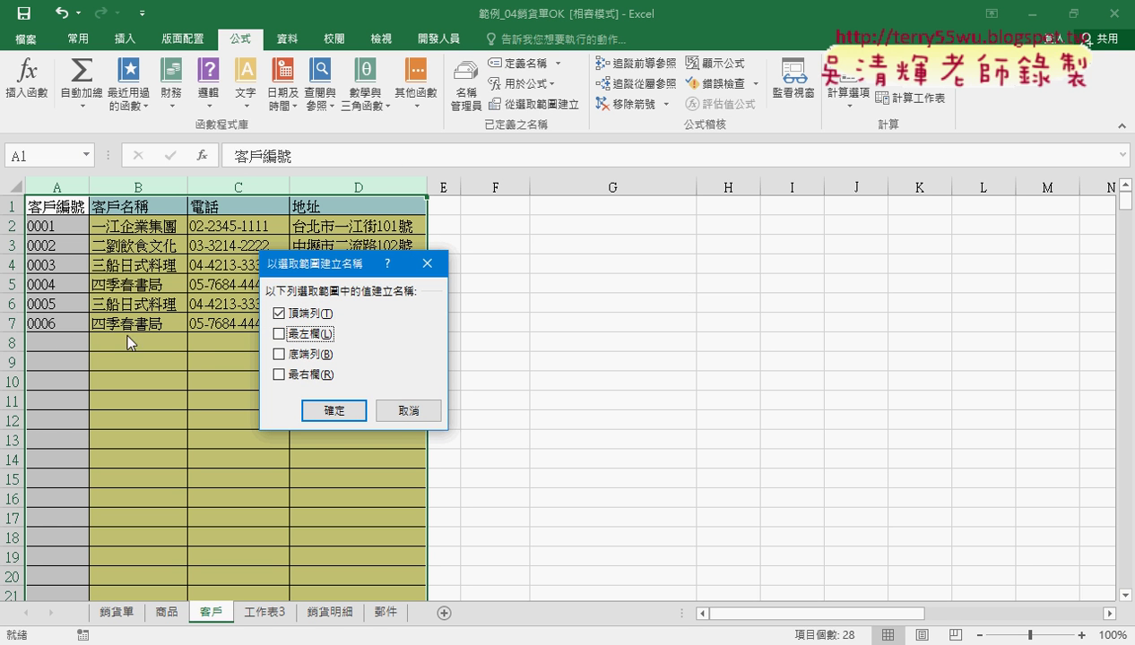
left_click(330, 410)
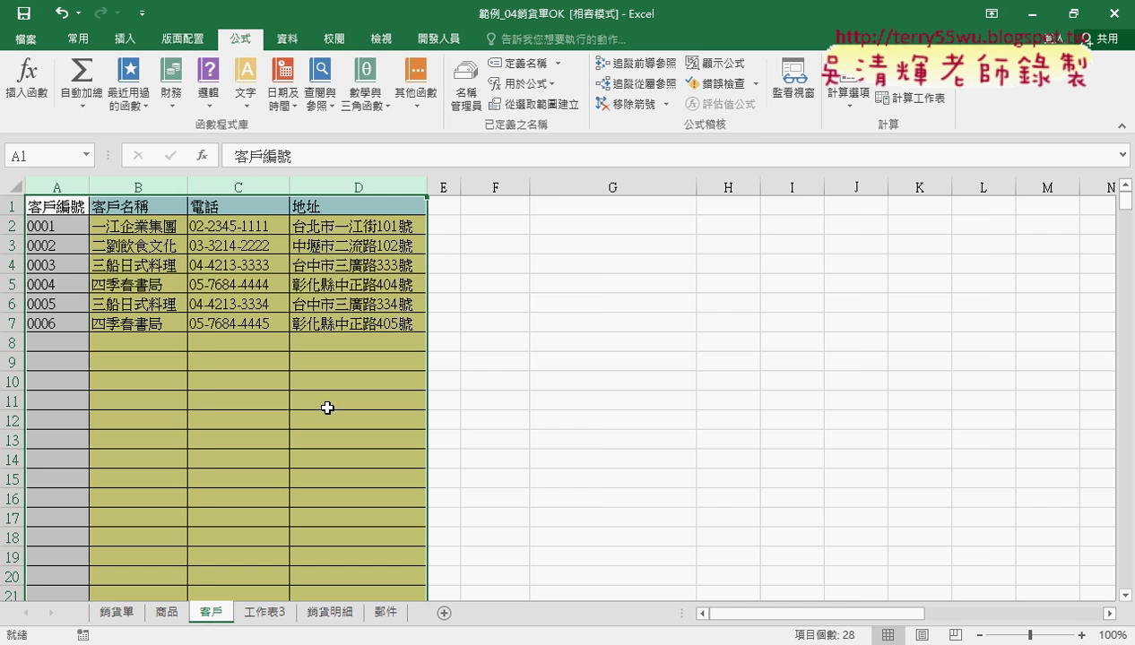
left_click(127, 613)
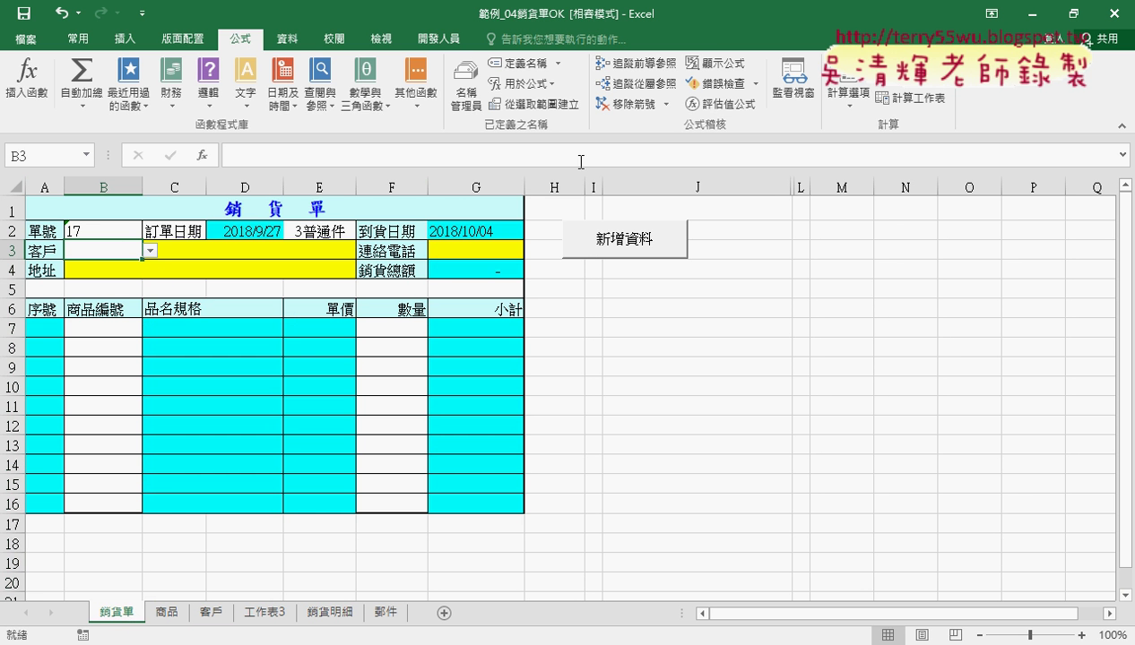
Confirm B3's list validation with source =客戶編號
left_click(287, 39)
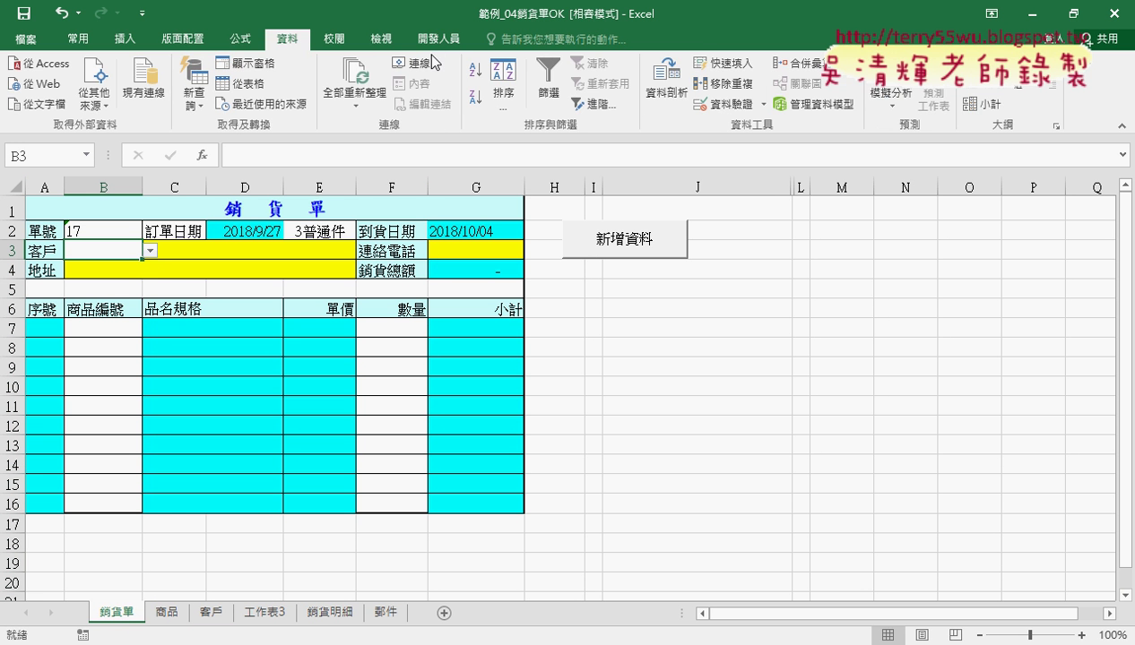
left_click(729, 104)
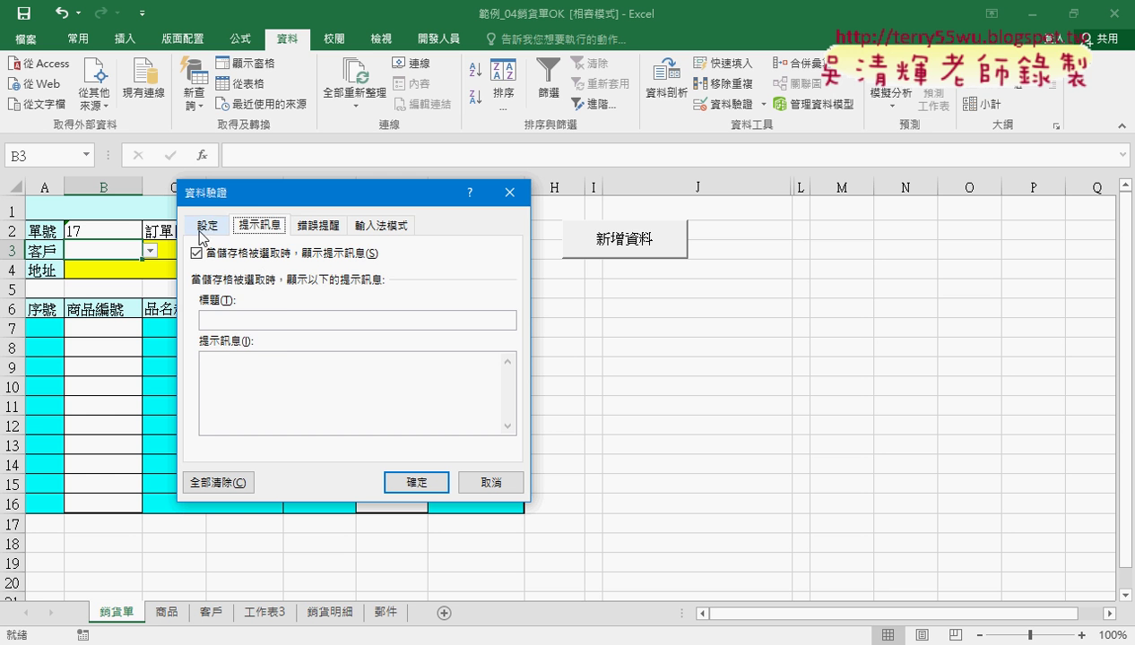
left_click(206, 225)
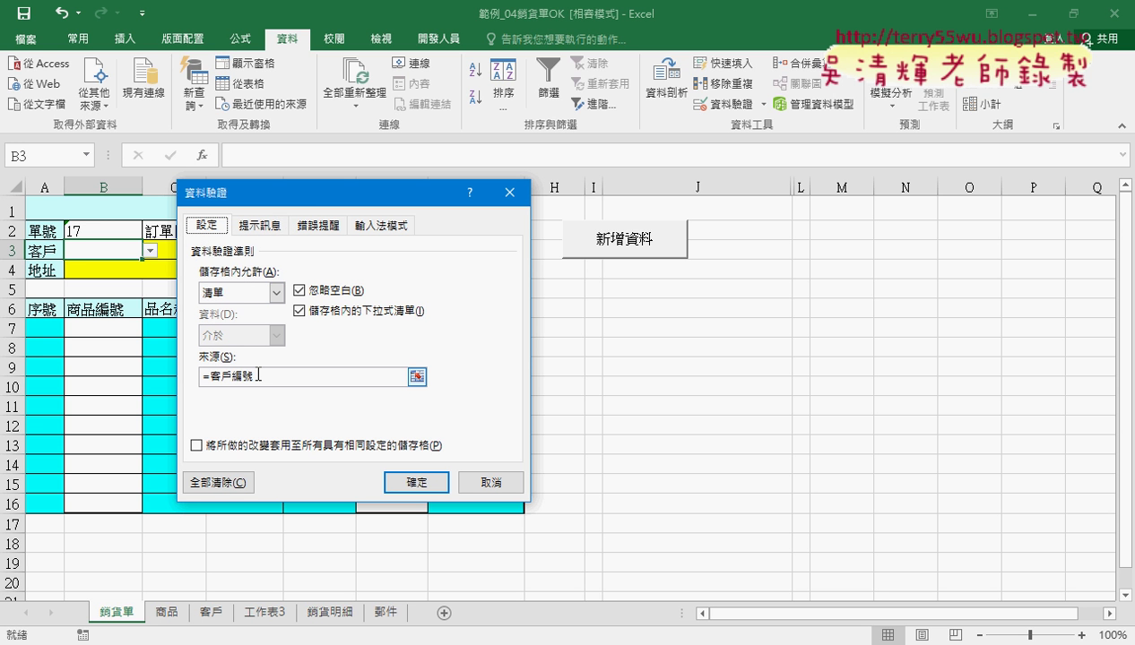
left_click(415, 481)
Open B3's dropdown and scroll through customer IDs 0001–0006 to check them
left_click(151, 251)
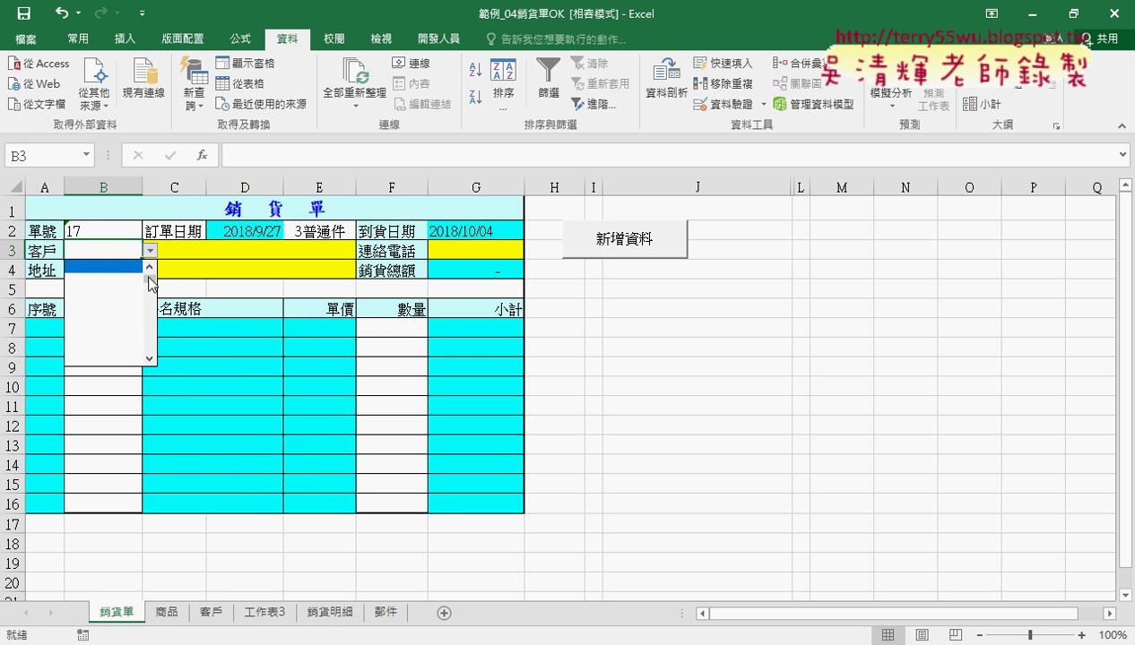
mouse_move(151, 273)
left_mouse_down()
mouse_move(151, 359)
mouse_move(162, 262)
left_mouse_up()
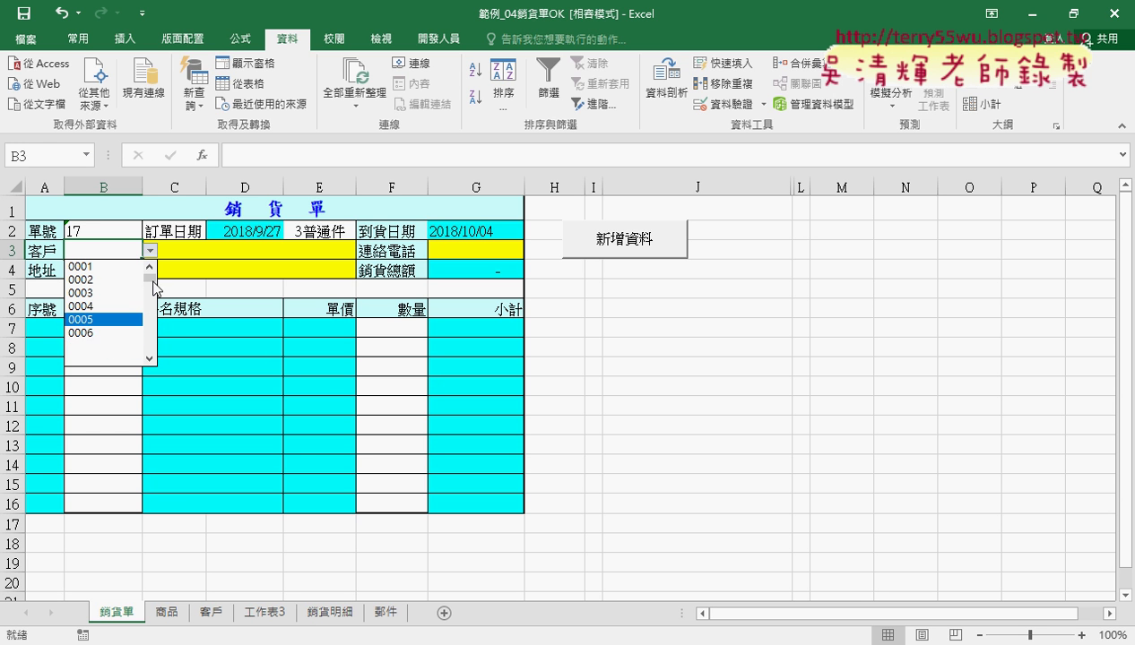
mouse_move(151, 280)
left_mouse_down()
mouse_move(154, 315)
mouse_move(151, 273)
left_mouse_up()
Copy the customer table A1:D7 on the 客戶 sheet
left_click(215, 617)
left_click(212, 614)
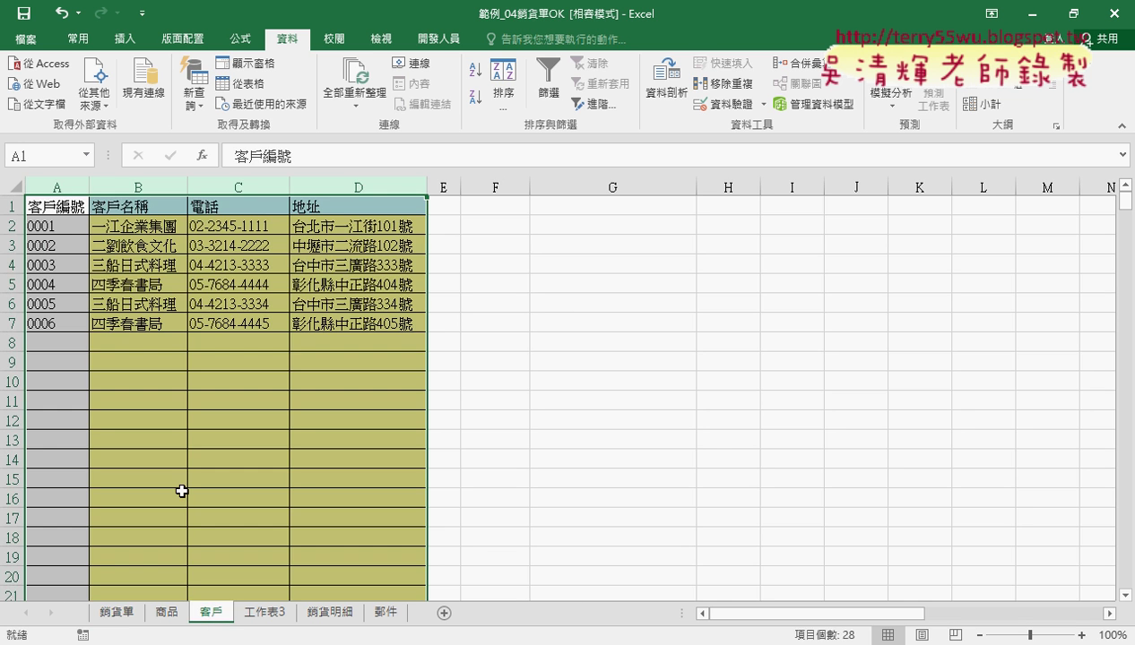
mouse_move(65, 344)
left_mouse_down()
mouse_move(193, 548)
mouse_move(343, 565)
left_mouse_up()
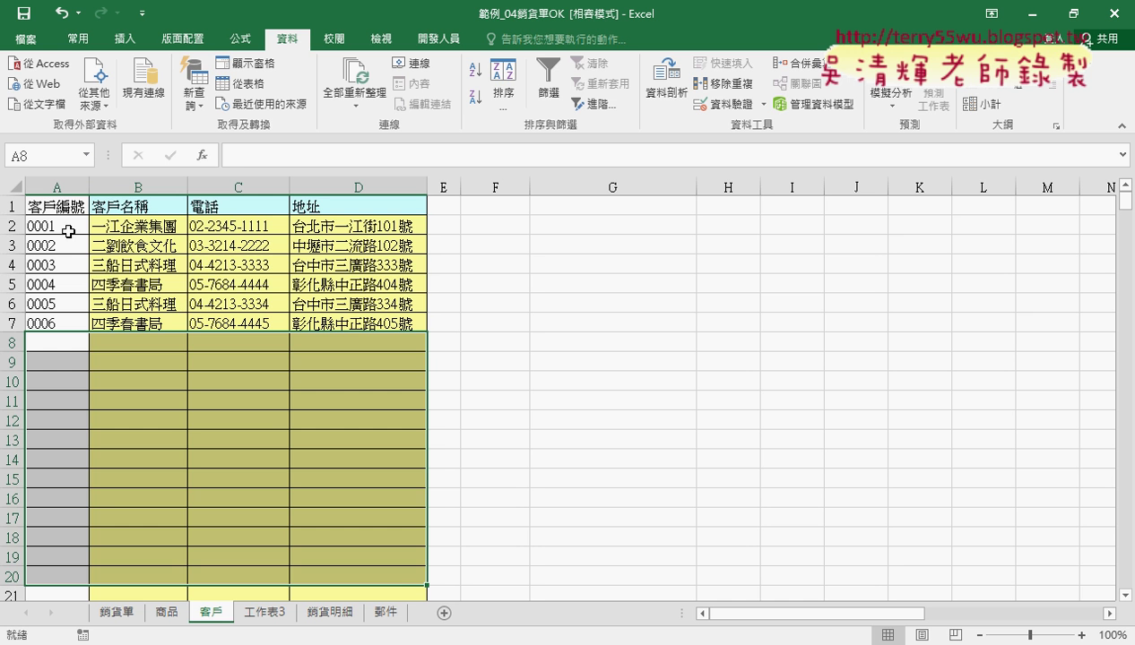
left_click_drag(57, 206, 351, 319)
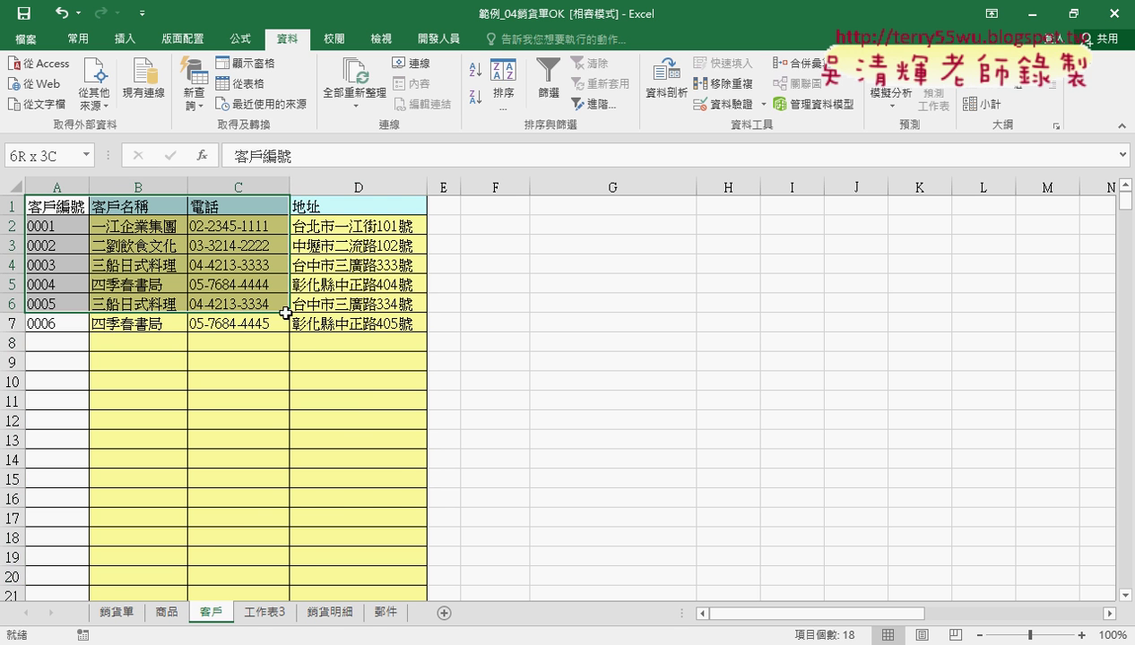
right_click(300, 244)
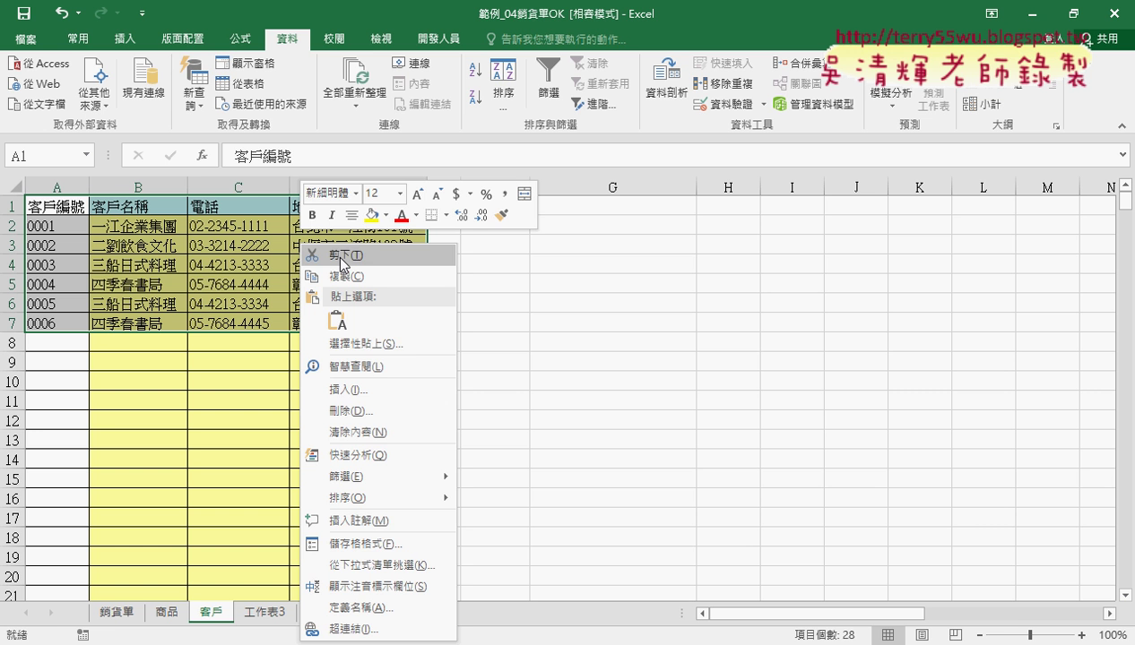
left_click(727, 461)
right_click(308, 299)
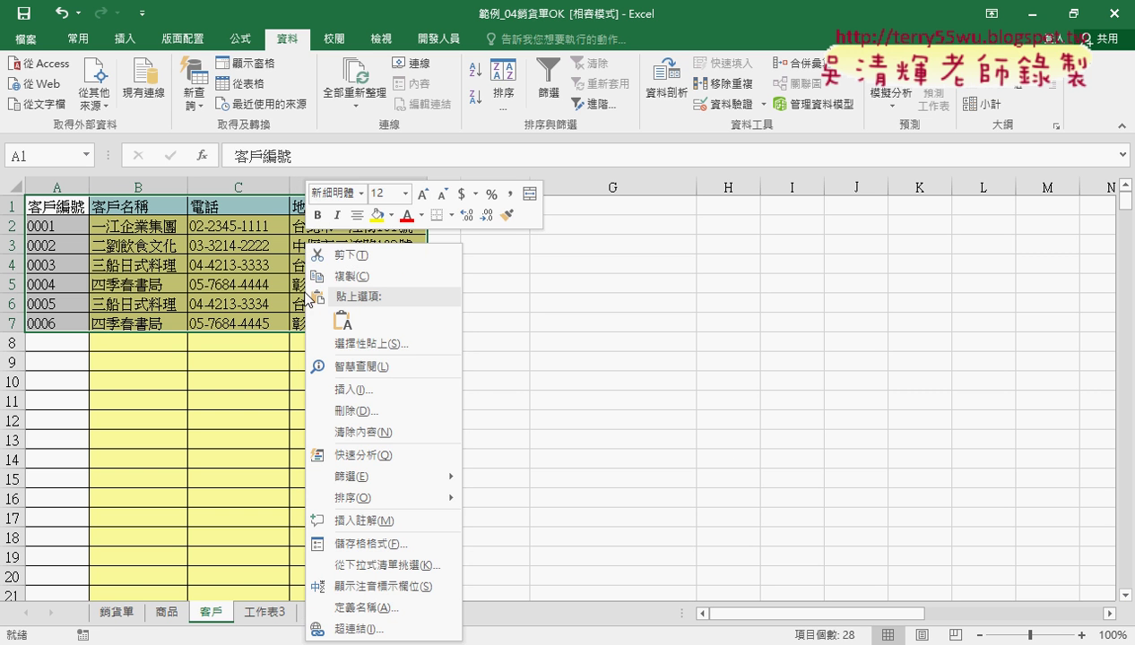
left_click(345, 276)
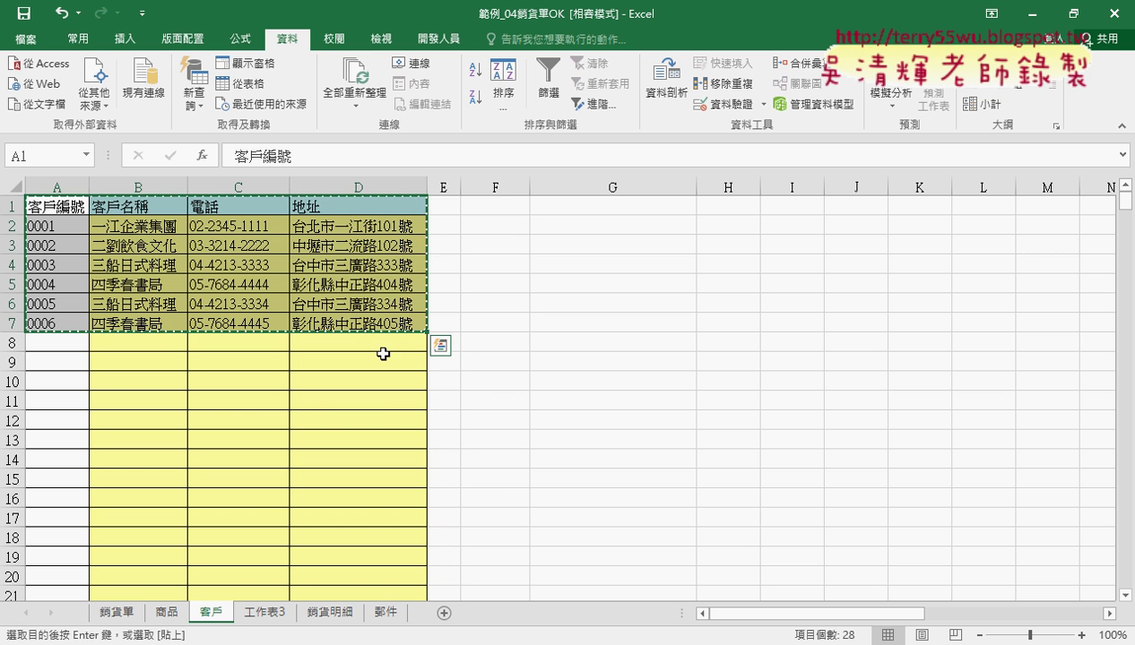
Paste the table into new sheet 工作表1 and auto-fit columns A–D
left_click(448, 614)
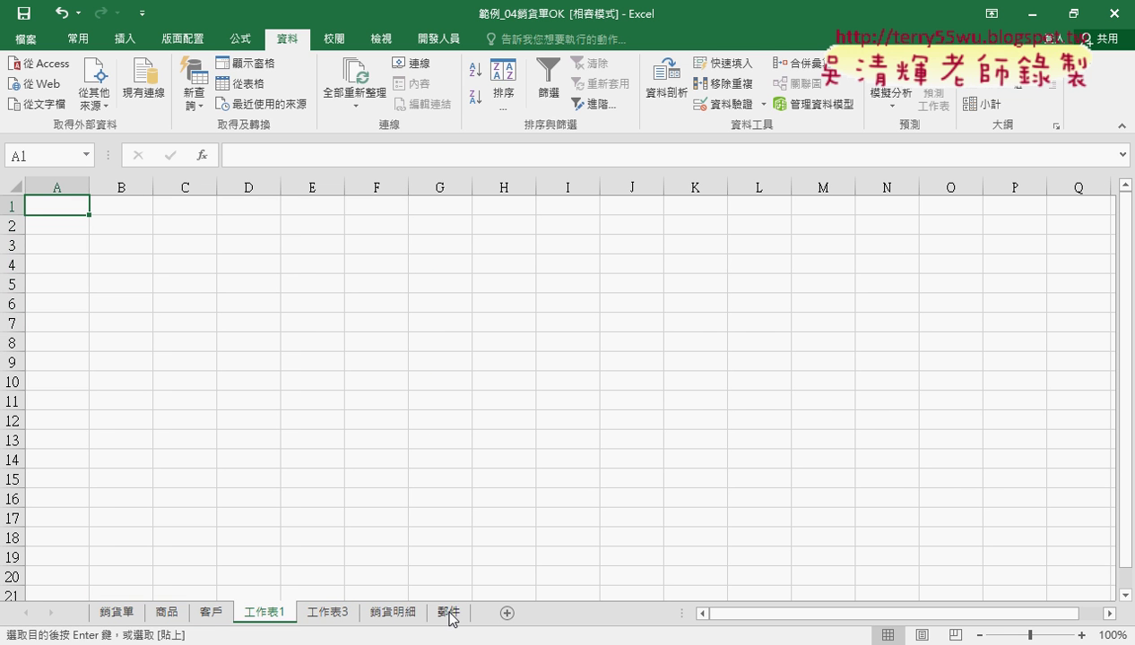
key("ctrl+v")
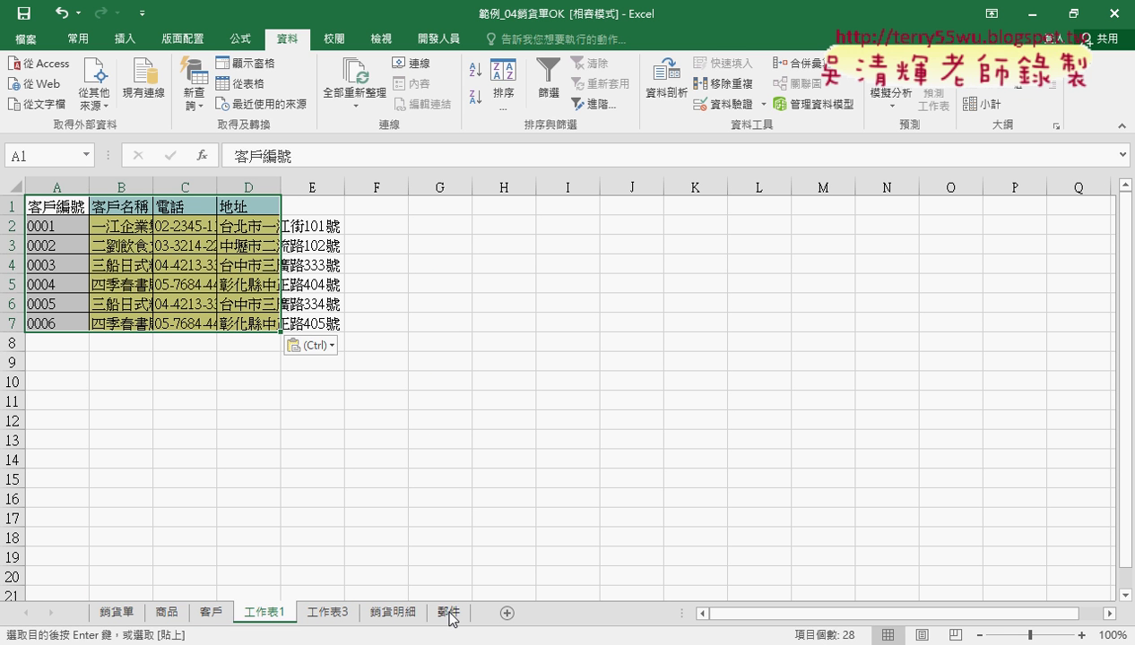
left_click_drag(56, 187, 246, 187)
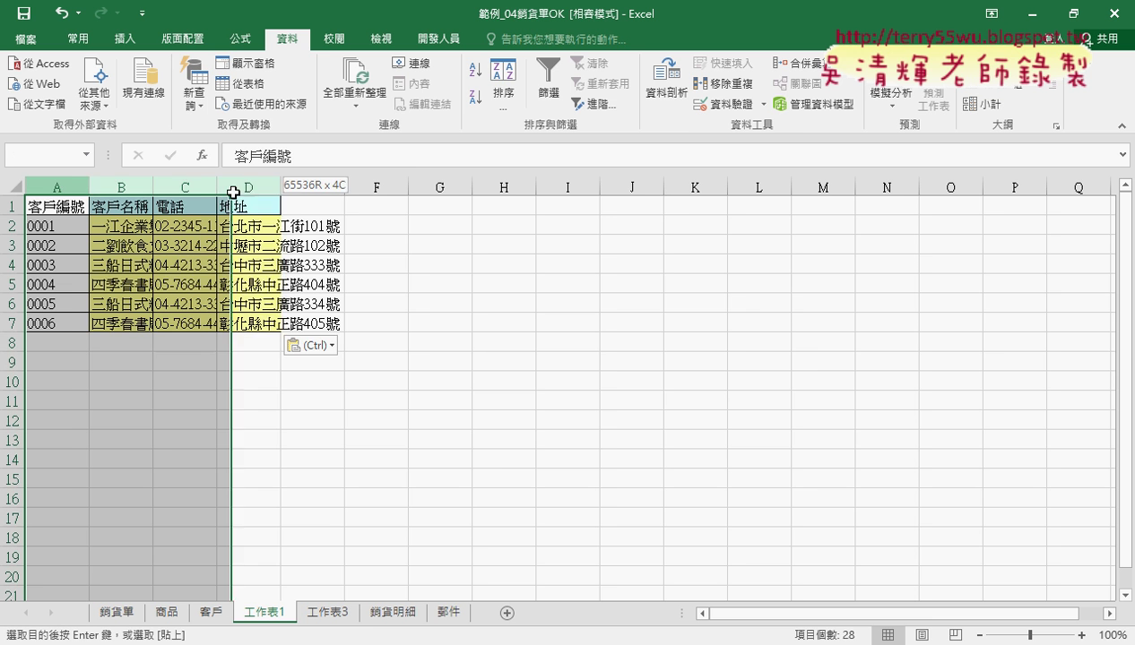
double_click(90, 183)
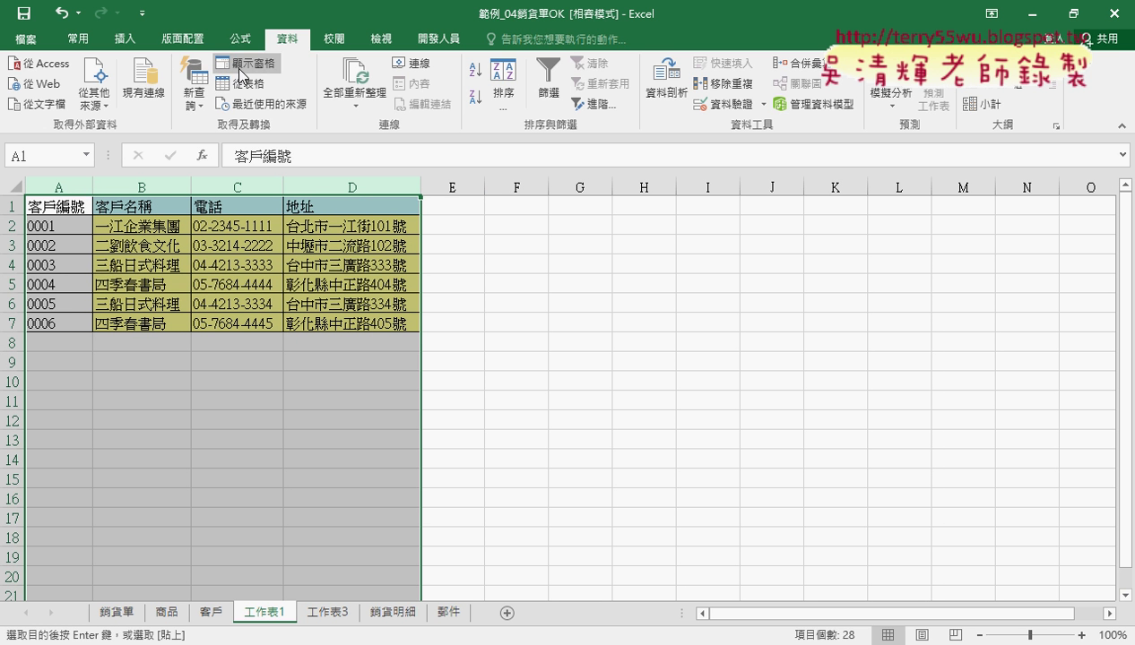
Delete the defined names 客戶編號, 客戶名稱, 電話 and 地址 in Name Manager
left_click(241, 40)
left_click(473, 109)
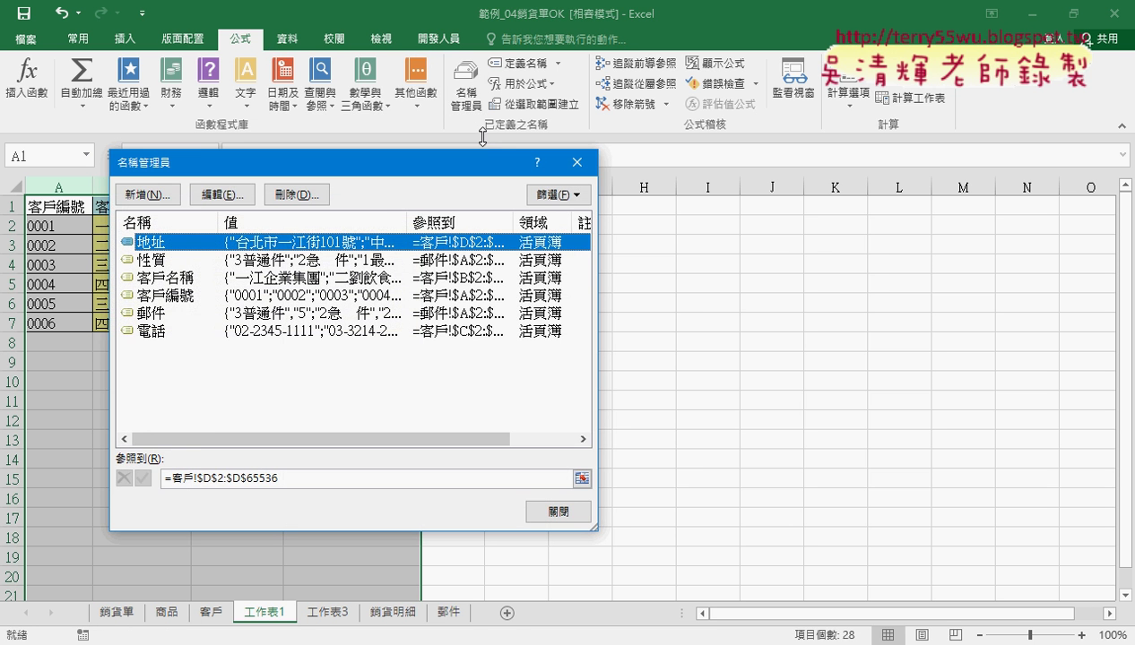
left_click_drag(353, 167, 792, 164)
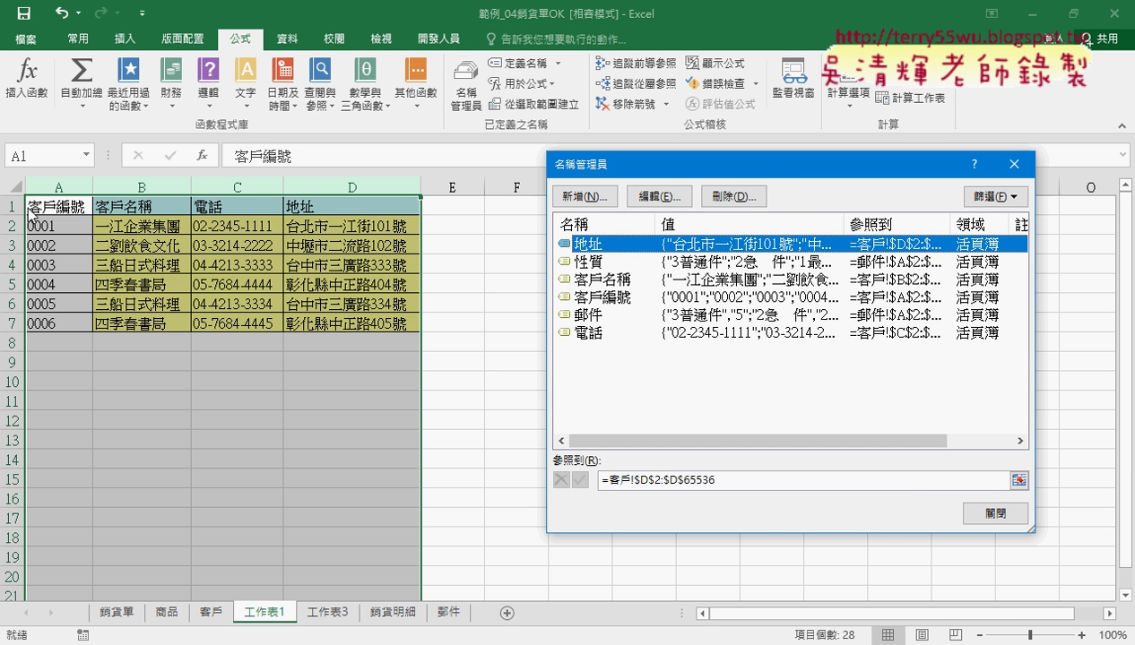
left_click(599, 299)
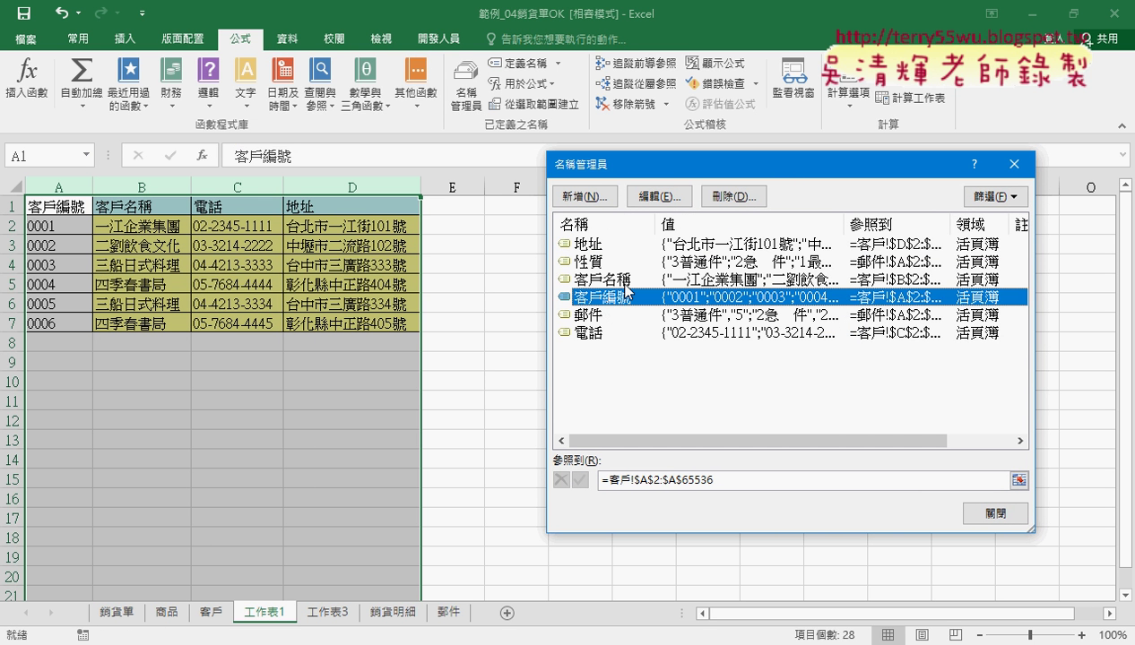
left_click(625, 283, "ctrl")
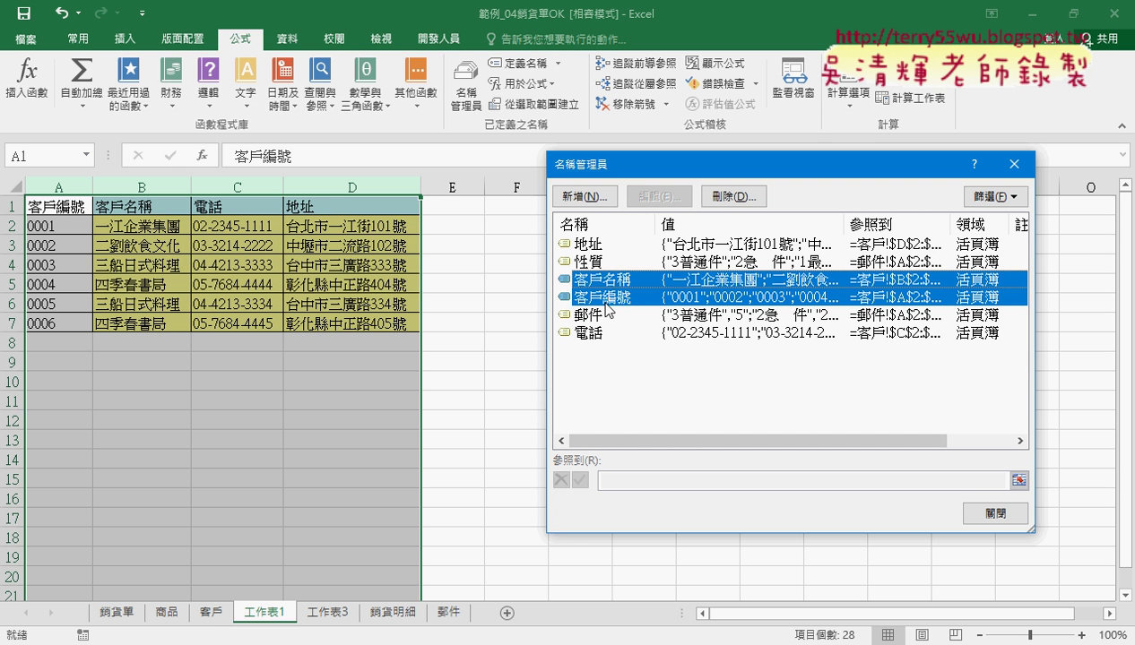
left_click(594, 336, "ctrl")
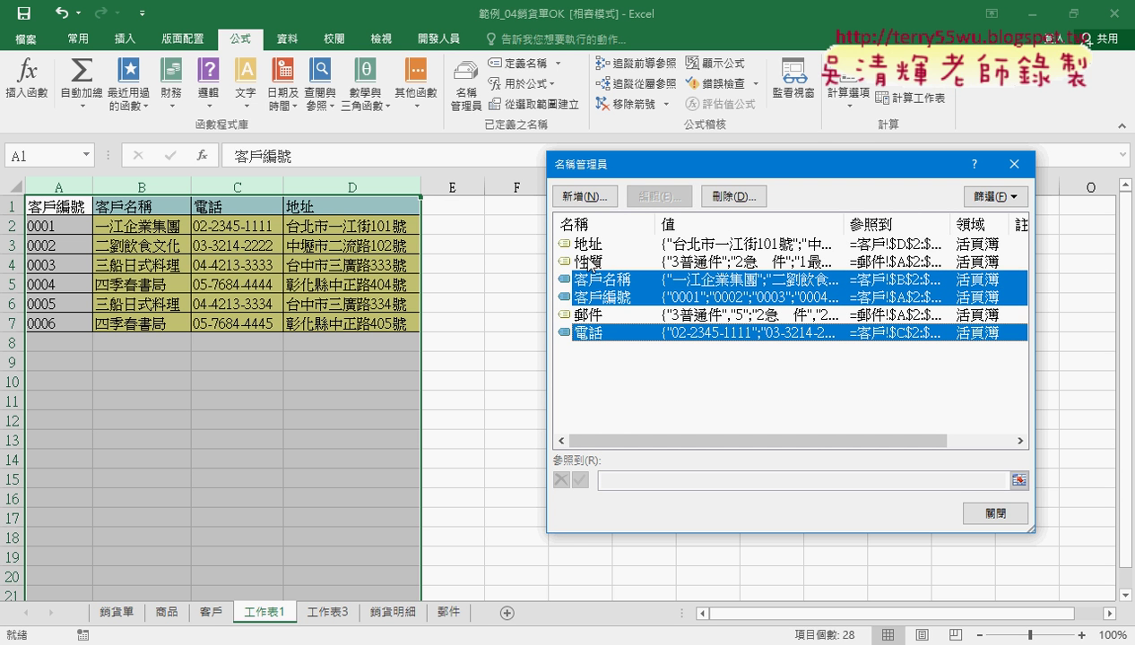
left_click(588, 245, "ctrl")
left_click(733, 195)
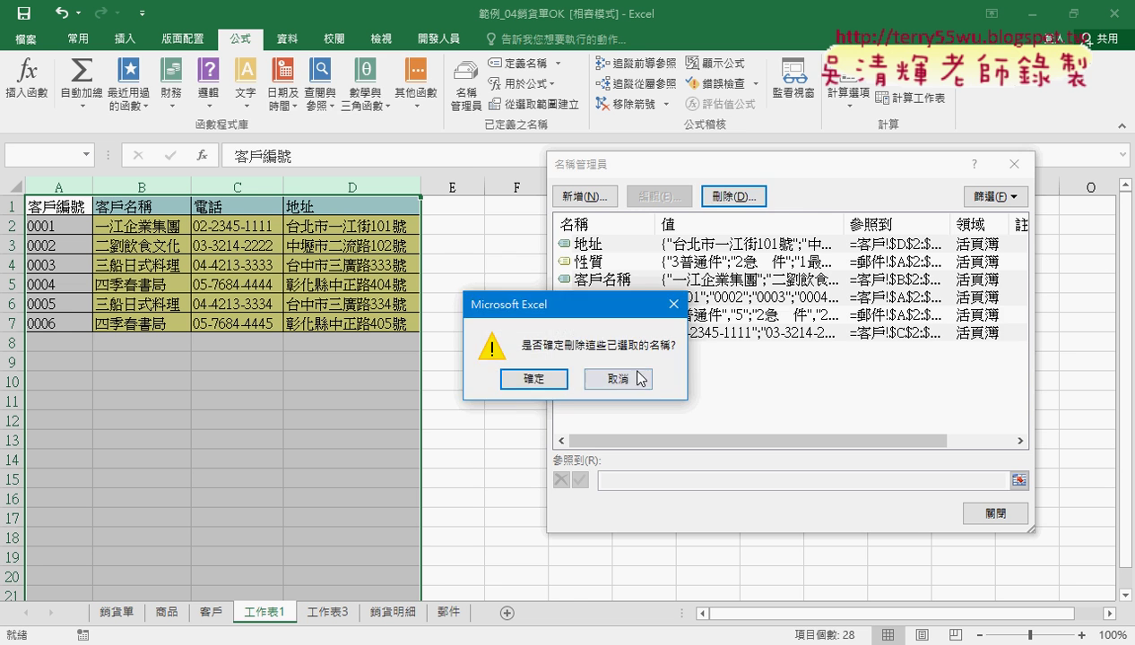
left_click(559, 376)
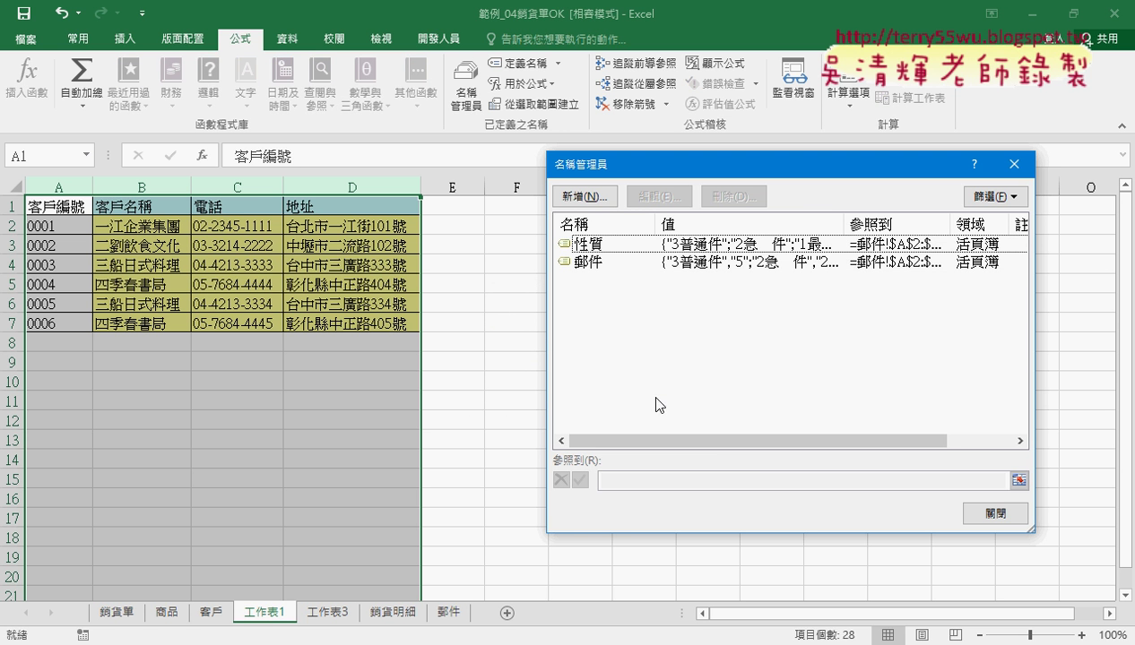
left_click(988, 515)
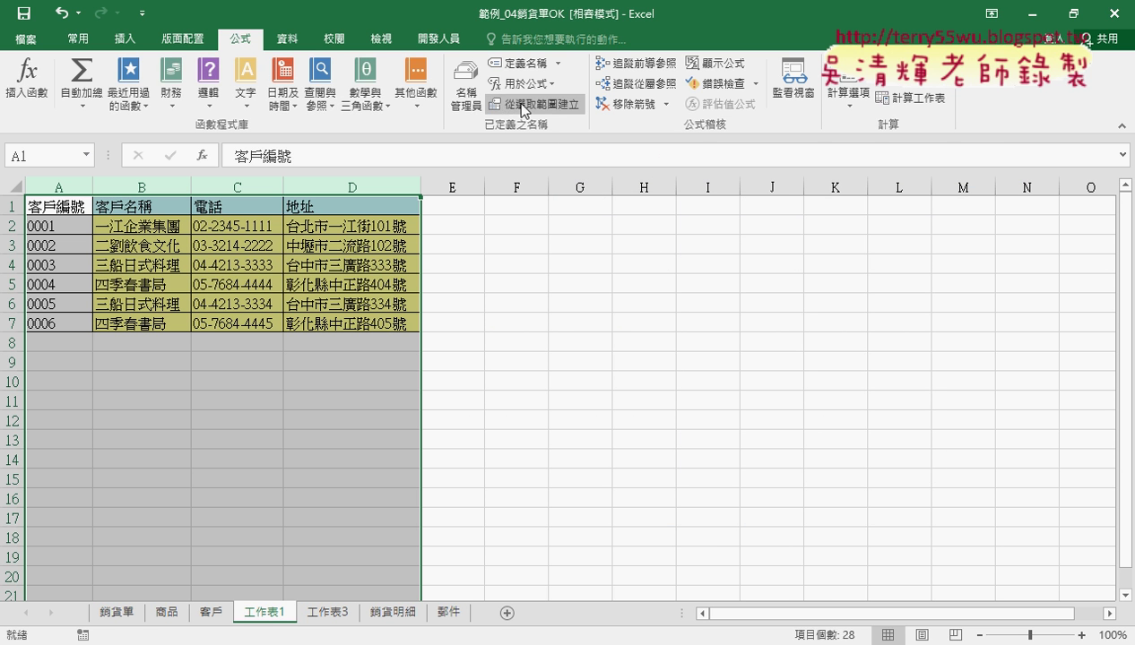
Create names from the top row only, then go back to 銷貨單
left_click(529, 104)
left_click(728, 334)
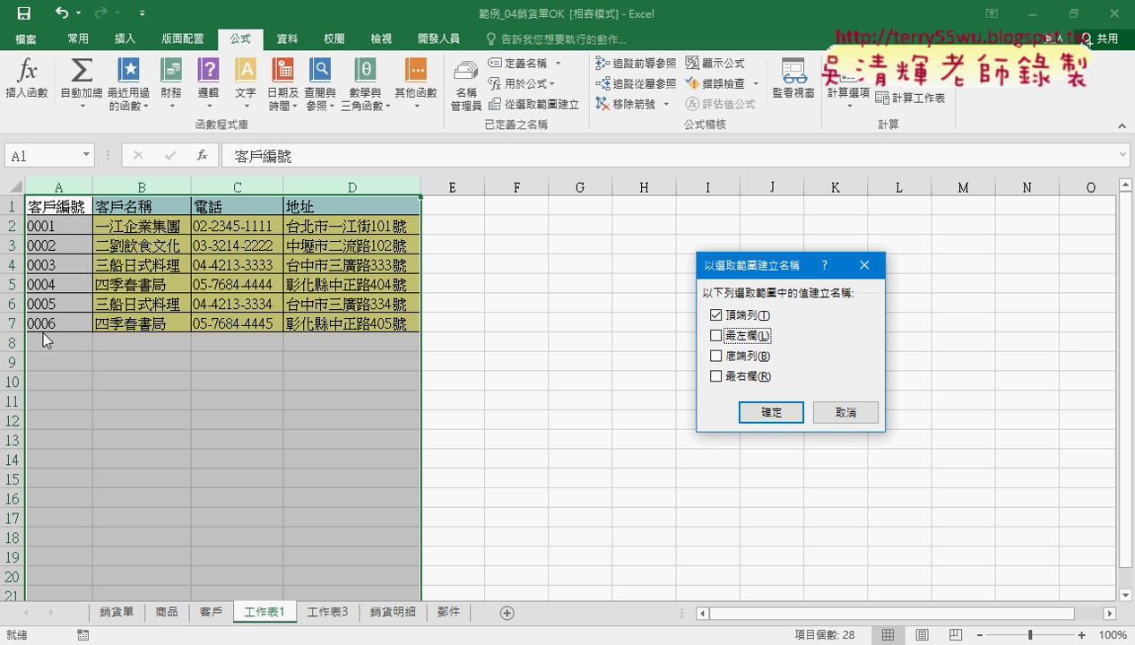
left_click(771, 413)
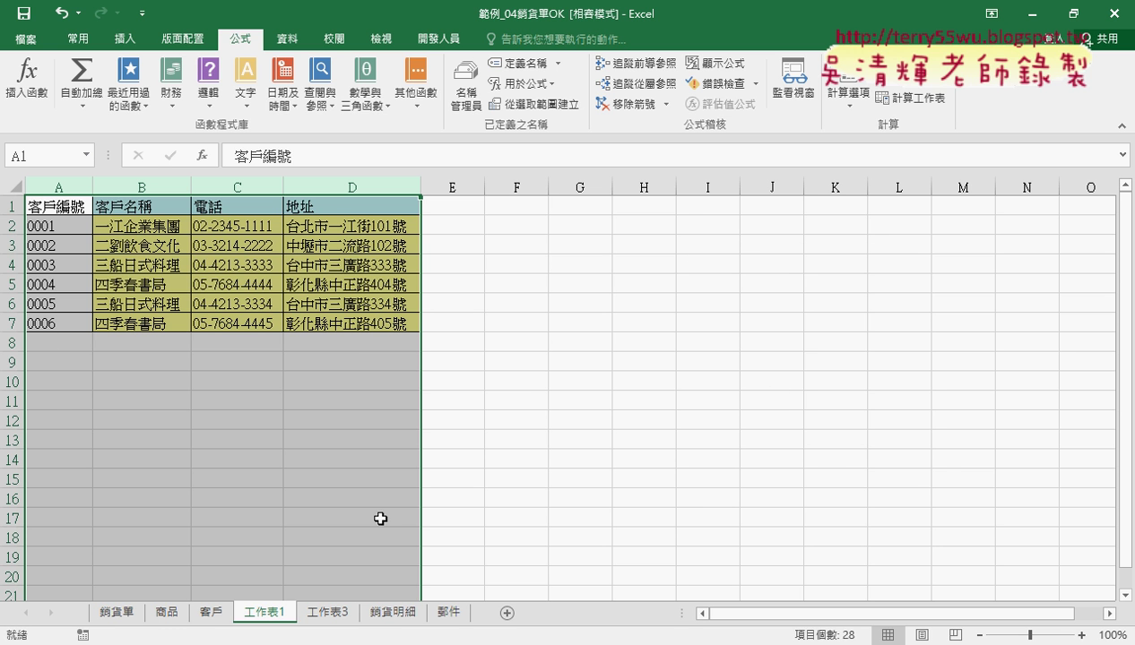
left_click(116, 613)
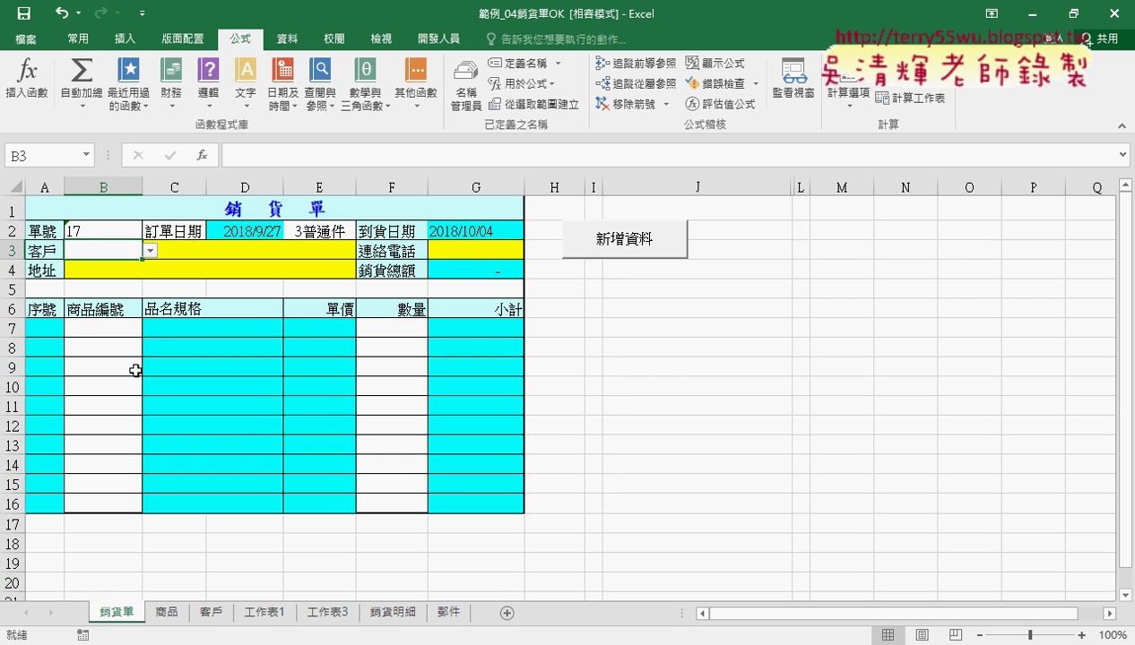
Choose customer 0001 in B3 and inspect C3's IF-wrapped VLOOKUP formula showing #NAME?
left_click(152, 253)
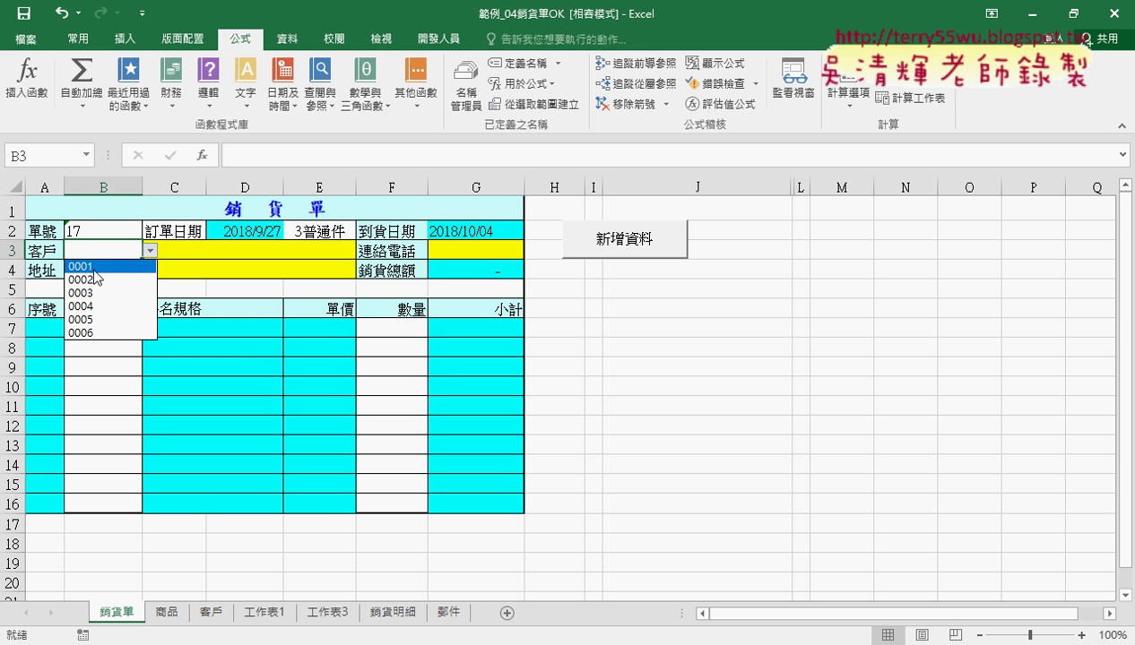
left_click(91, 267)
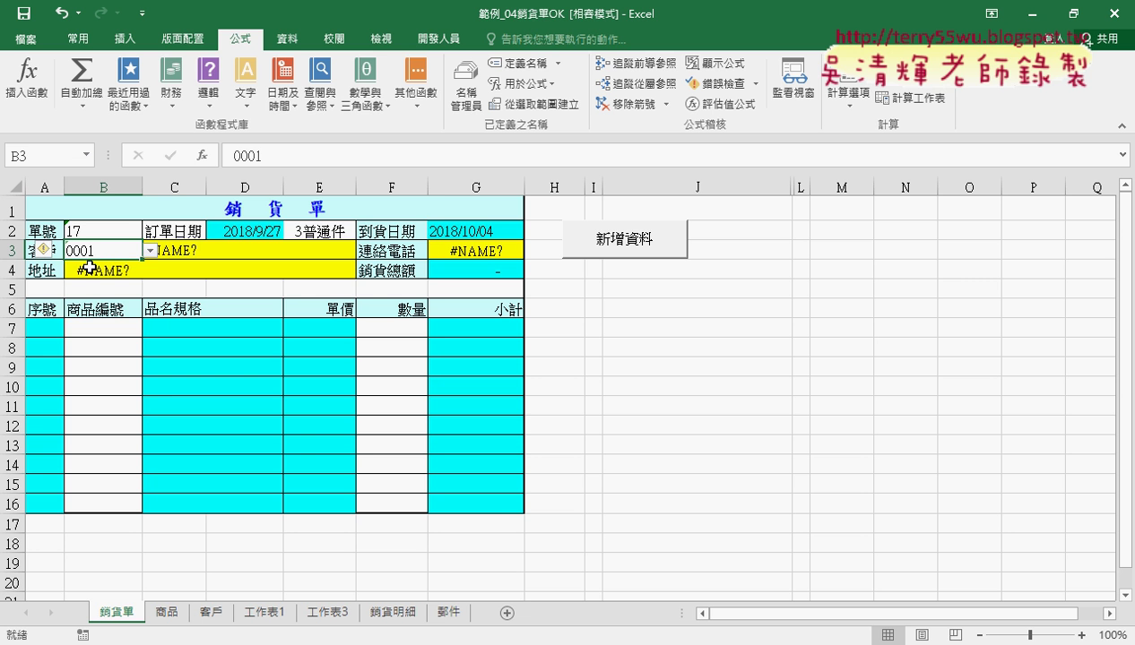
left_click(187, 254)
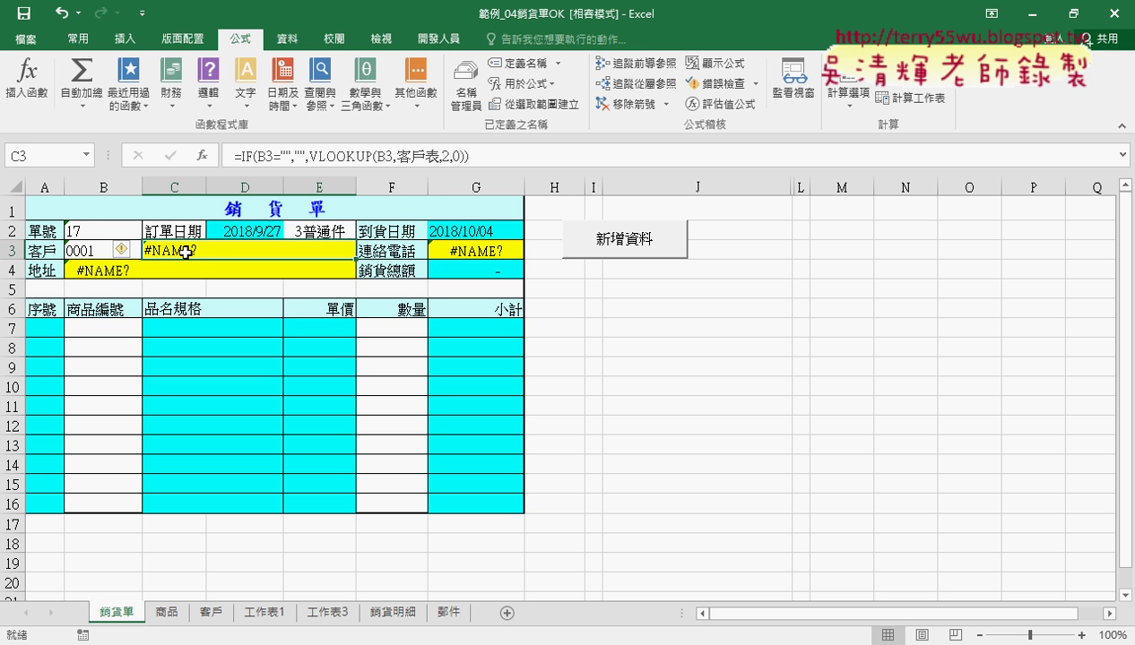
Select A2:D7 on the 客戶 sheet and name it 客戶表 in the Name Box
left_click(212, 613)
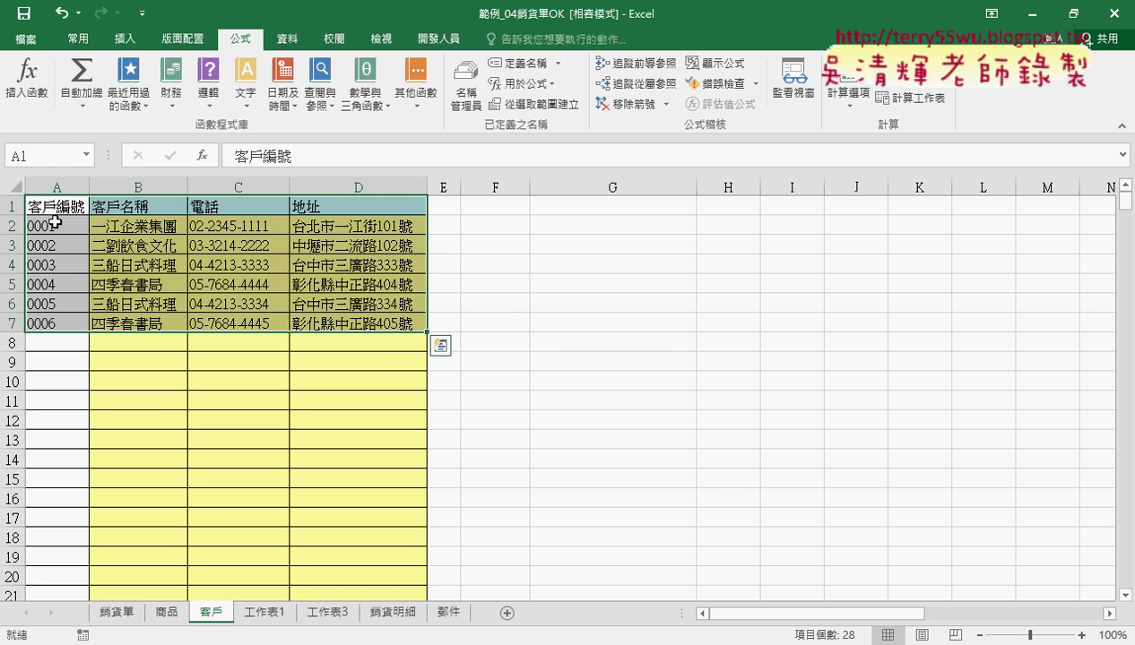
left_click_drag(50, 226, 377, 323)
double_click(215, 613)
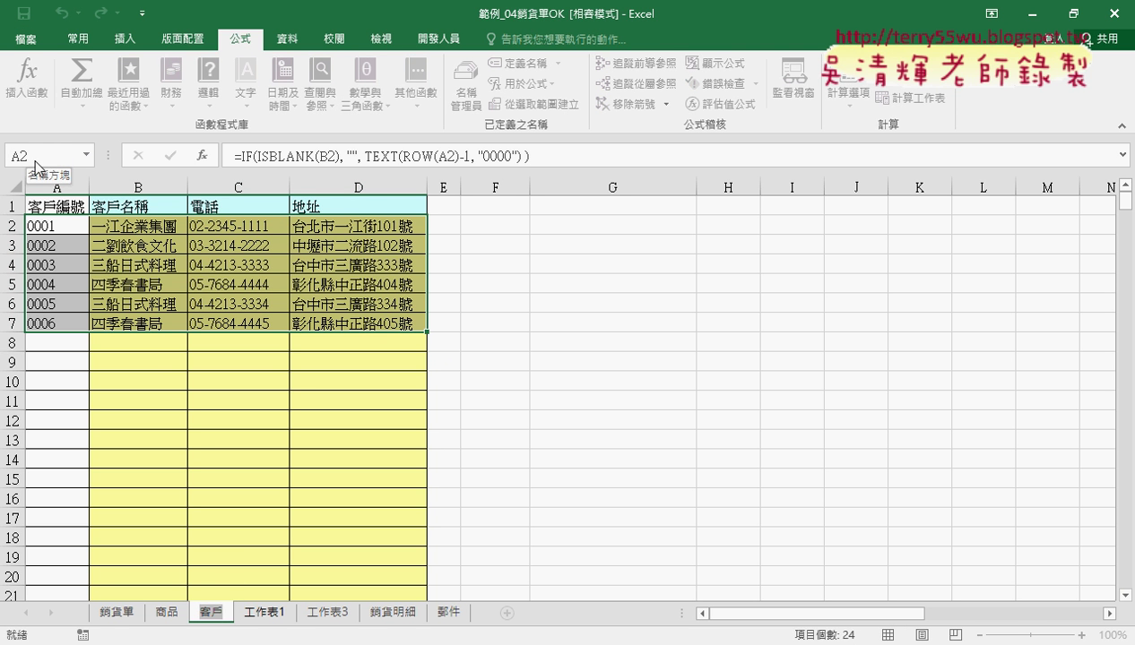
left_click(215, 517)
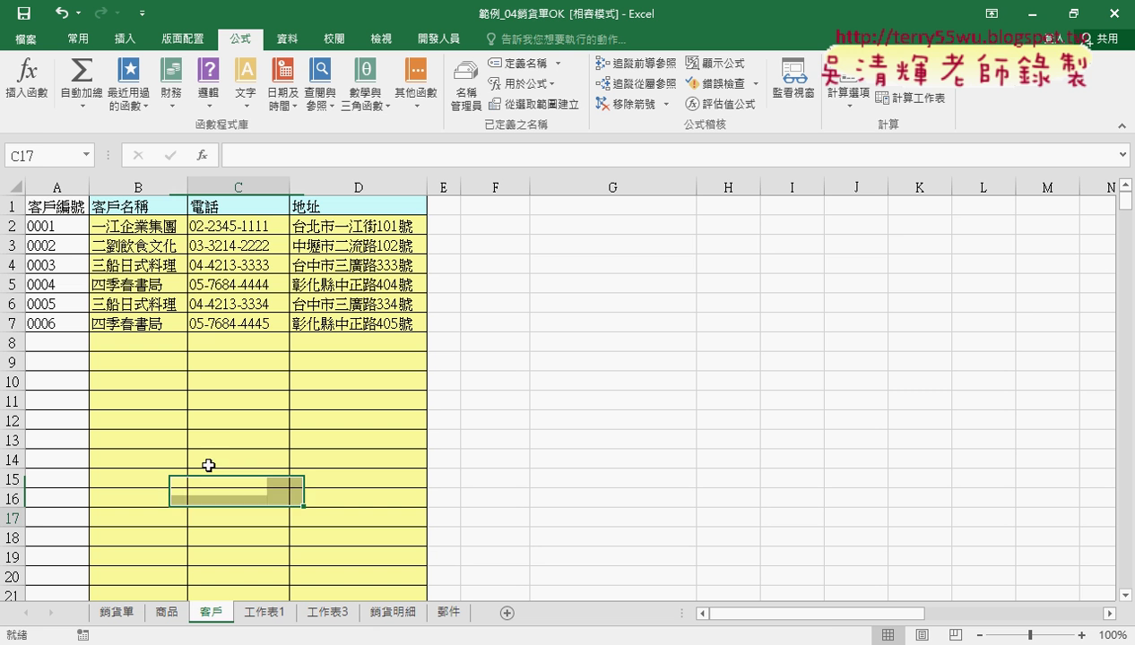
left_click(40, 156)
mouse_move(80, 226)
left_mouse_down()
mouse_move(329, 307)
mouse_move(329, 323)
left_mouse_up()
left_click(35, 156)
type("客戶")
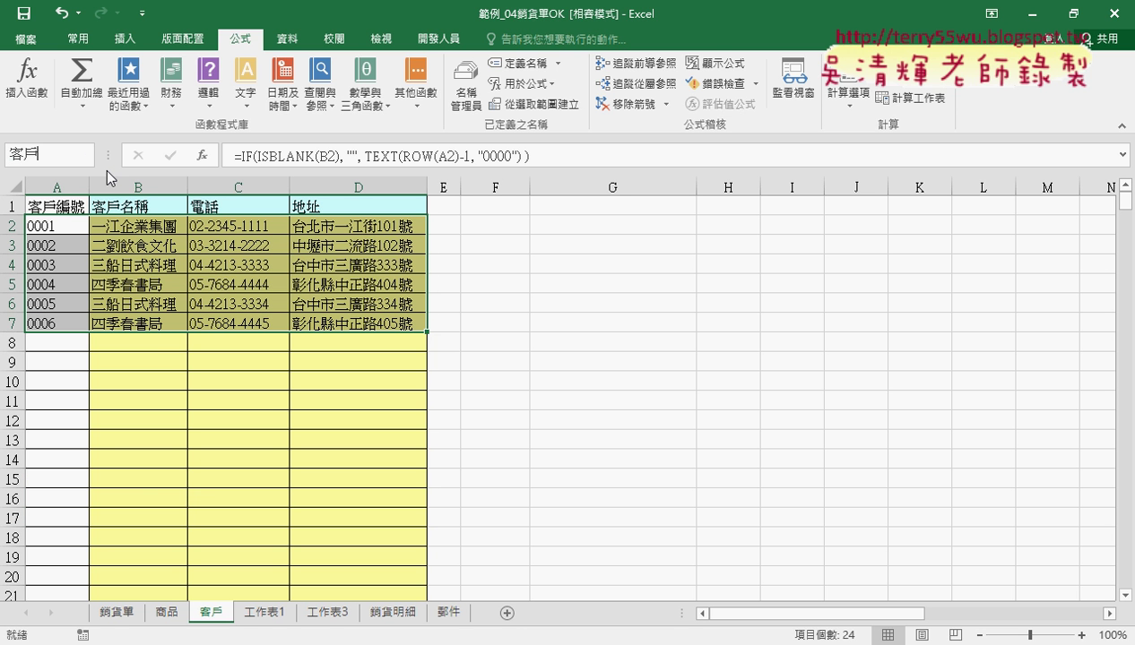
type("abd")
key("BackSpace")
key("BackSpace")
key("BackSpace")
key("Return")
type("表")
key("Return")
Choose customer 0002 in B3 on the 銷貨單 form
left_click(139, 612)
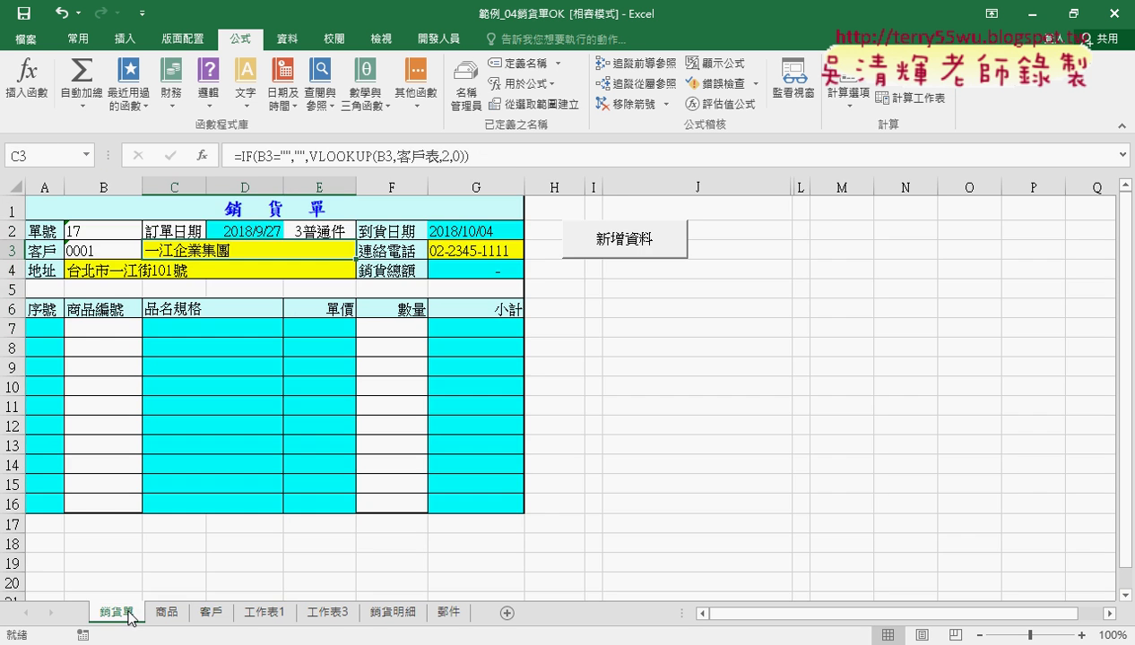
left_click(126, 252)
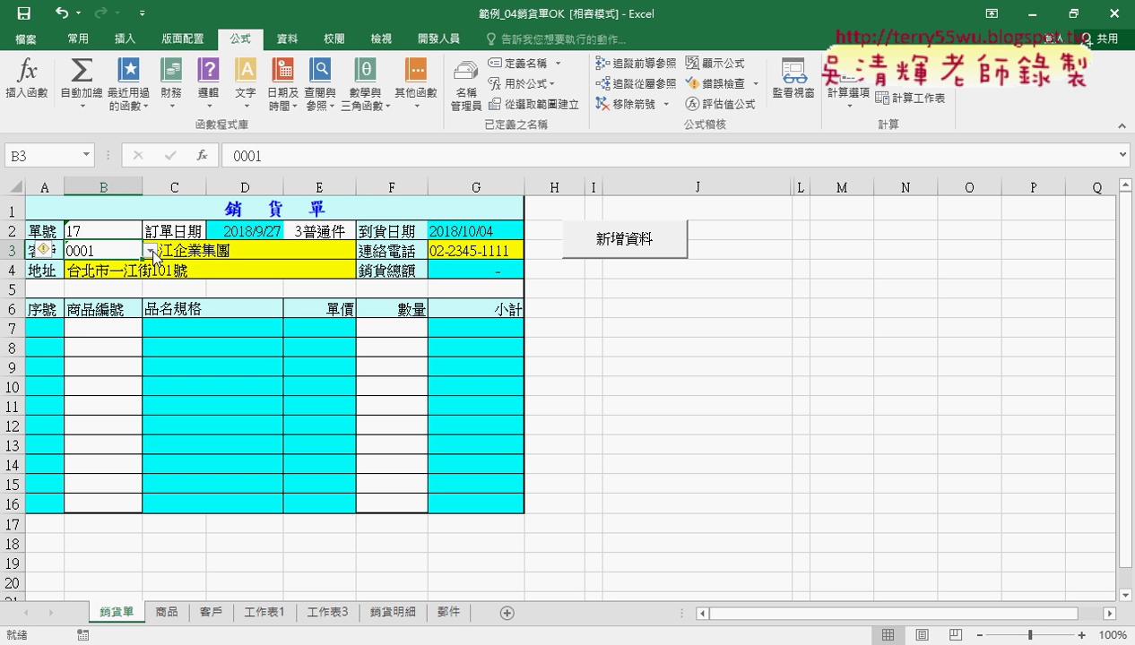
left_click(150, 251)
left_click(116, 280)
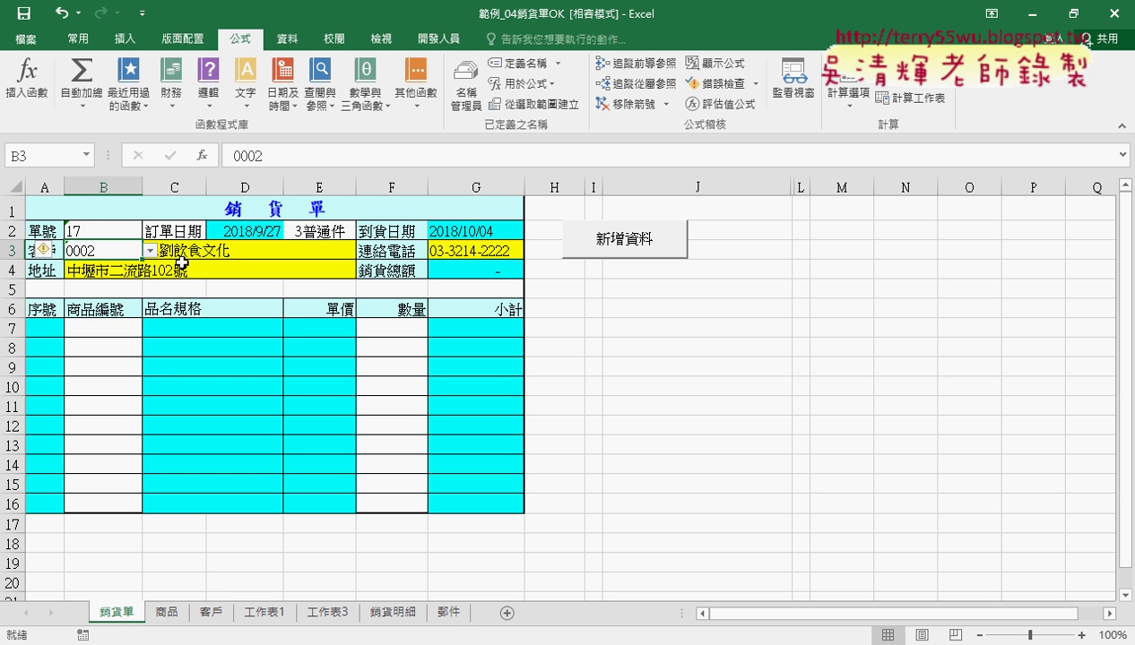
Review C3's VLOOKUP arguments: range 客戶表, column 2, exact match 0
left_click(188, 255)
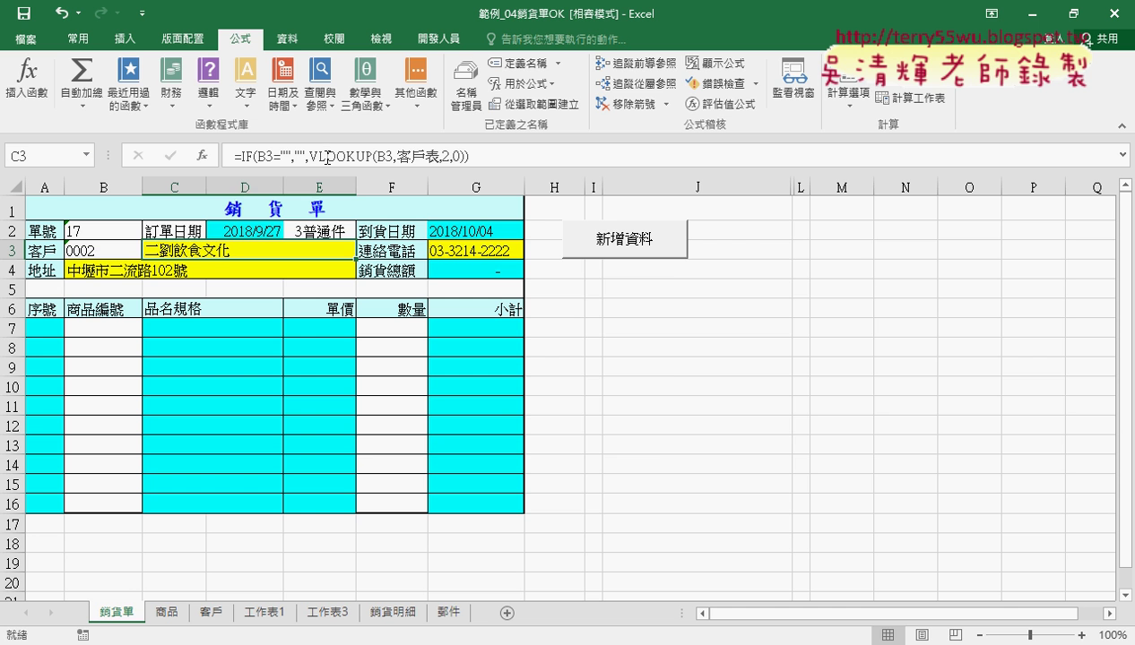
left_click(327, 157)
left_click(201, 155)
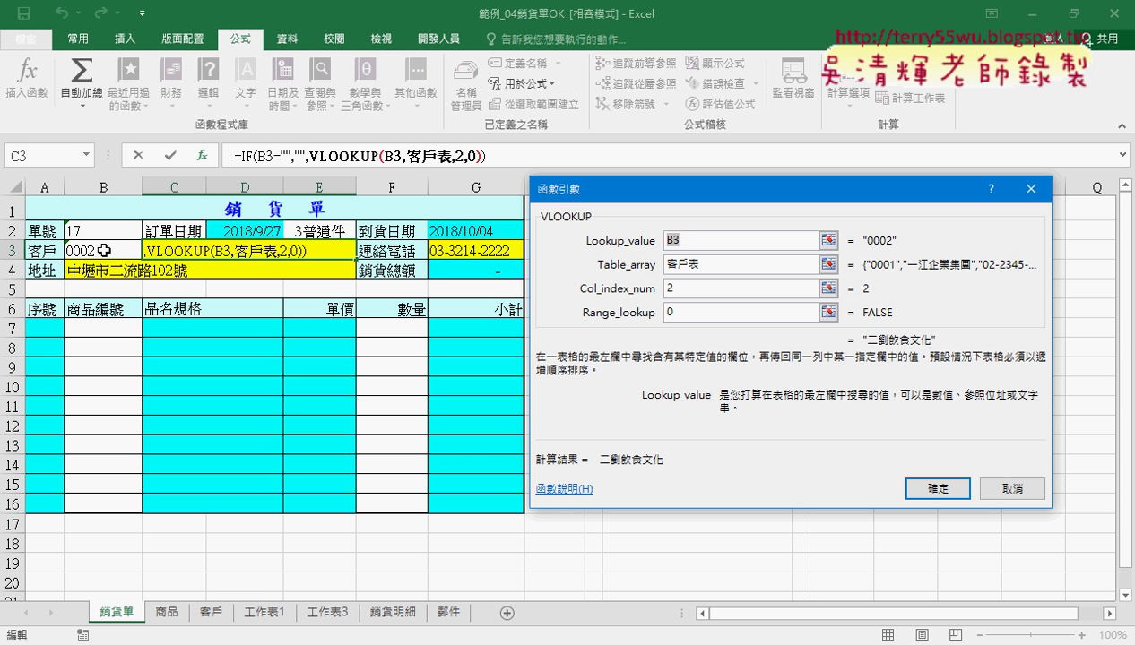
double_click(667, 265)
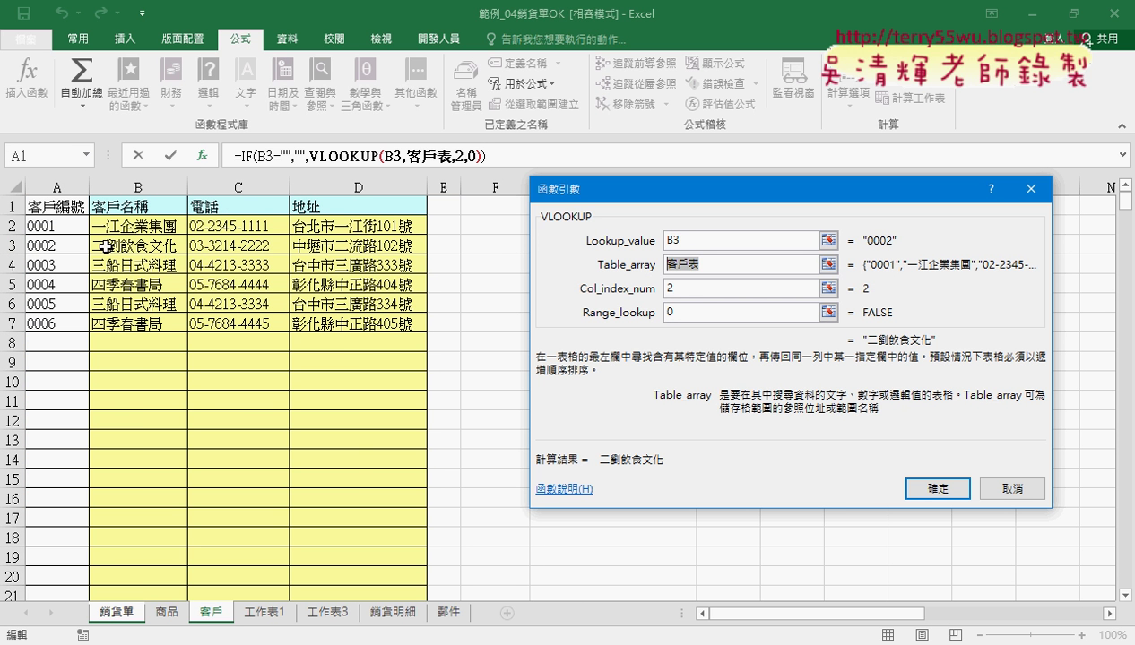
left_click(668, 288)
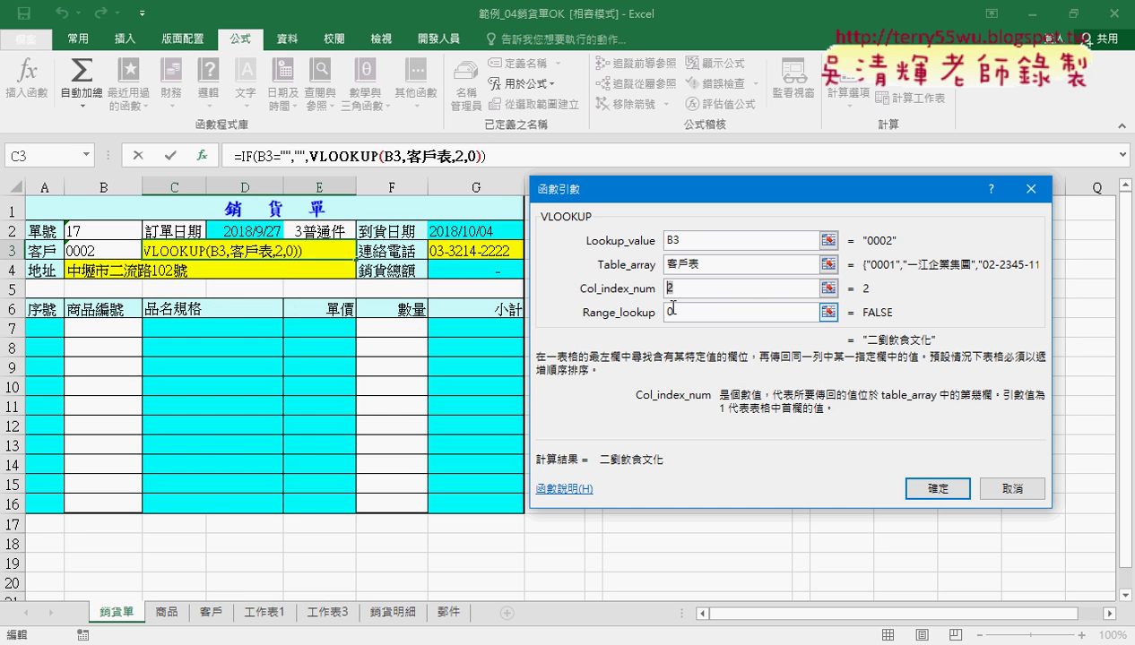
left_click(672, 309)
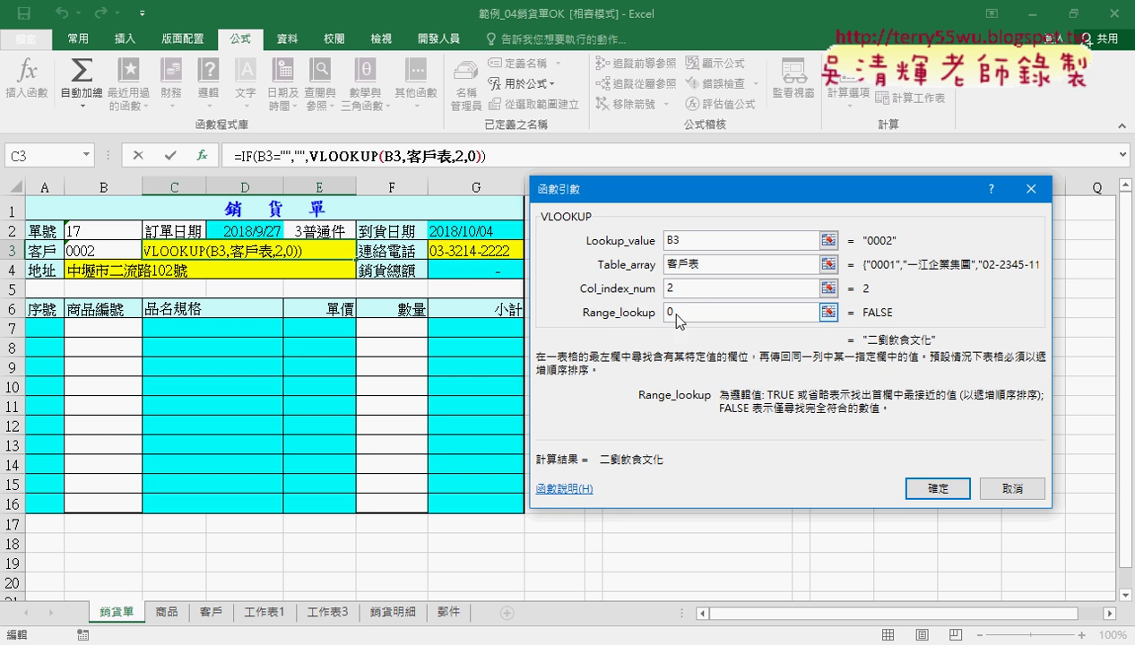
left_click(921, 490)
Compare the phone lookup in G3 and the address lookup in B4 with C3's formula
left_click(481, 253)
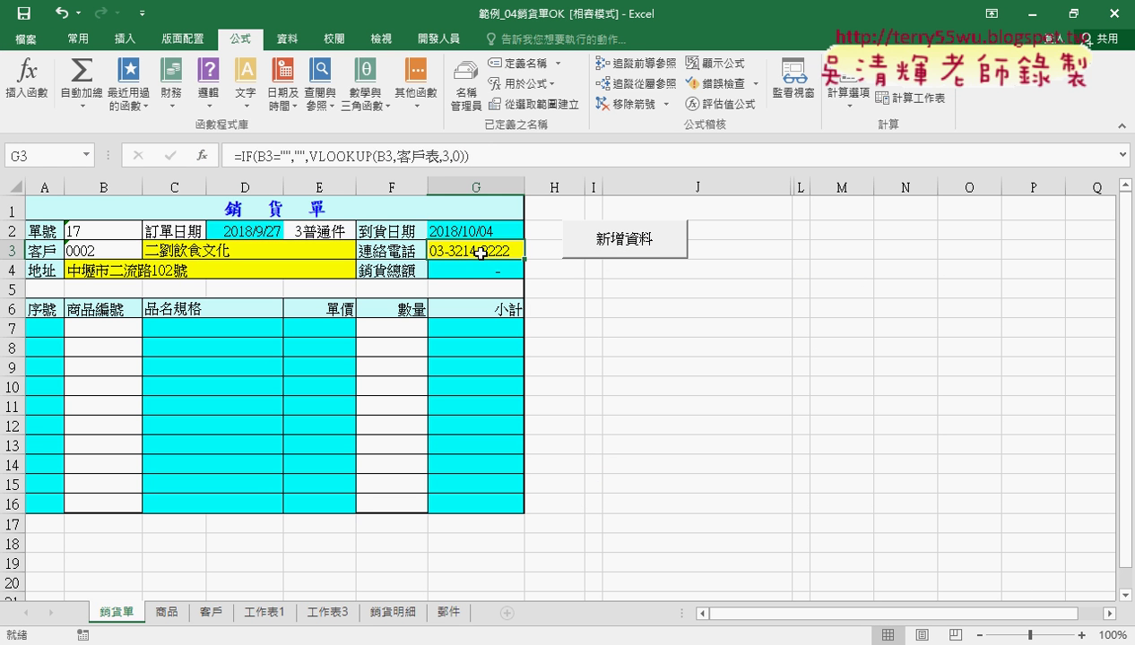
left_click(84, 270)
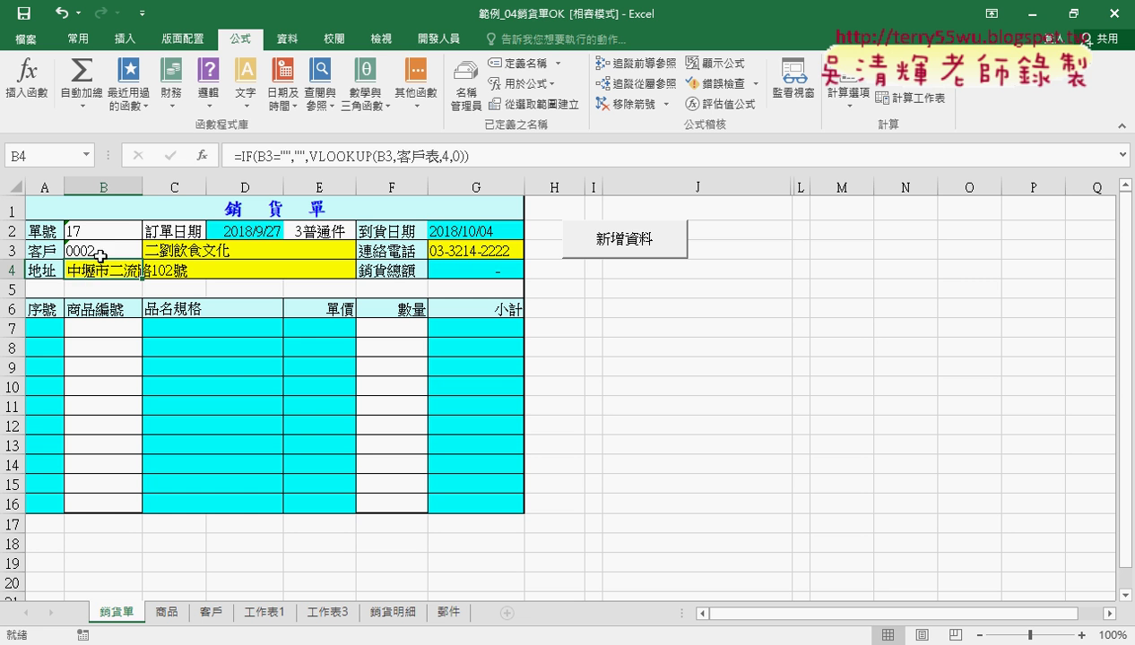
left_click(105, 252)
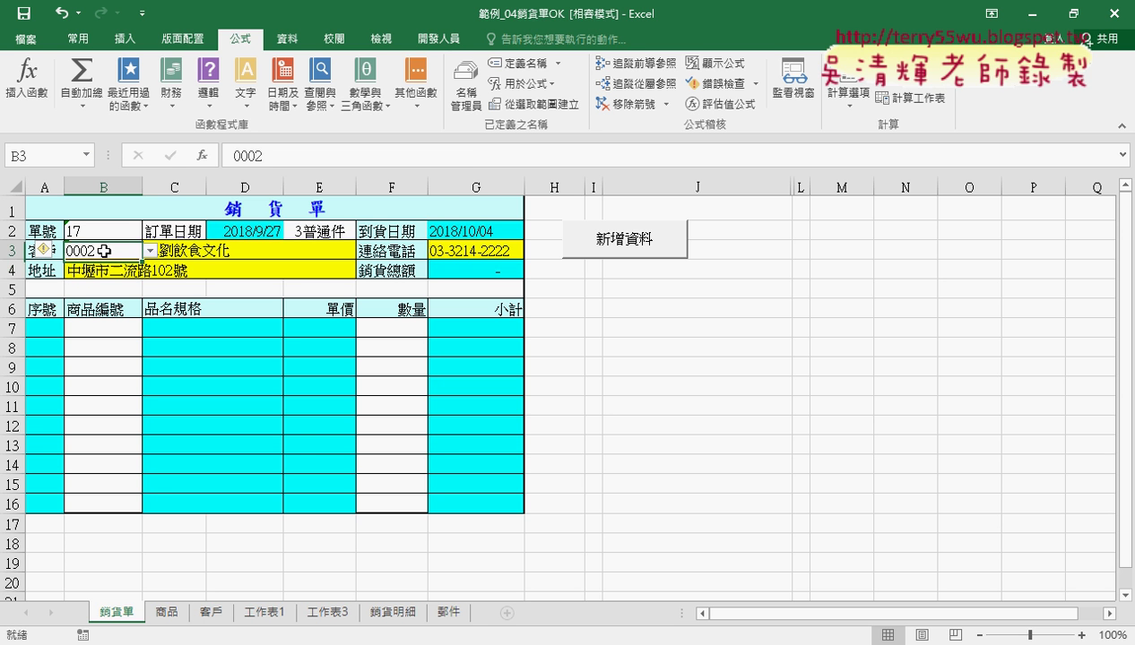
left_click(209, 250)
Remove the IF(B3="","", wrapper so C3 holds plain =VLOOKUP(B3,客戶表,2,0)
left_click_drag(313, 156, 247, 156)
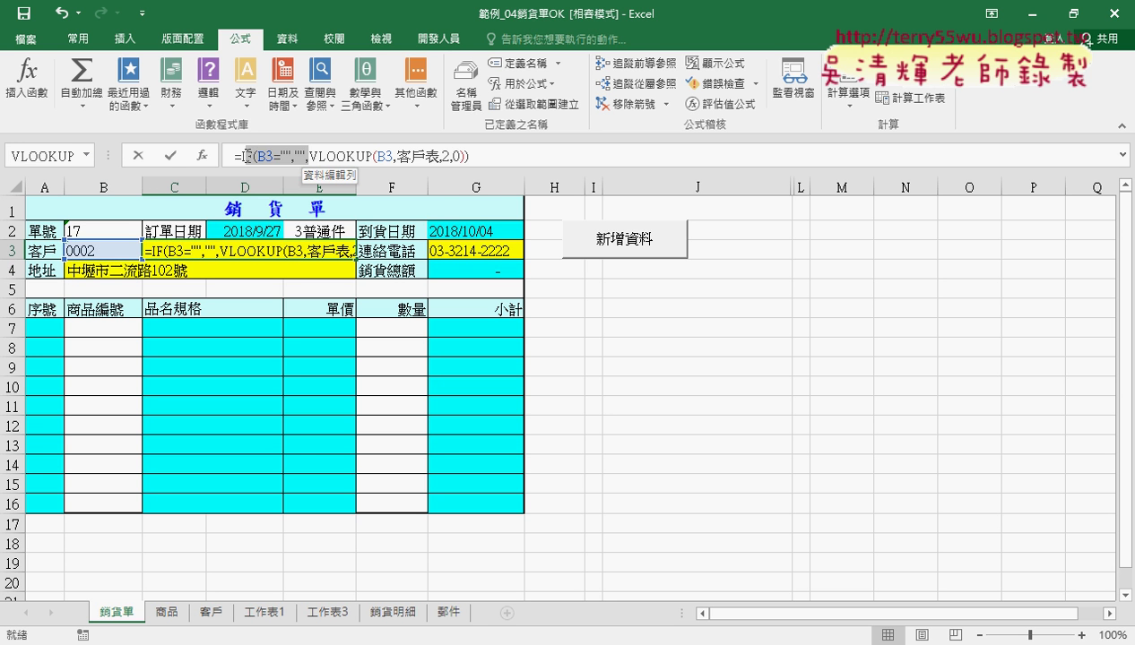
key("BackSpace")
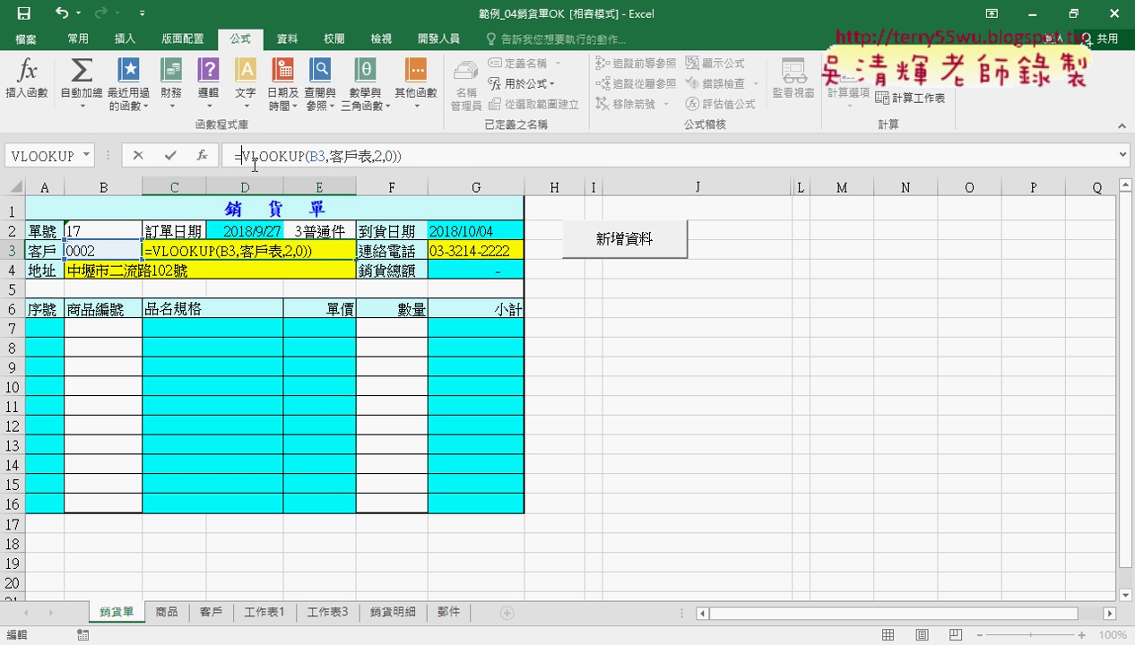
key("Right")
left_click(171, 150)
Clear B3 and see C3 now returning #N/A
left_click(101, 250)
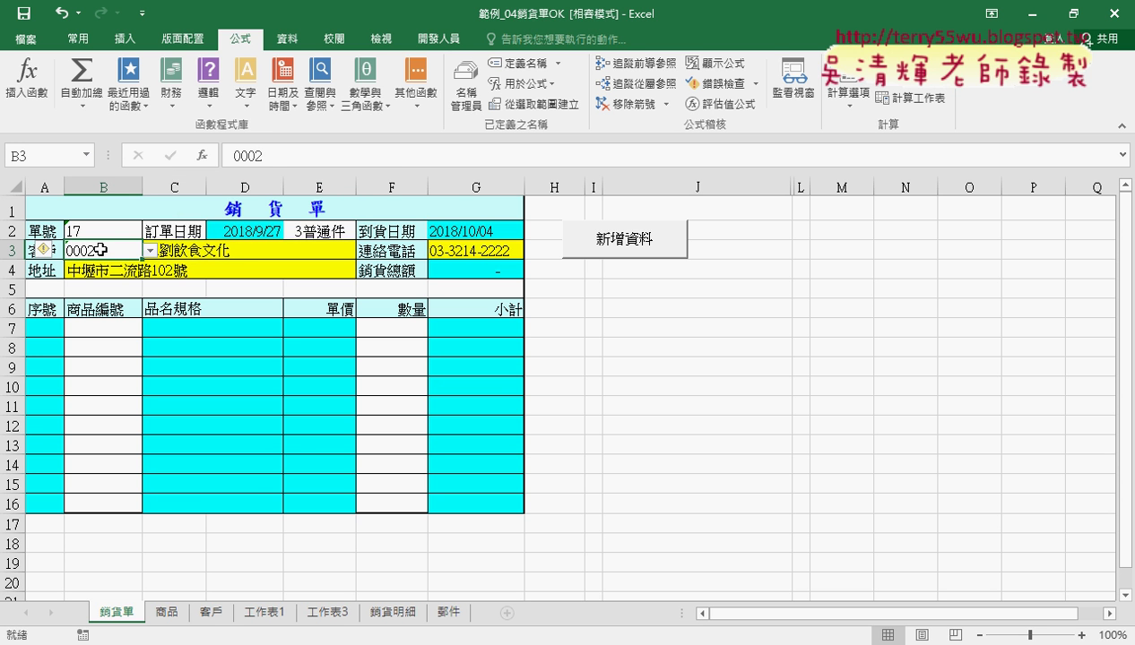
key("Delete")
left_click(232, 251)
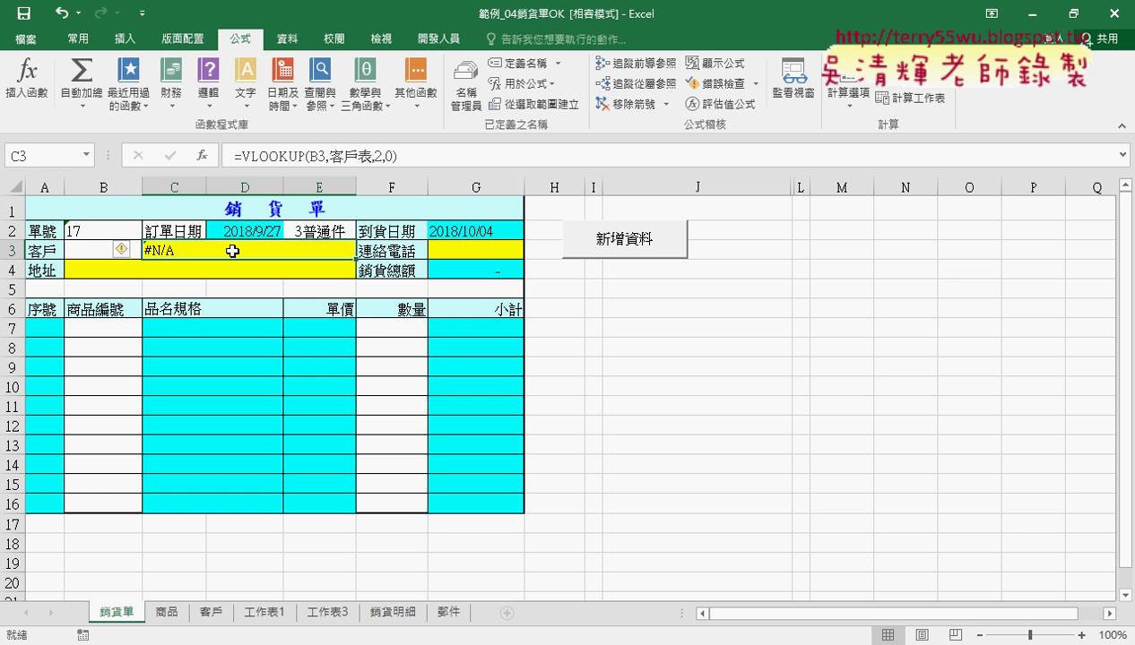
Cut the VLOOKUP(B3,客戶表,2,0) text out of C3's formula
left_click(251, 154)
left_click_drag(241, 155, 398, 155)
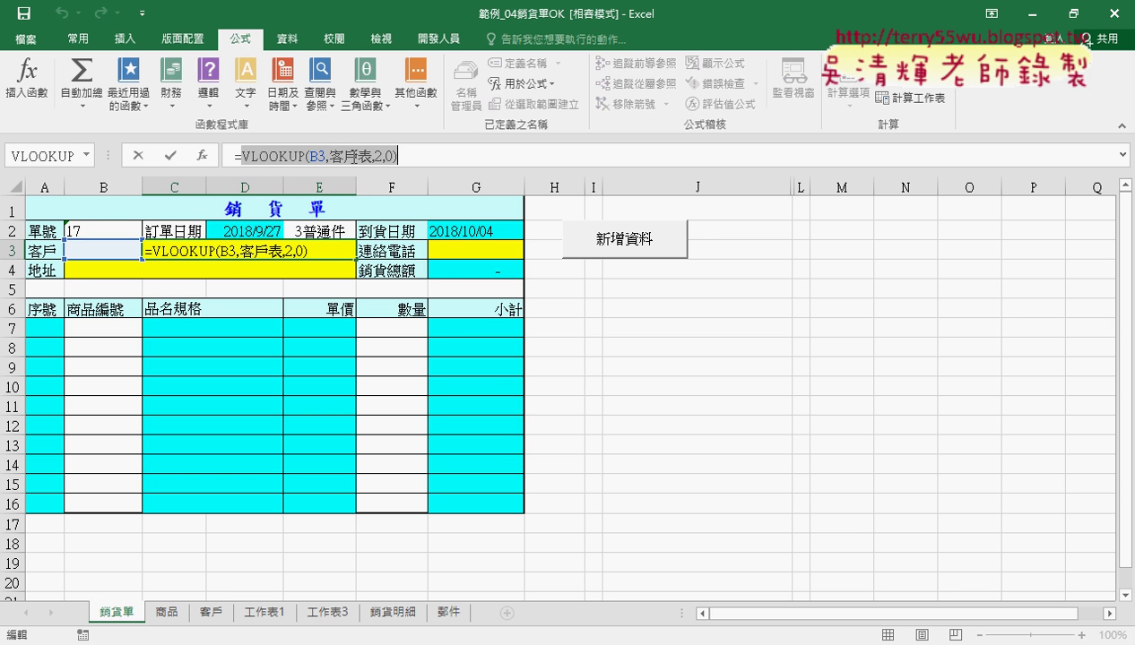
right_click(394, 156)
left_click(421, 167)
Insert the IF function into C3 from the 邏輯 (Logical) category
left_click(202, 156)
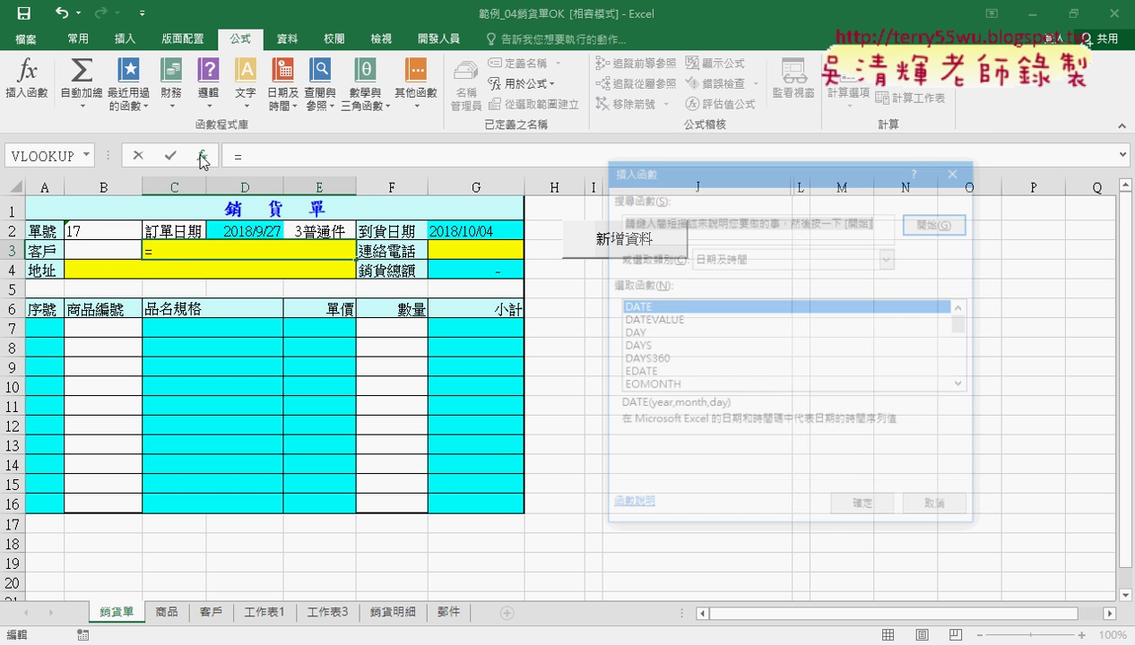
left_click(727, 256)
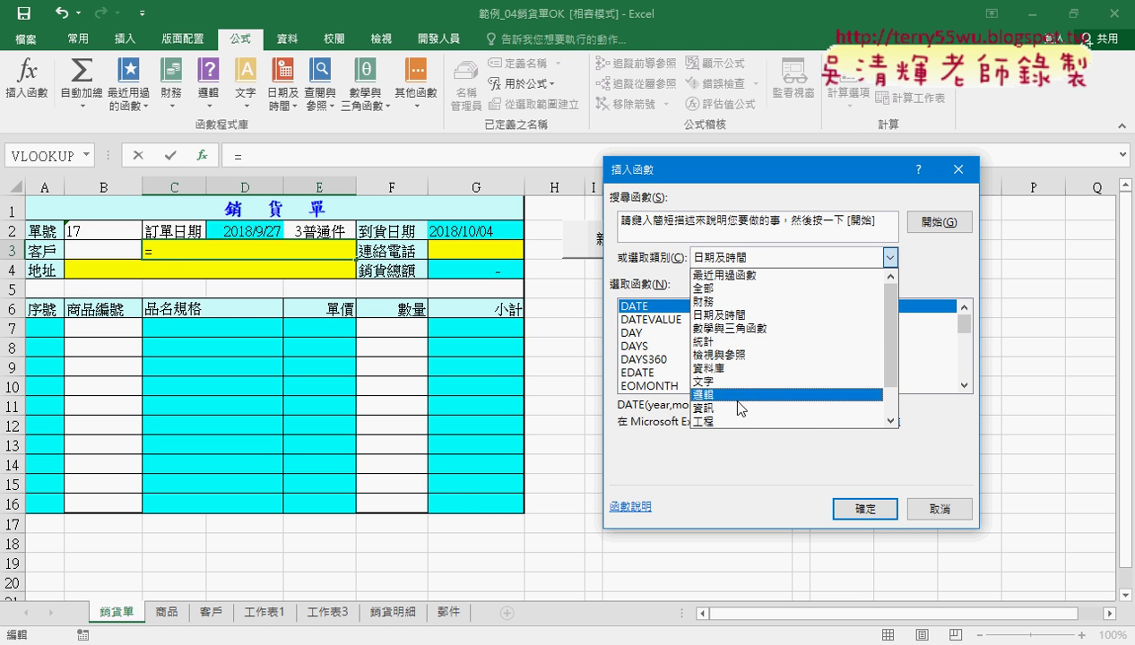
left_click(738, 408)
left_click(889, 258)
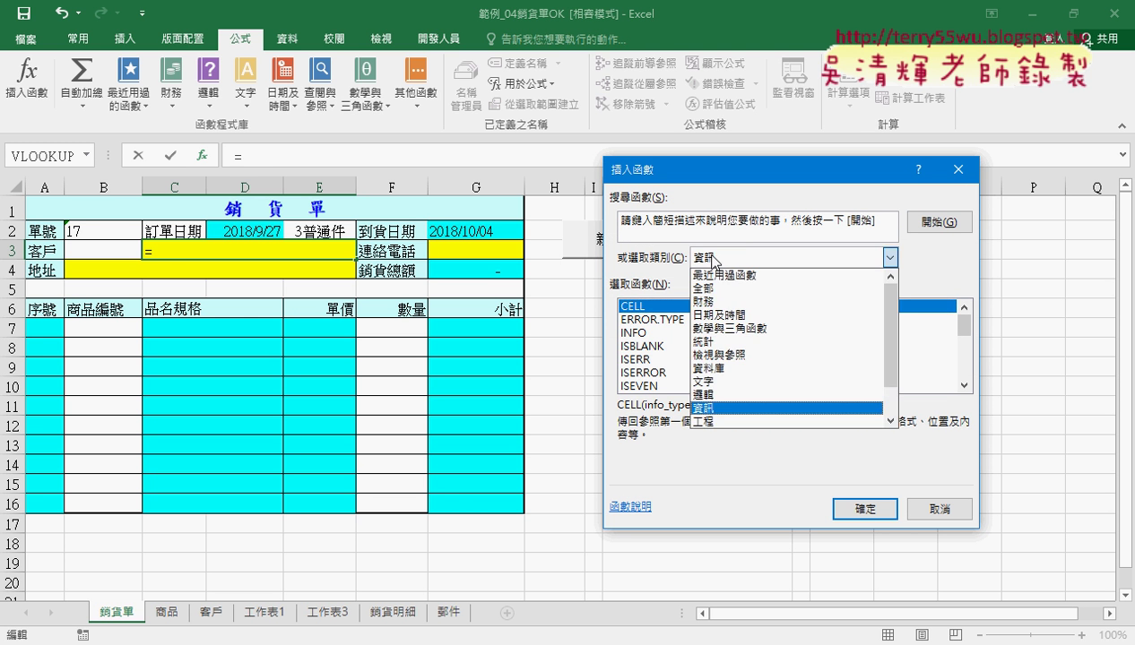
left_click(730, 396)
double_click(677, 332)
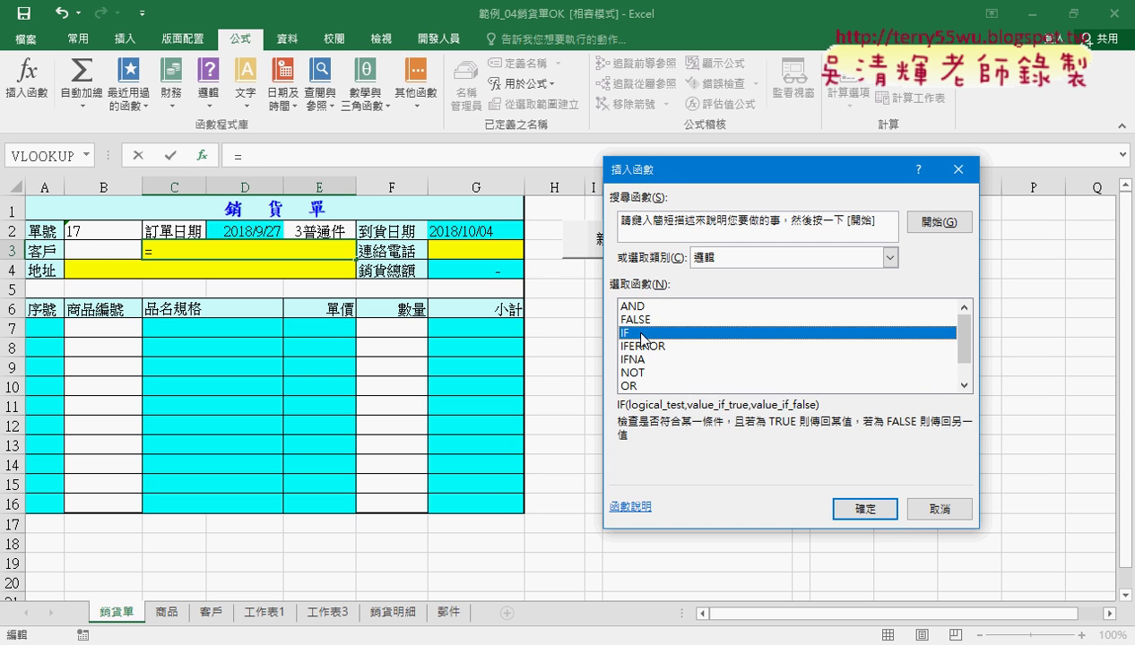
Fill IF with B3="", "" and VLOOKUP(B3,客戶表,2,0), then confirm
left_click(96, 252)
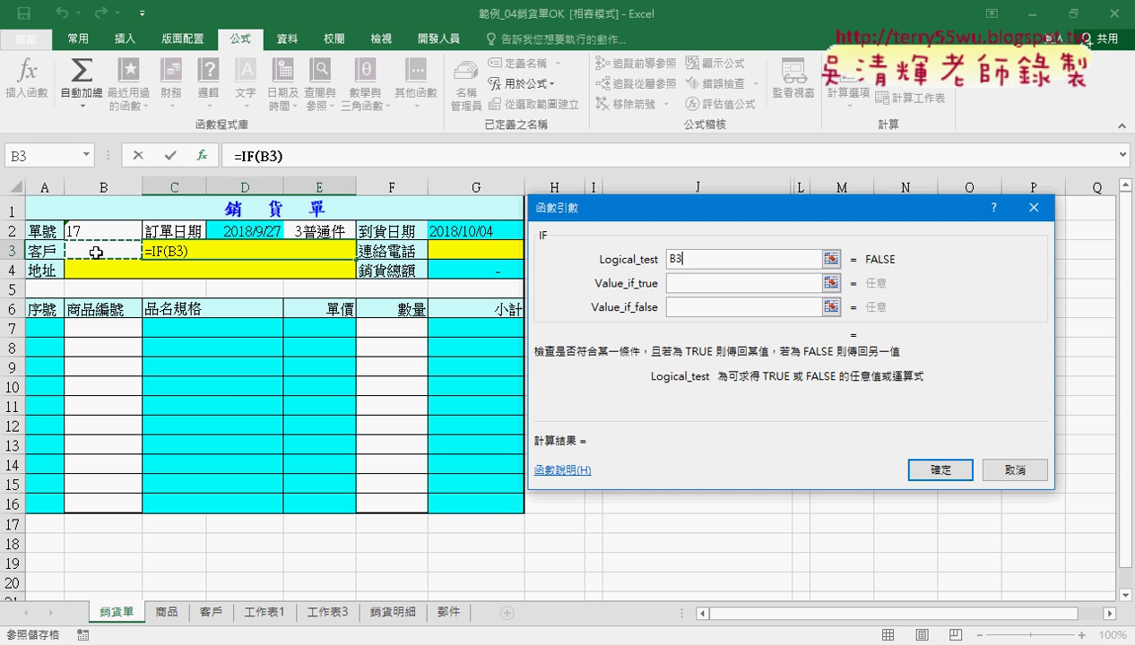
type("ㄦ")
key("BackSpace")
type("=\"\"")
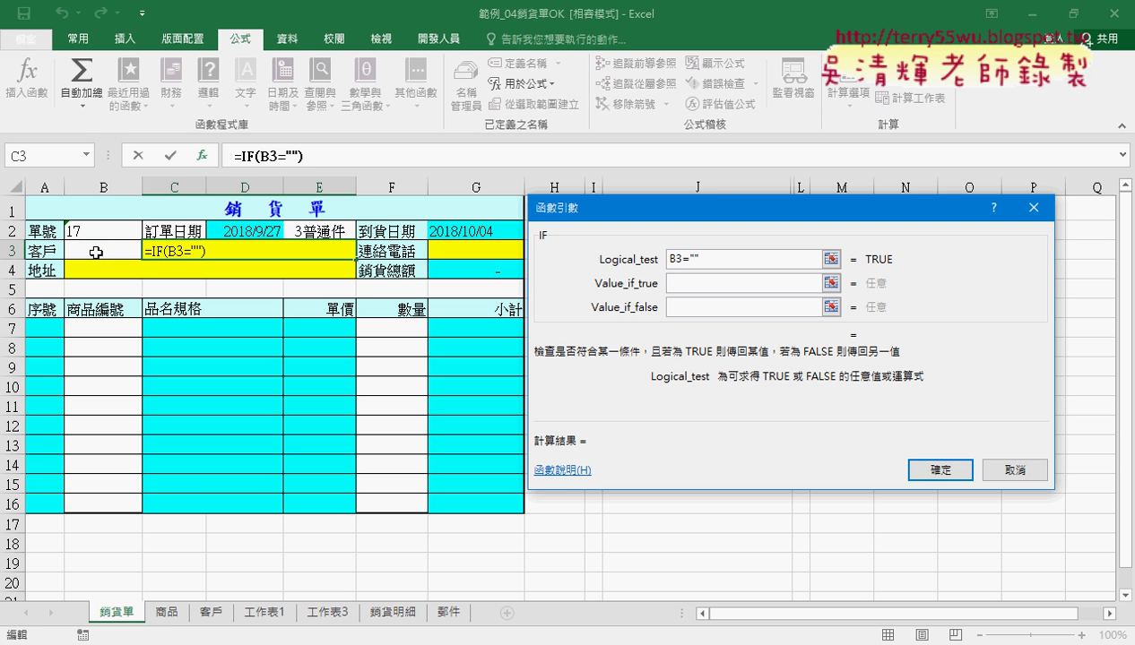
key("Tab")
type("\"\"")
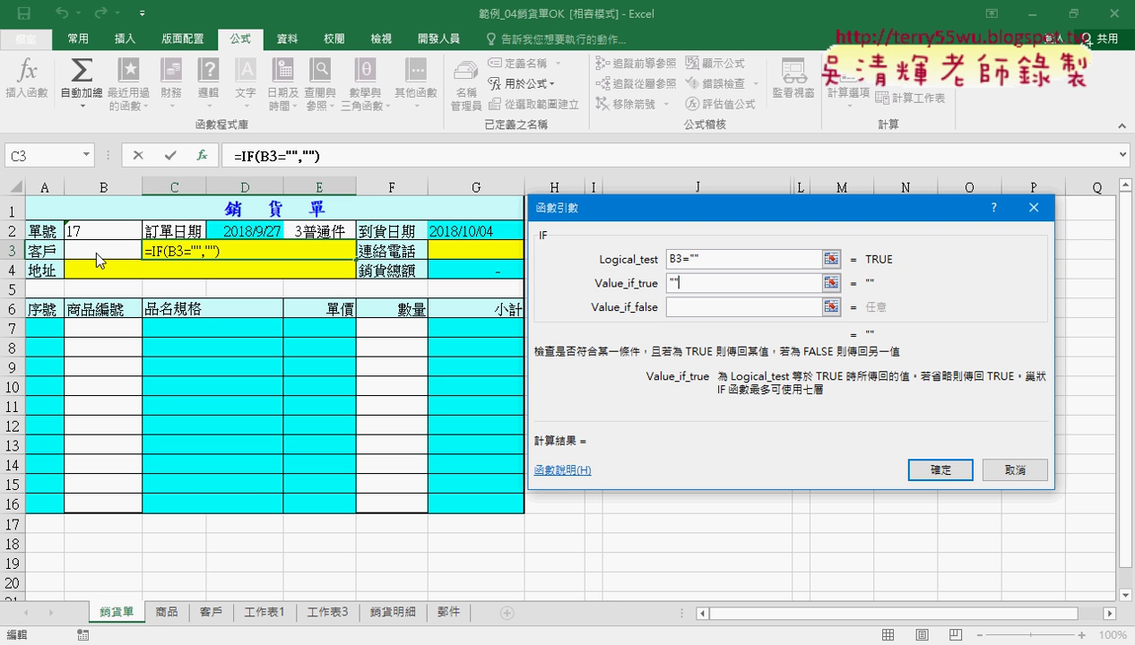
key("Tab")
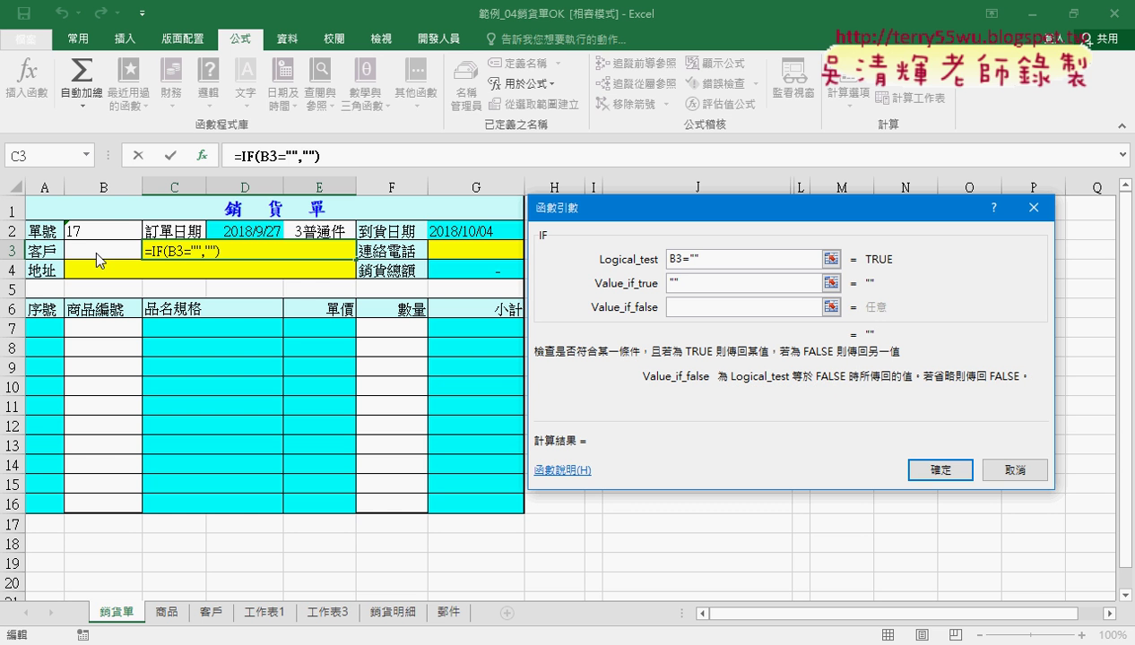
type("VLOOKUP(B3,客戶表,2,0)")
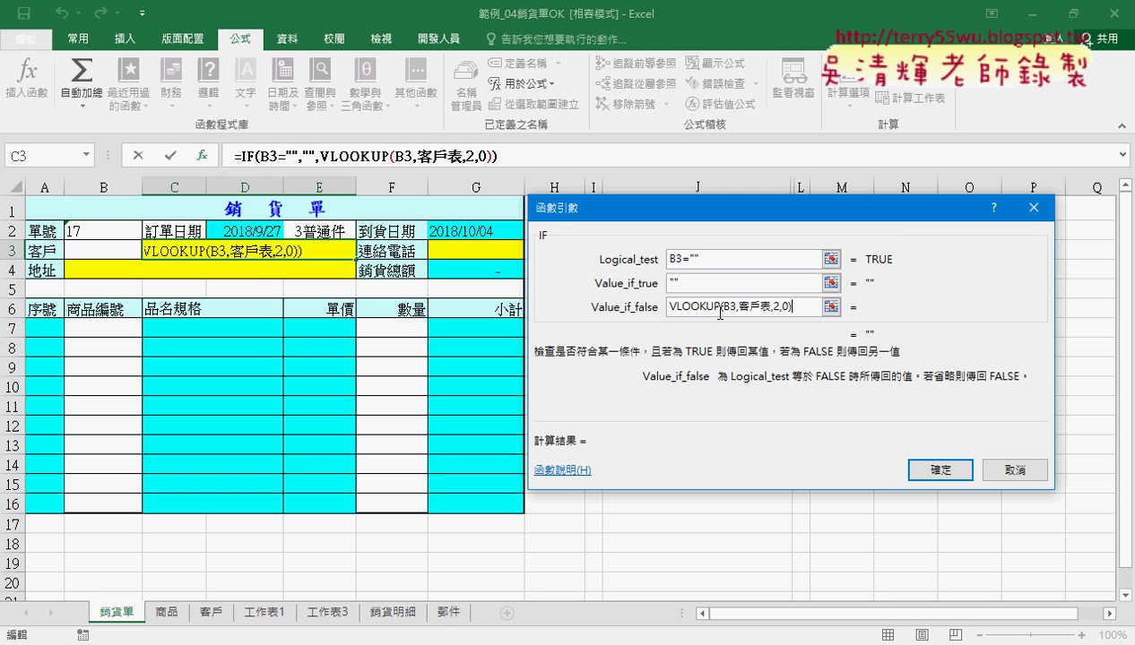
left_click(674, 283)
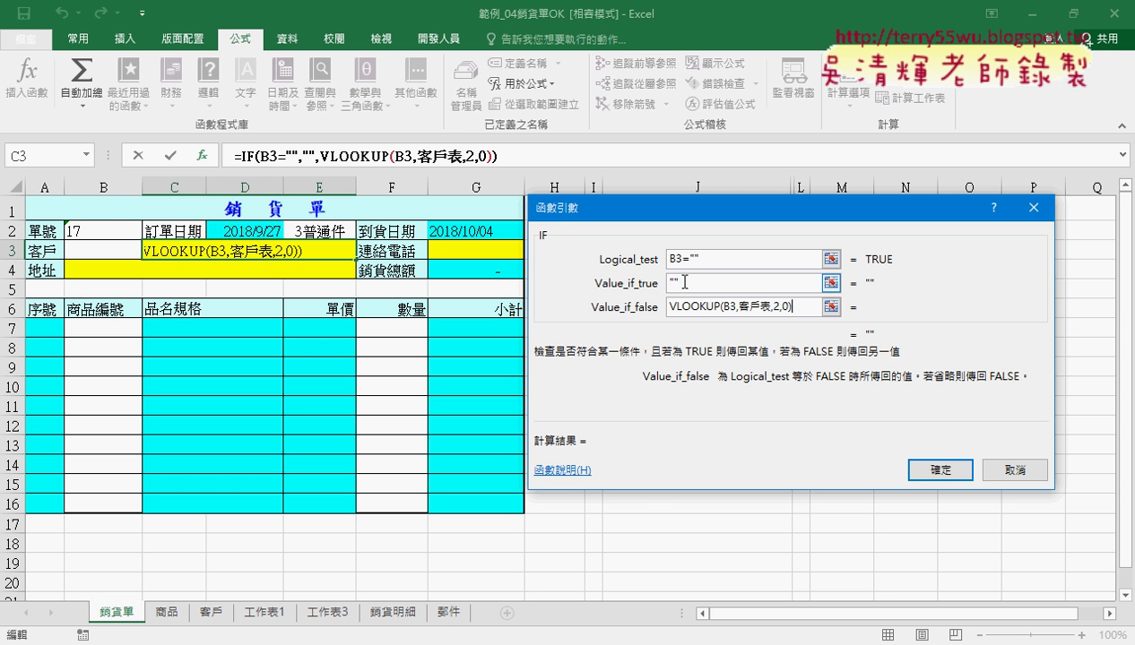
left_click(941, 468)
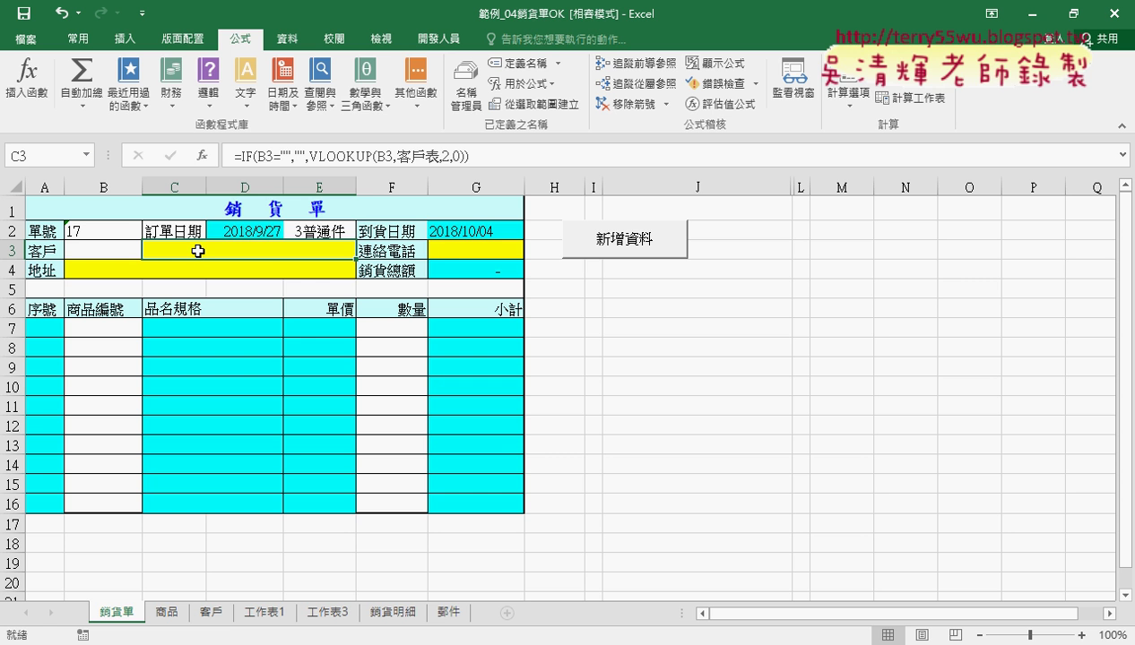
left_click(461, 251)
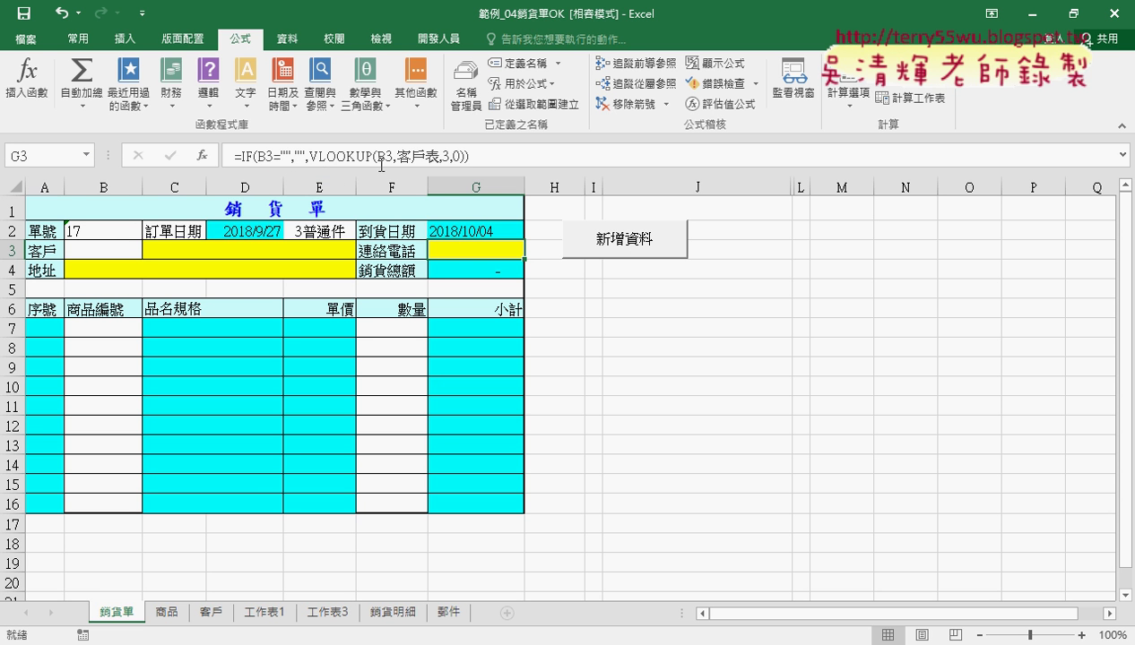
left_click(109, 269)
left_click(110, 248)
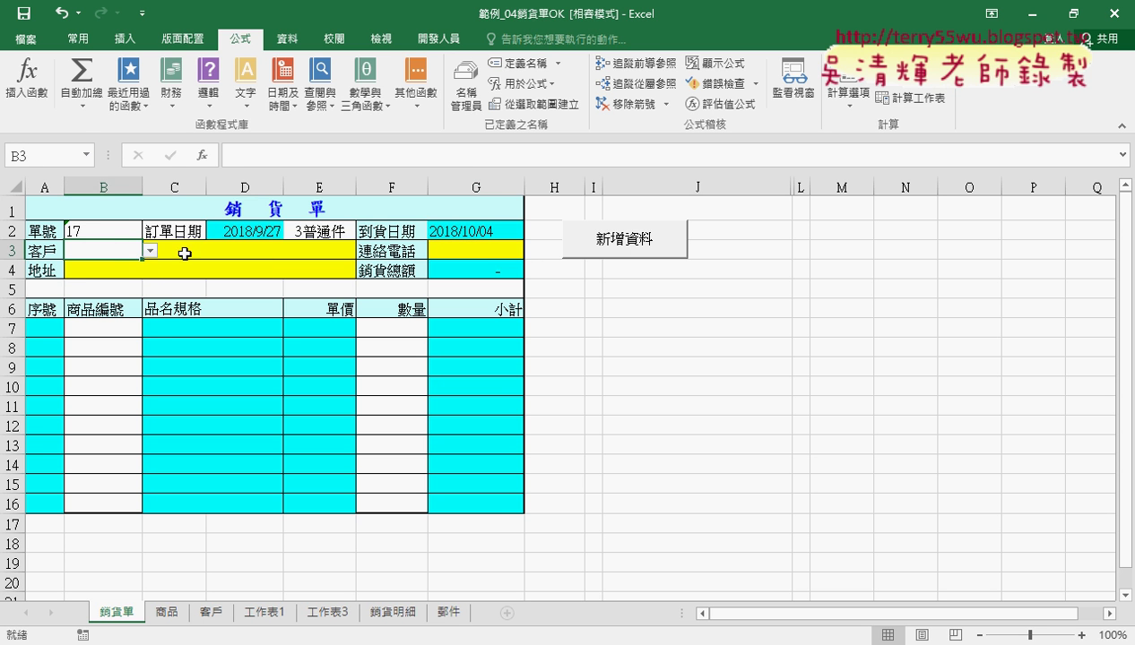
left_click(184, 254)
left_click(475, 250)
left_click(89, 272)
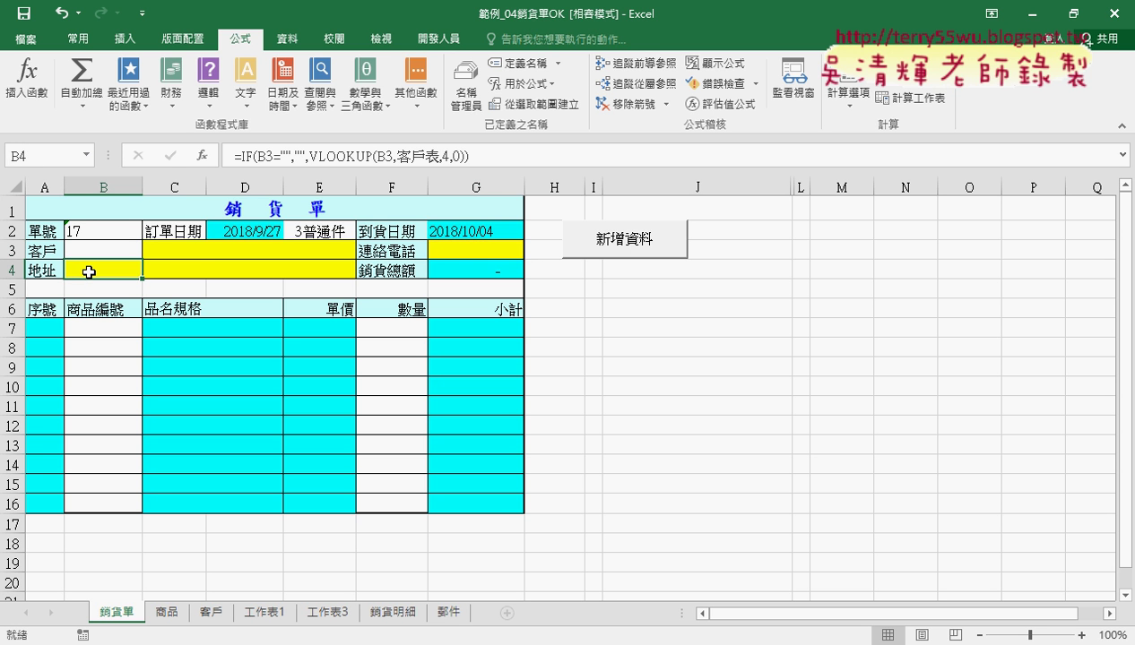
left_click(119, 328)
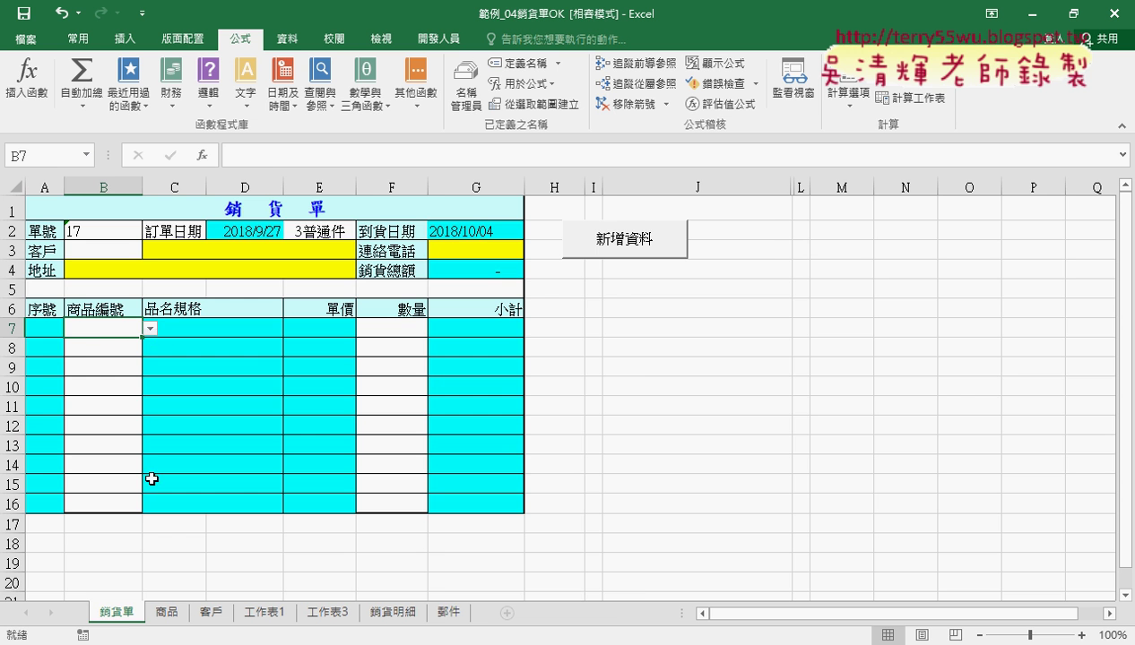
Create names from the top row of the 商品 table A1:C8
left_click(166, 614)
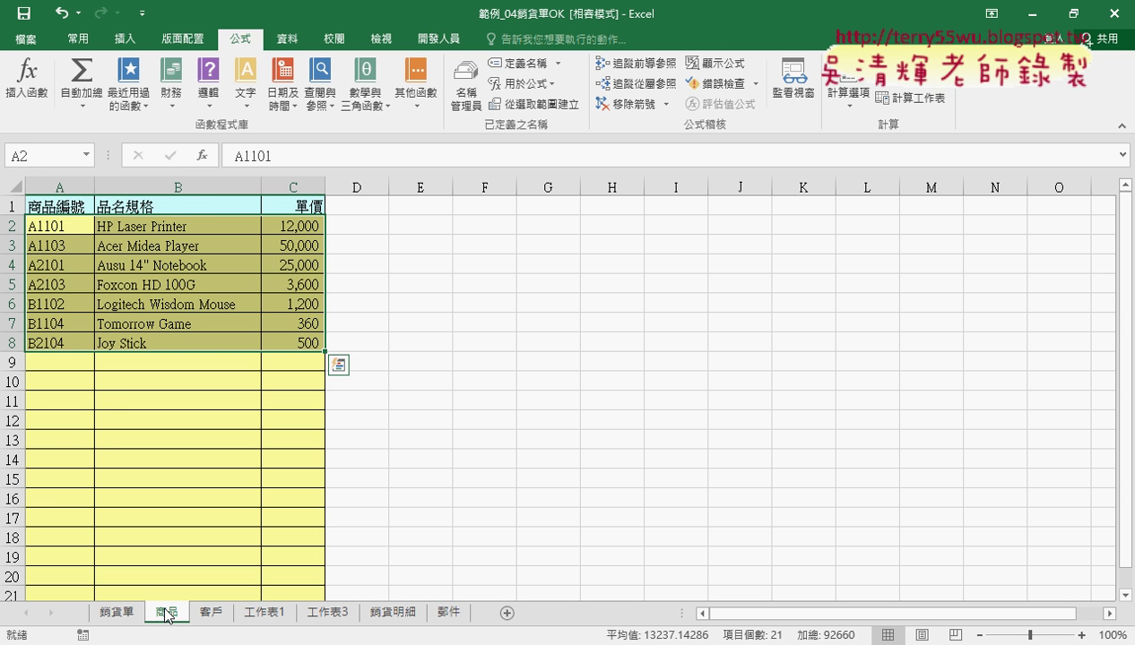
left_click_drag(67, 206, 299, 343)
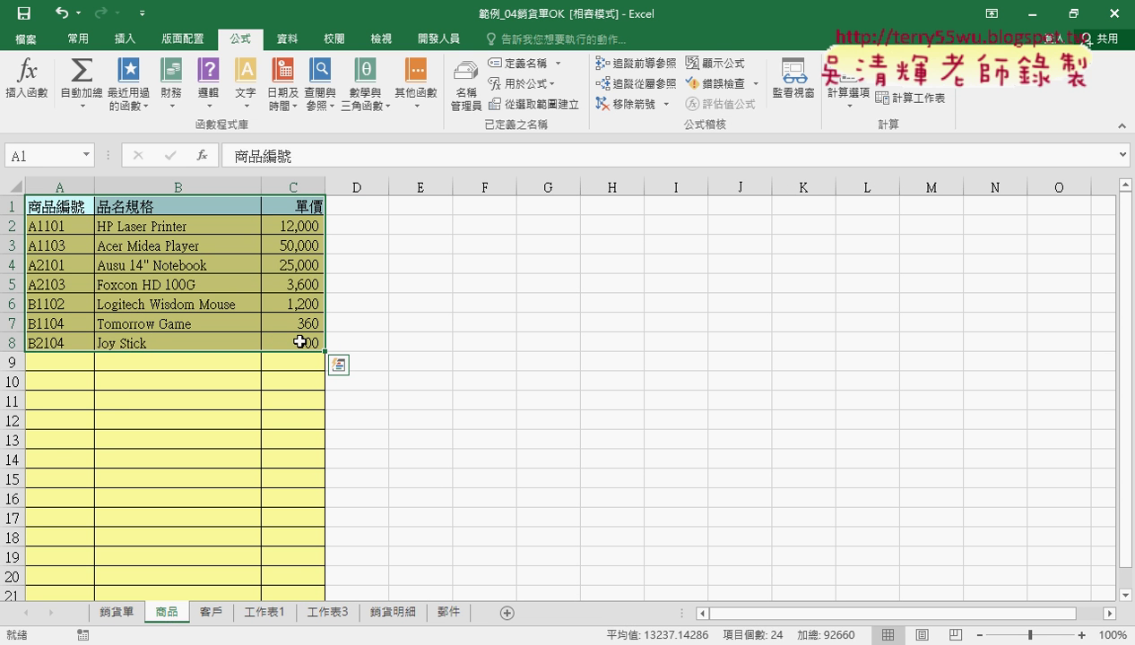
left_click(534, 103)
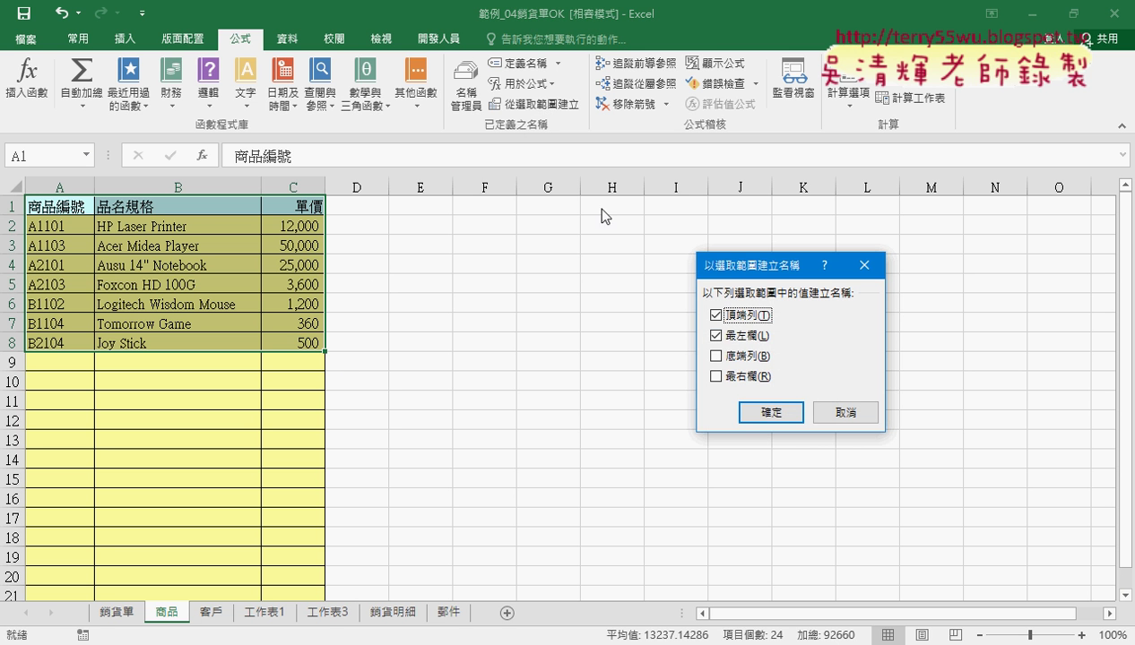
left_click(716, 336)
left_click(771, 417)
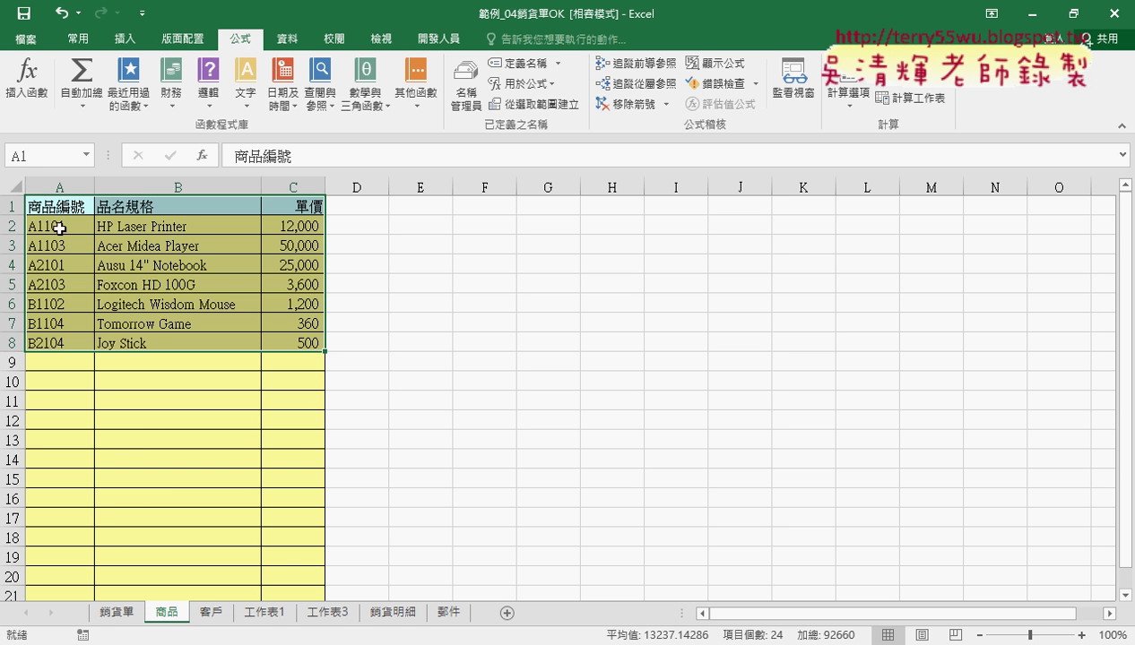
Start naming the product data 商品表 in the Name Box
left_click_drag(56, 226, 299, 343)
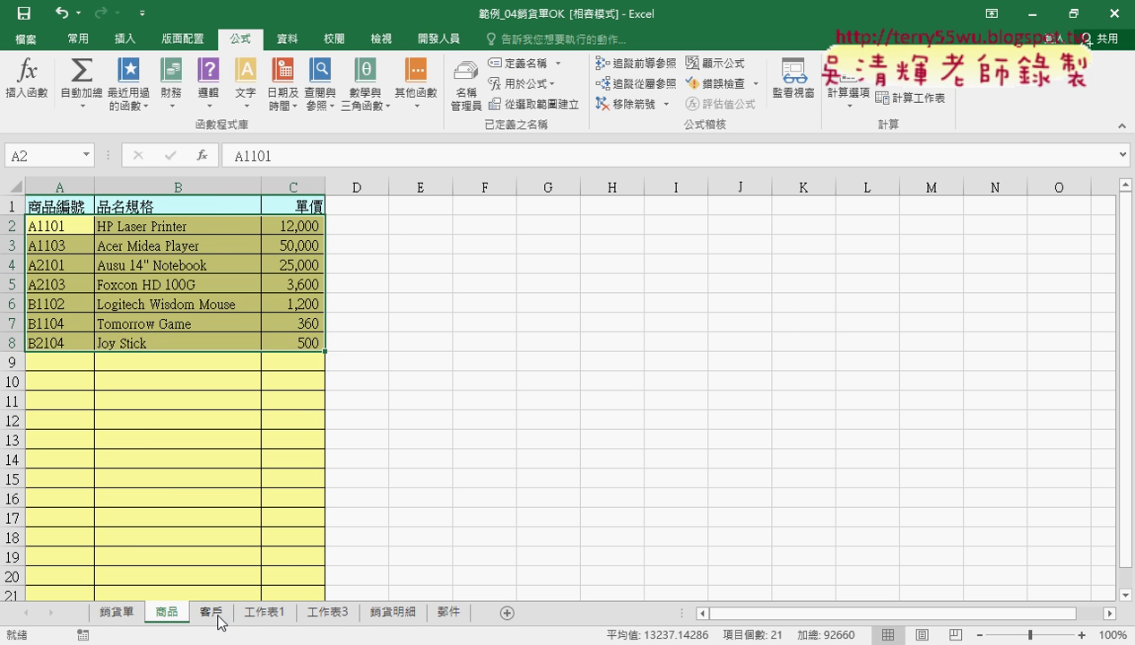
left_click_drag(177, 616, 191, 614)
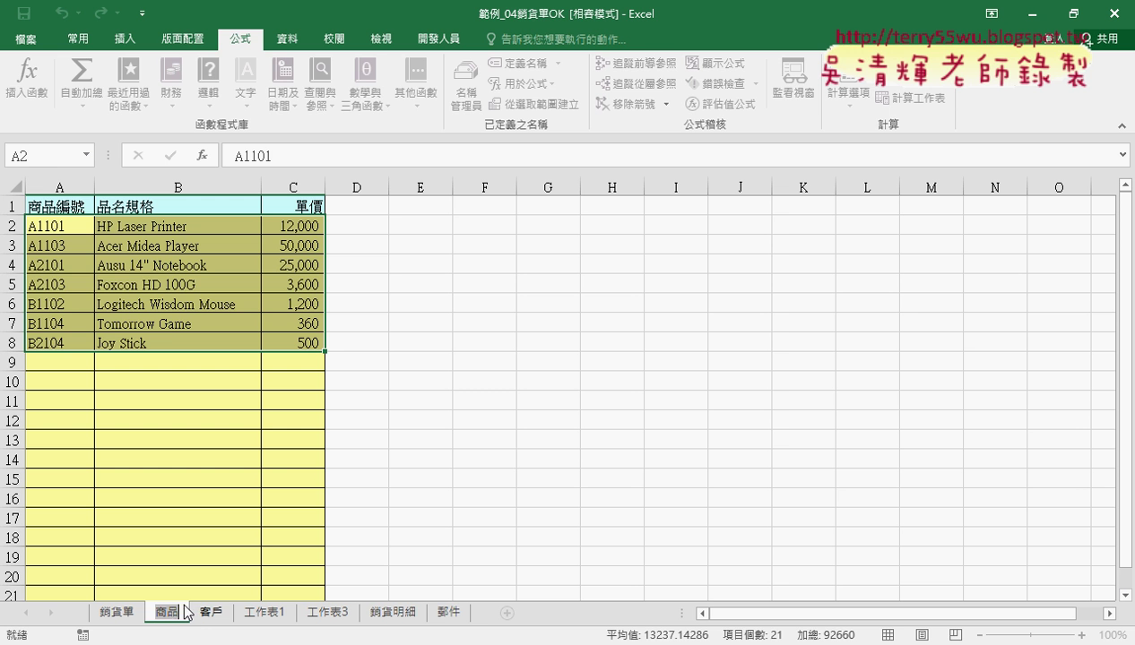
left_click(81, 242)
left_click(56, 156)
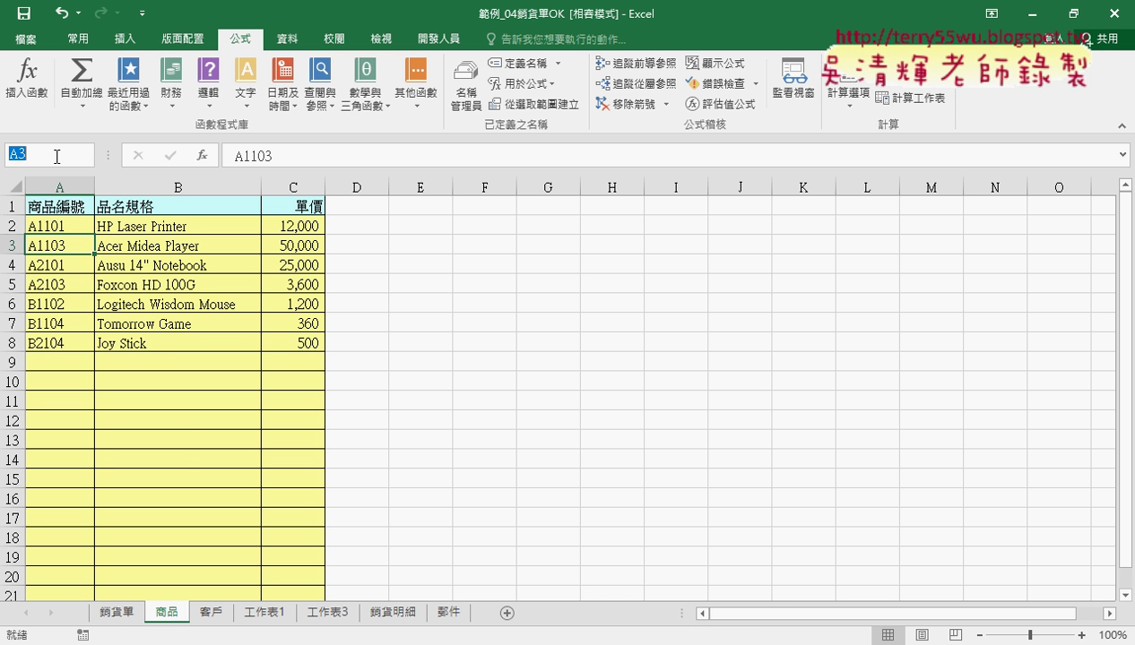
type("商品")
type("表")
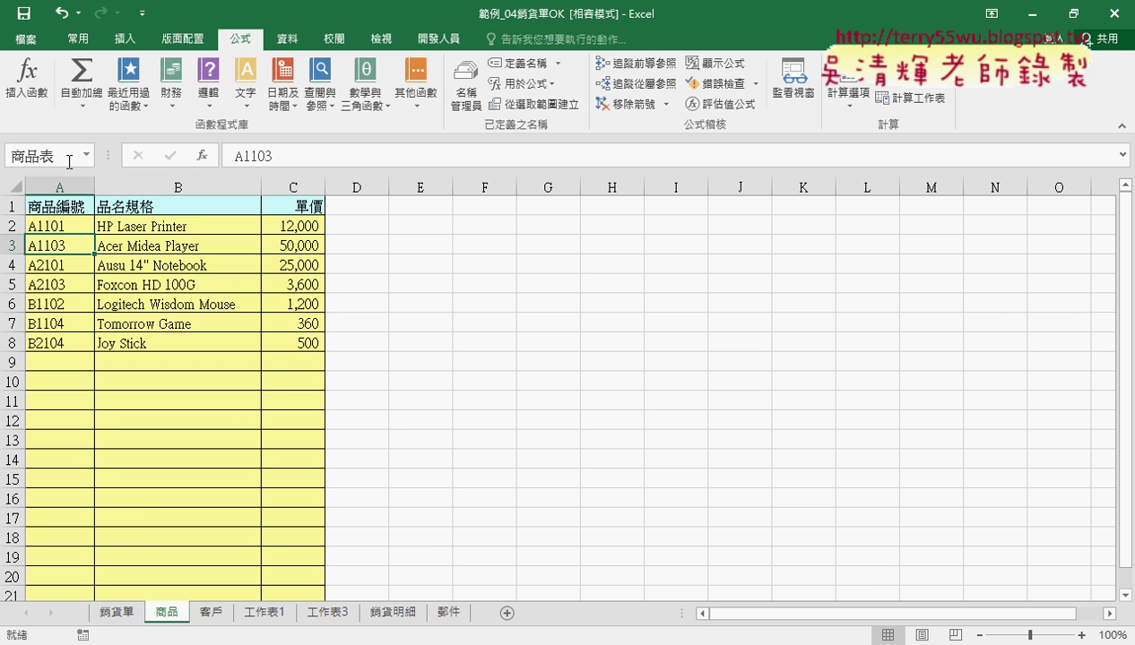
Choose product A1101 in B7 and inspect C7's product name formula
left_click(117, 613)
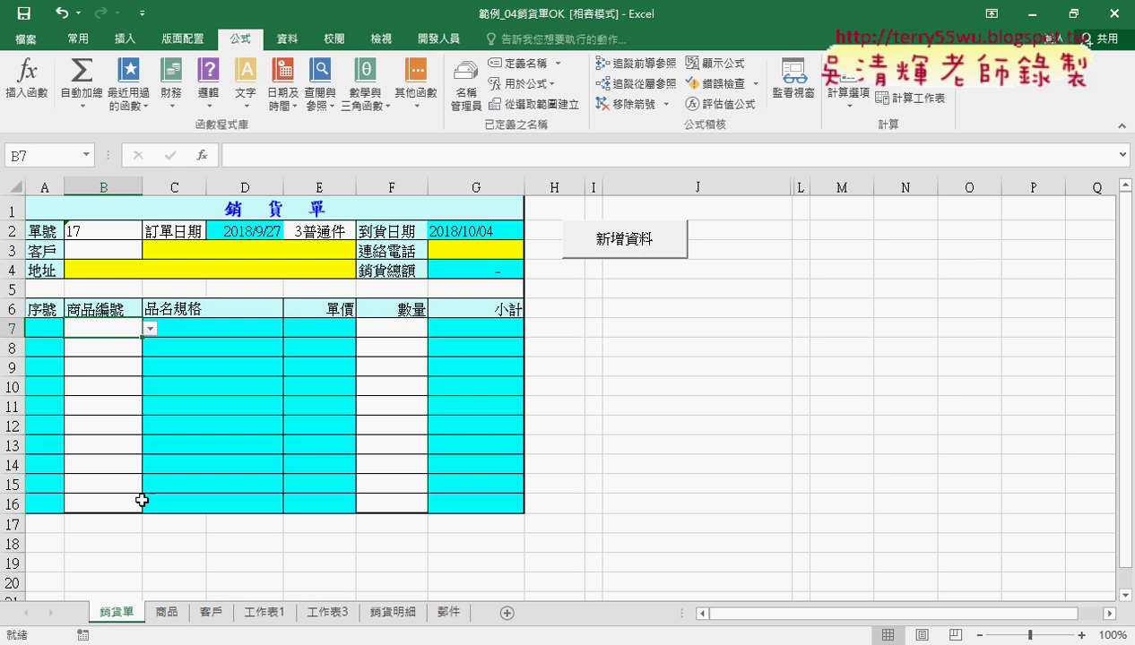
left_click(150, 329)
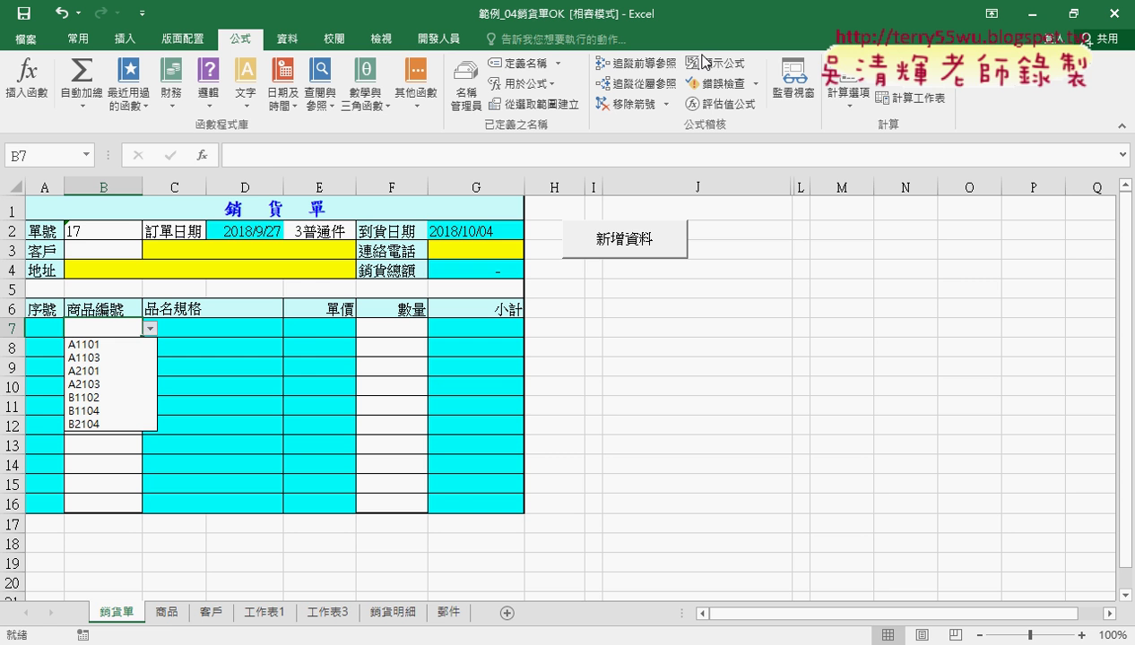
left_click(128, 346)
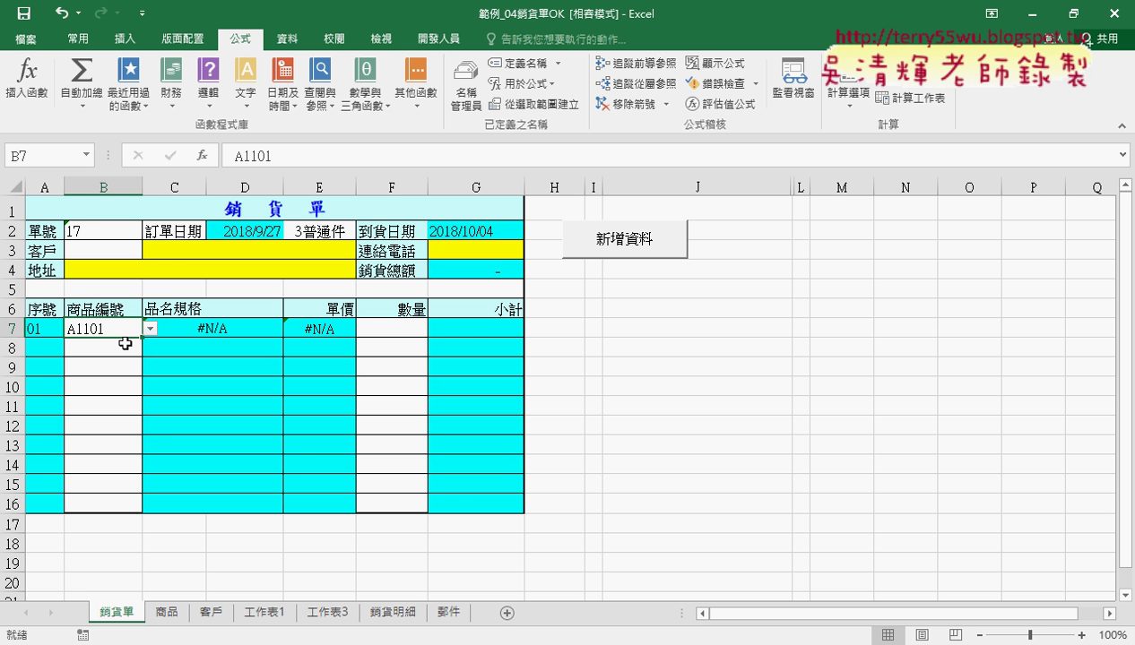
left_click(220, 327)
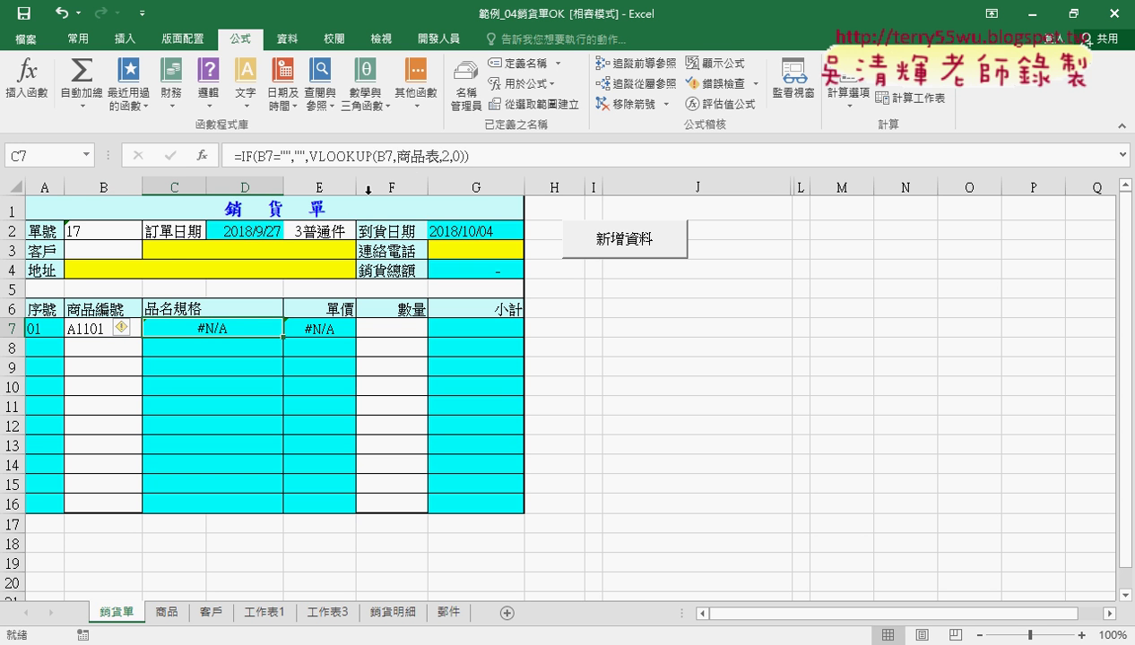
Define the name 商品表 for the product rows on the 商品 sheet
left_click(166, 612)
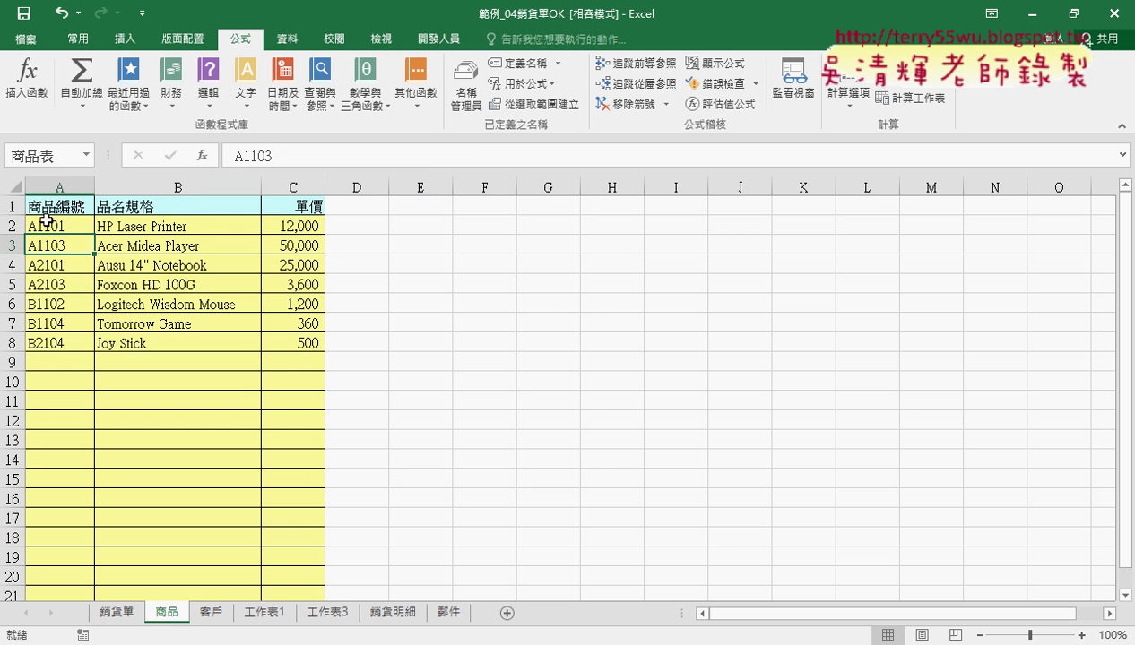
mouse_move(45, 220)
left_mouse_down()
mouse_move(234, 336)
mouse_move(290, 343)
left_mouse_up()
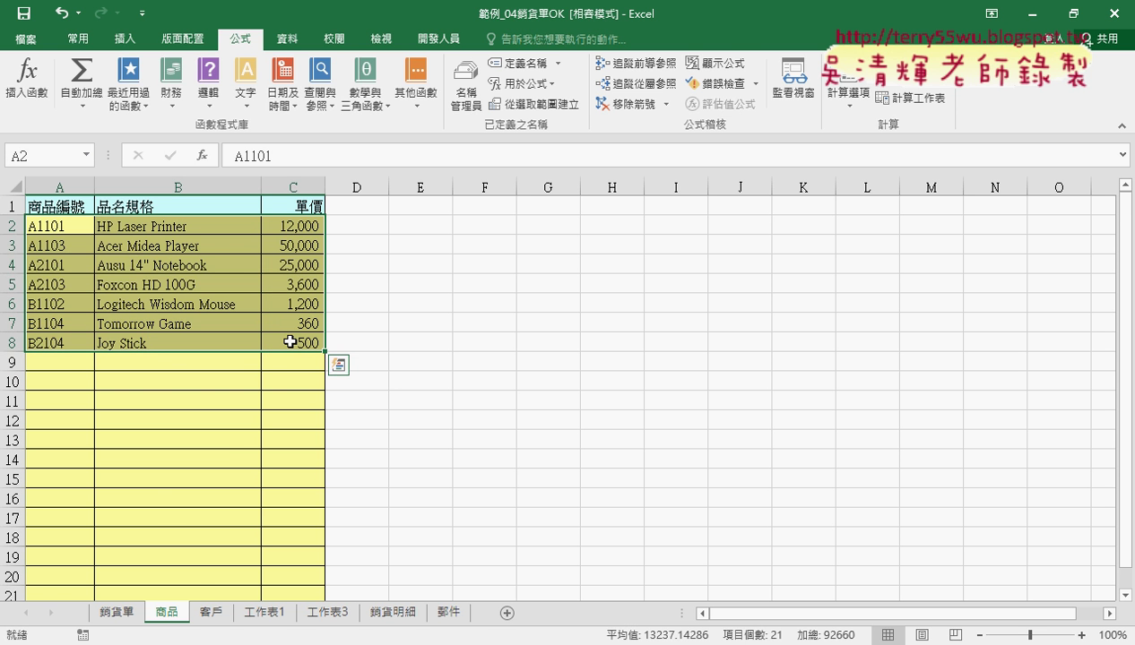
left_click_drag(174, 613, 203, 612)
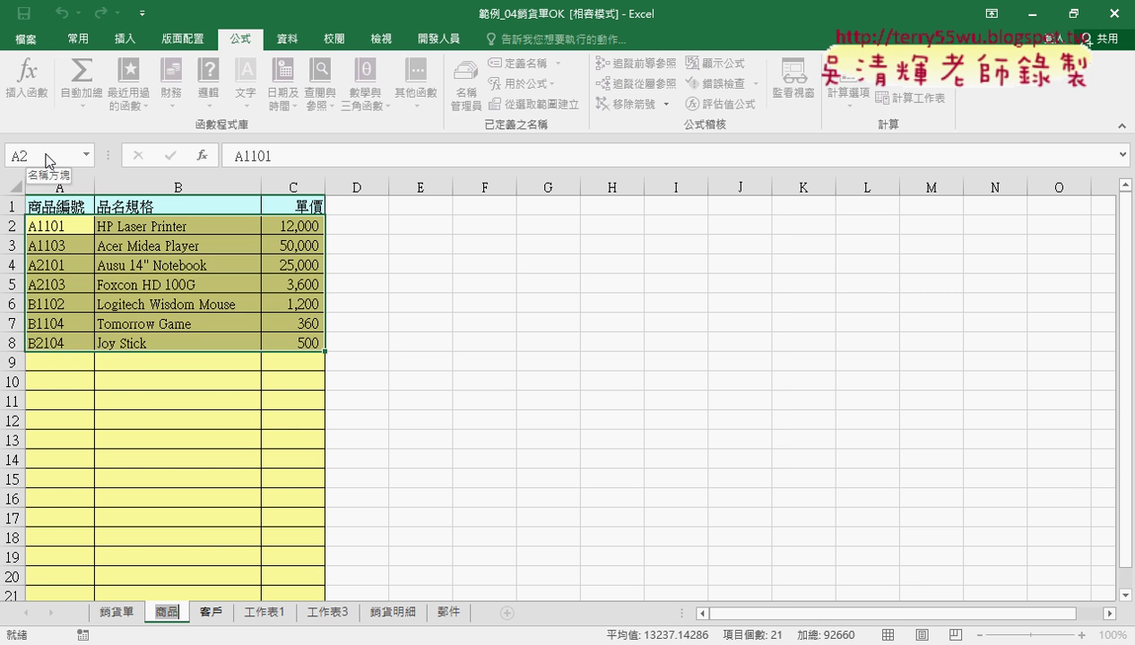
left_click(203, 520)
left_click(54, 154)
type("商品表")
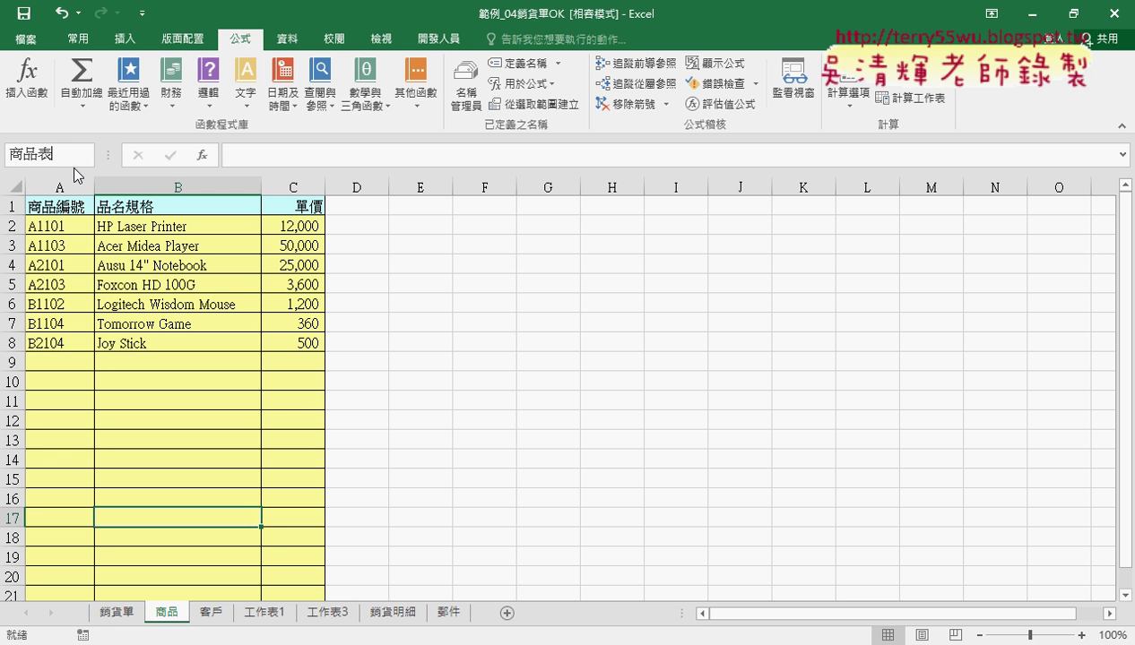
key("Return")
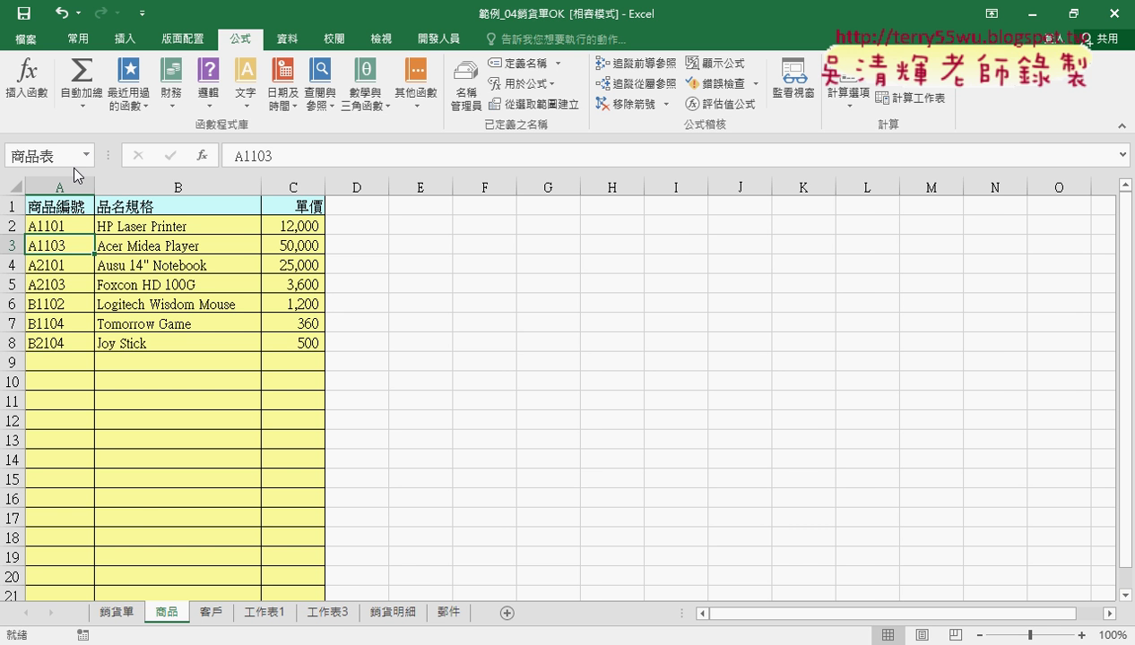
Show the VLOOKUP arguments for C7's #N/A product lookup
left_click(131, 615)
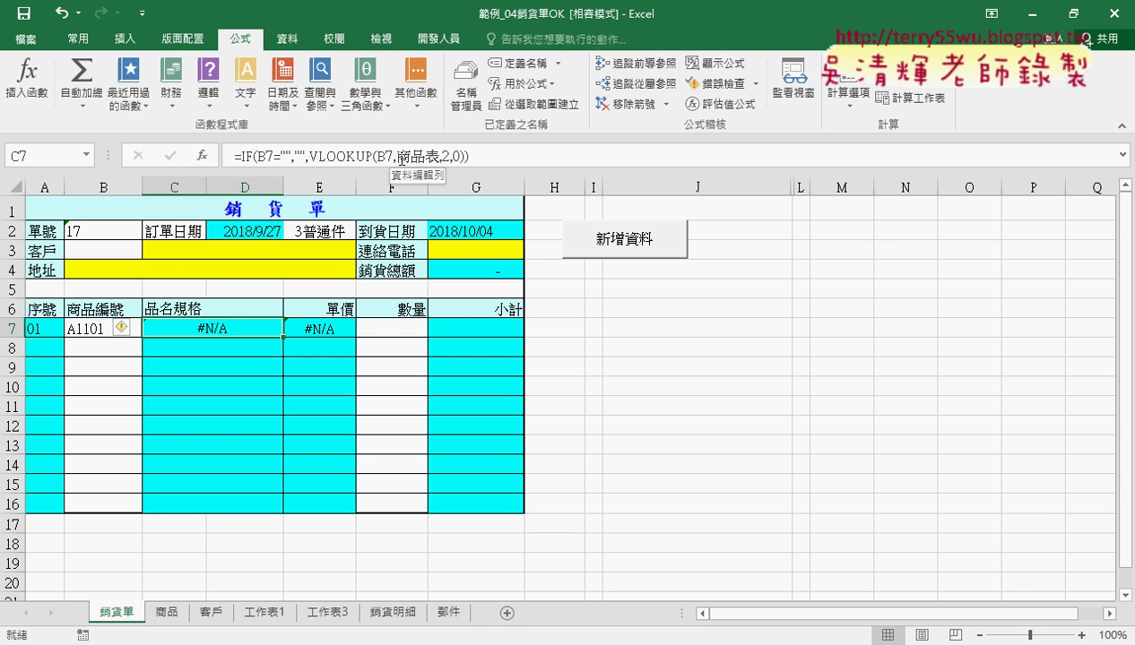
left_click(336, 156)
left_click(203, 158)
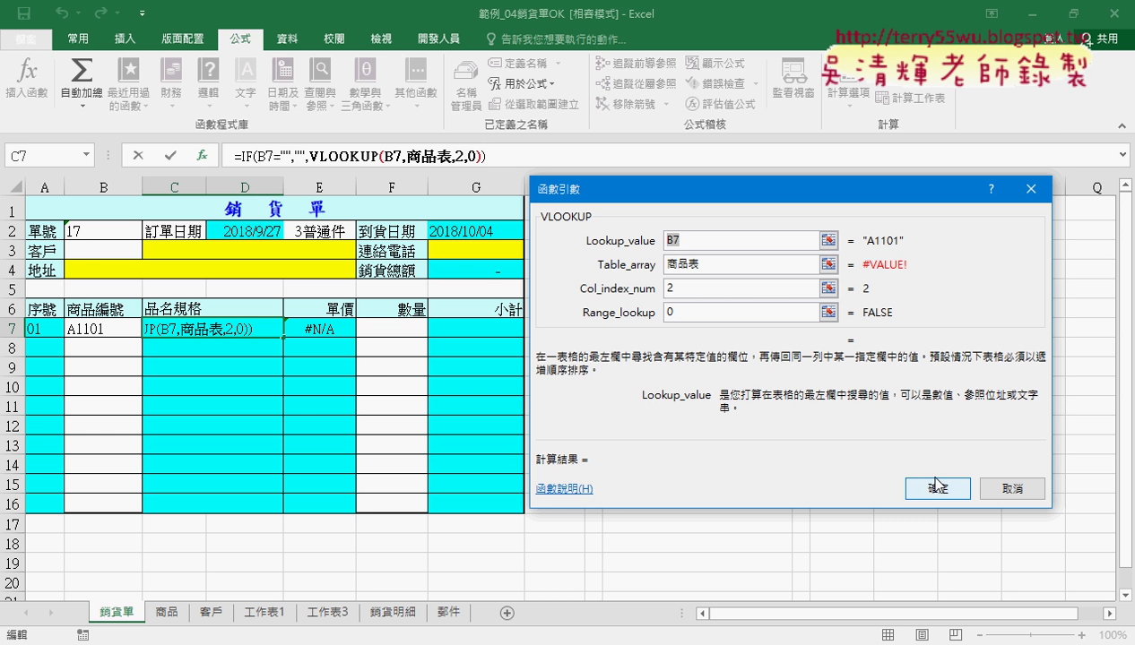
Change 商品表 to refer to =商品!$A$2:$C$8 in Name Manager
left_click(932, 487)
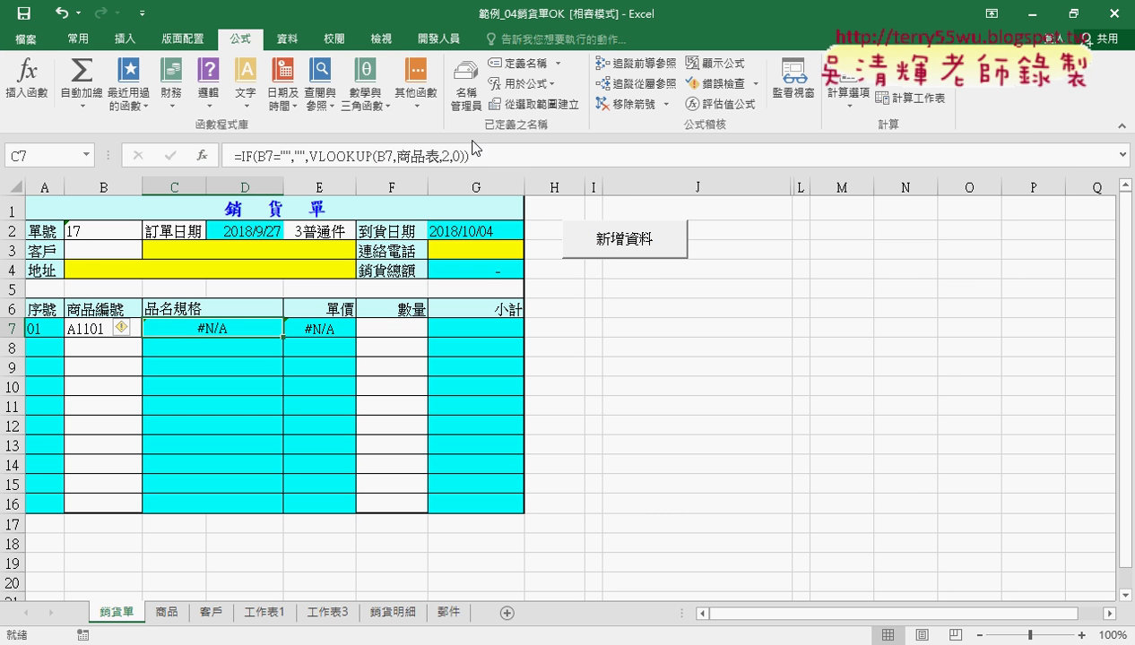
left_click(466, 89)
left_click(619, 352)
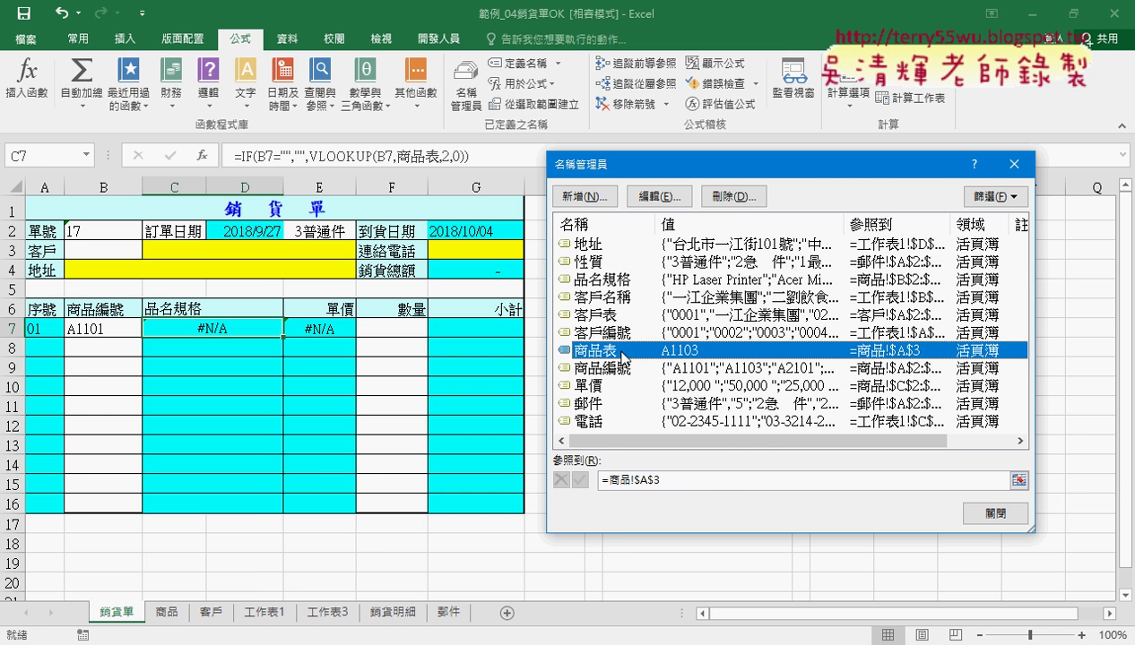
left_click(688, 487)
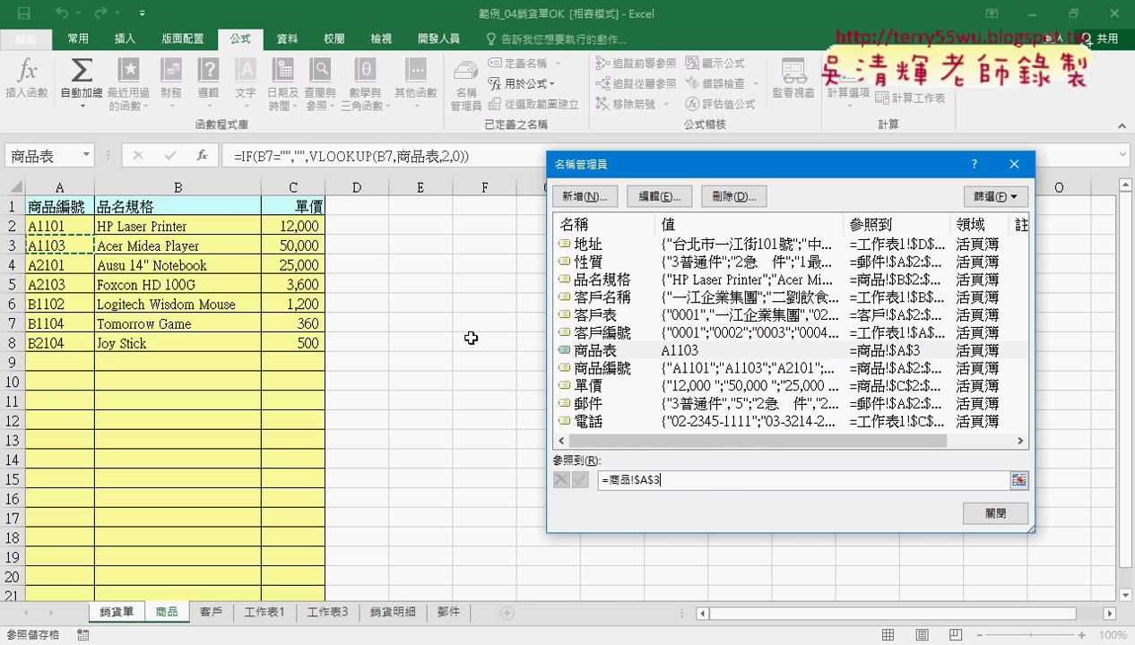
mouse_move(63, 225)
left_mouse_down()
mouse_move(157, 264)
mouse_move(280, 339)
left_mouse_up()
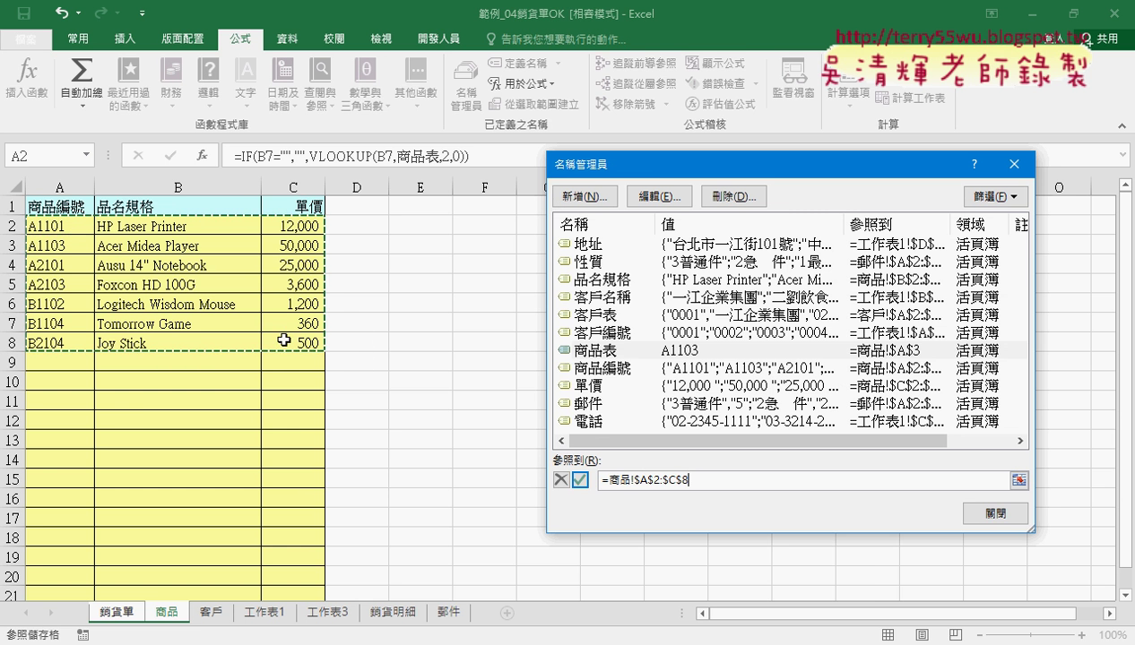
left_click(580, 481)
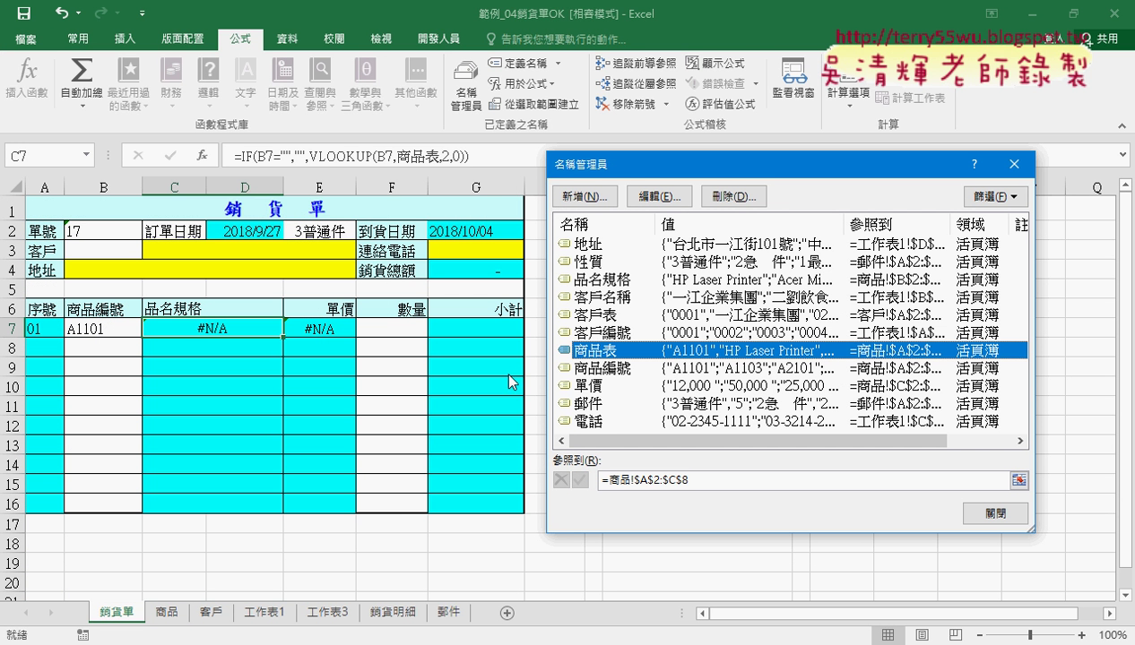
left_click(990, 514)
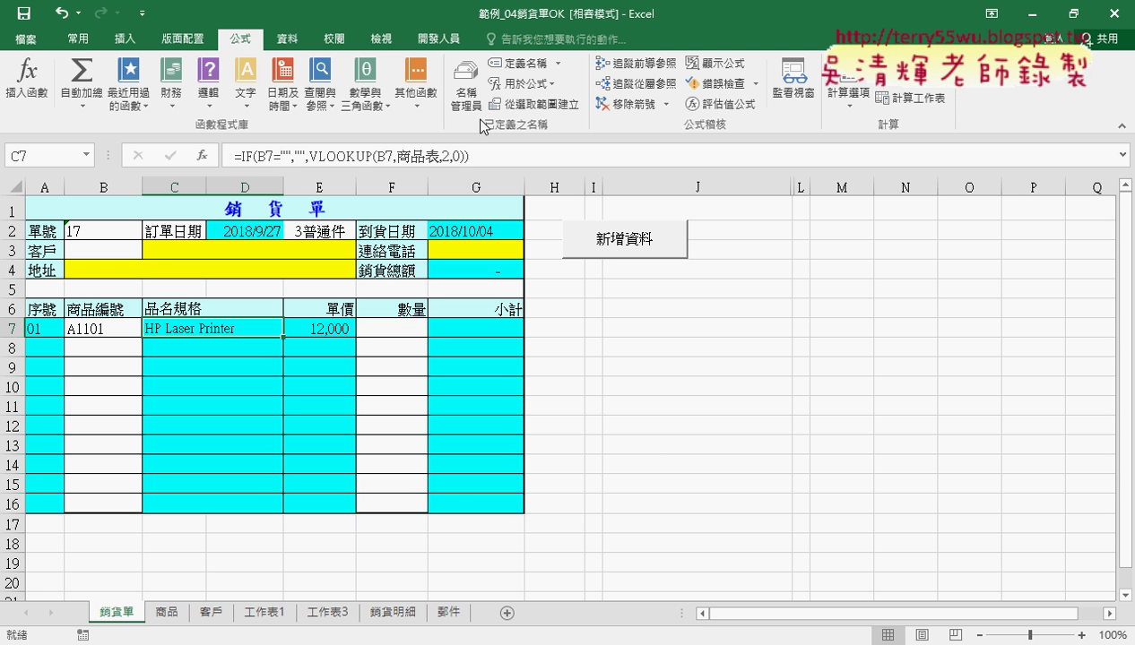
Verify in Name Manager that 商品表 now covers A2:C8
left_click(466, 94)
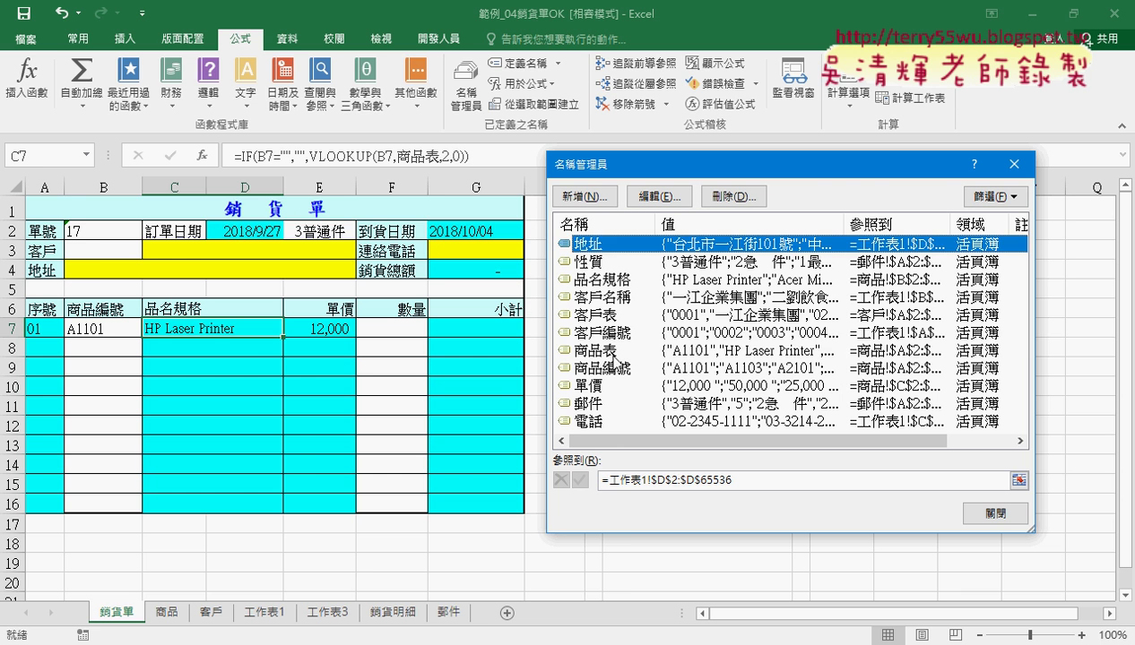
left_click(612, 350)
left_click(1002, 480)
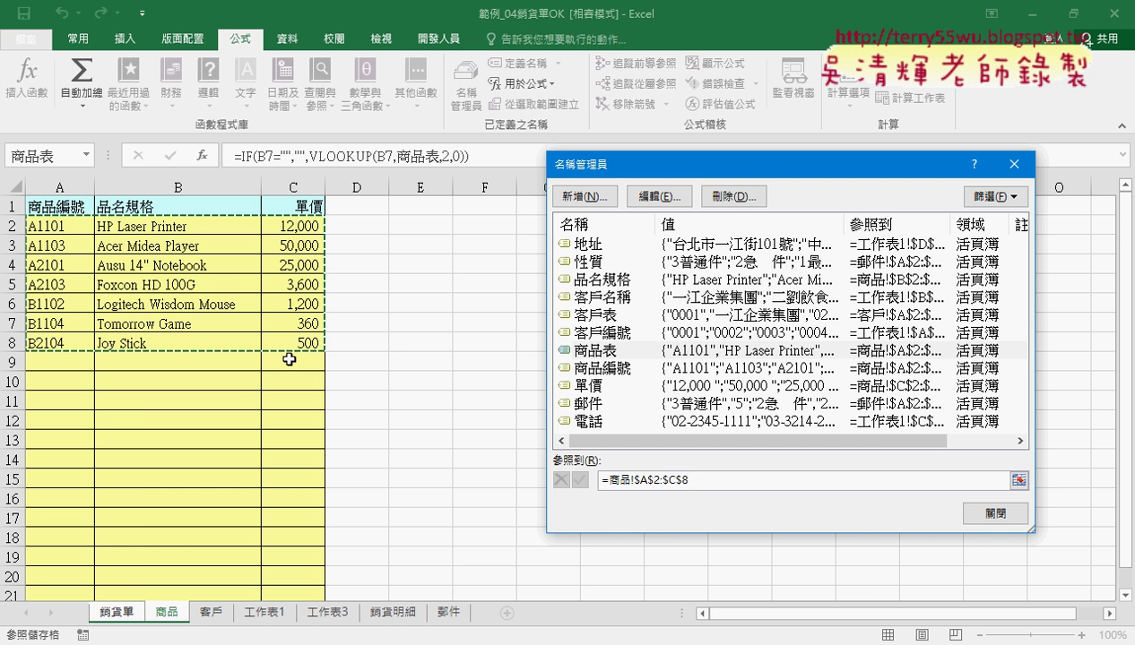
Close Name Manager and review C7's product-name lookup formula without changing it
left_click(1007, 512)
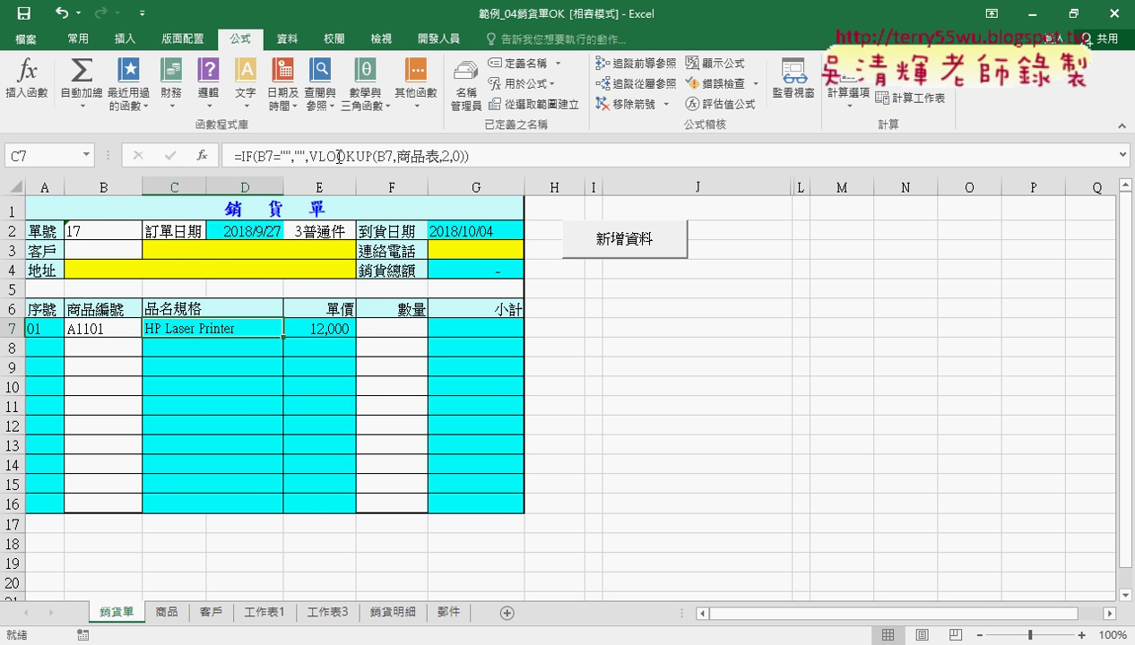
left_click_drag(236, 158, 468, 158)
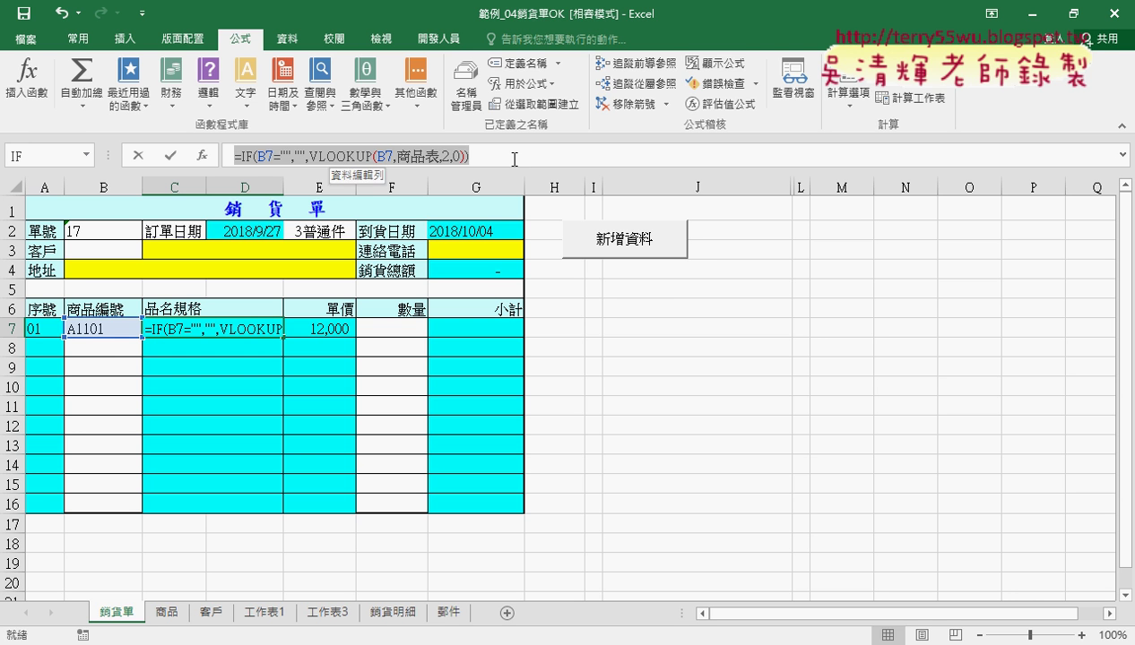
left_click(137, 155)
Delete the old sequence formulas from cells A7 through A16
left_click(39, 331)
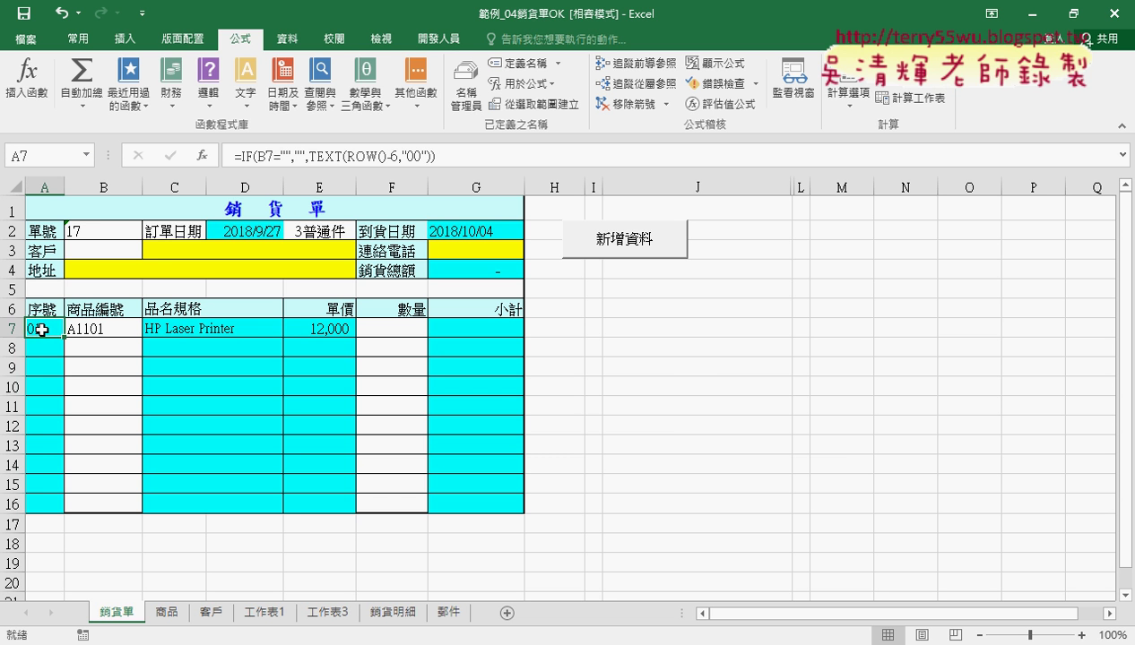
left_click_drag(41, 331, 46, 503)
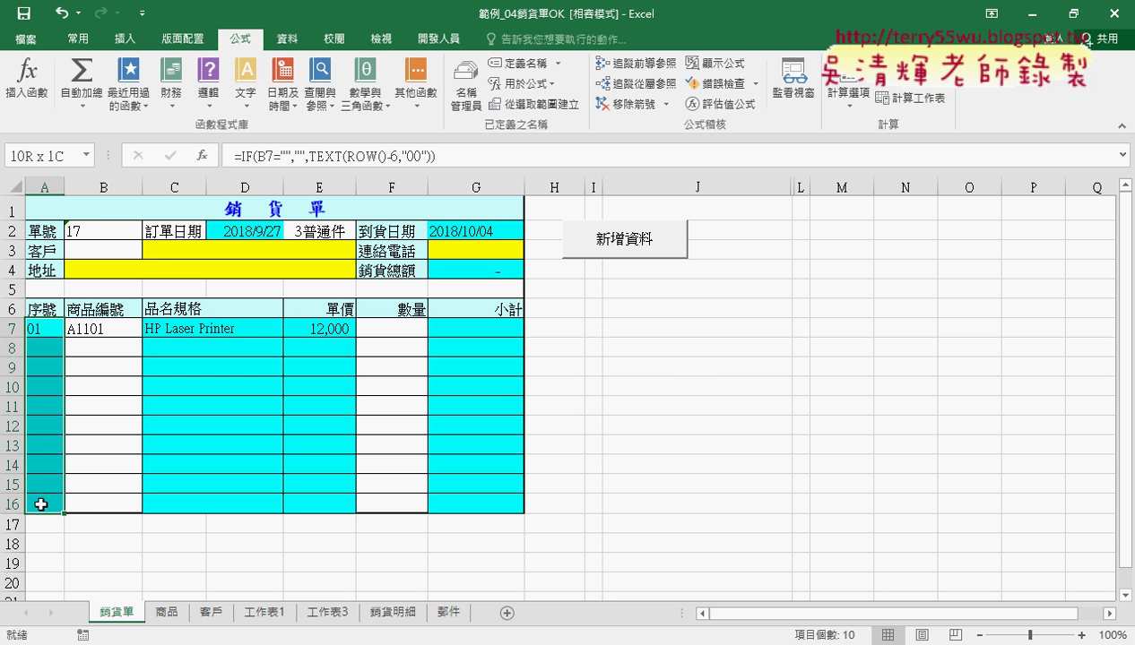
key("Delete")
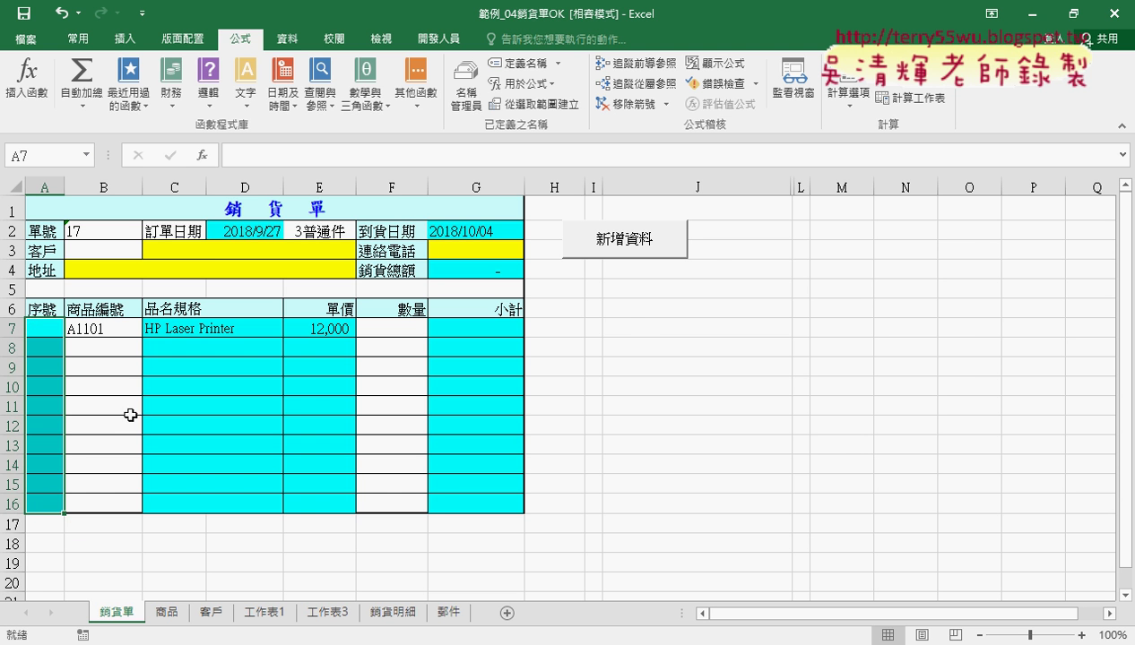
Insert the ROW() function into A7 from the Lookup & Reference category
left_click(50, 330)
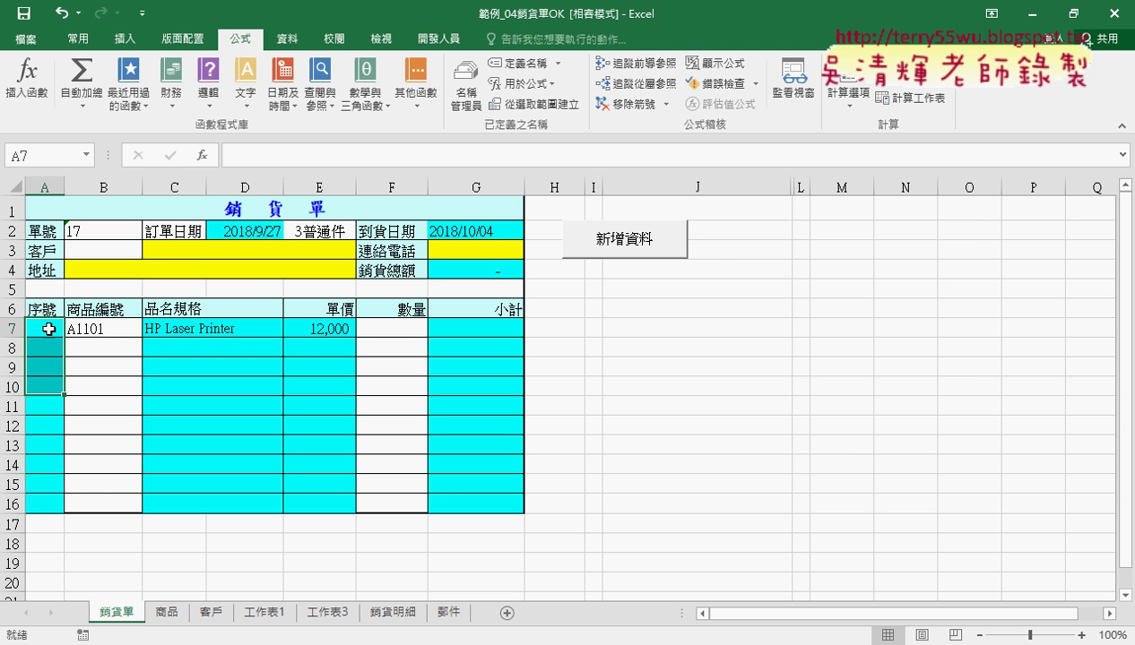
left_click(208, 163)
left_click(741, 257)
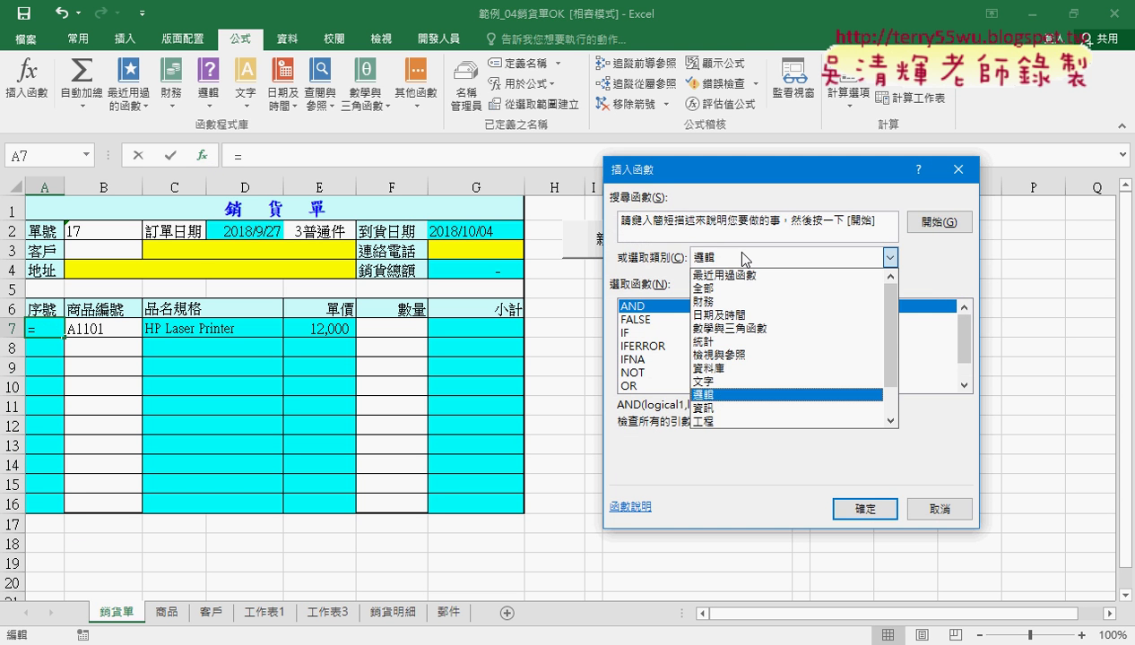
left_click(740, 355)
left_click(683, 348)
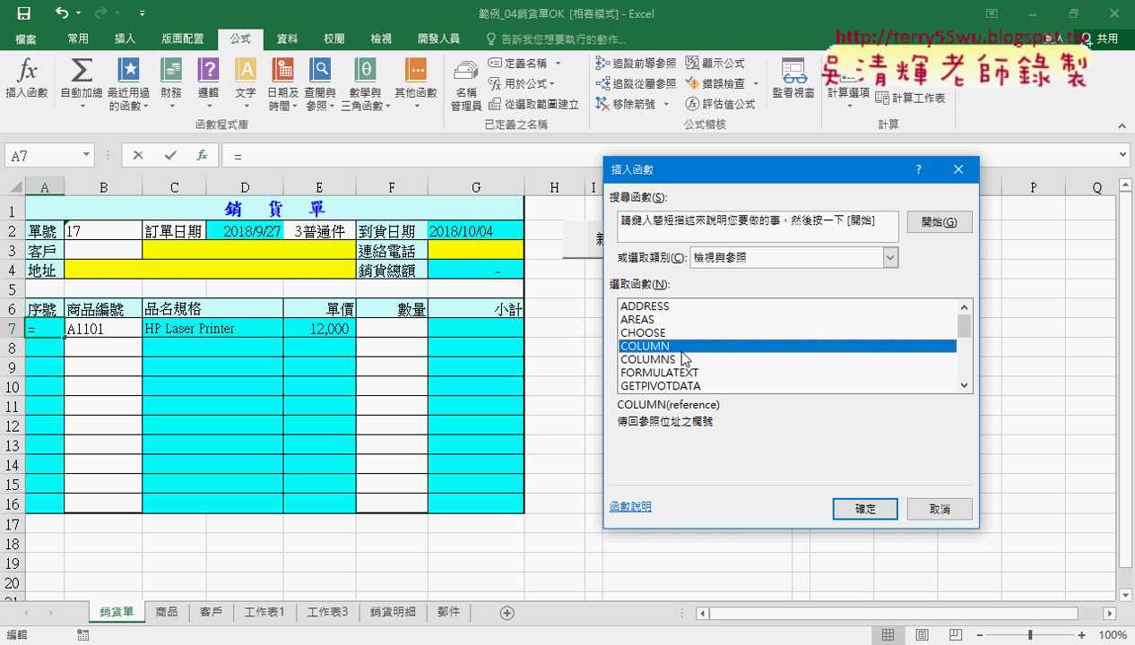
key("r")
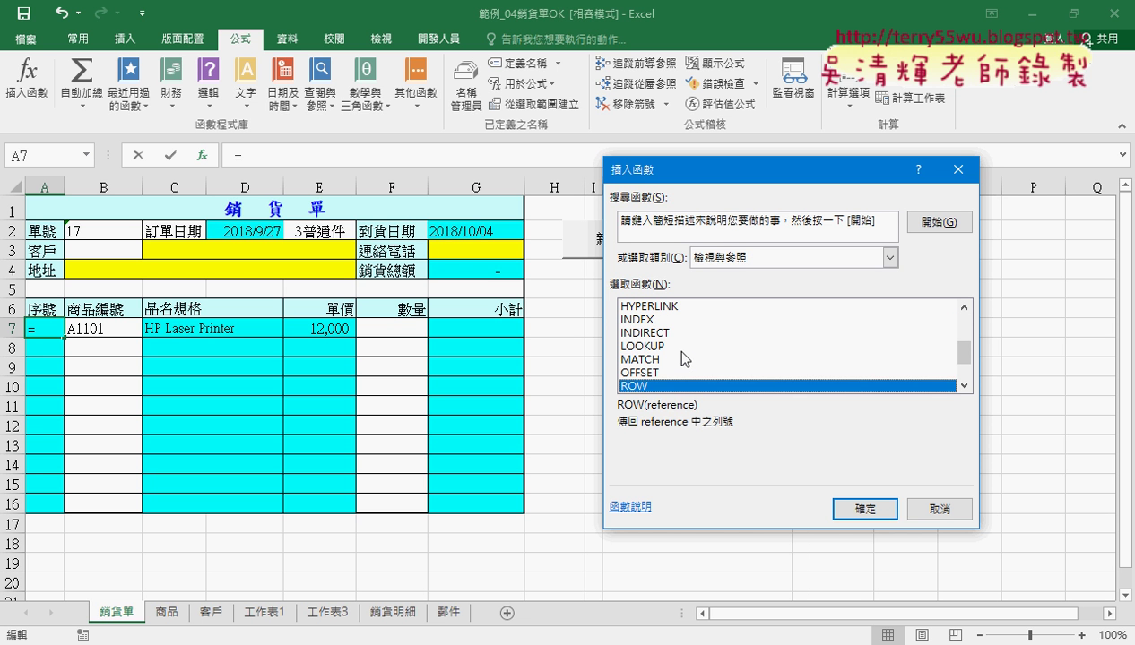
left_click(864, 509)
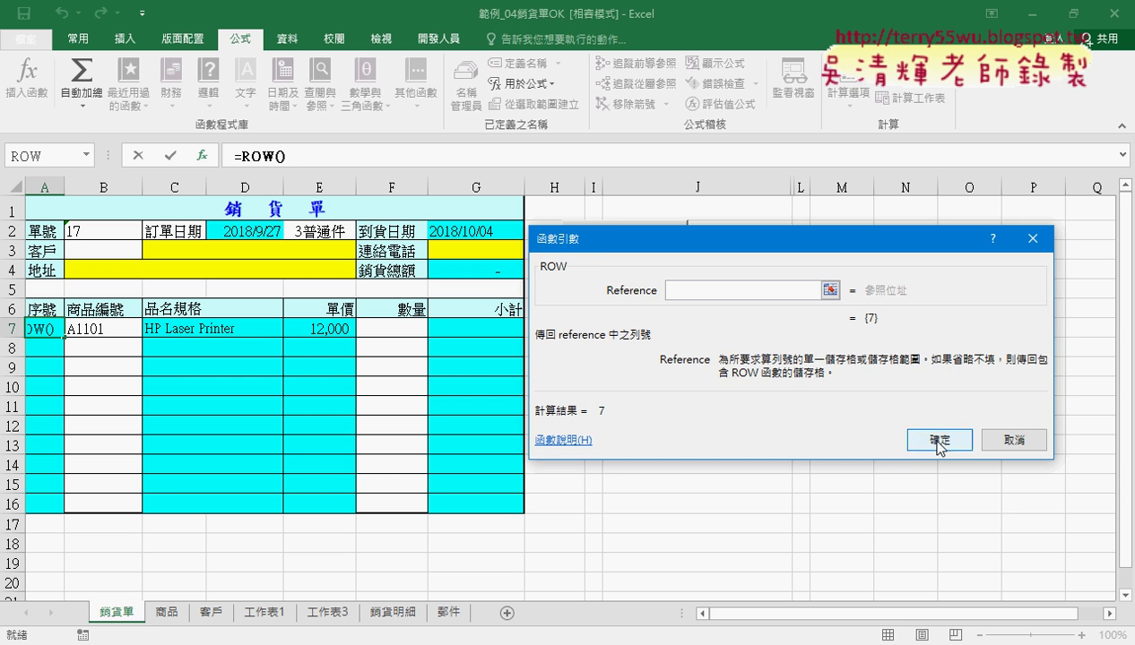
left_click(941, 439)
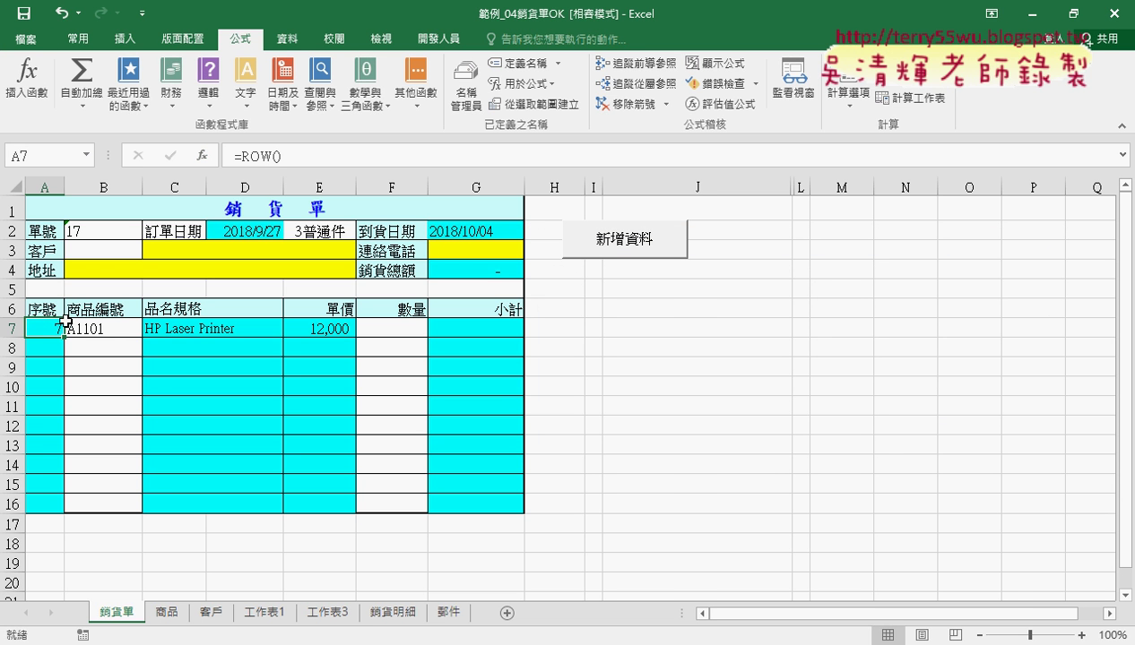
Extend A7 to =ROW()-6 and fill it down to A16, numbering 1 to 10
left_click(295, 153)
type("-")
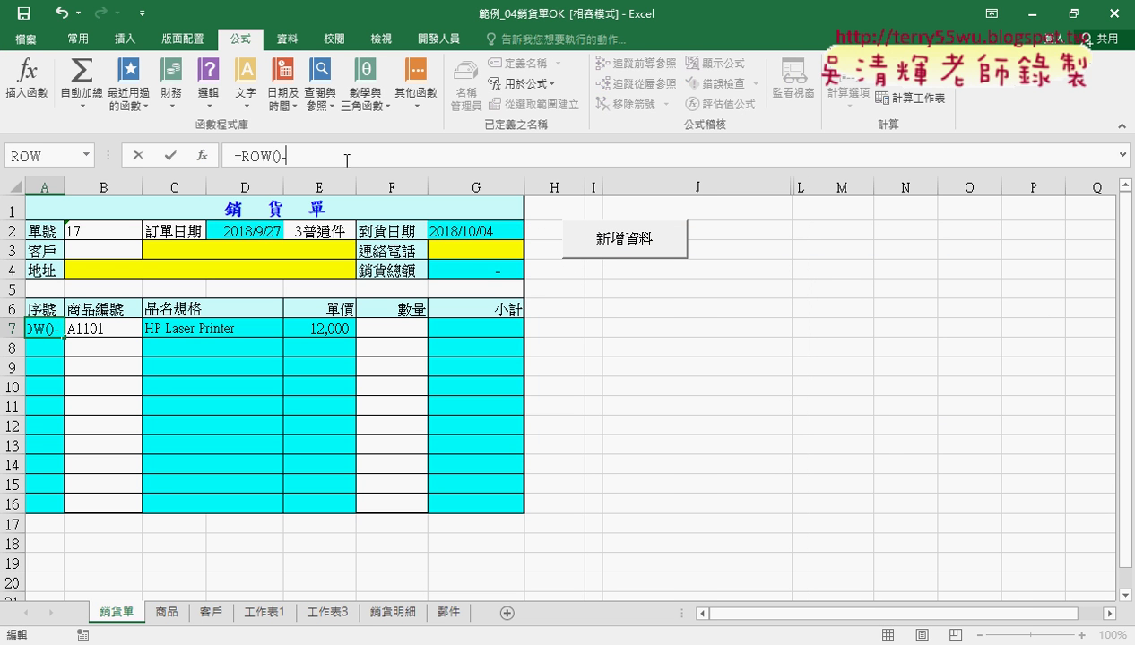
type("6")
key("Return")
left_click(43, 329)
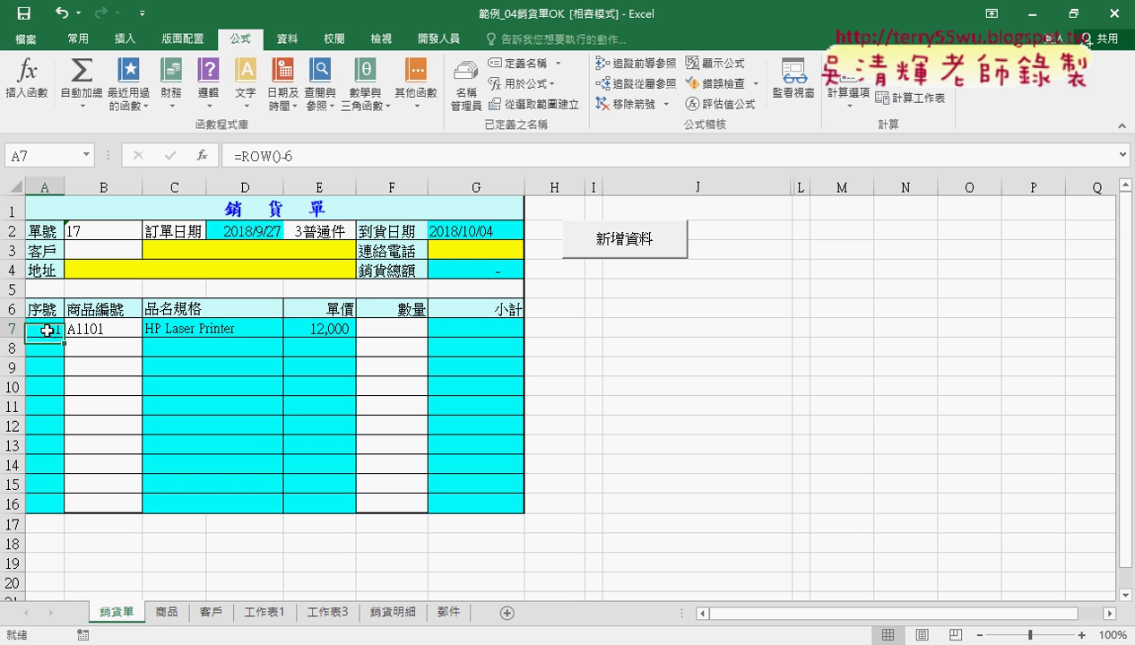
mouse_move(64, 338)
left_mouse_down()
mouse_move(79, 527)
mouse_move(77, 504)
left_mouse_up()
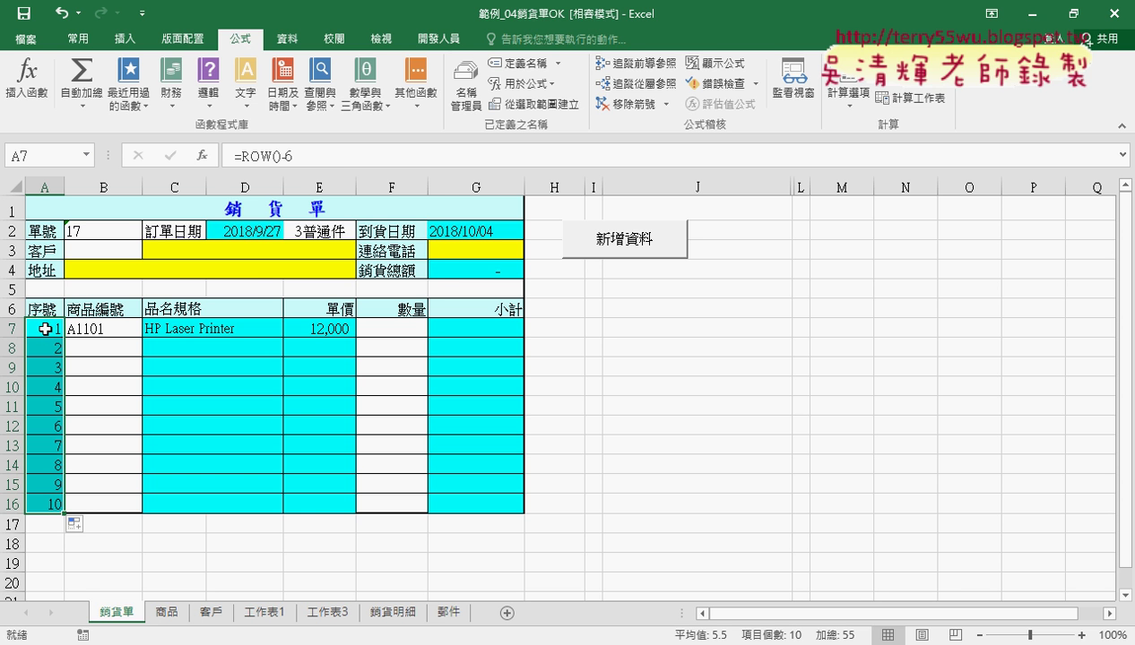
Cut ROW()-6 from A7's formula and insert the TEXT function in its place
left_click_drag(239, 156, 293, 156)
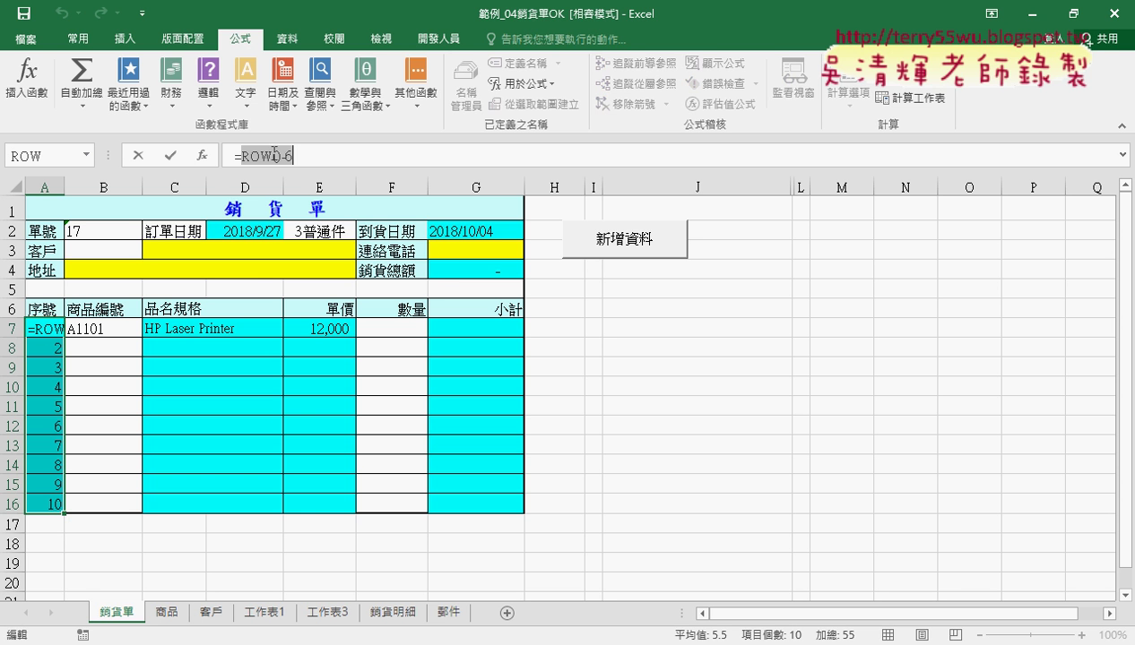
right_click(274, 154)
left_click(306, 165)
left_click(203, 157)
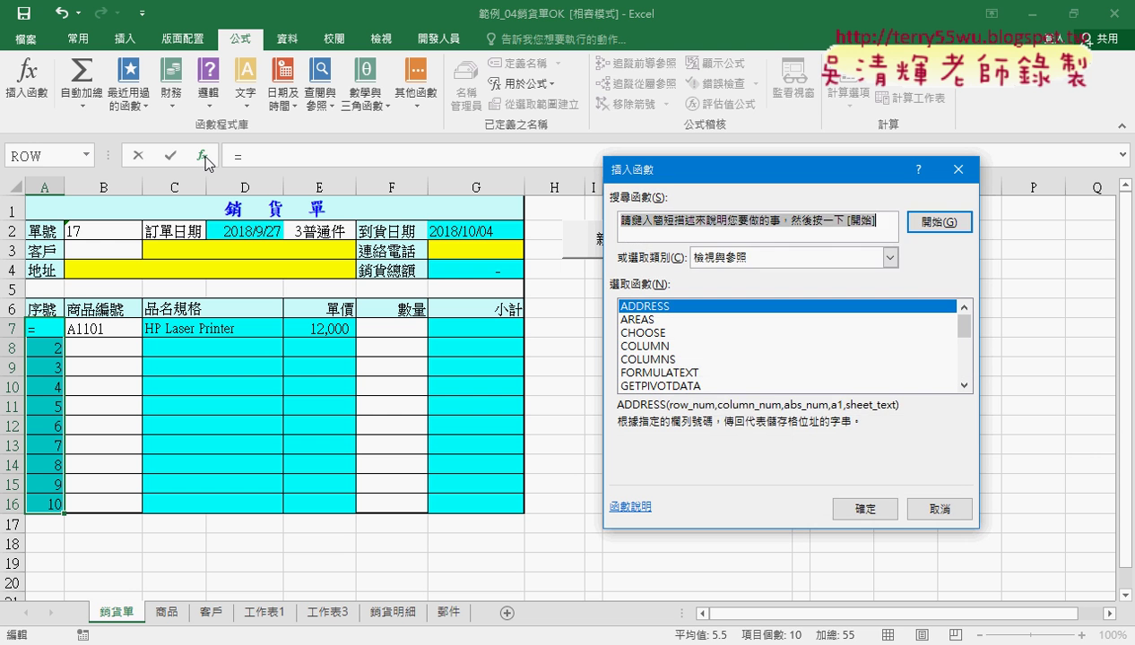
left_click(889, 257)
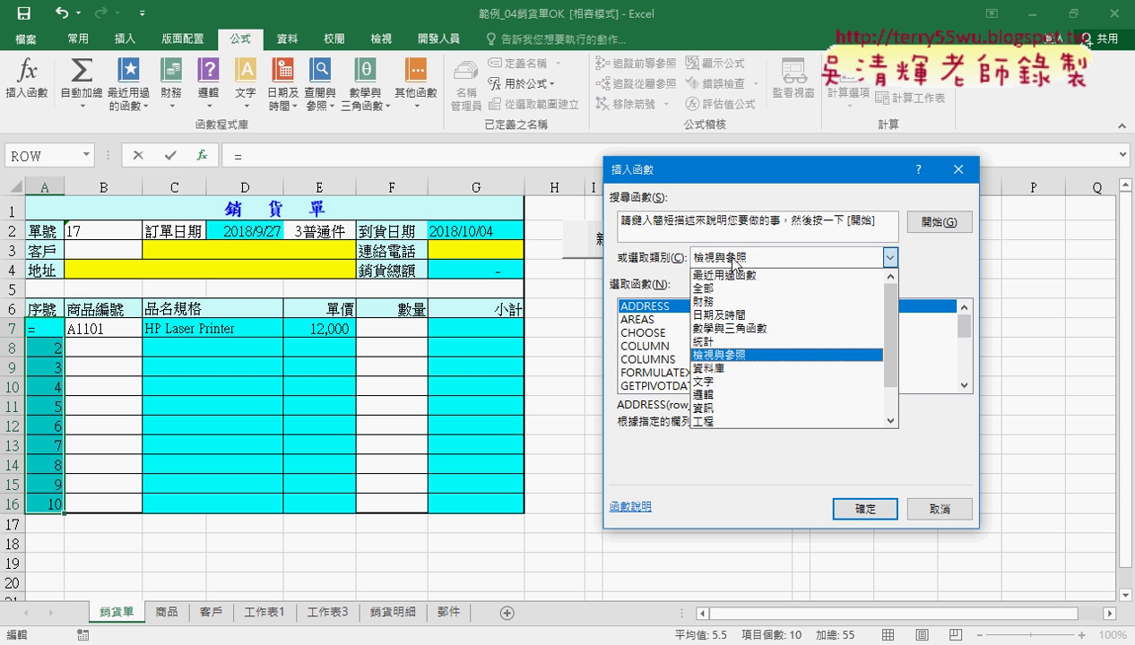
left_click(723, 380)
left_click_drag(961, 323, 967, 366)
double_click(653, 358)
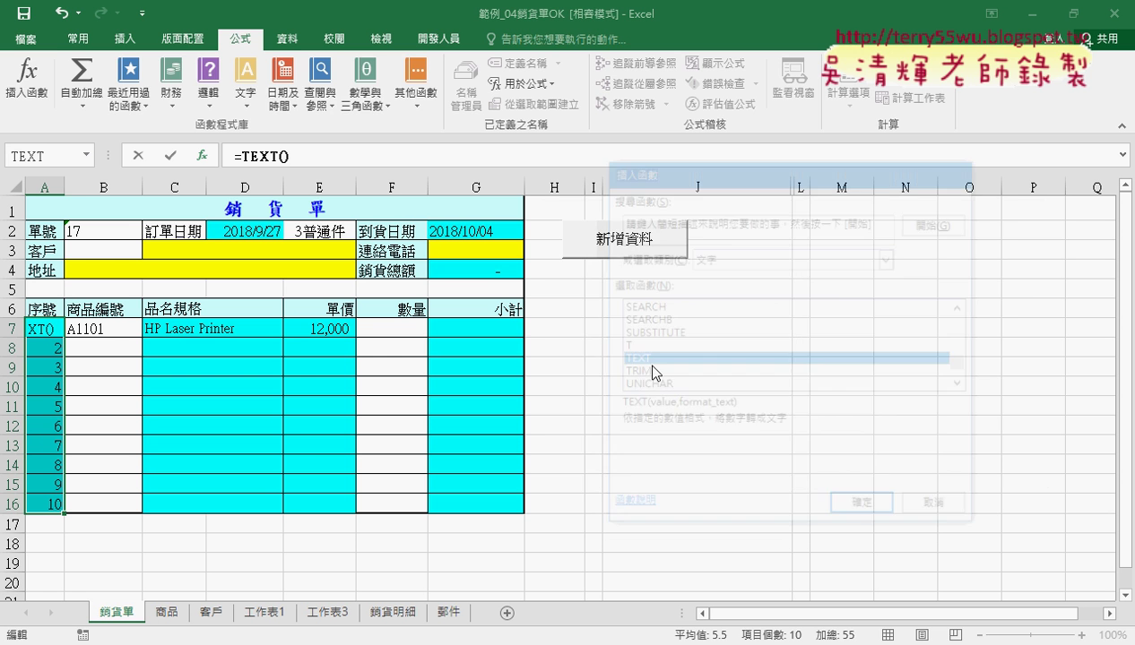
Give TEXT the value ROW()-6 and format "00", so A7 shows 01
right_click(690, 269)
left_click(721, 323)
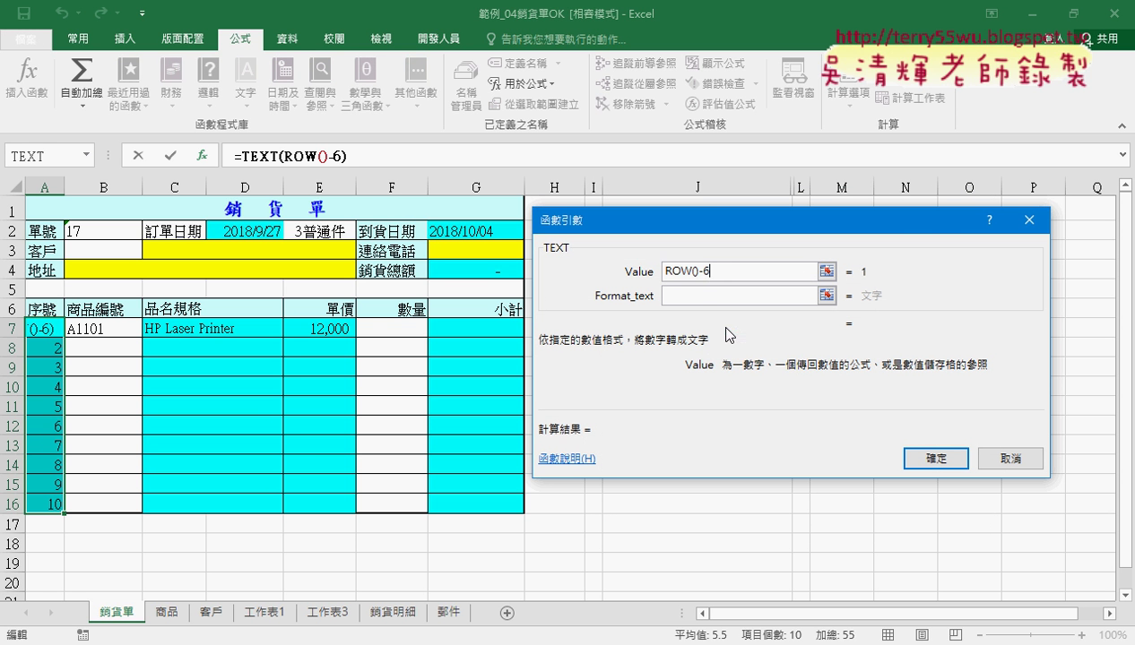
left_click(698, 296)
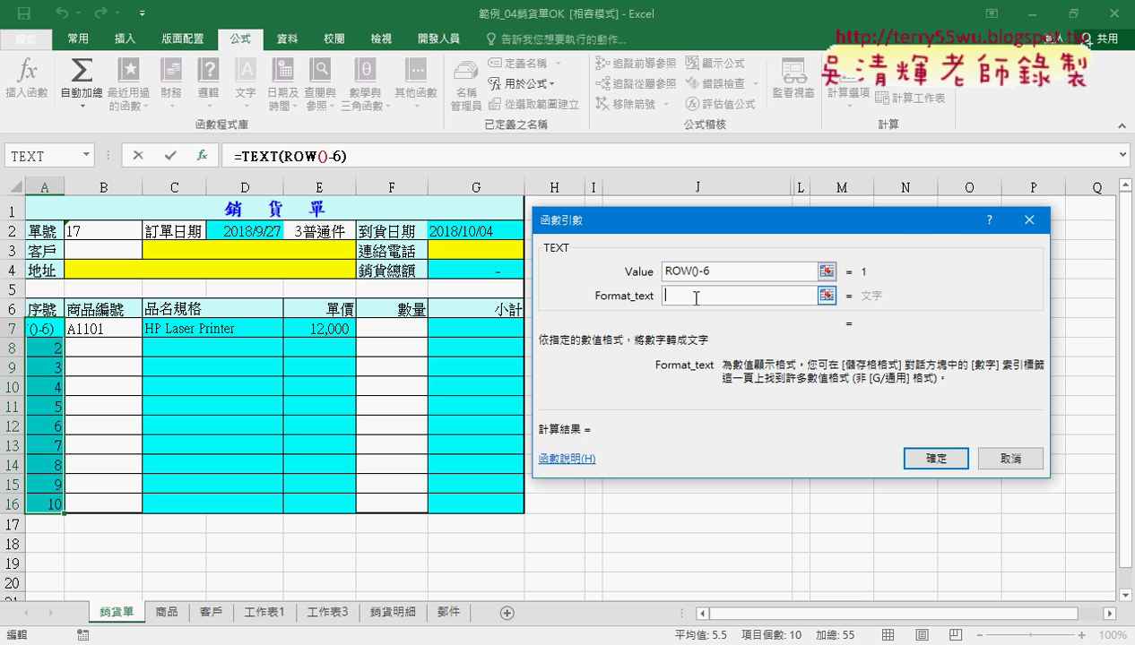
type("\"00")
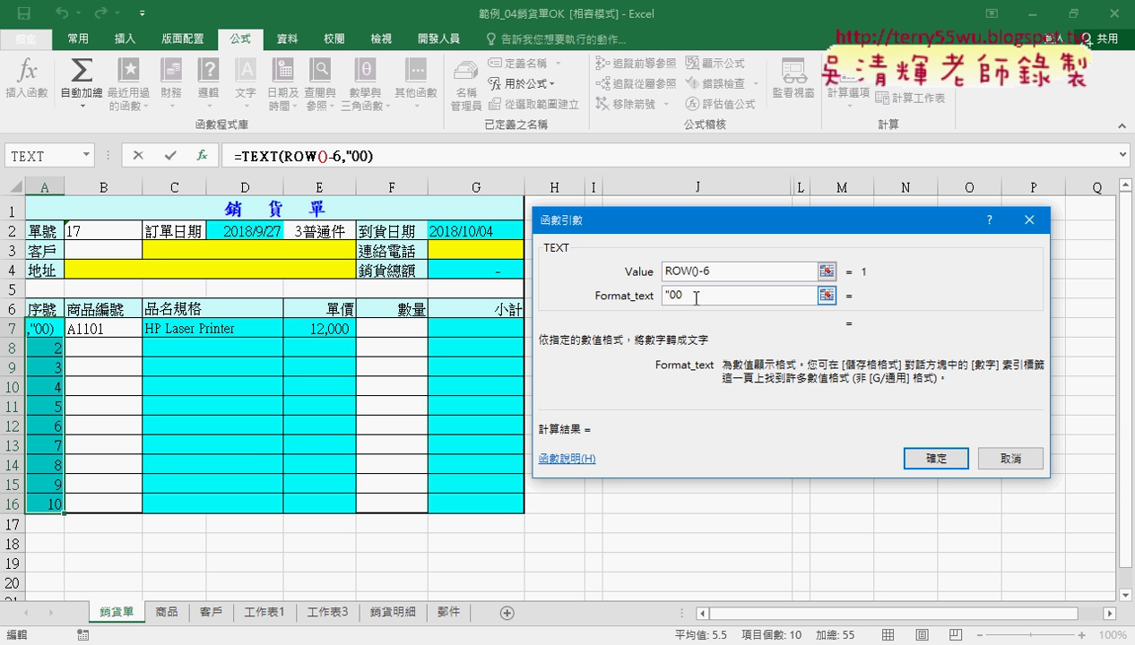
type("\"")
left_click(914, 459)
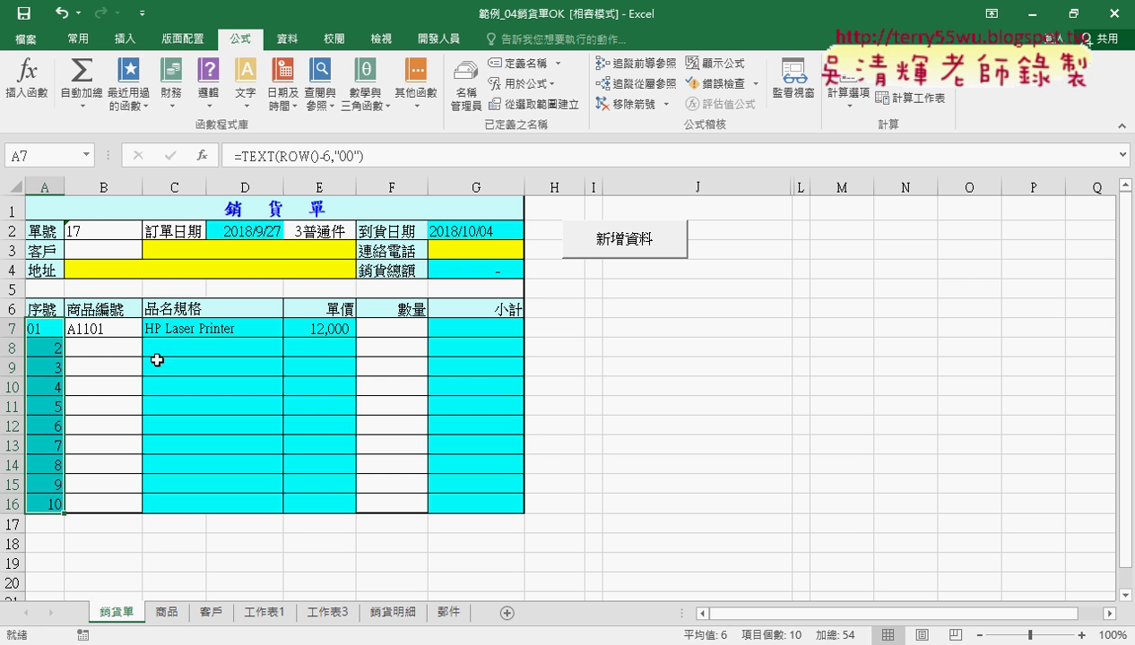
Cut A7's TEXT formula and insert a Logical IF function in its place
left_click(45, 329)
left_click(102, 330)
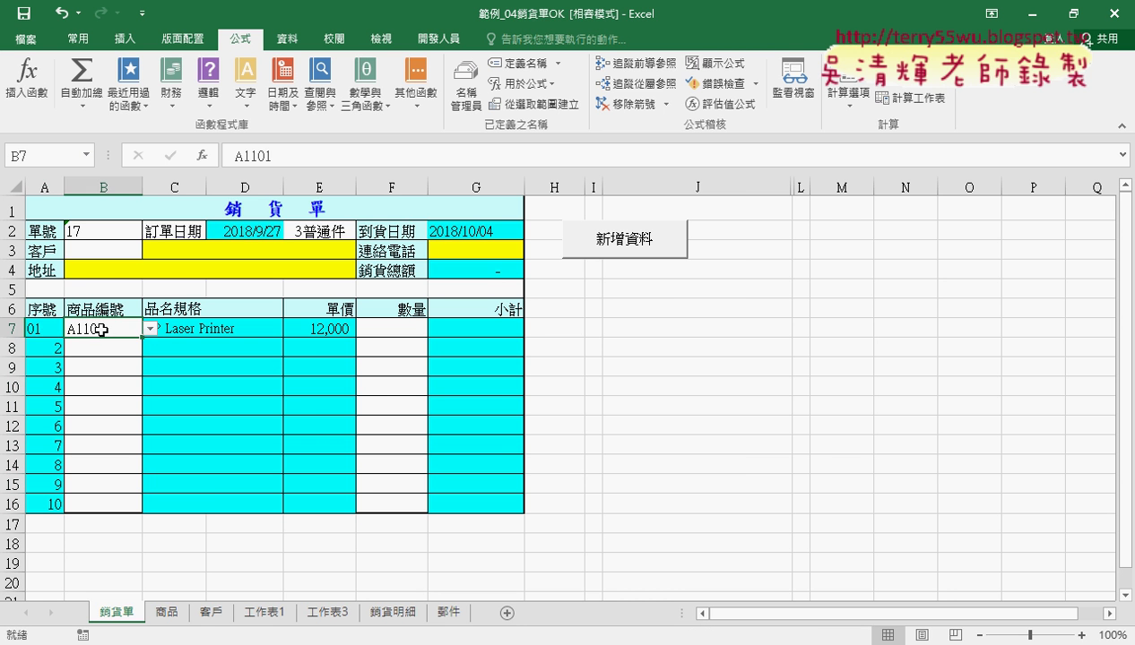
left_click(37, 328)
left_click(237, 156)
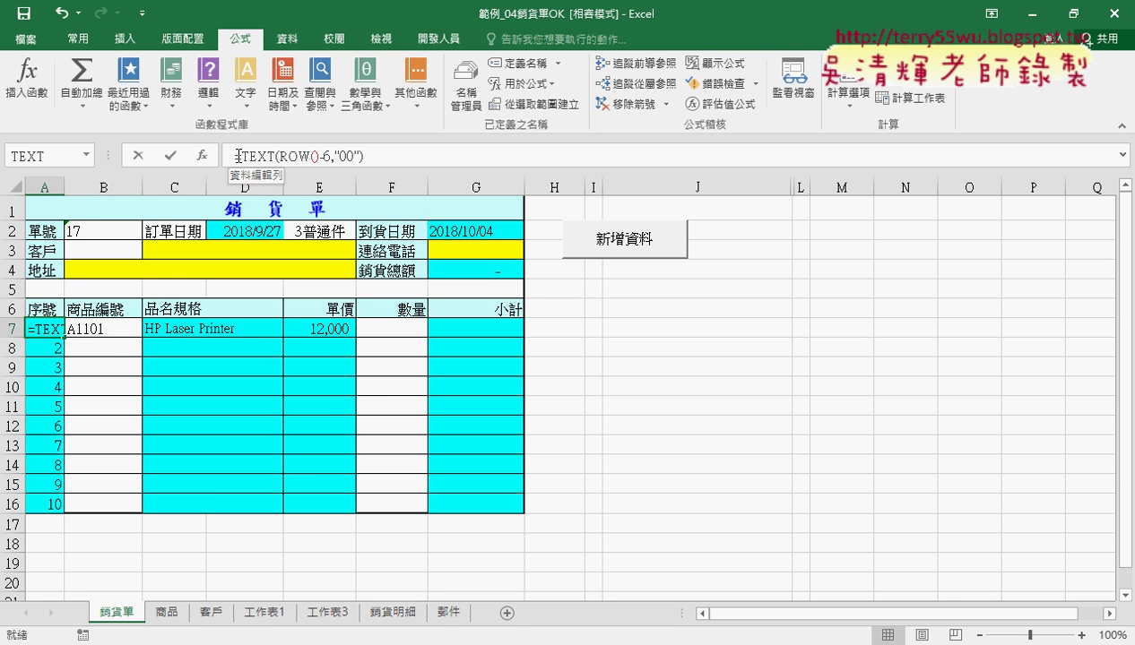
left_click_drag(236, 156, 361, 156)
right_click(336, 153)
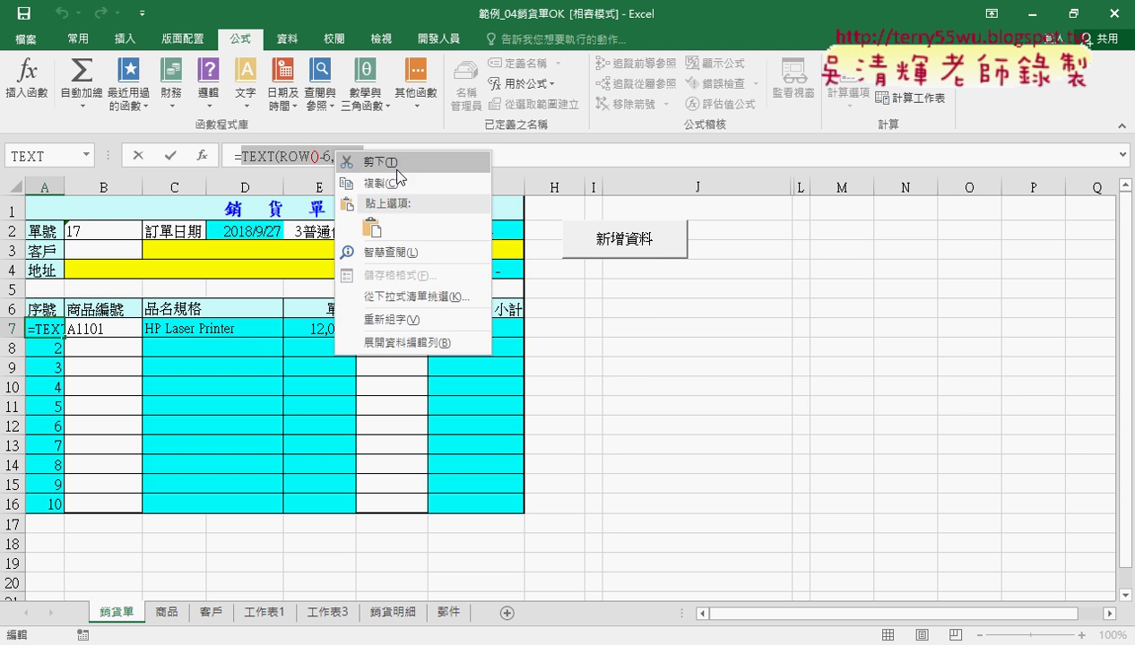
left_click(397, 165)
left_click(203, 156)
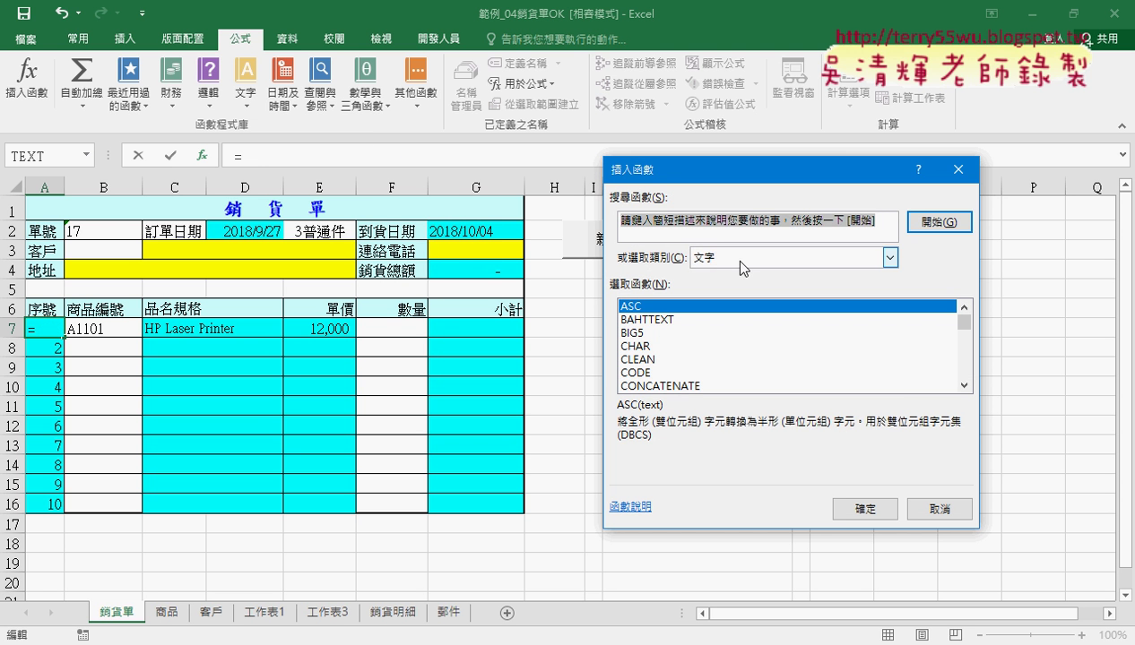
left_click(741, 261)
left_click(744, 389)
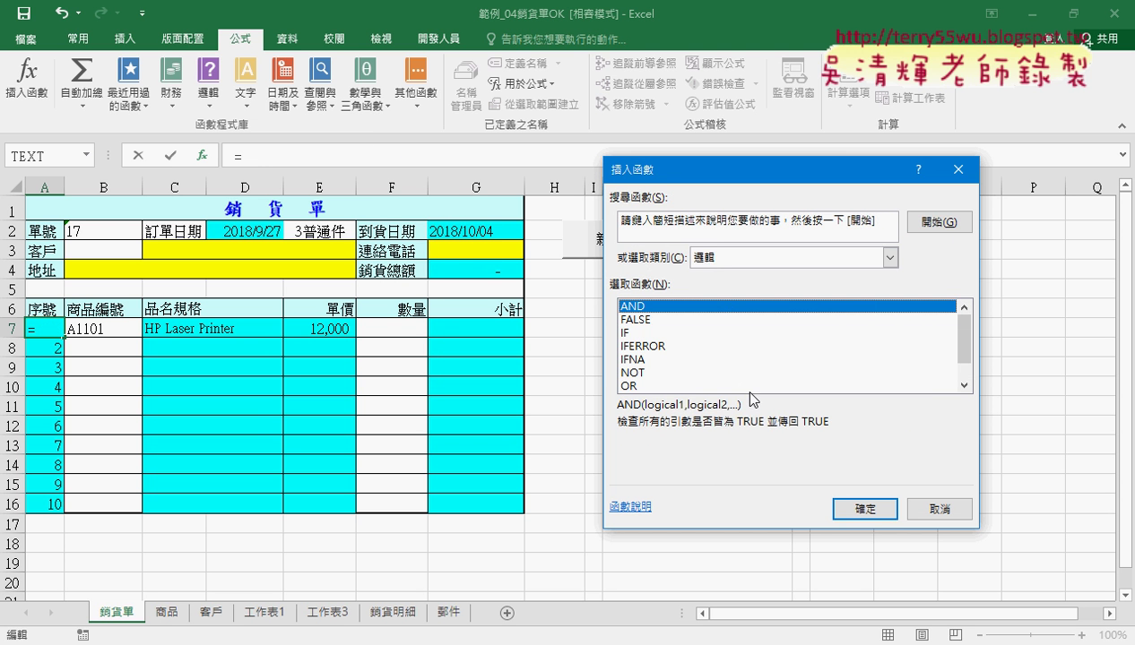
double_click(642, 332)
Set IF to B7="", "", TEXT(ROW()-6,"00") and fill A7 down to A16
left_click(112, 329)
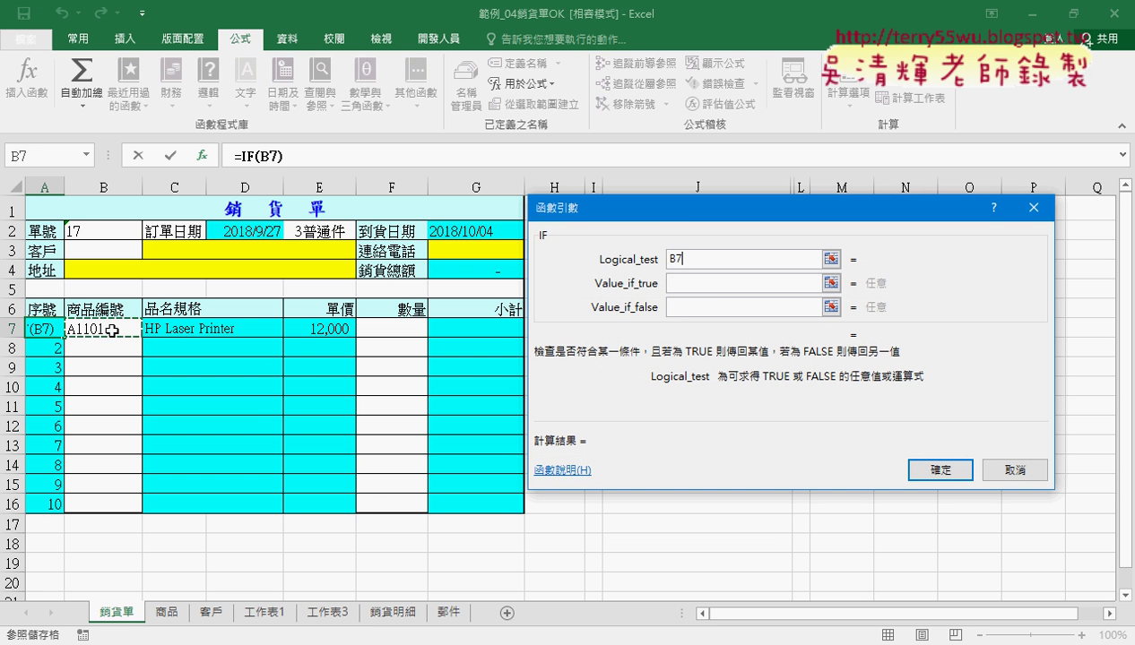
type("ㄦ")
key("BackSpace")
type("=\"\"")
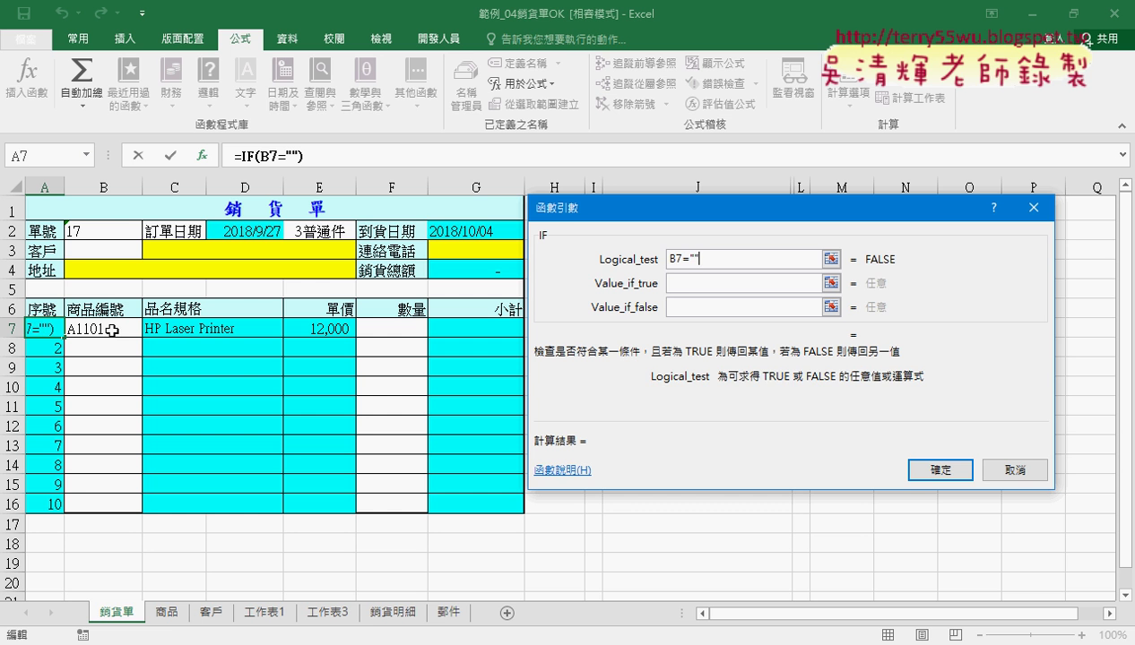
key("Tab")
type("\"\"")
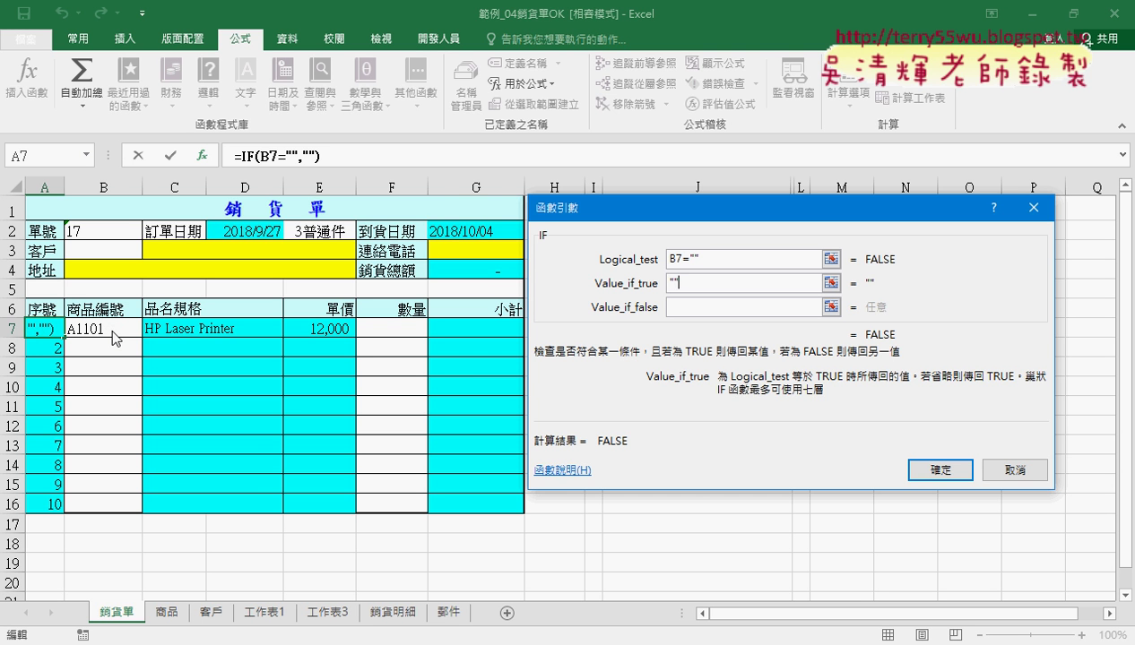
key("Tab")
type("TEXT(ROW()-6,\"00\")")
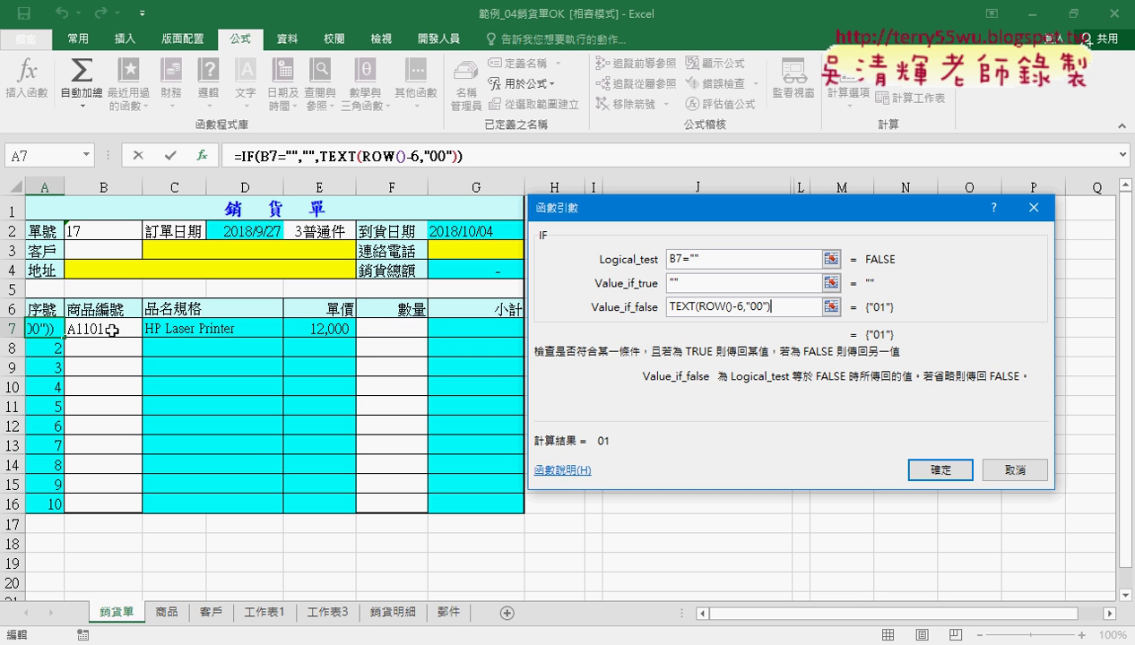
left_click(942, 473)
left_click_drag(64, 338, 55, 513)
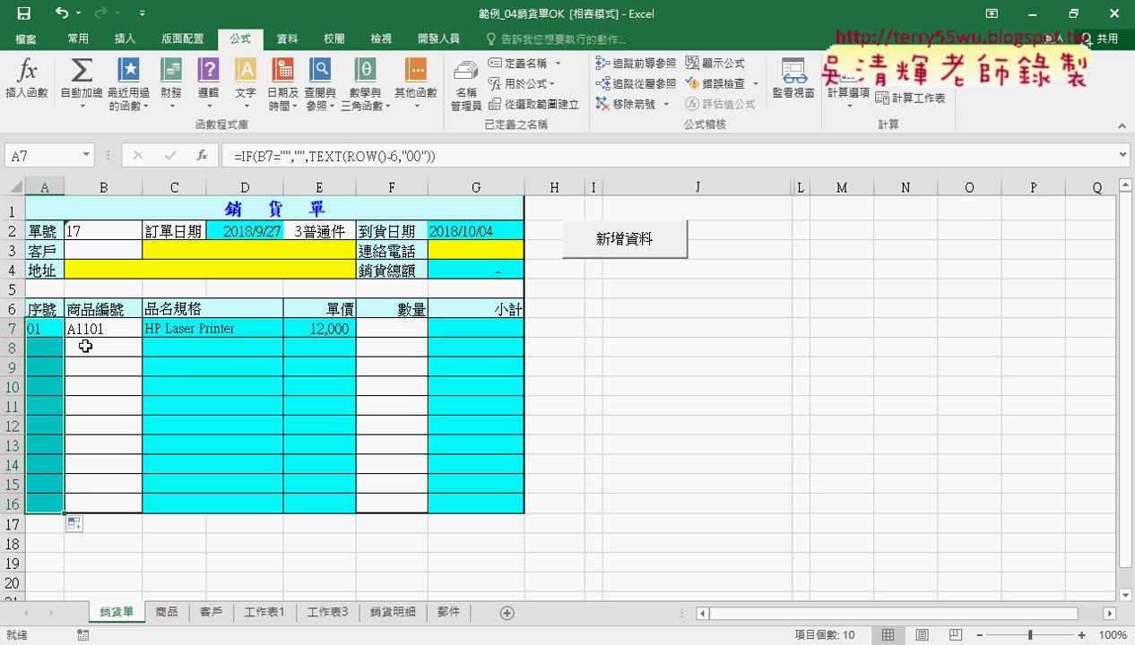
Choose product A1103 for the second order line in B8
left_click(47, 347)
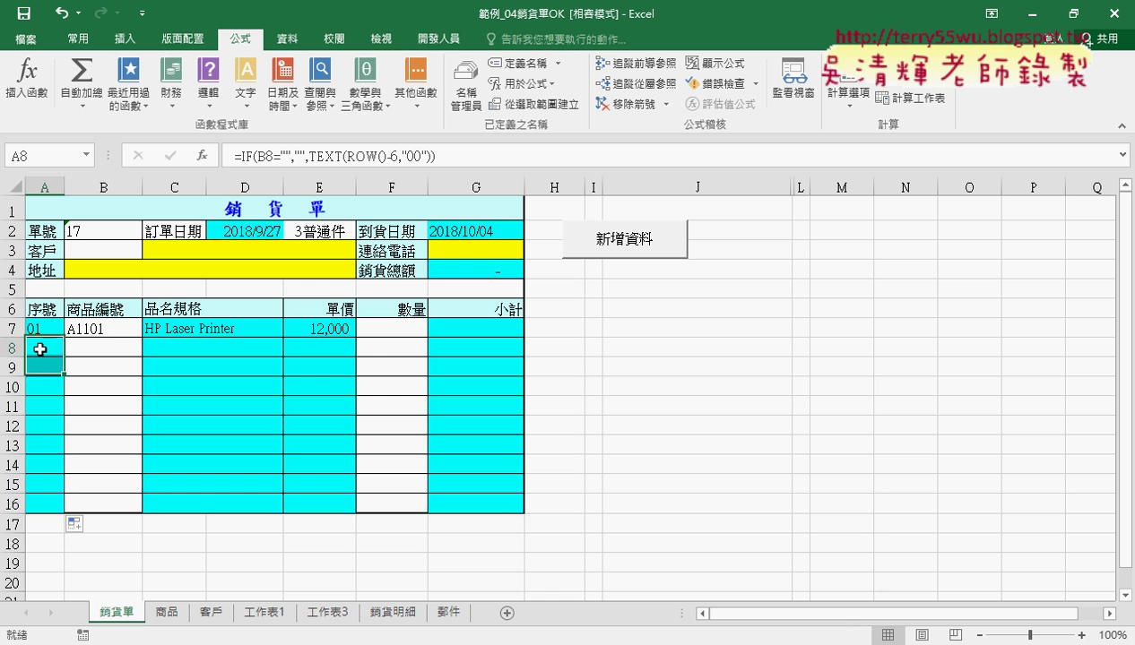
left_click(88, 350)
left_click(149, 347)
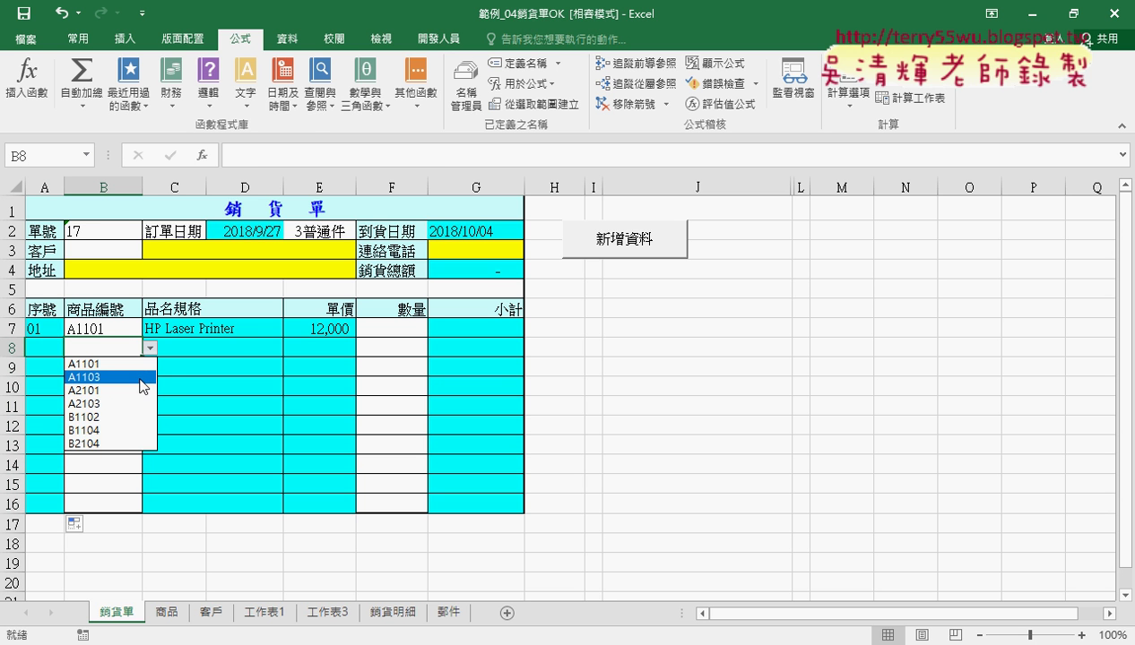
left_click(141, 378)
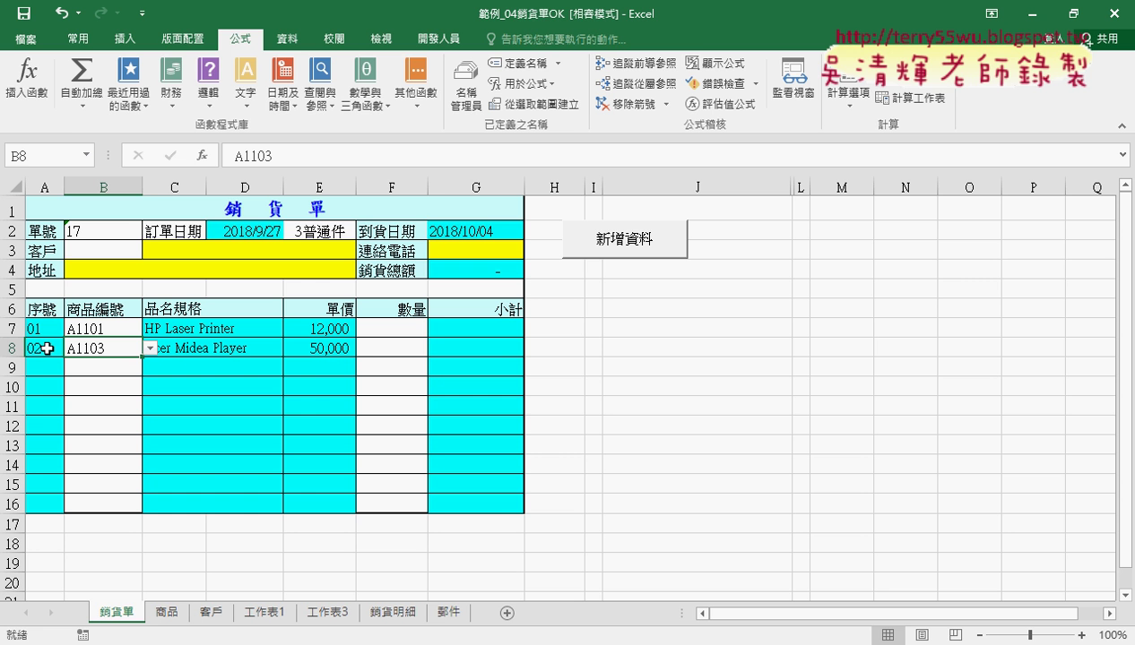
Check F7's 1–10 validation list and set the first line's quantity to 4
left_click(417, 328)
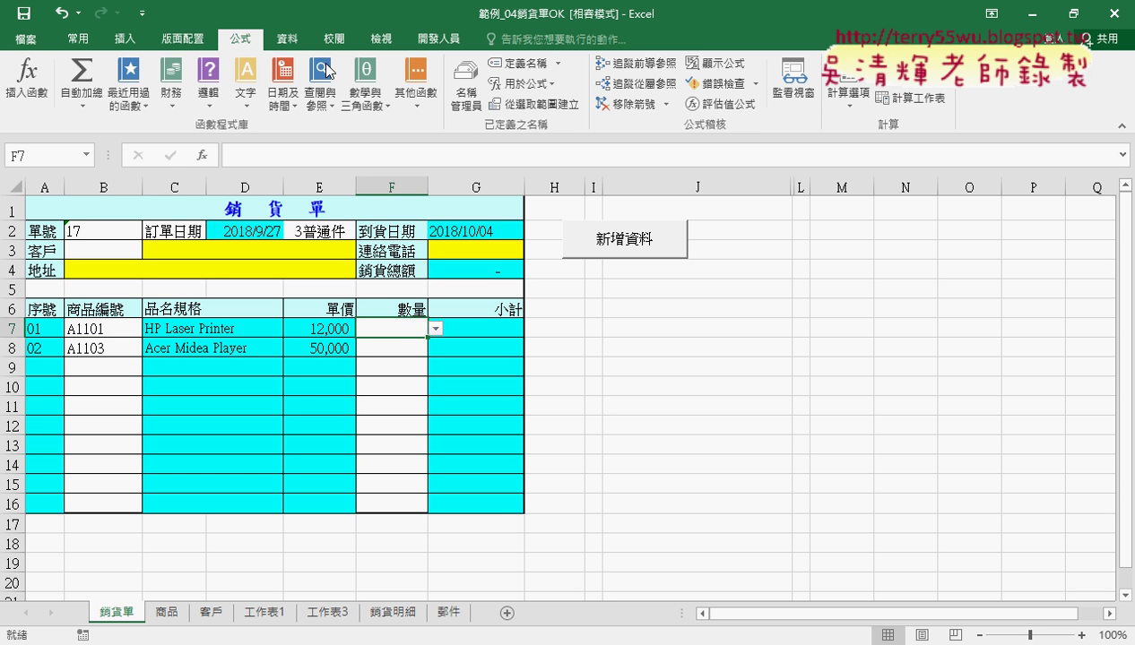
left_click(285, 40)
left_click(722, 104)
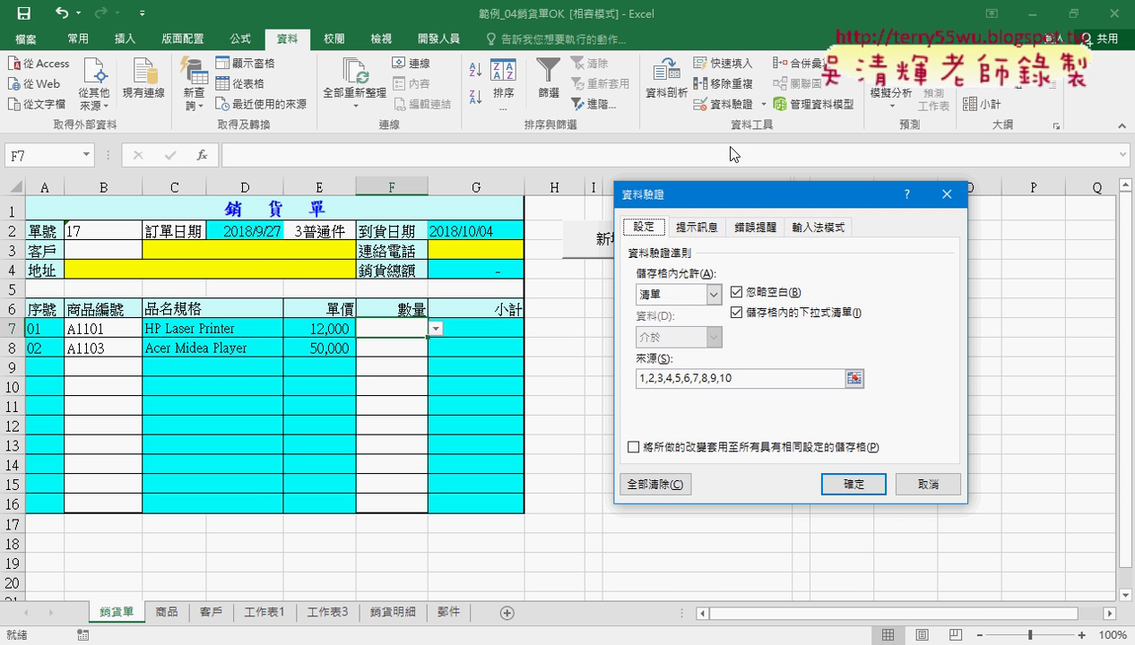
left_click(810, 378)
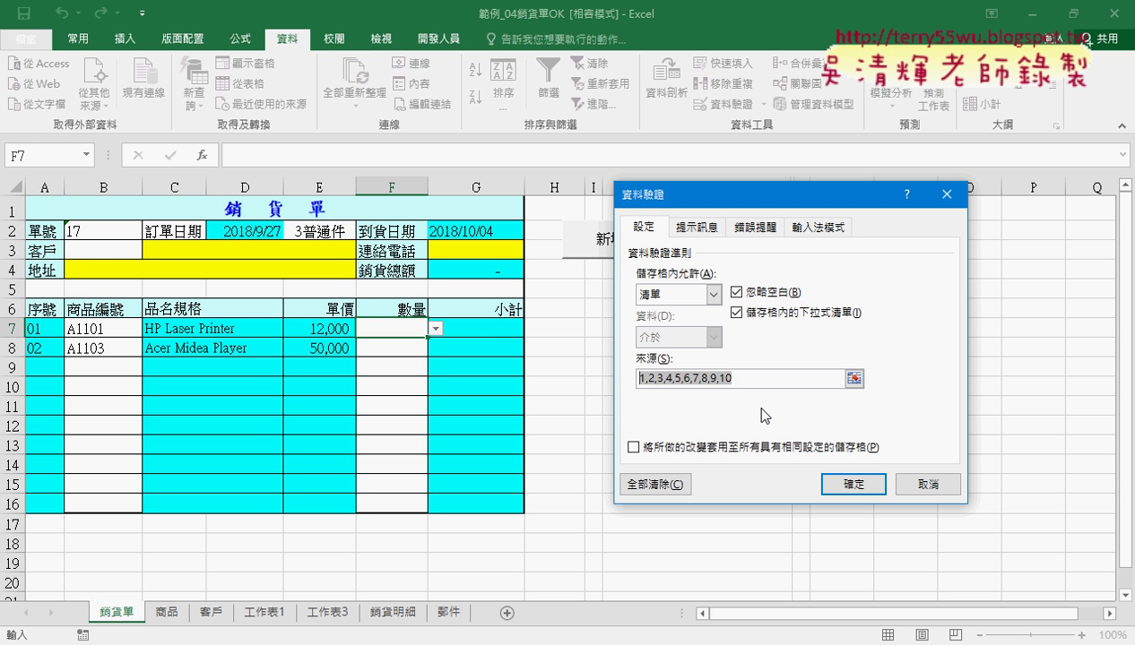
left_click(854, 484)
left_click(435, 328)
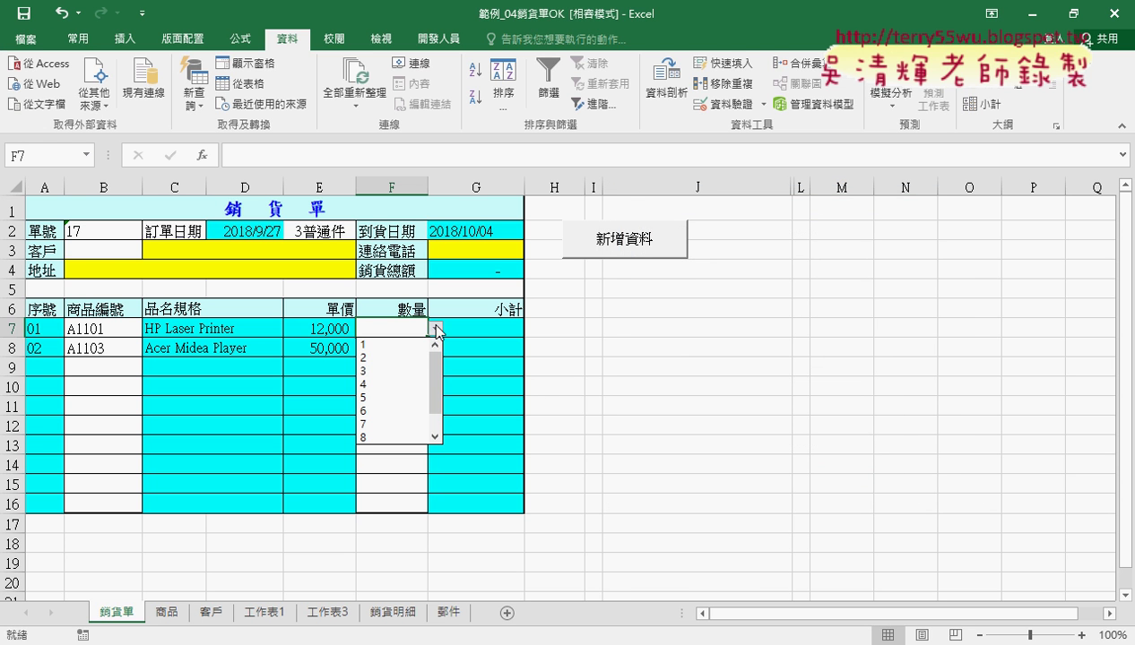
left_click(403, 385)
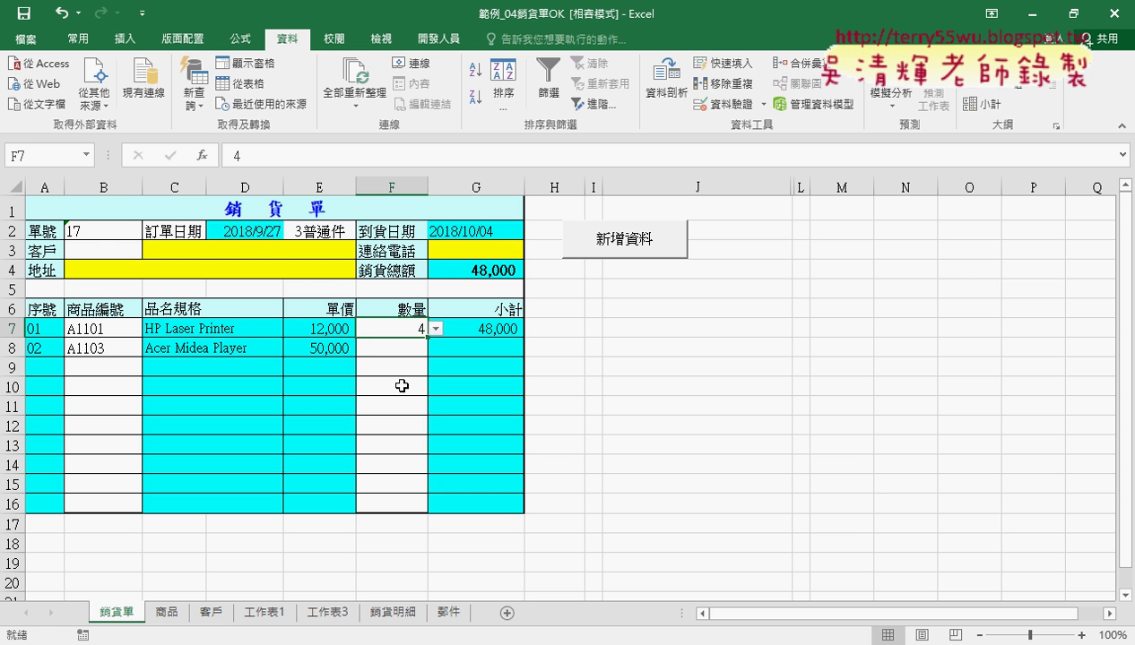
left_click(500, 329)
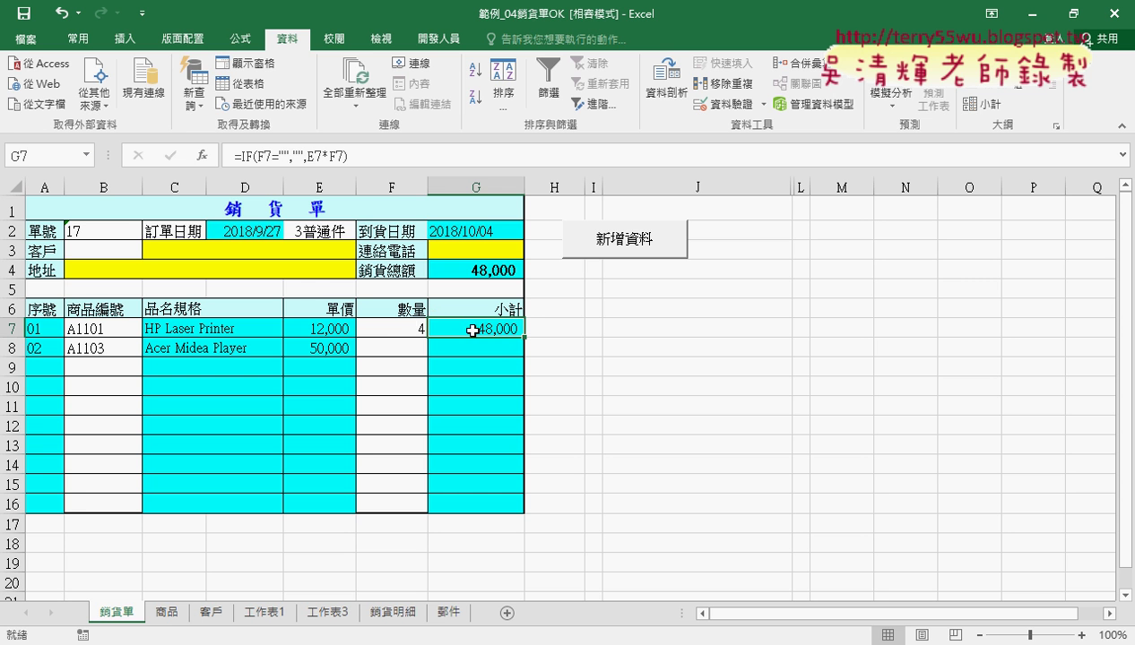
Set the second line's quantity in F8 to 3, bringing G4's total to 198,000
left_click(420, 350)
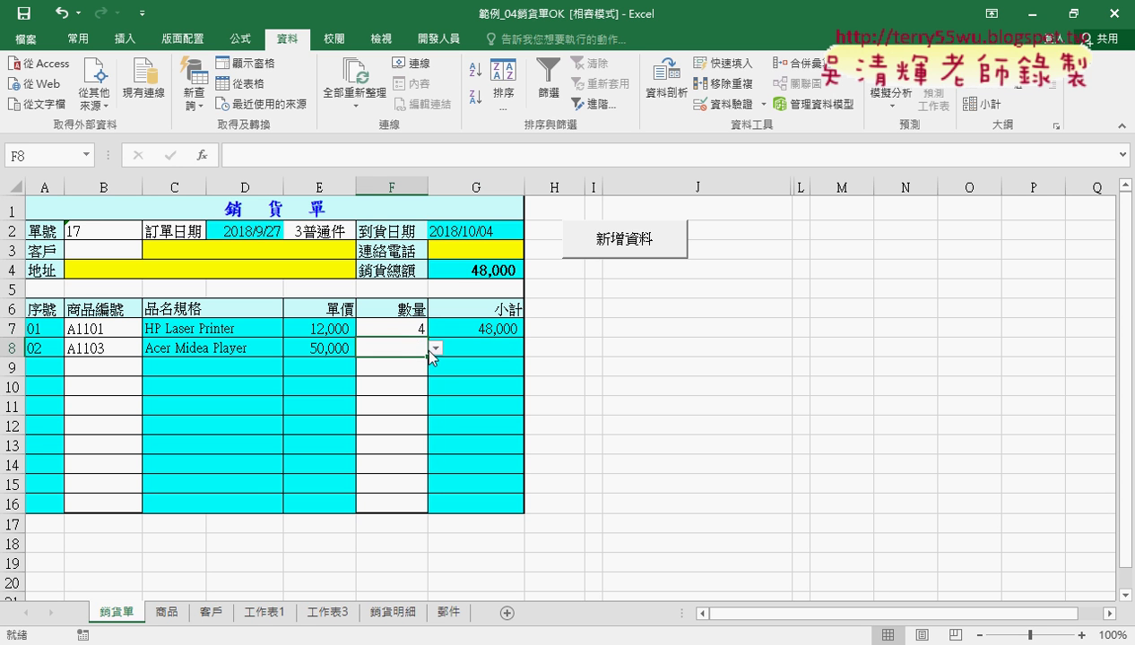
left_click(434, 348)
left_click(410, 389)
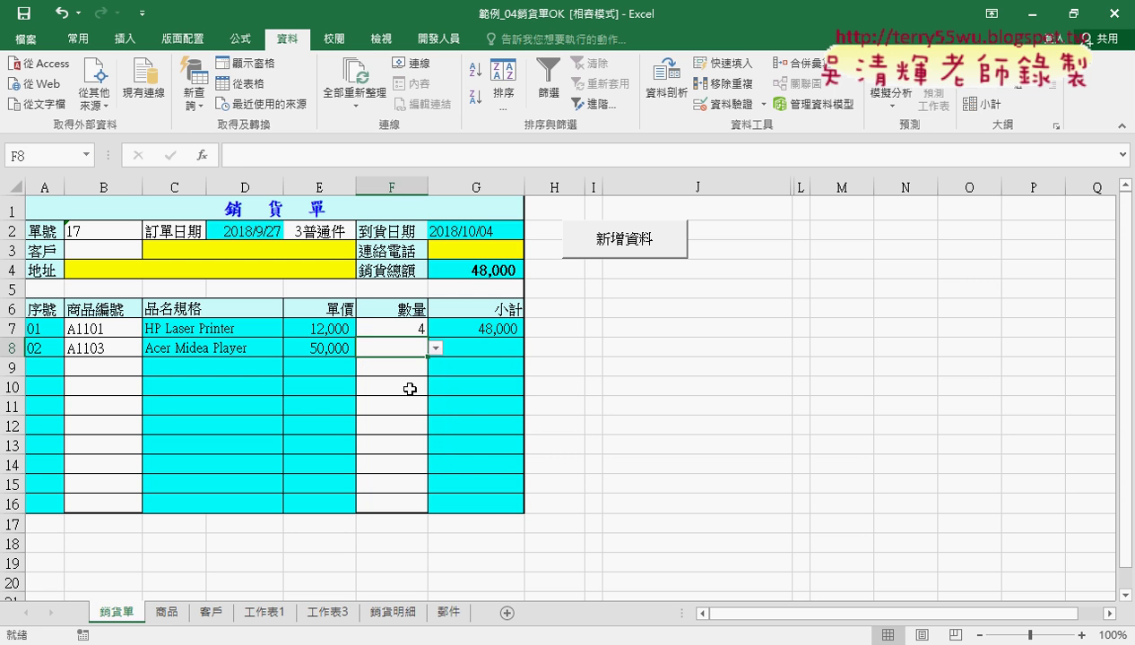
left_click(485, 271)
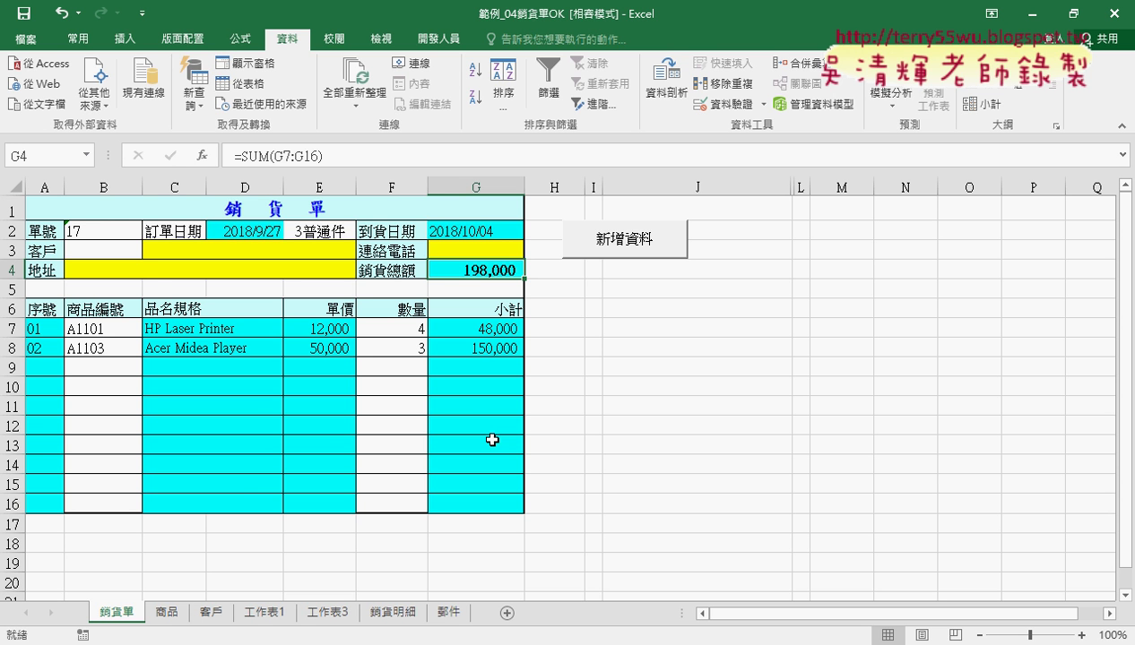
Pick a customer number in B3 so their name, phone and address fill in
left_click(129, 247)
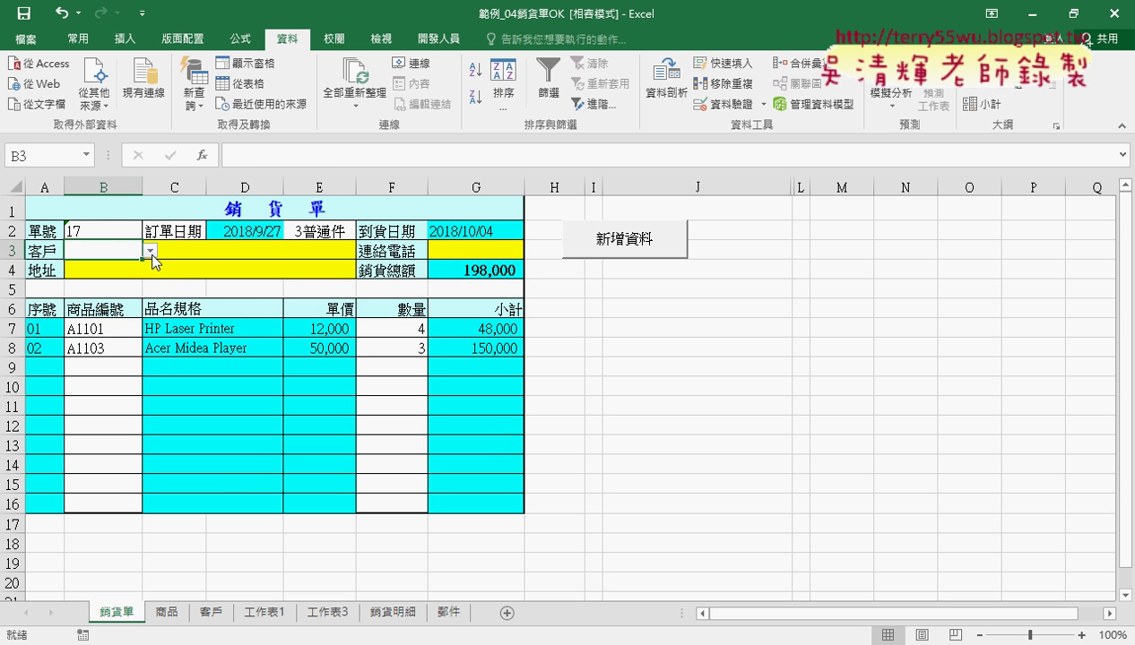
left_click(151, 252)
left_click(90, 310)
left_click(613, 344)
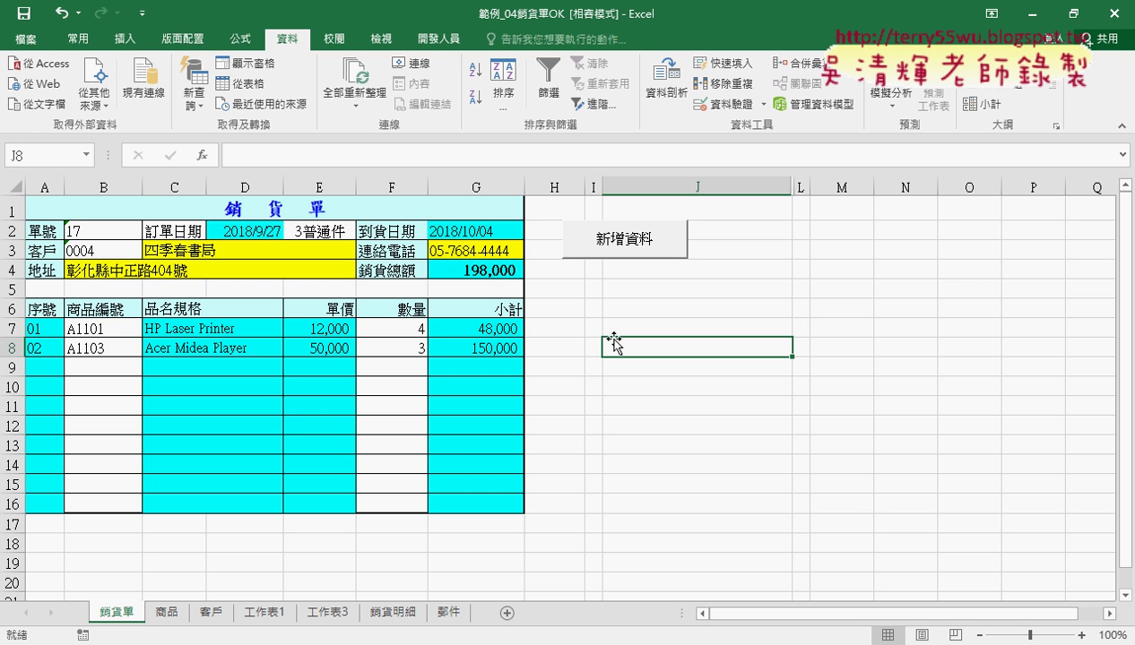